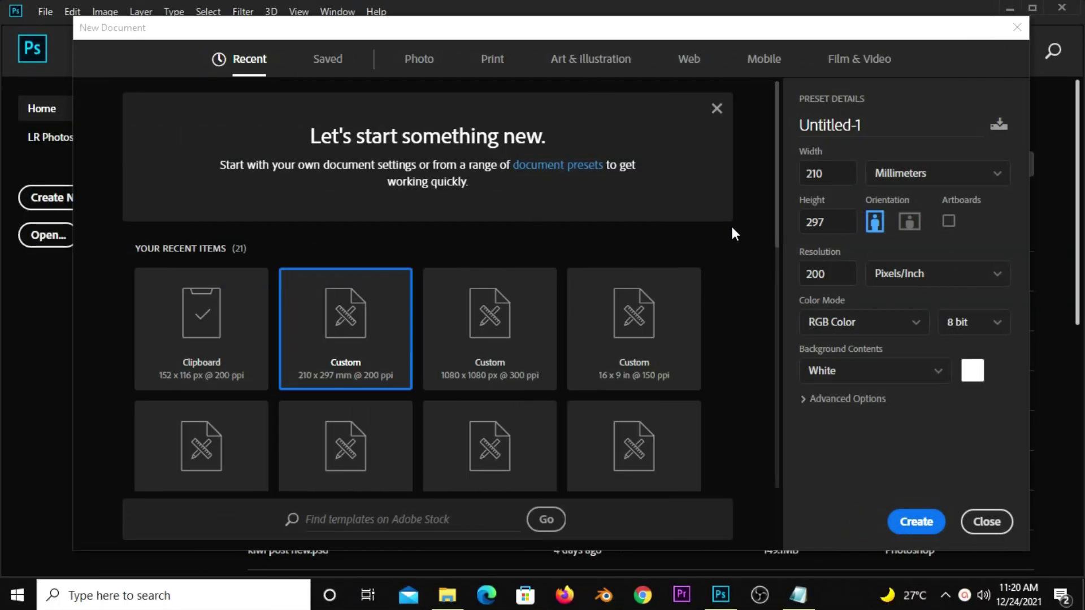
# Create a 210 × 297 mm portrait document at 200 ppi
pyautogui.click(832, 174)
pyautogui.click(838, 223)
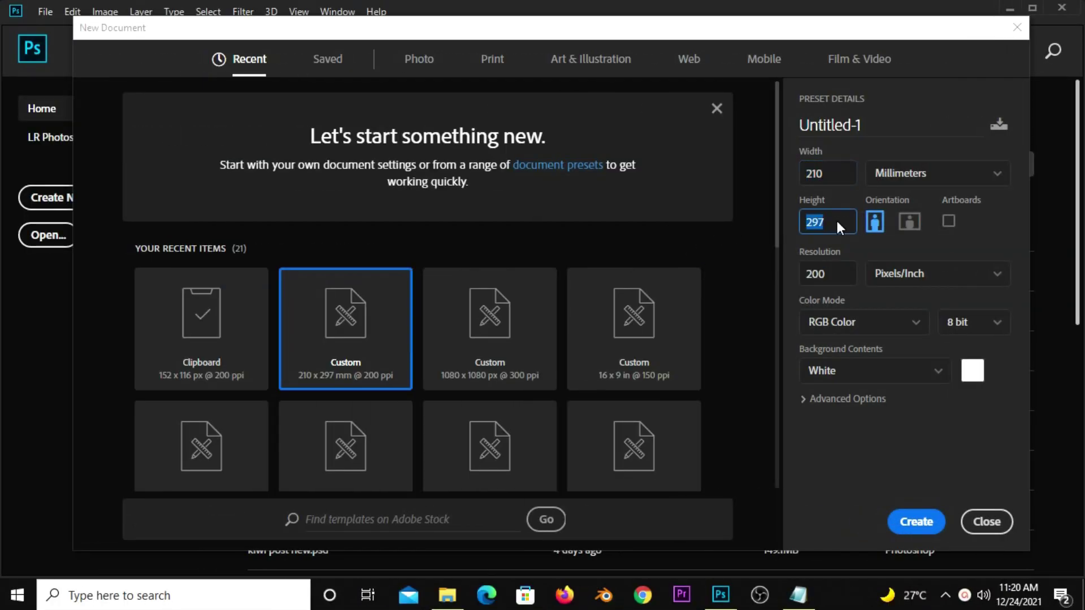
pyautogui.click(833, 276)
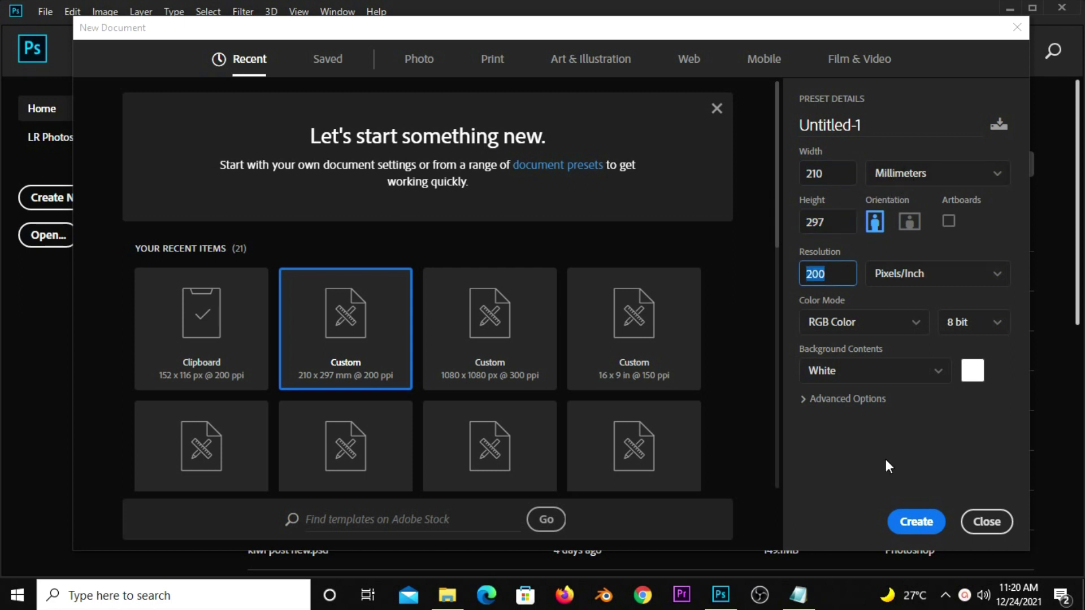
pyautogui.click(900, 516)
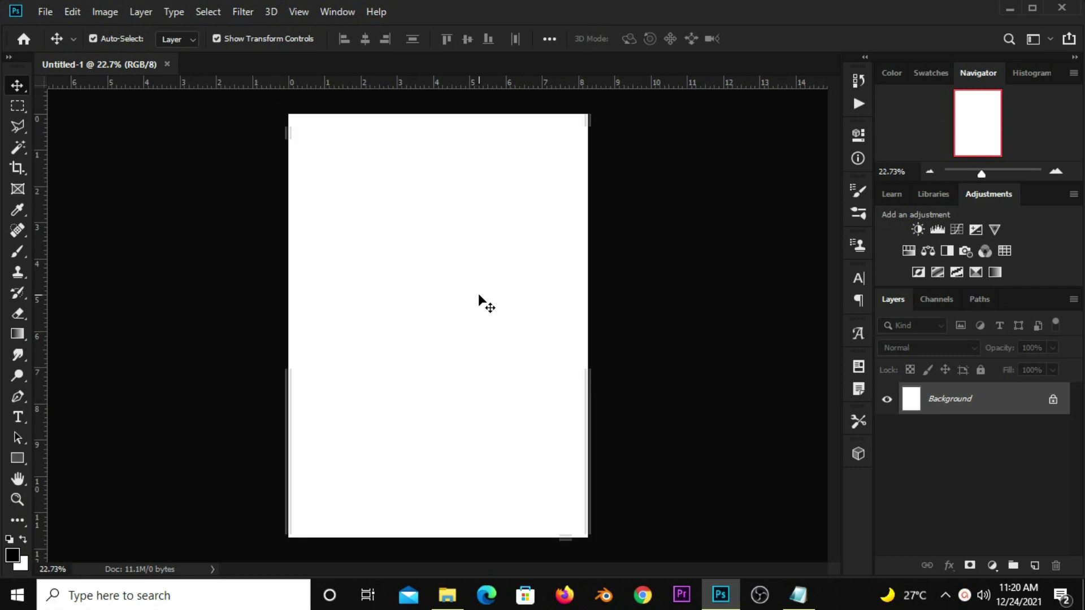
# Add a Solid Color fill layer in light cyan a0e3f3, copying the code from Notepad
pyautogui.click(992, 565)
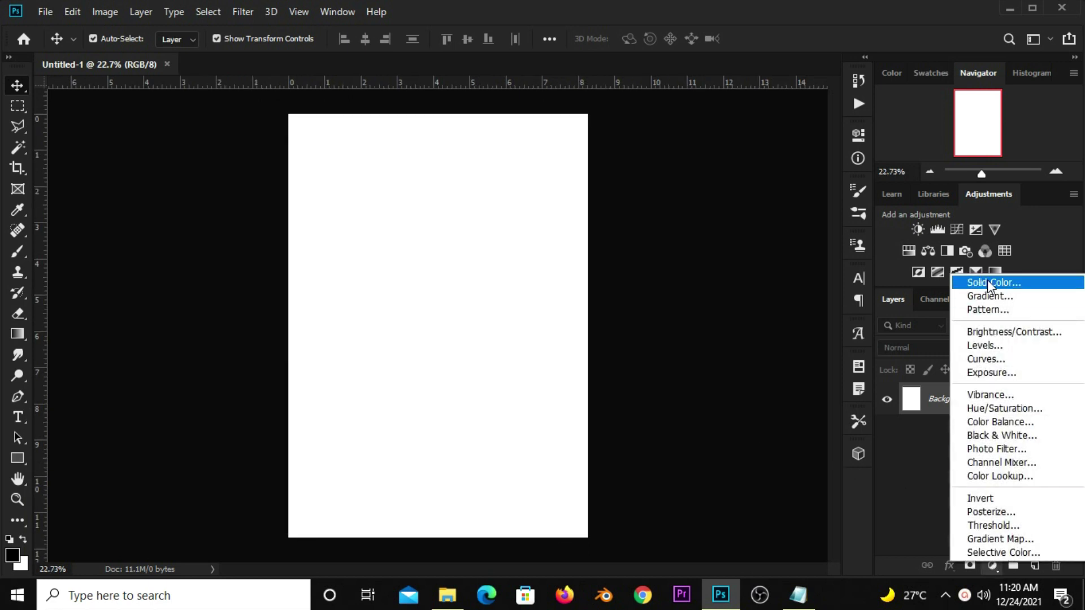
pyautogui.click(988, 282)
pyautogui.click(798, 595)
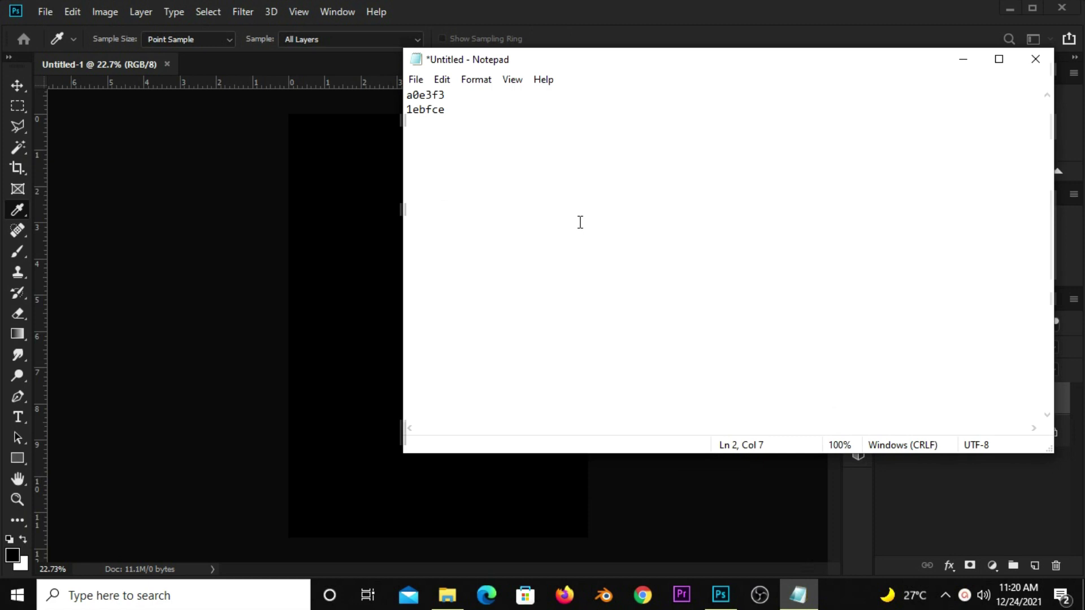
pyautogui.doubleClick(434, 94)
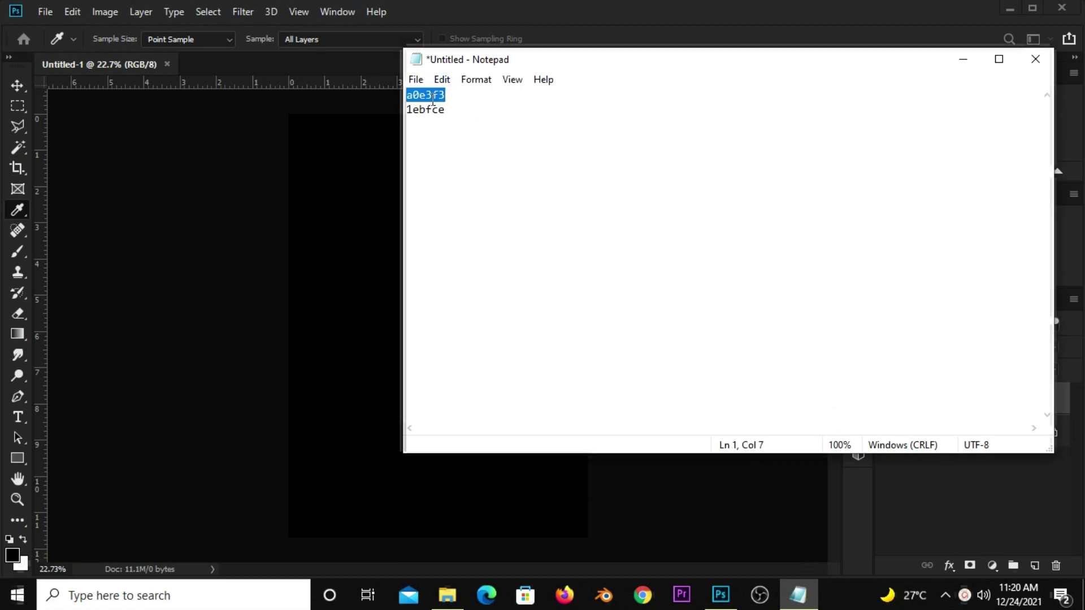
pyautogui.rightClick(433, 99)
pyautogui.click(470, 150)
pyautogui.click(514, 27)
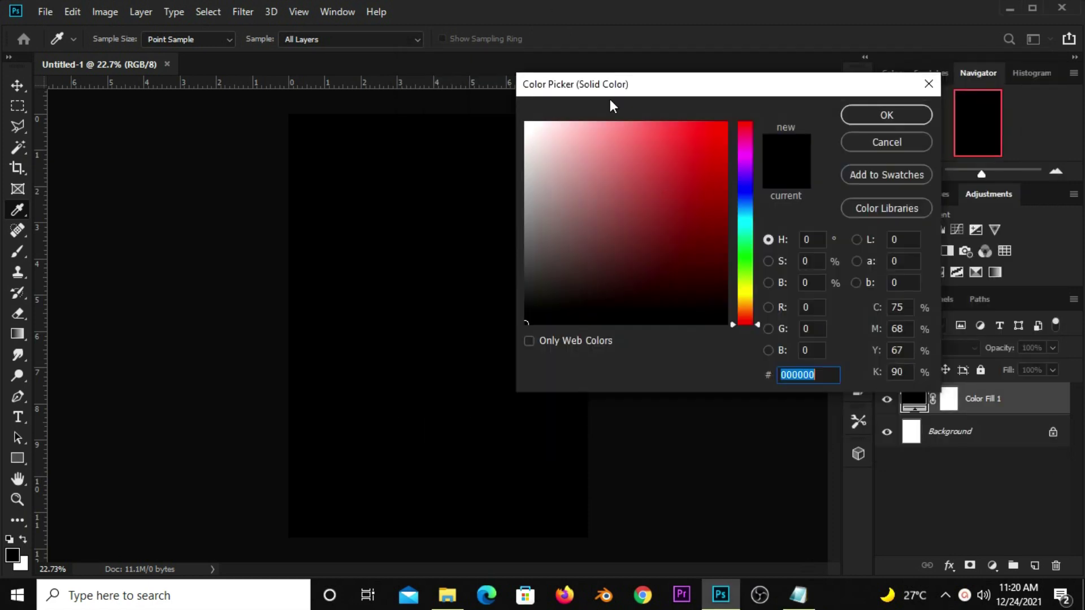
pyautogui.rightClick(790, 374)
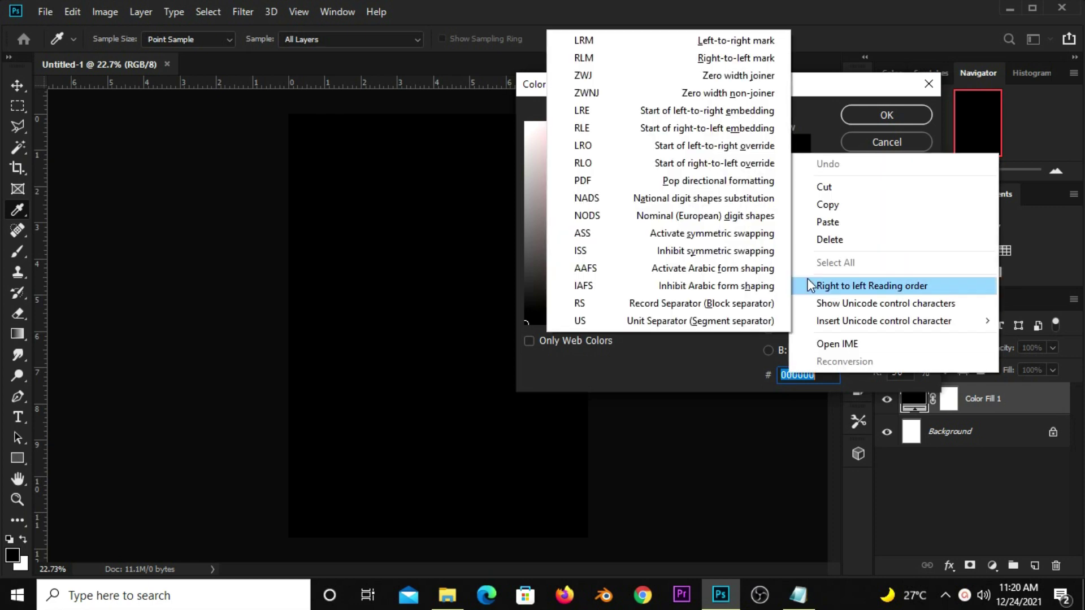
pyautogui.click(816, 223)
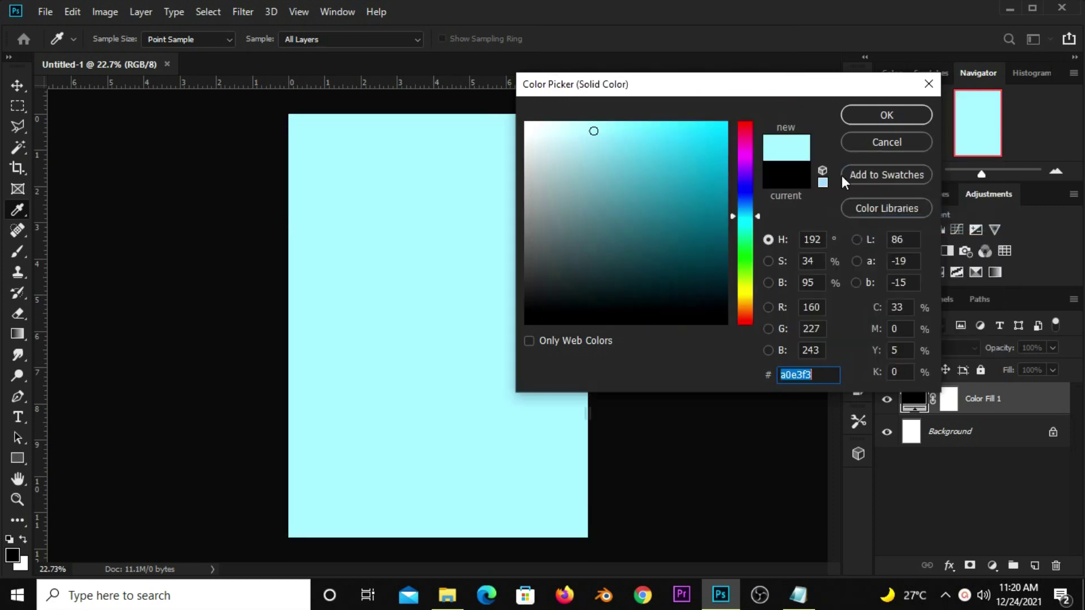
pyautogui.click(857, 121)
pyautogui.scroll(-1, 445, 243)
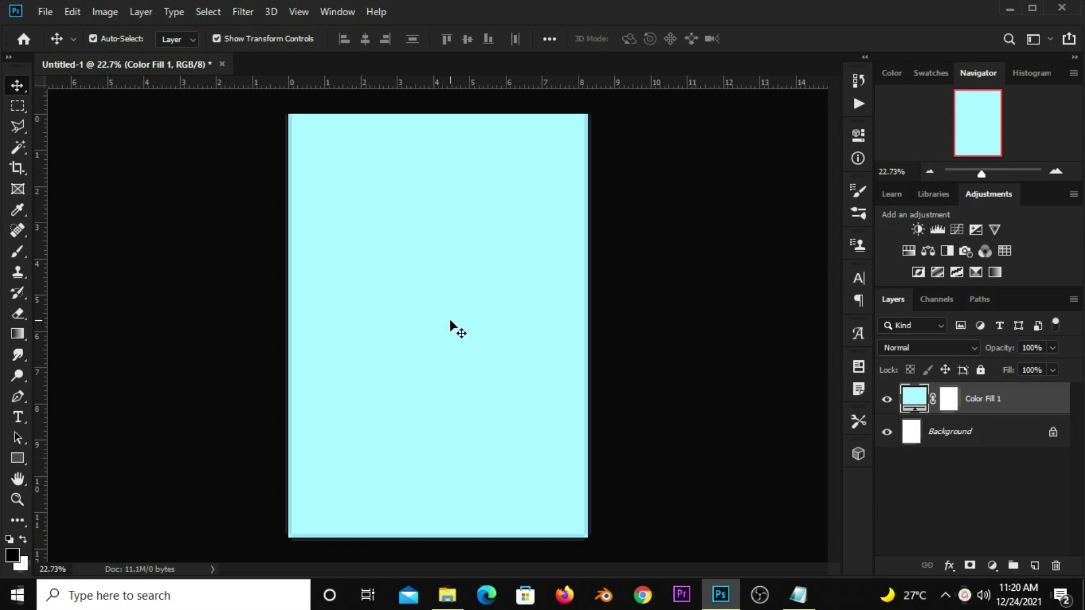
# Open Back to sch resources.psd from recent files and scroll to its clouds layer
pyautogui.click(46, 12)
pyautogui.moveTo(75, 105)
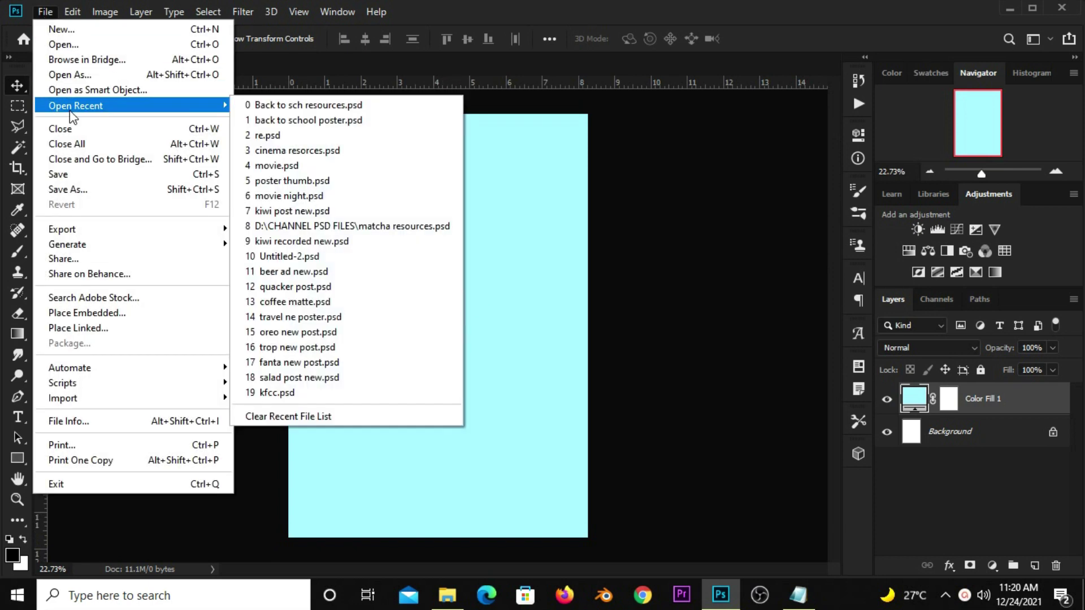
pyautogui.click(312, 102)
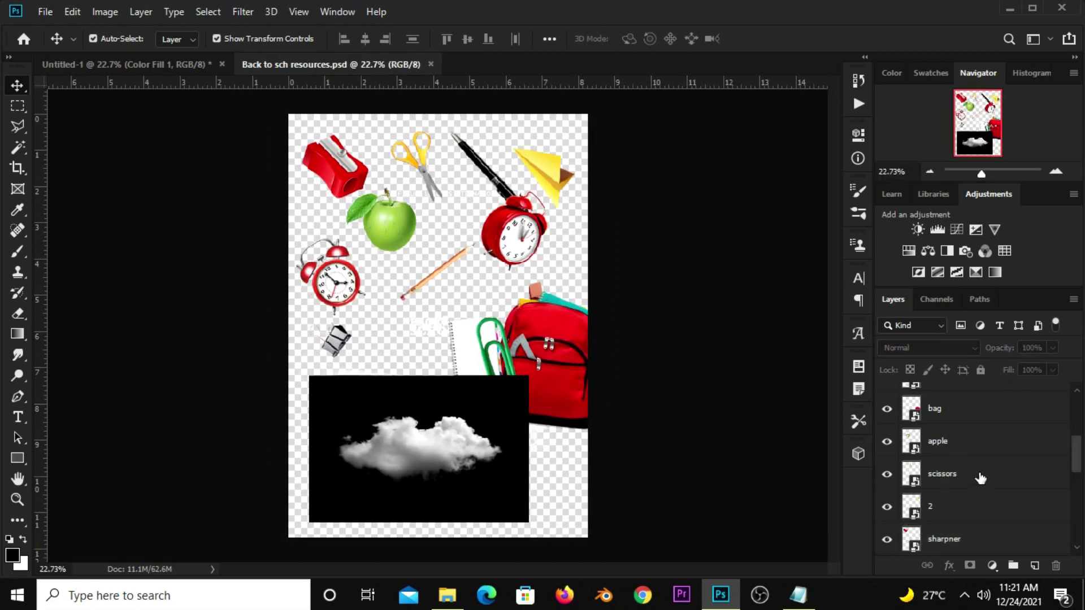
pyautogui.scroll(3, 972, 478)
pyautogui.scroll(1, 973, 484)
pyautogui.scroll(-2, 969, 483)
pyautogui.scroll(-1, 969, 482)
pyautogui.scroll(-1, 967, 481)
pyautogui.scroll(-1, 966, 479)
pyautogui.scroll(-1, 965, 479)
pyautogui.scroll(-1, 965, 479)
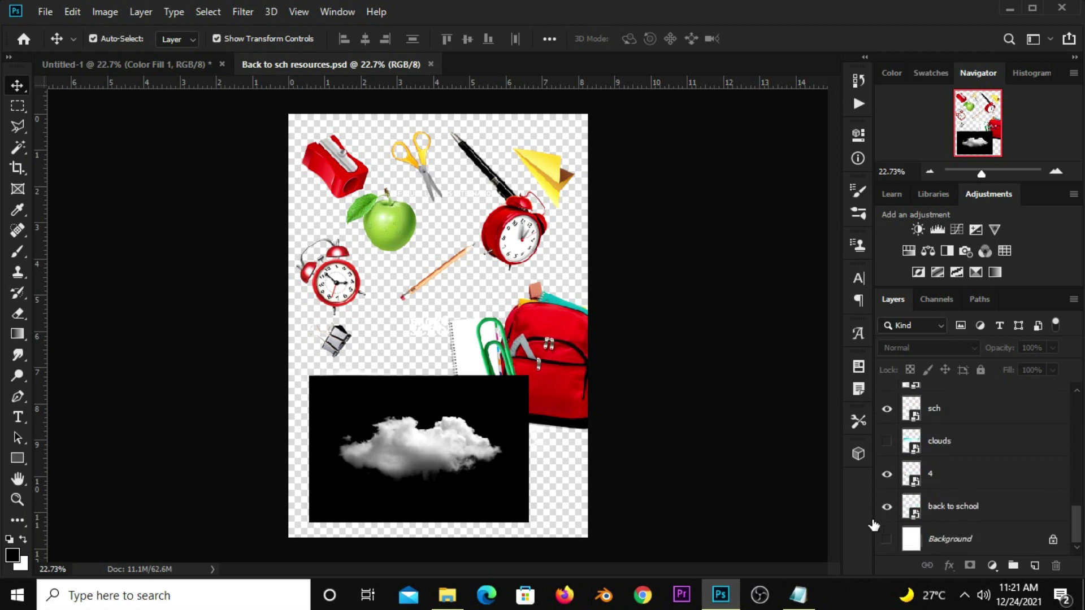
# Show and select the clouds layer, nudge it upward, then return to the Untitled-1 poster
pyautogui.click(885, 443)
pyautogui.click(939, 443)
pyautogui.moveTo(415, 317); pyautogui.dragTo(419, 265)
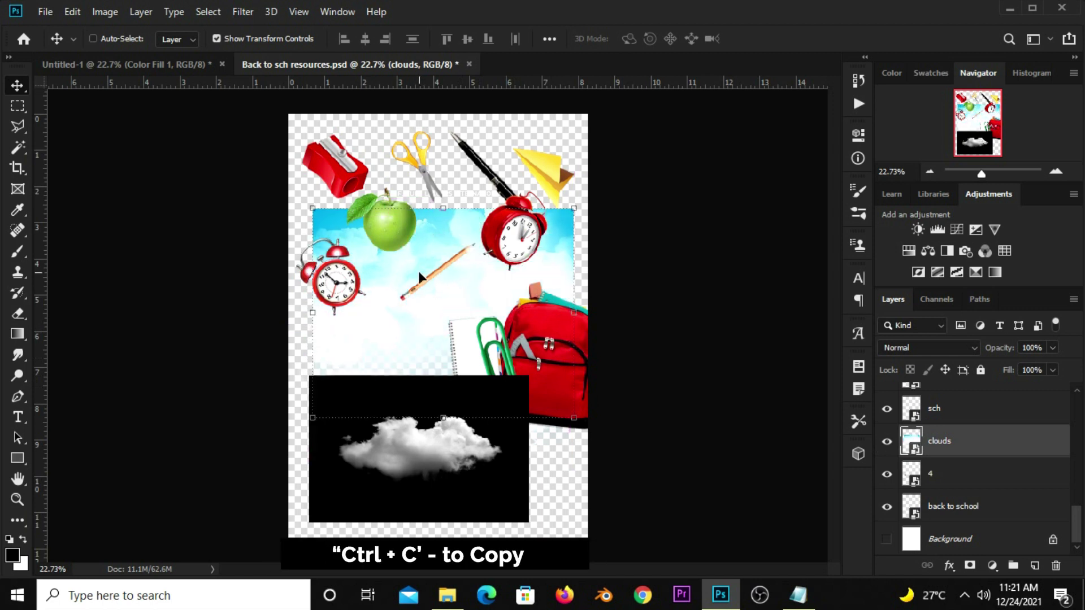
pyautogui.click(113, 62)
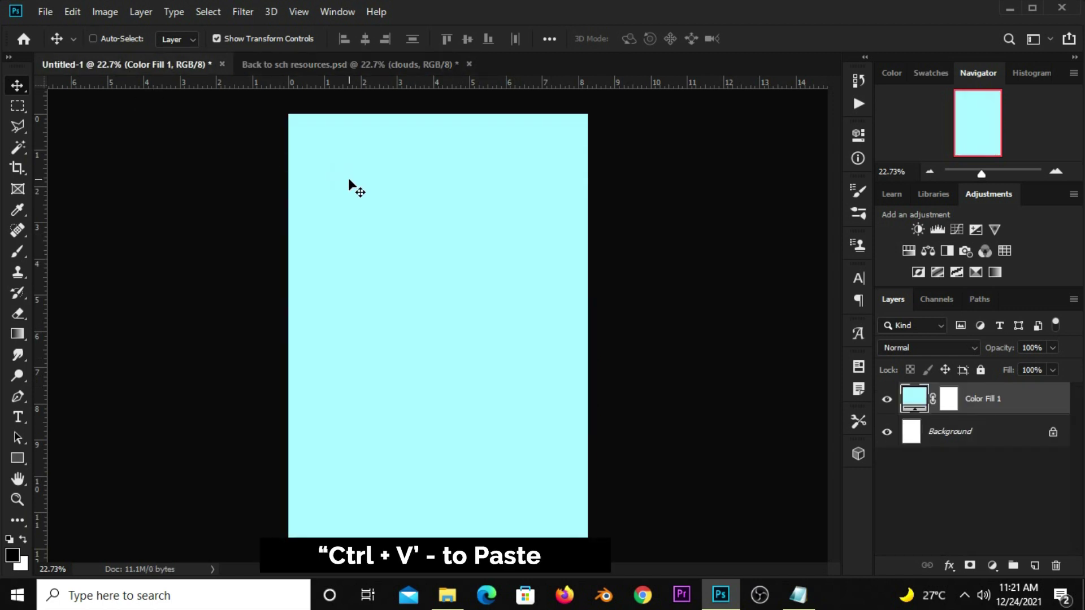
# Paste the clouds into the poster and scale them up across the top half
pyautogui.hotkey('ctrl', 'v')
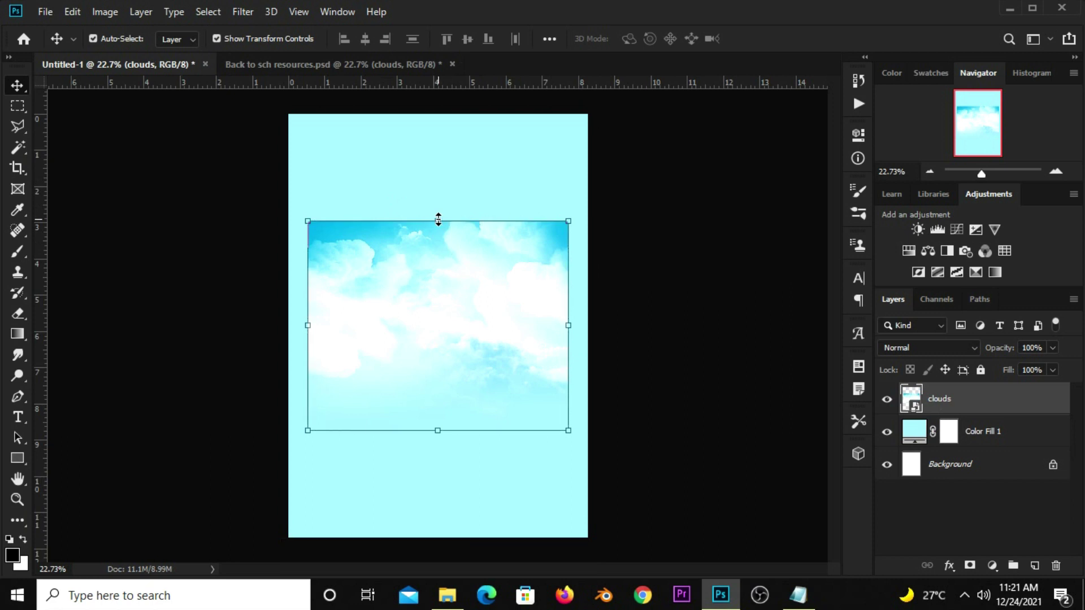
pyautogui.click(439, 220)
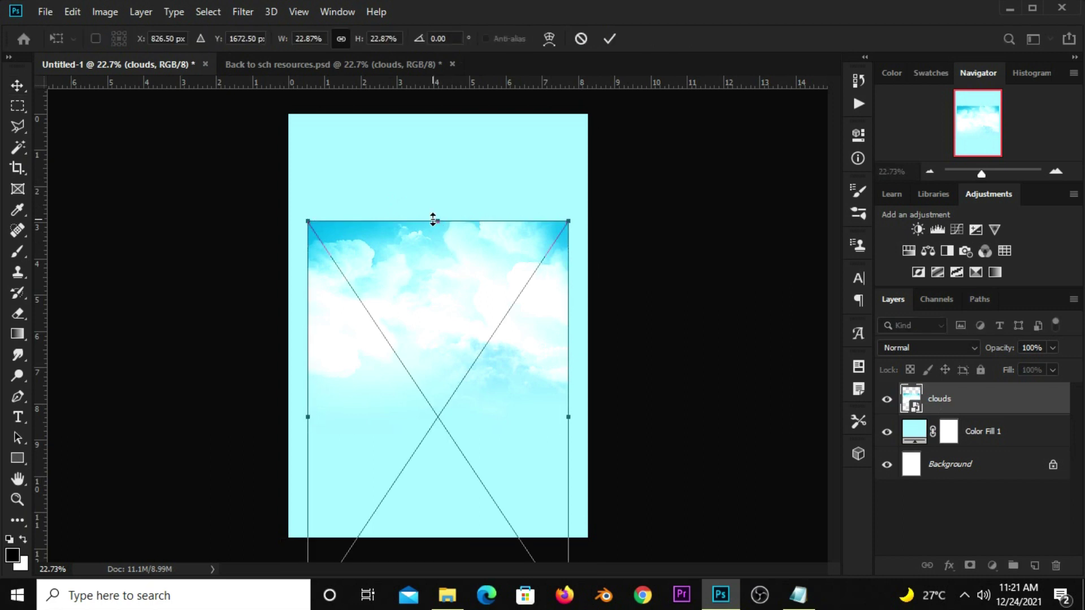
pyautogui.moveTo(433, 176)
pyautogui.mouseDown()
pyautogui.moveTo(437, 135)
pyautogui.moveTo(464, 186)
pyautogui.mouseUp()
pyautogui.click(609, 39)
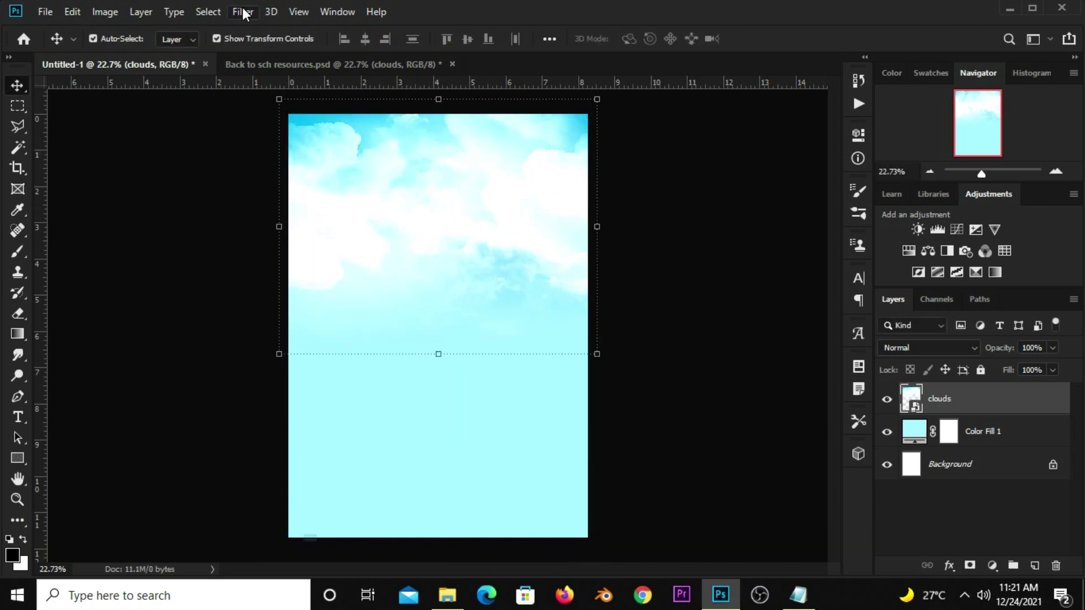
# Toggle the clouds layer to compare, then open its Blending Options
pyautogui.click(808, 421)
pyautogui.click(887, 399)
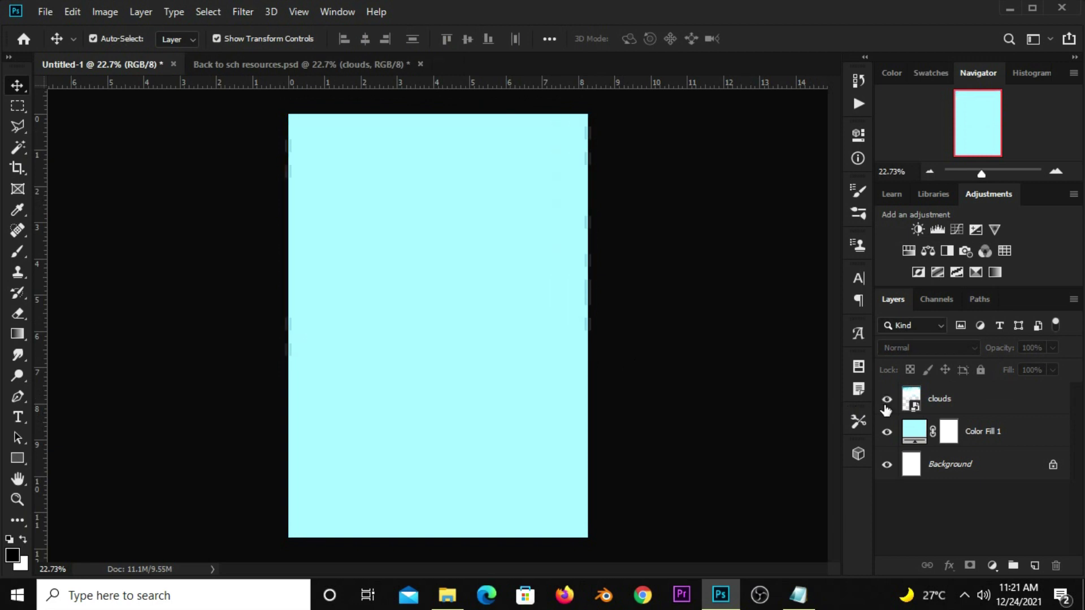
pyautogui.click(993, 409)
pyautogui.click(950, 566)
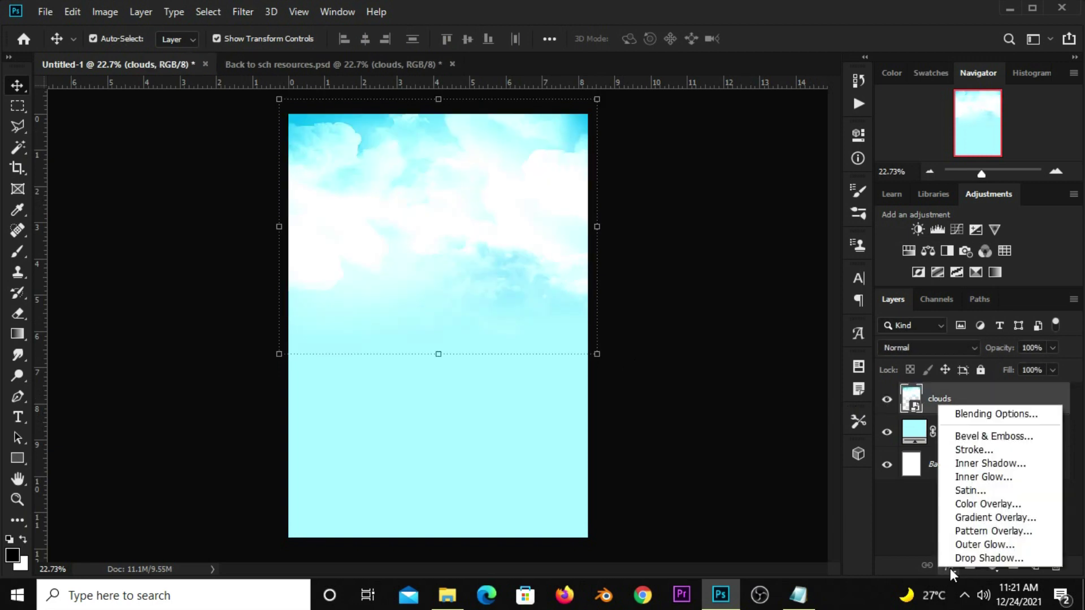
pyautogui.click(782, 371)
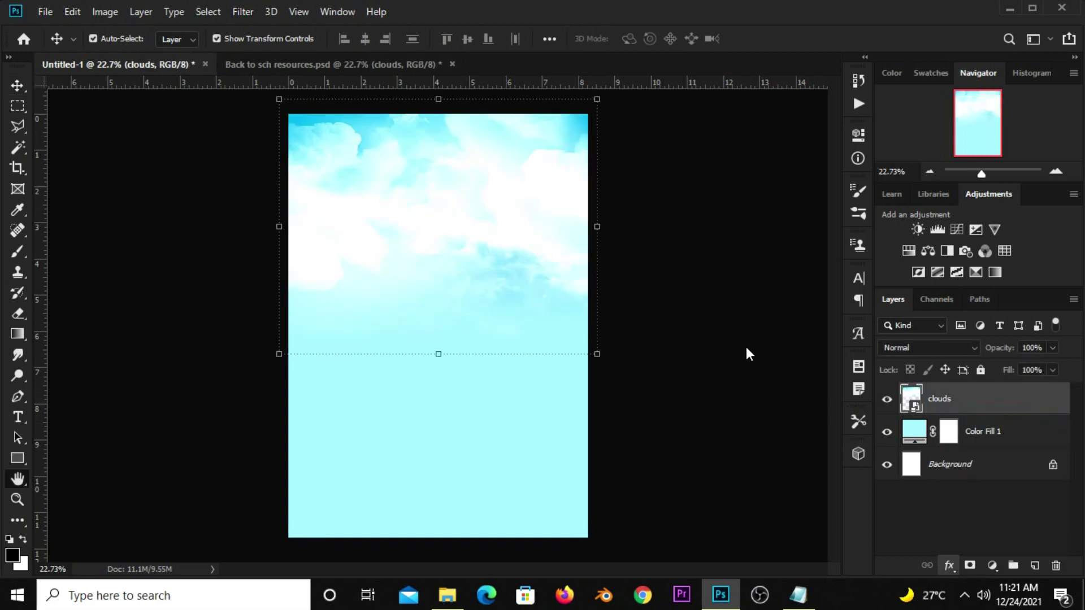
# Alt-split the white This Layer Blend If slider so the cloud highlights fade out
pyautogui.moveTo(587, 397); pyautogui.dragTo(588, 395)
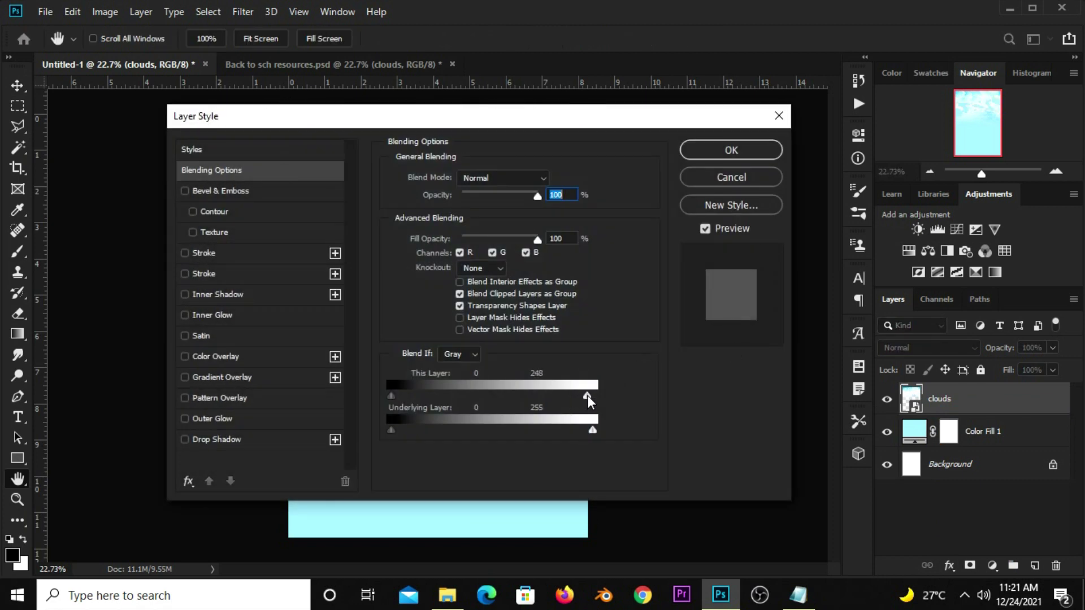
pyautogui.press('alt')
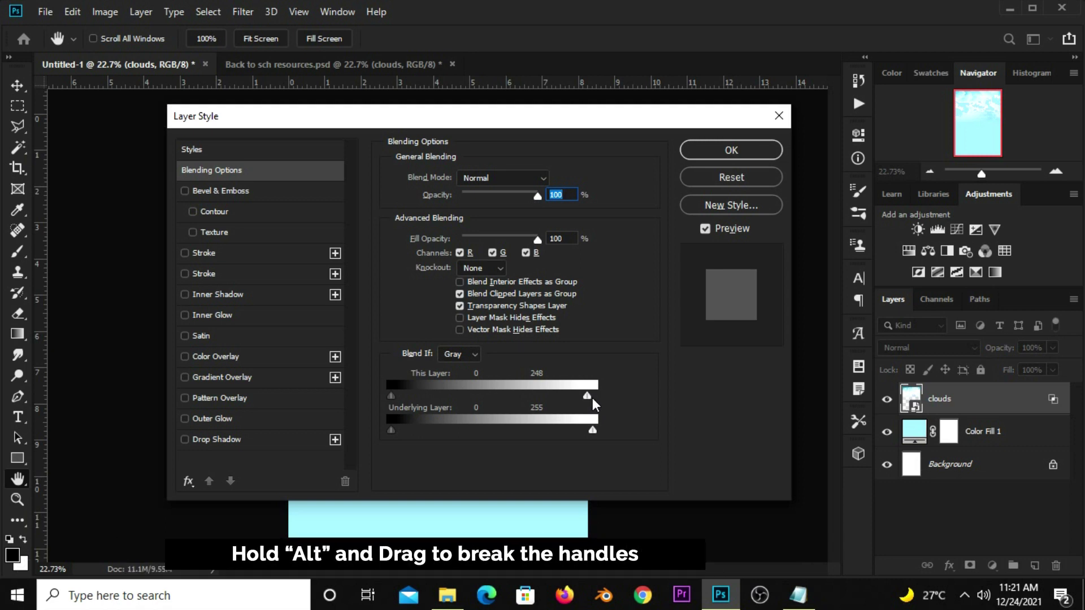
pyautogui.moveTo(585, 398); pyautogui.dragTo(574, 398)
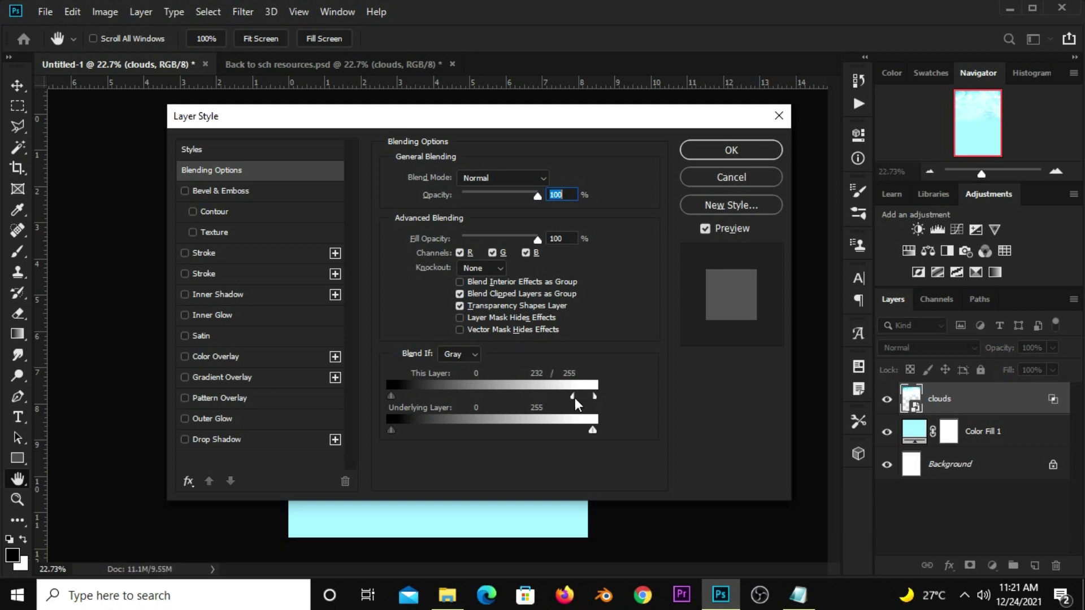
pyautogui.click(713, 155)
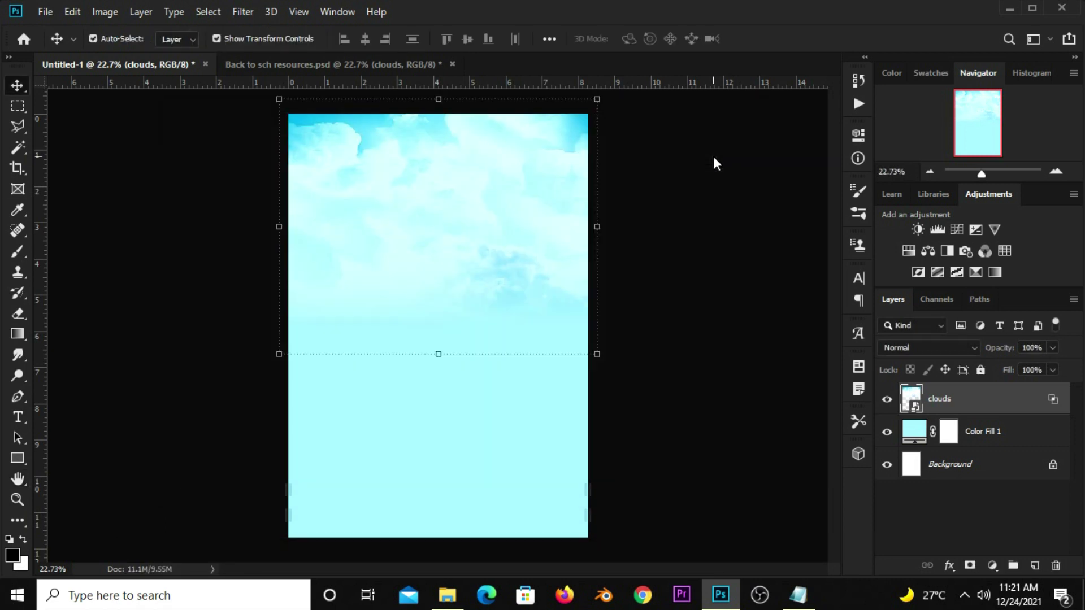
# Lower the clouds layer opacity slightly, toggling visibility to compare
pyautogui.click(887, 401)
pyautogui.click(1052, 347)
pyautogui.moveTo(1056, 366); pyautogui.dragTo(1042, 366)
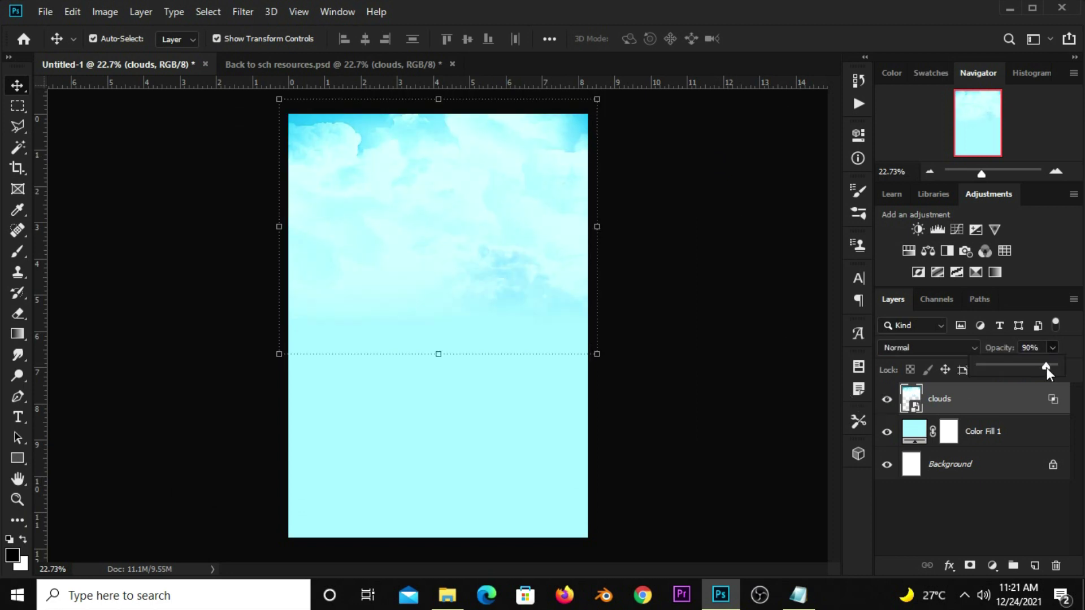
pyautogui.click(702, 395)
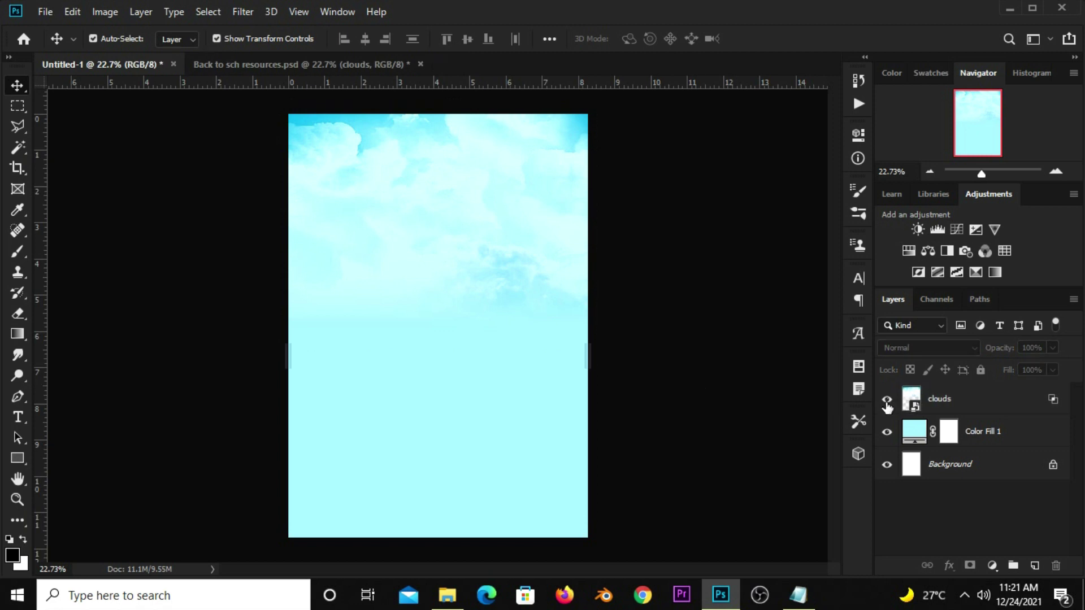
pyautogui.click(887, 399)
pyautogui.click(887, 400)
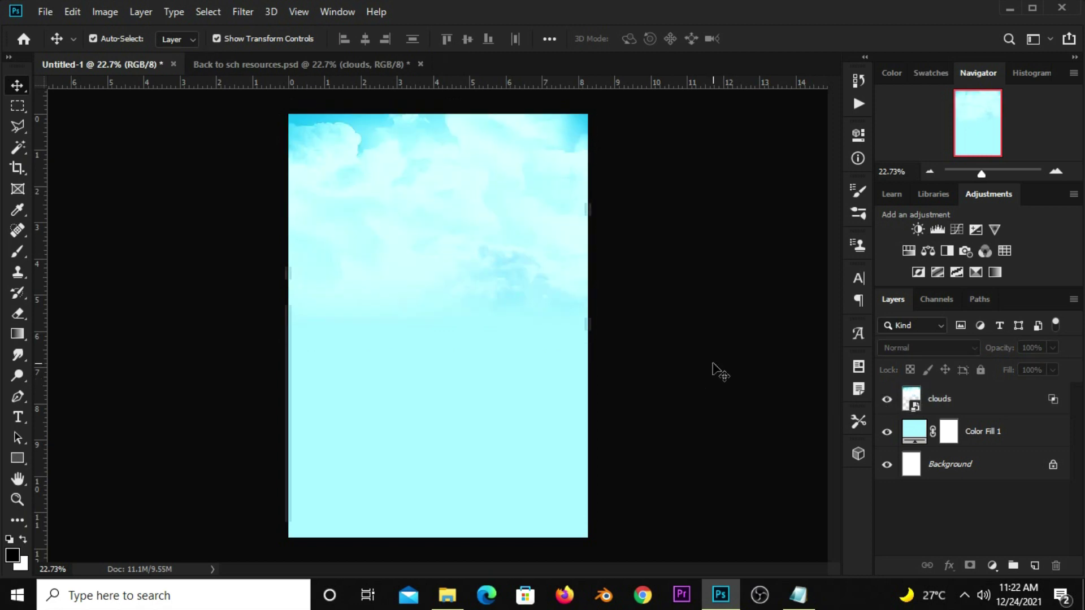
# Add a second Solid Color fill layer in cyan 1ebfce, copying the code from Notepad
pyautogui.click(993, 566)
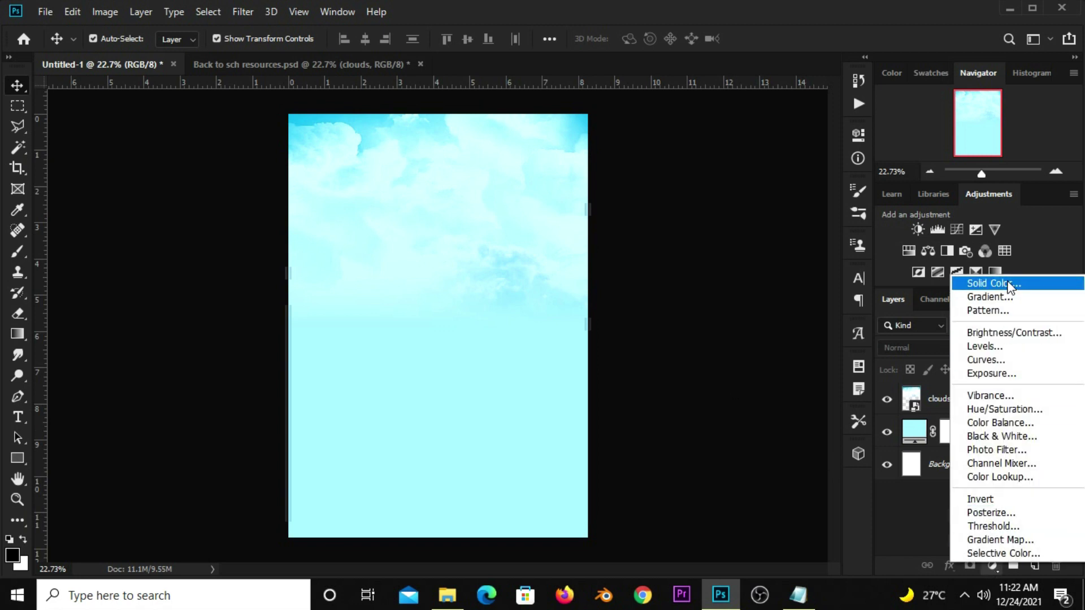
pyautogui.click(995, 283)
pyautogui.click(798, 595)
pyautogui.doubleClick(455, 114)
pyautogui.rightClick(442, 111)
pyautogui.click(484, 163)
pyautogui.click(610, 5)
pyautogui.rightClick(801, 376)
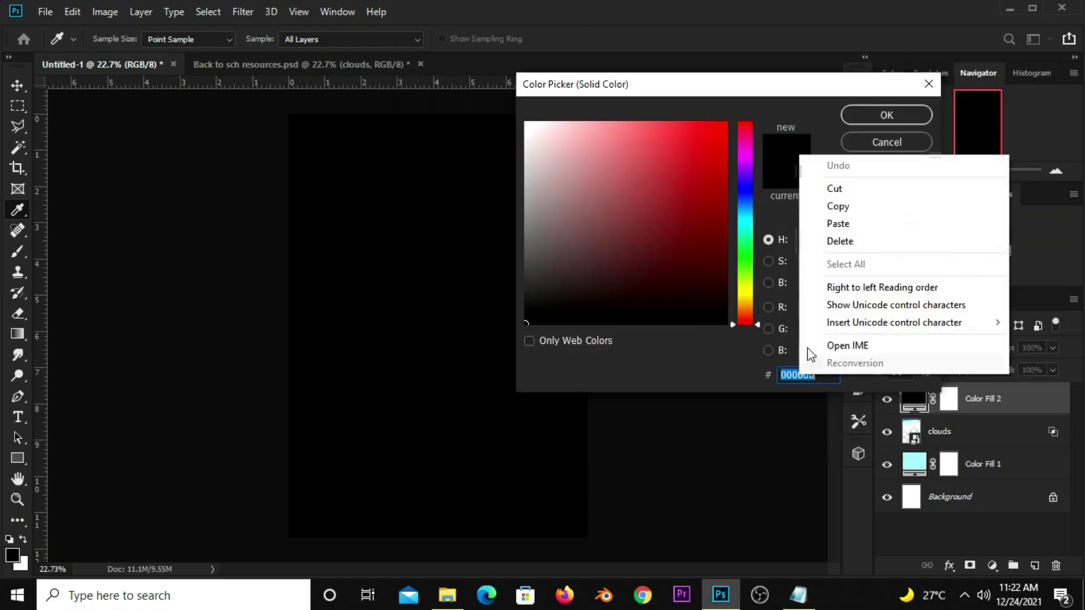
pyautogui.click(837, 223)
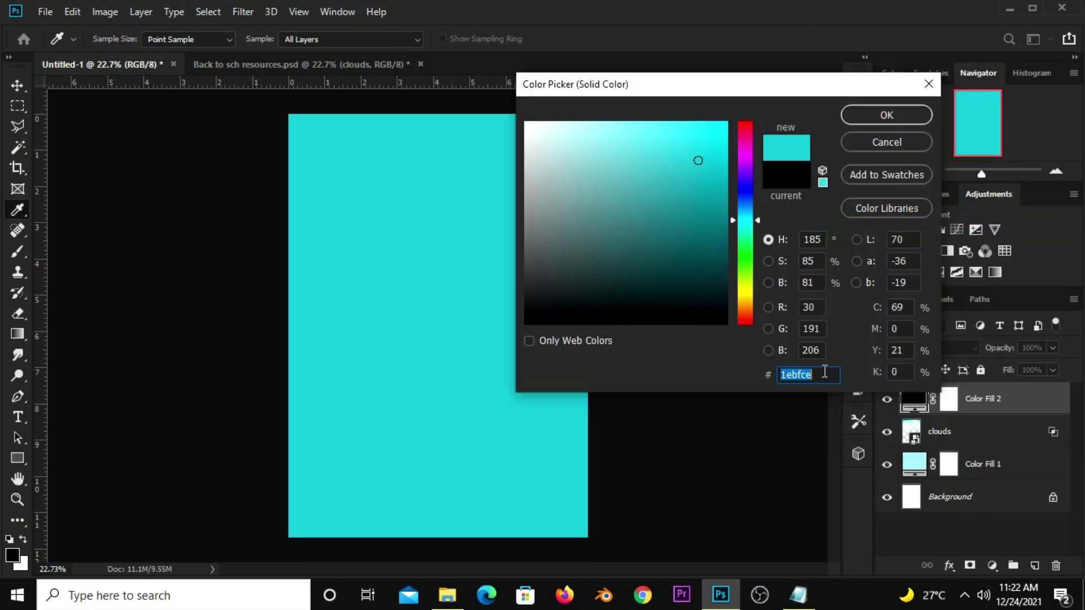
pyautogui.click(863, 113)
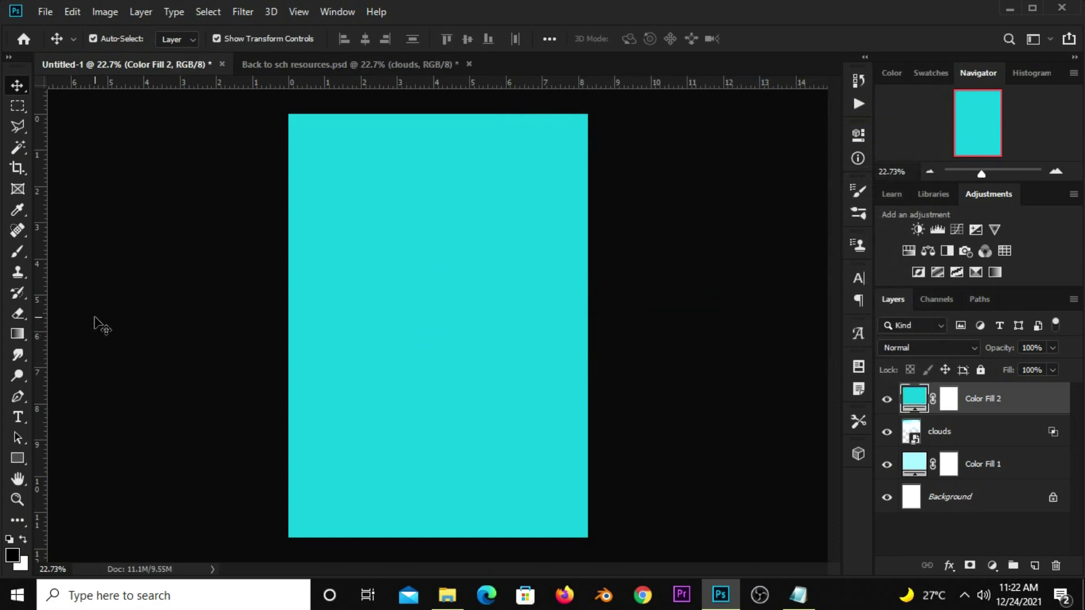
# Target the Color Fill 2 mask with a large soft Brush at 0% hardness
pyautogui.click(15, 255)
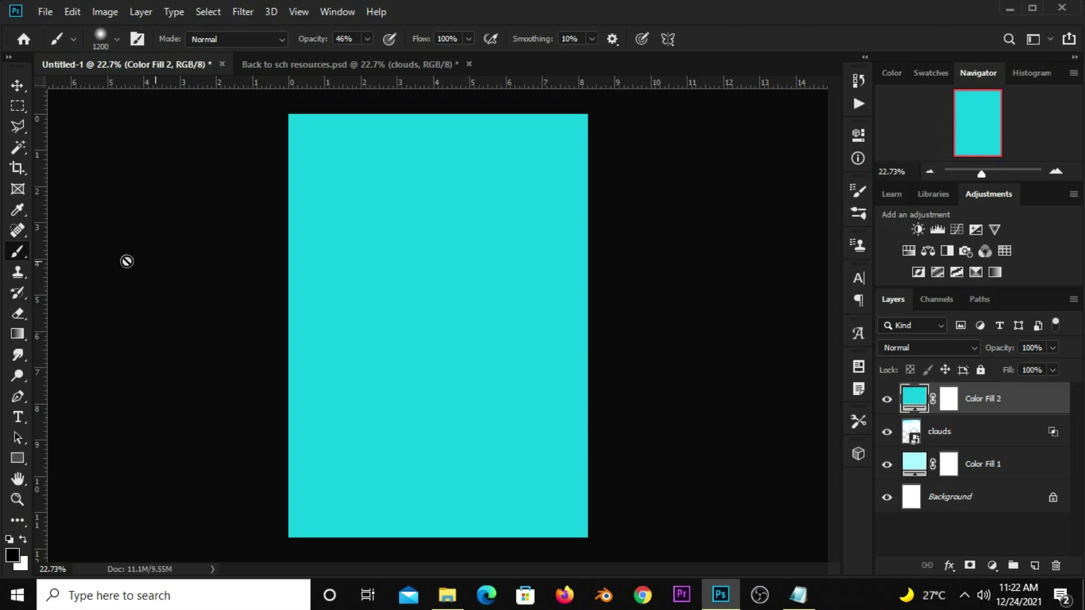
pyautogui.rightClick(15, 255)
pyautogui.click(167, 253)
pyautogui.click(949, 402)
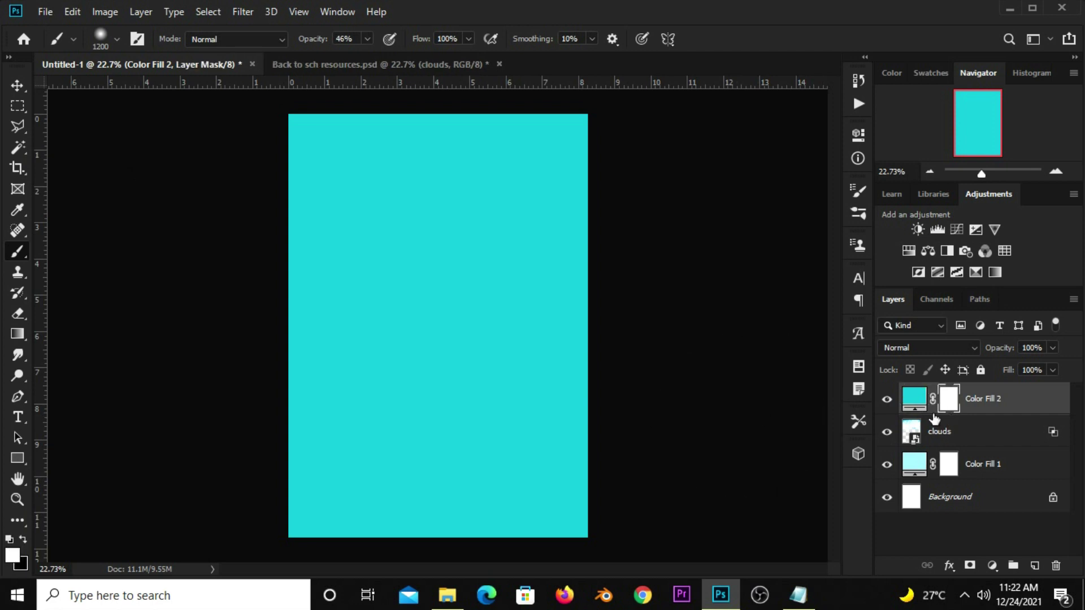
pyautogui.click(110, 36)
pyautogui.click(86, 127)
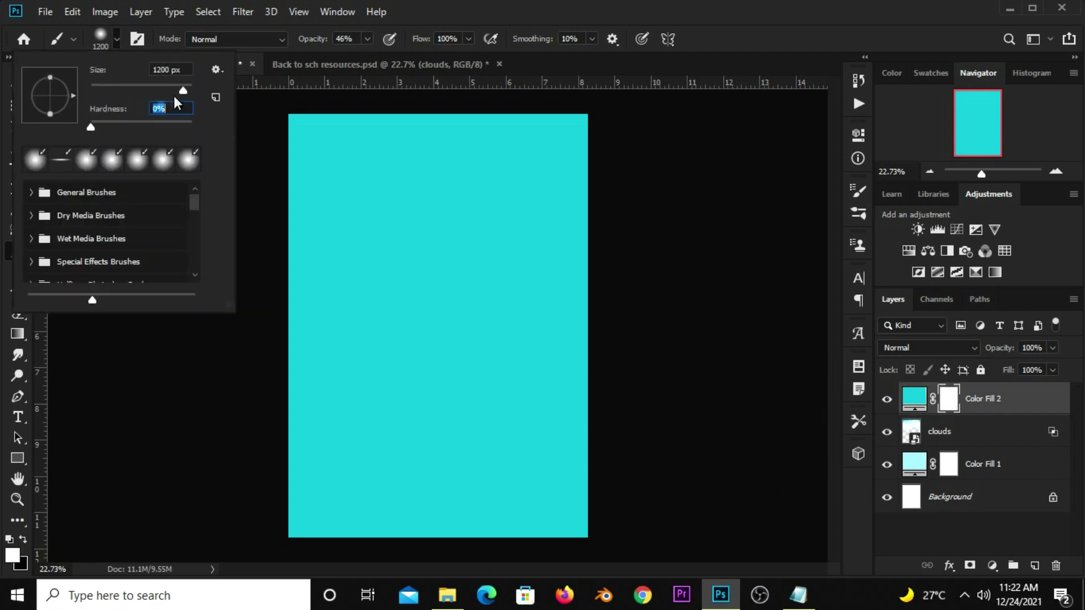
pyautogui.click(507, 175)
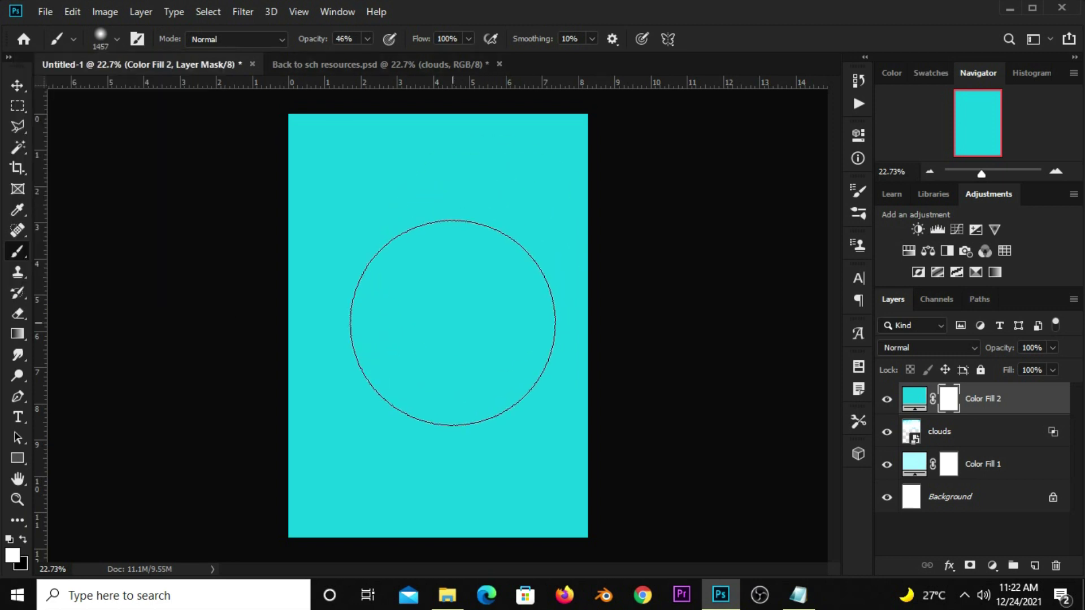
# Set the foreground colour to black and enlarge the brush to span most of the poster
pyautogui.click(12, 555)
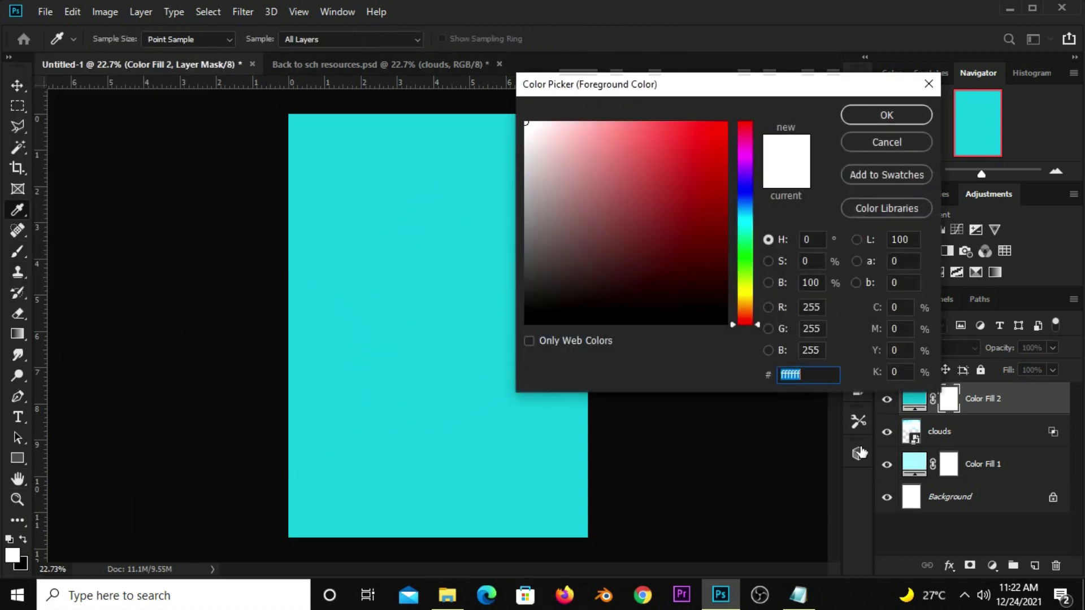
pyautogui.moveTo(557, 317); pyautogui.dragTo(507, 343)
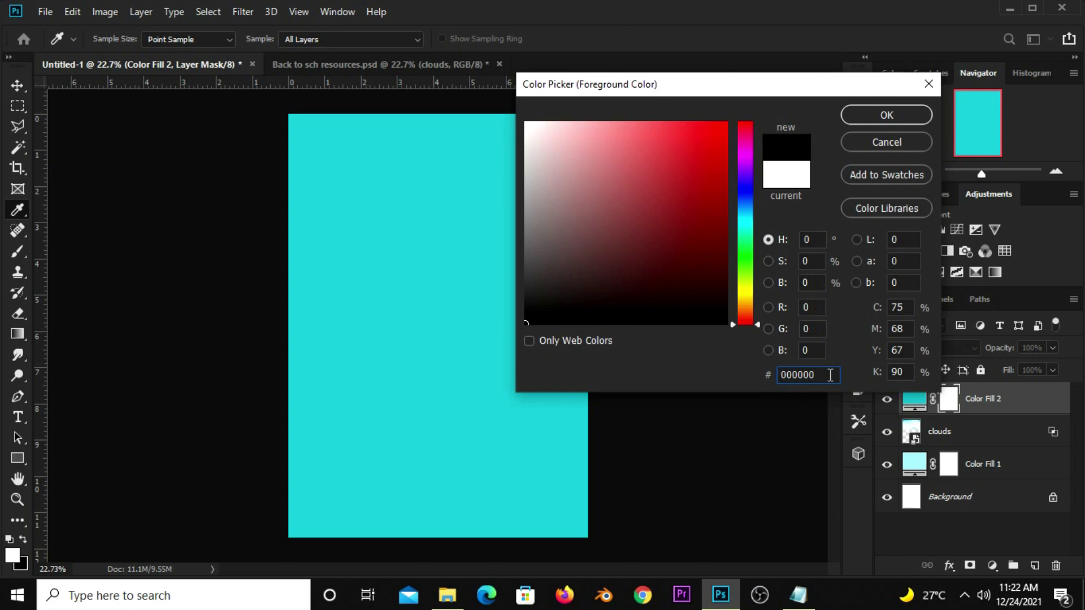
pyautogui.click(878, 115)
pyautogui.press(']')
pyautogui.press(']')
pyautogui.press(']')
pyautogui.press(']')
pyautogui.press(']')
pyautogui.press(']')
pyautogui.press(']')
pyautogui.press(']')
pyautogui.press(']')
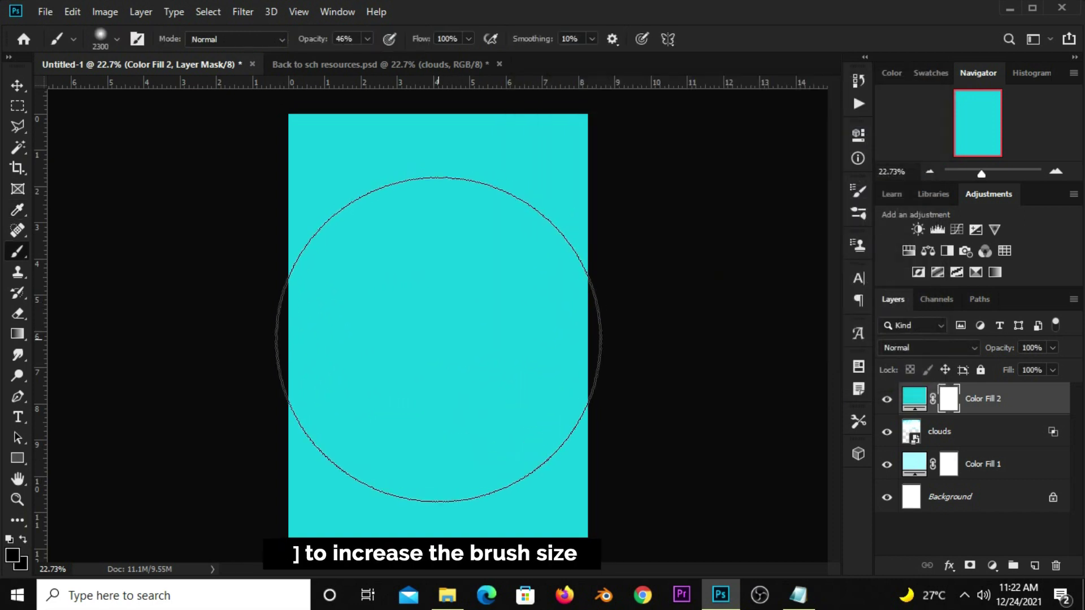
pyautogui.press(']')
pyautogui.press(']')
pyautogui.press(']')
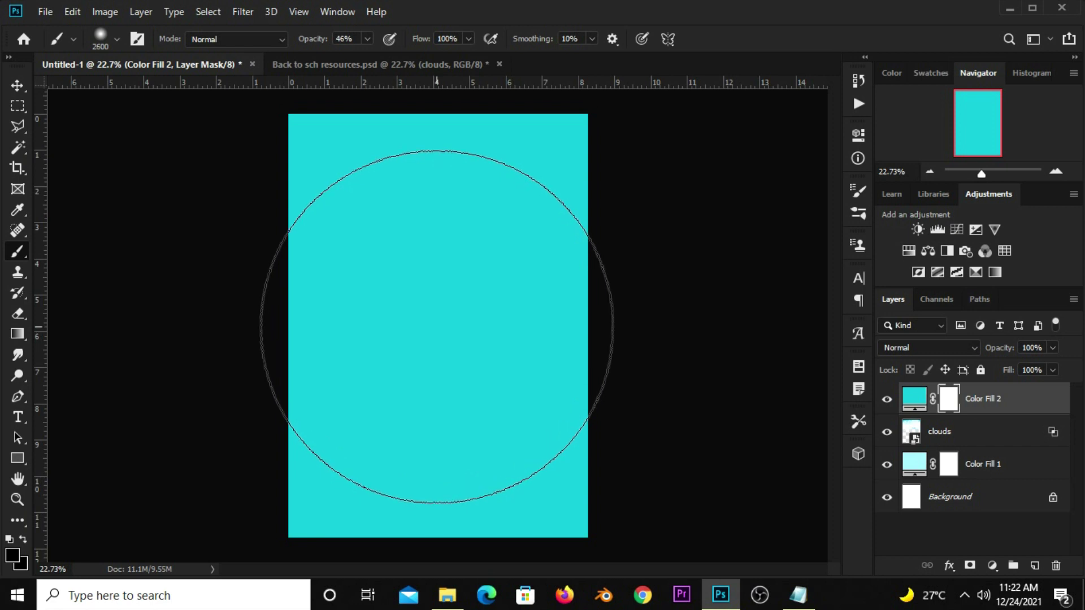
# Paint the mask centre black at 100% brush opacity to reveal the clouds
pyautogui.click(436, 327)
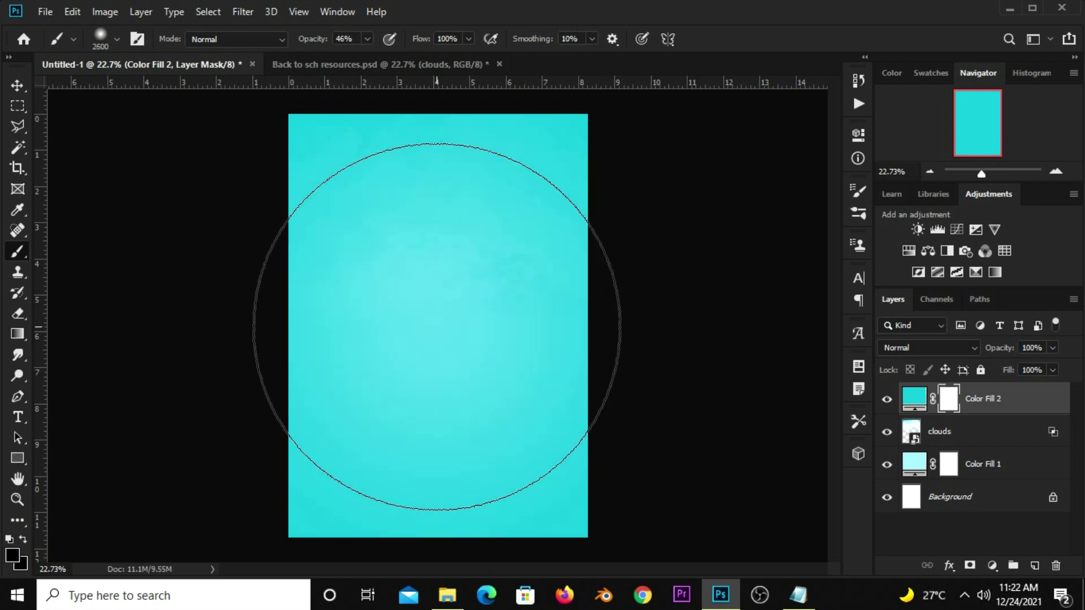
pyautogui.click(367, 39)
pyautogui.moveTo(369, 48); pyautogui.dragTo(409, 56)
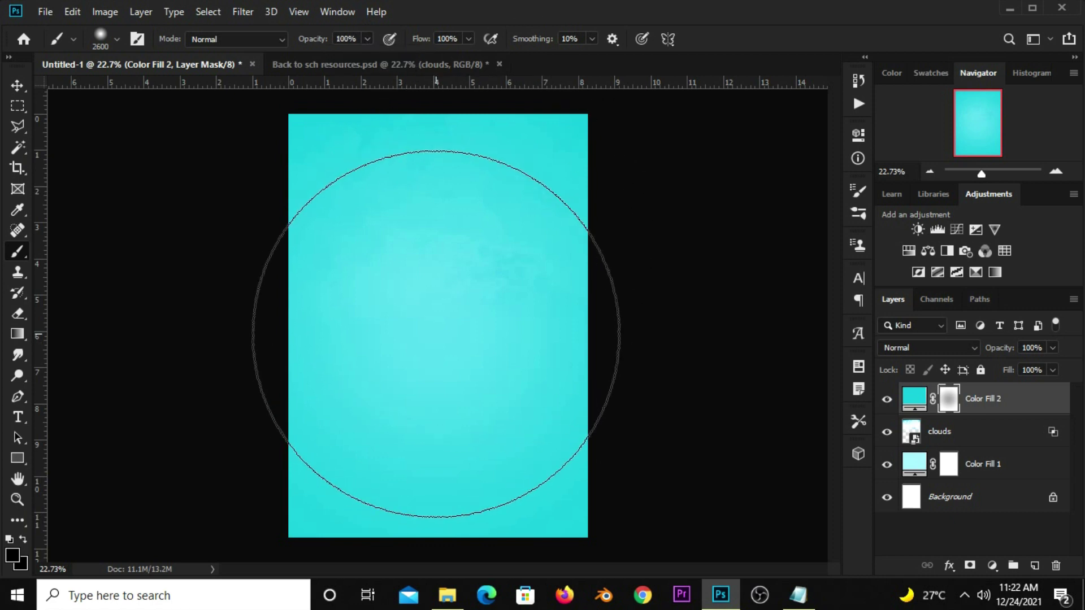
pyautogui.click(436, 326)
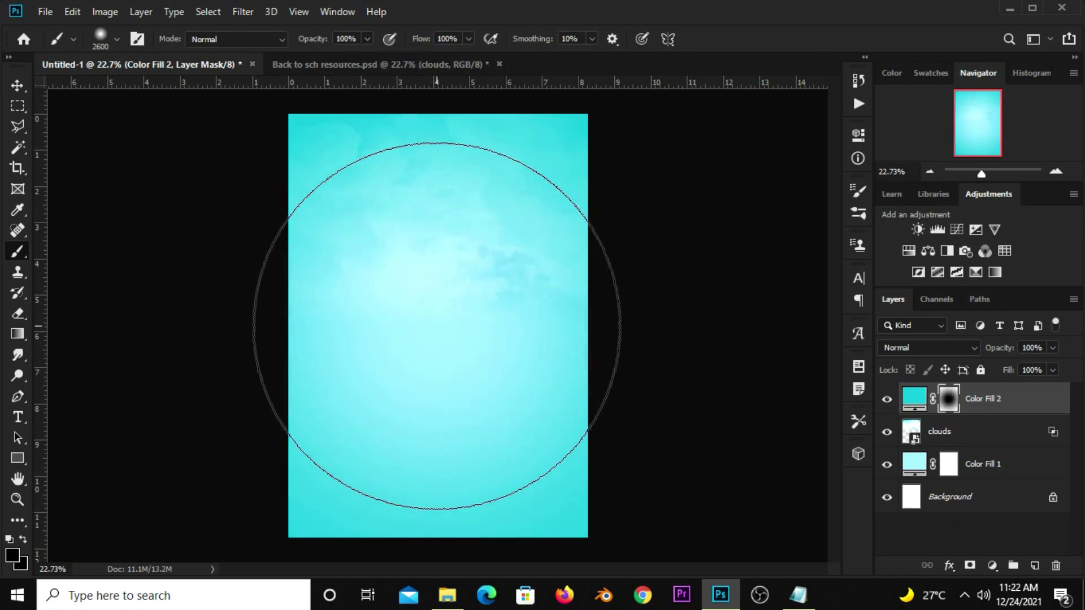
pyautogui.click(436, 326)
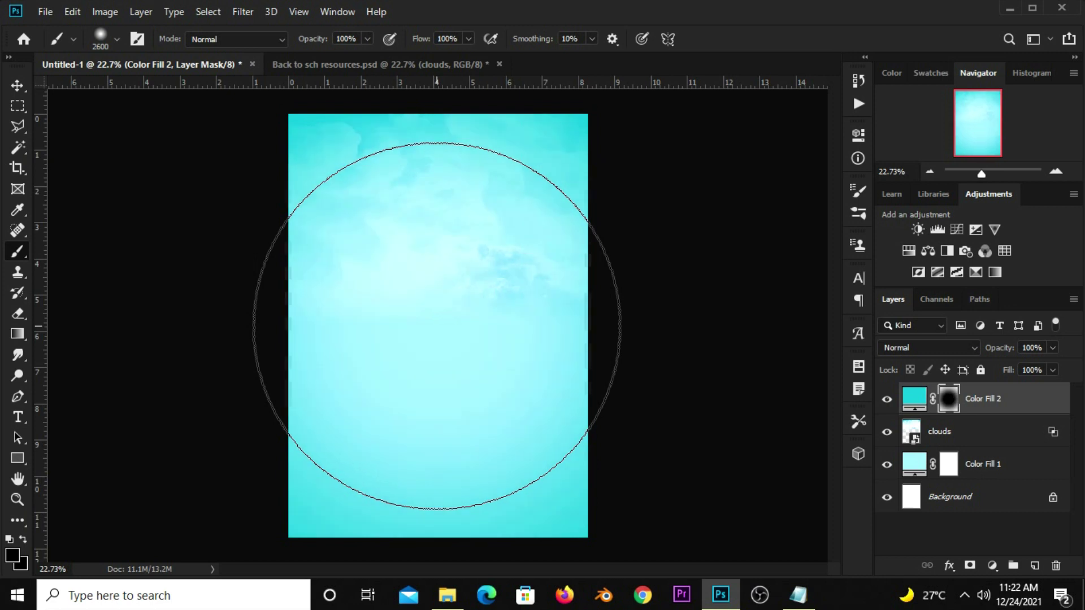
pyautogui.click(437, 326)
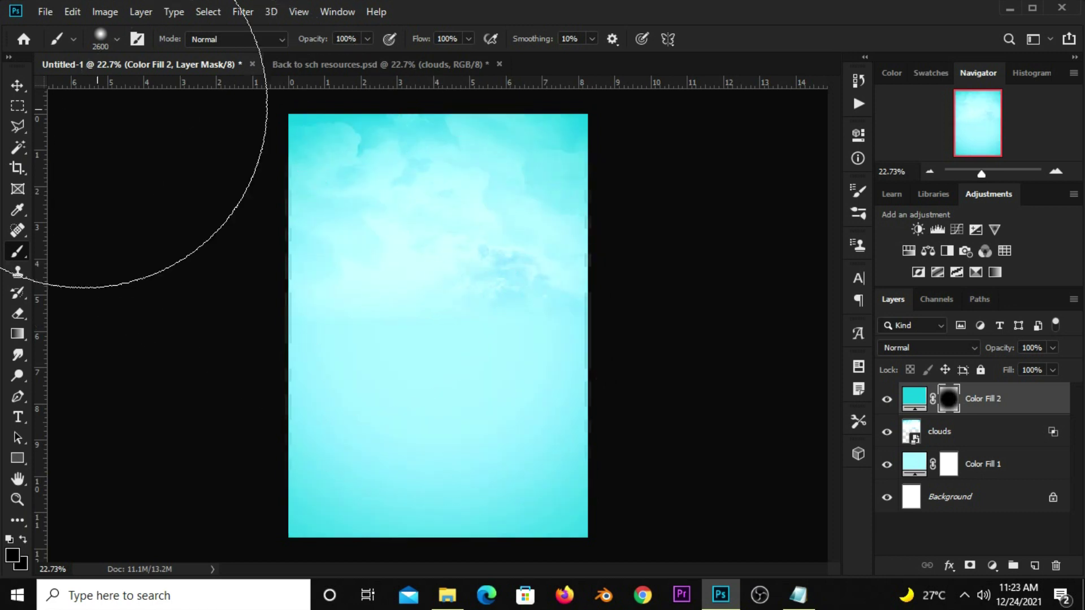
pyautogui.click(29, 89)
pyautogui.click(70, 97)
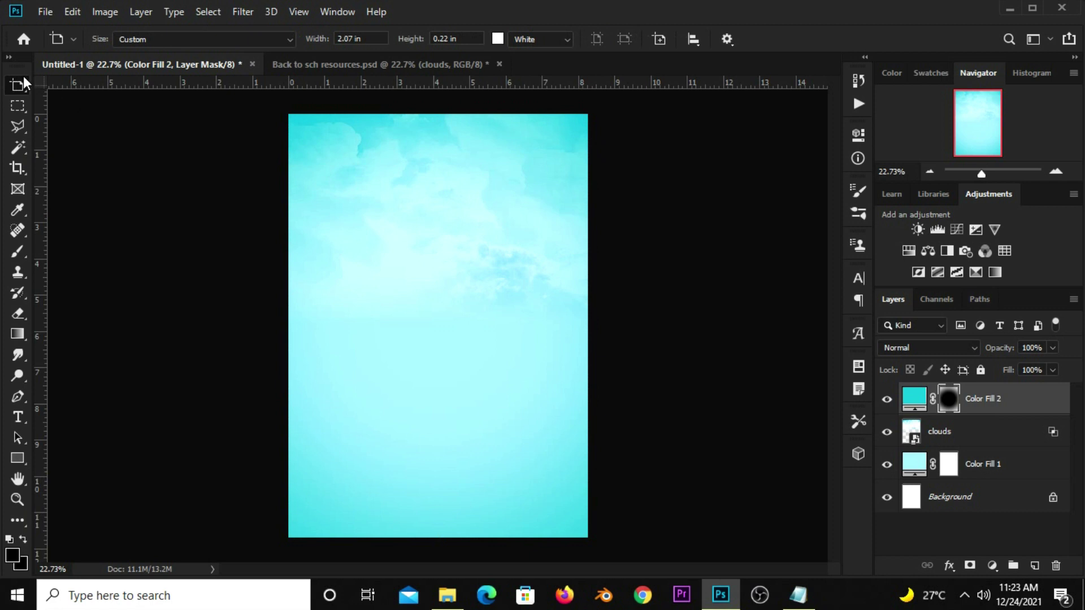
# Duplicate the masked cyan fill and group the three fill layers into Group 1
pyautogui.press('v')
pyautogui.click(885, 400)
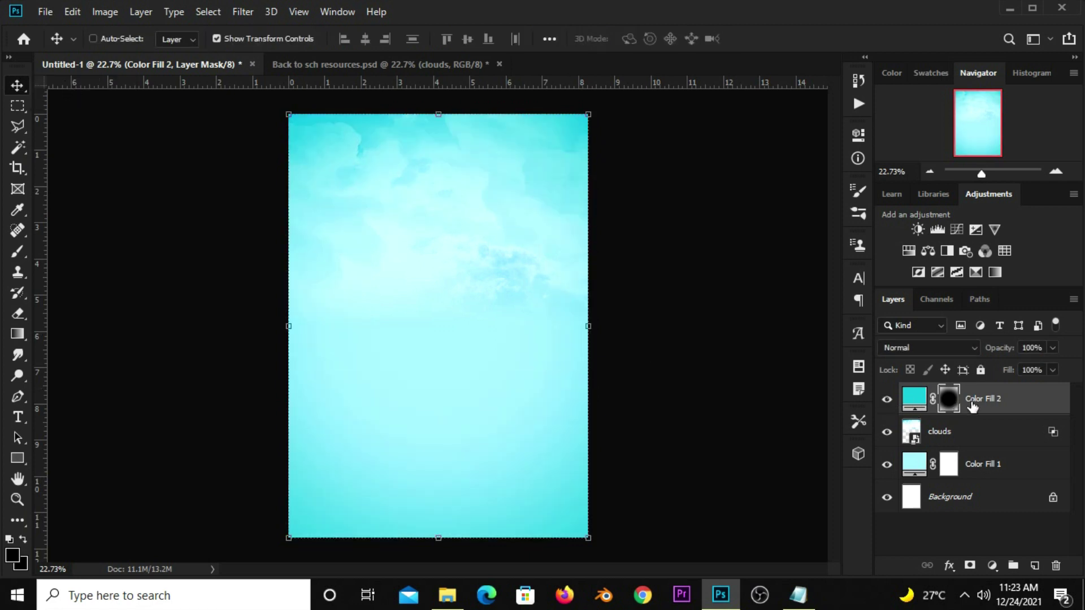
pyautogui.hotkey('ctrl', 'j')
pyautogui.hotkey('ctrl', 'j')
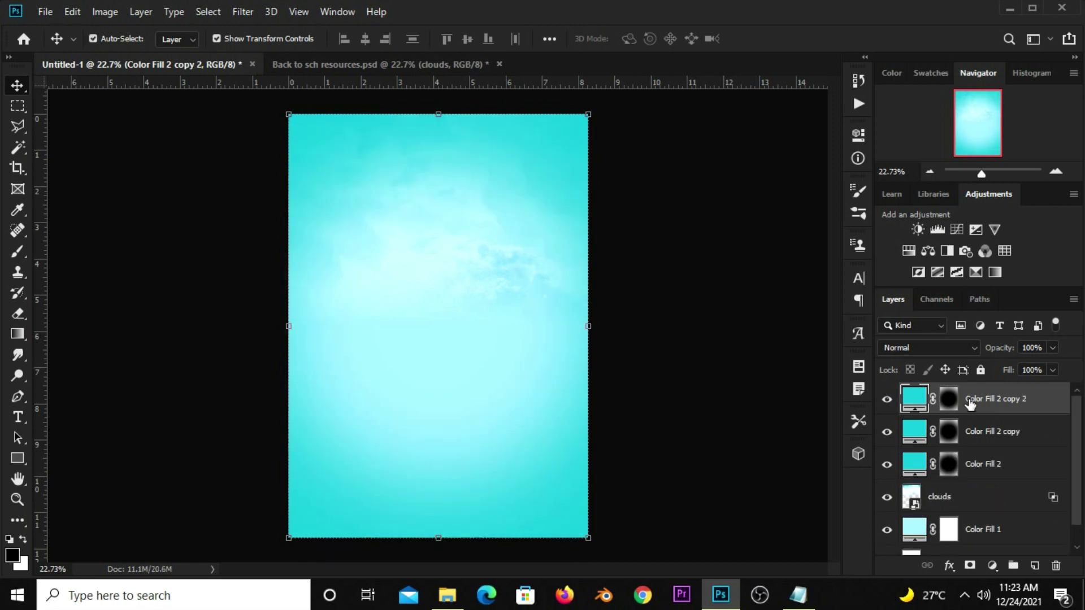
pyautogui.keyDown('shift'); pyautogui.click(982, 465); pyautogui.keyUp('shift')
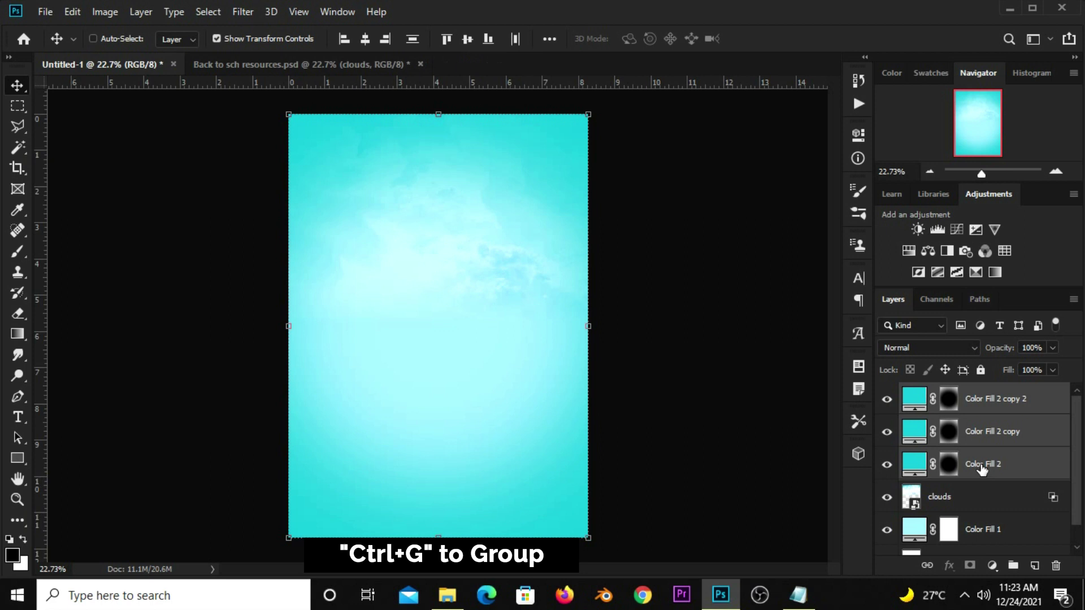
pyautogui.hotkey('ctrl', 'g')
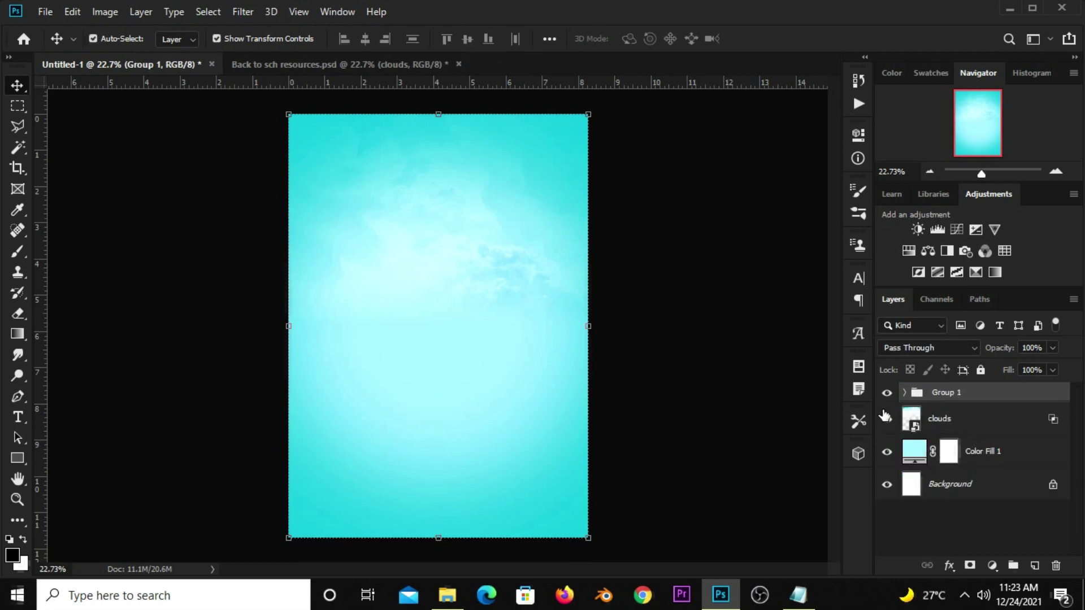
# Lower Group 1 opacity to 82%, toggling it to compare
pyautogui.click(887, 394)
pyautogui.click(1053, 348)
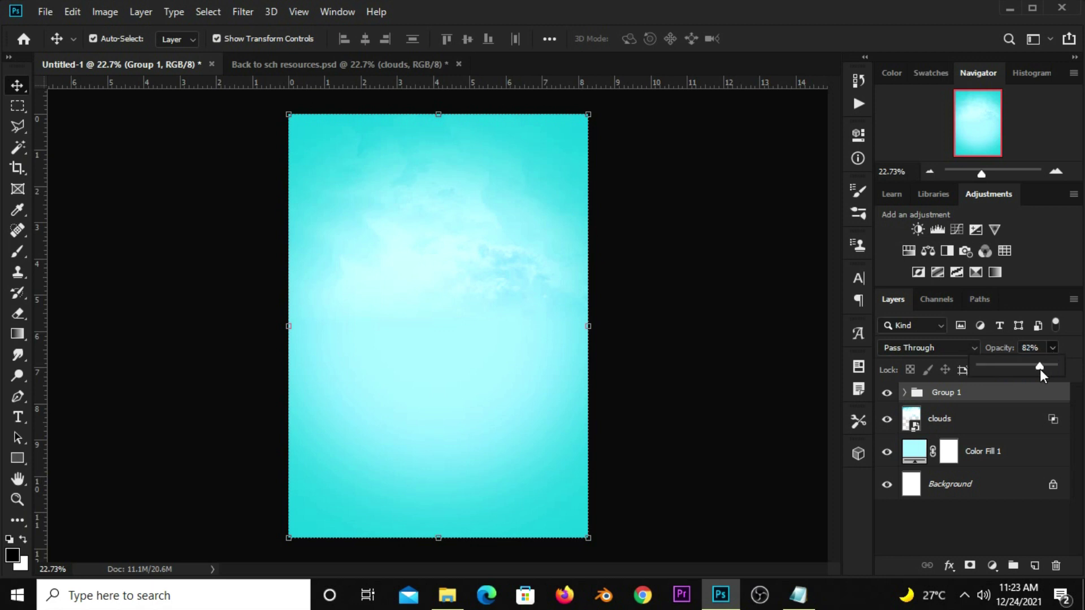
pyautogui.click(746, 428)
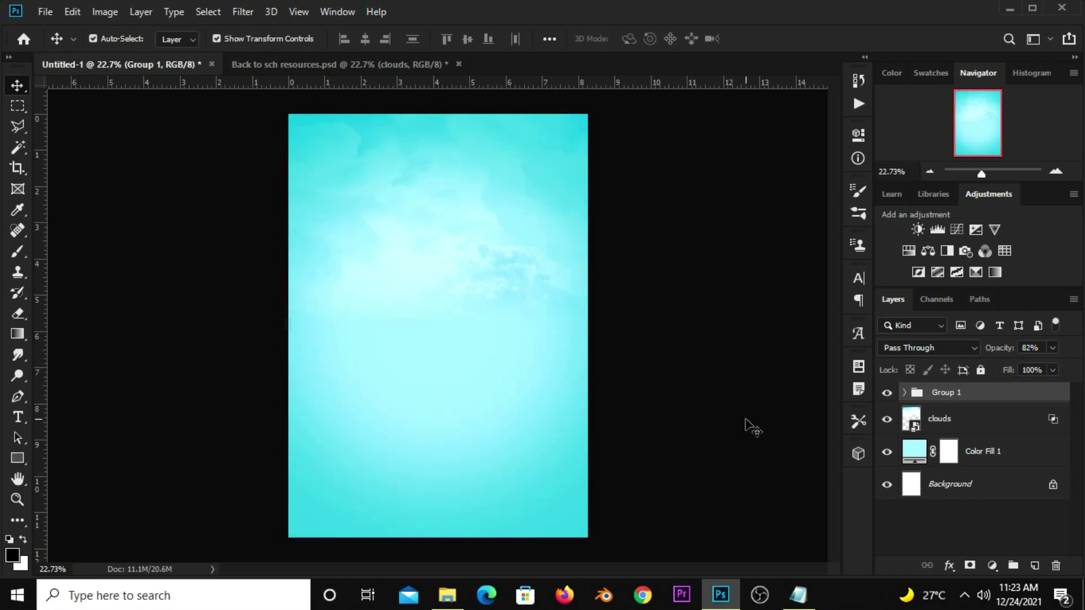
pyautogui.click(945, 397)
pyautogui.click(887, 393)
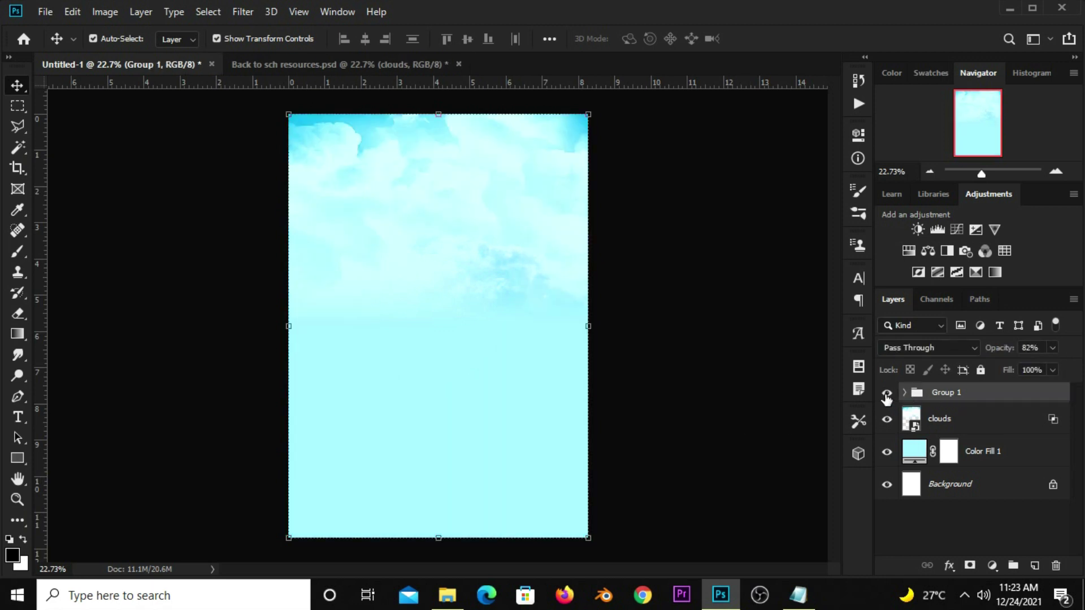
pyautogui.click(886, 394)
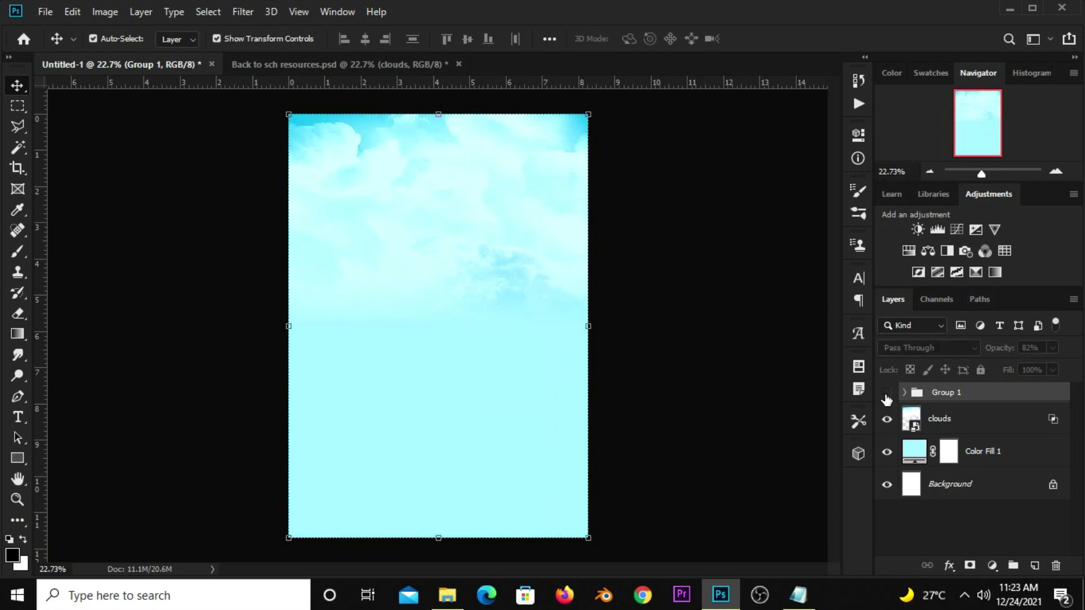
pyautogui.click(886, 394)
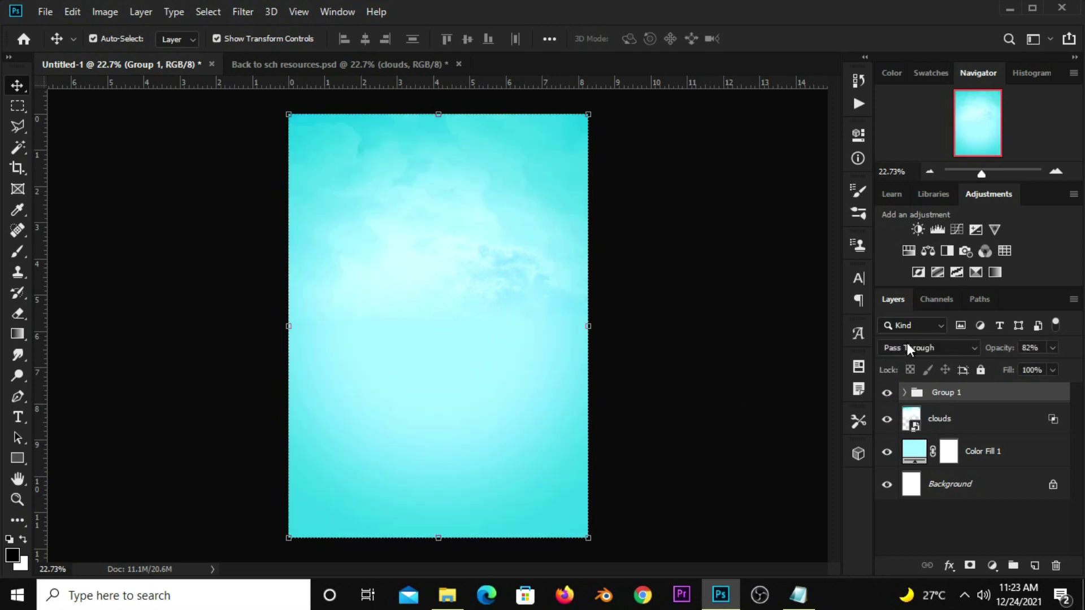
# Switch Group 1 to Multiply blend mode and reduce its opacity further
pyautogui.click(910, 349)
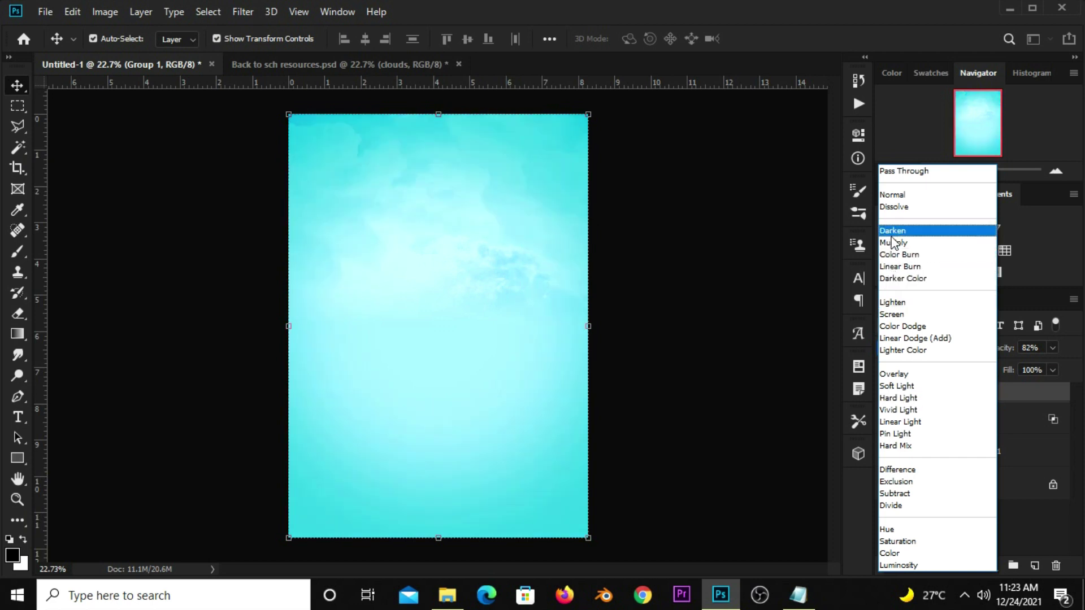
pyautogui.click(892, 244)
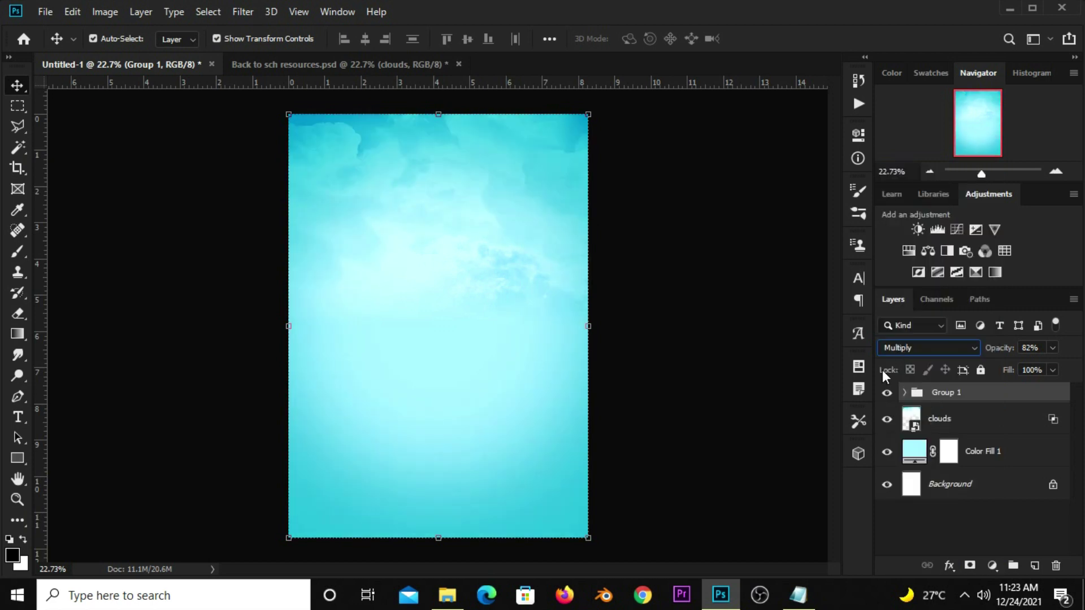
pyautogui.click(887, 394)
pyautogui.click(713, 335)
pyautogui.click(938, 394)
pyautogui.click(1052, 348)
pyautogui.moveTo(1055, 367); pyautogui.dragTo(1043, 367)
pyautogui.click(887, 394)
pyautogui.click(729, 375)
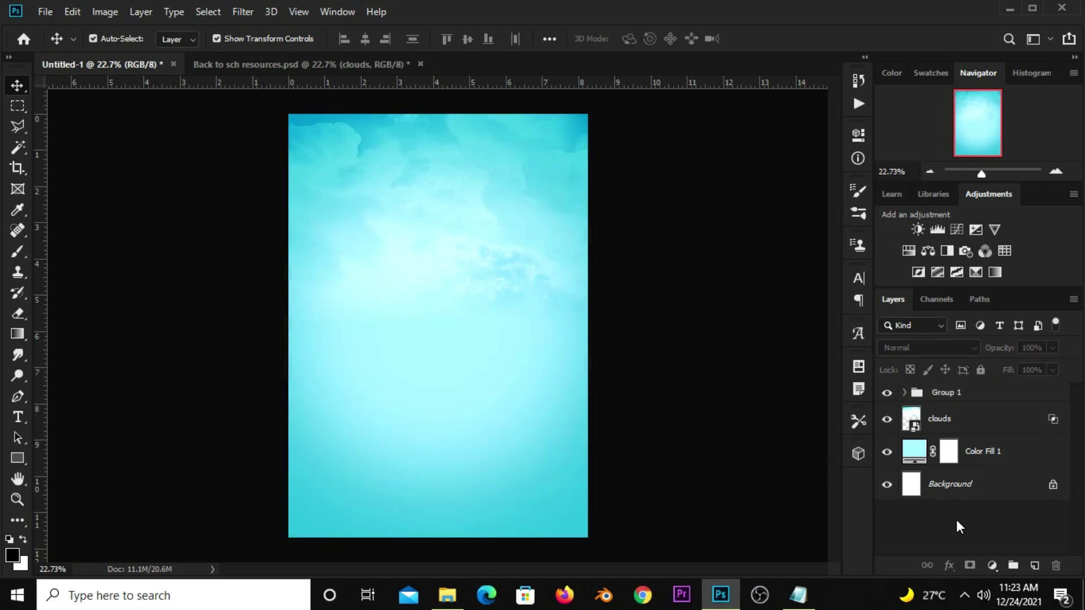
# Add a new layer and paint a large soft white dab at the canvas centre
pyautogui.click(1035, 566)
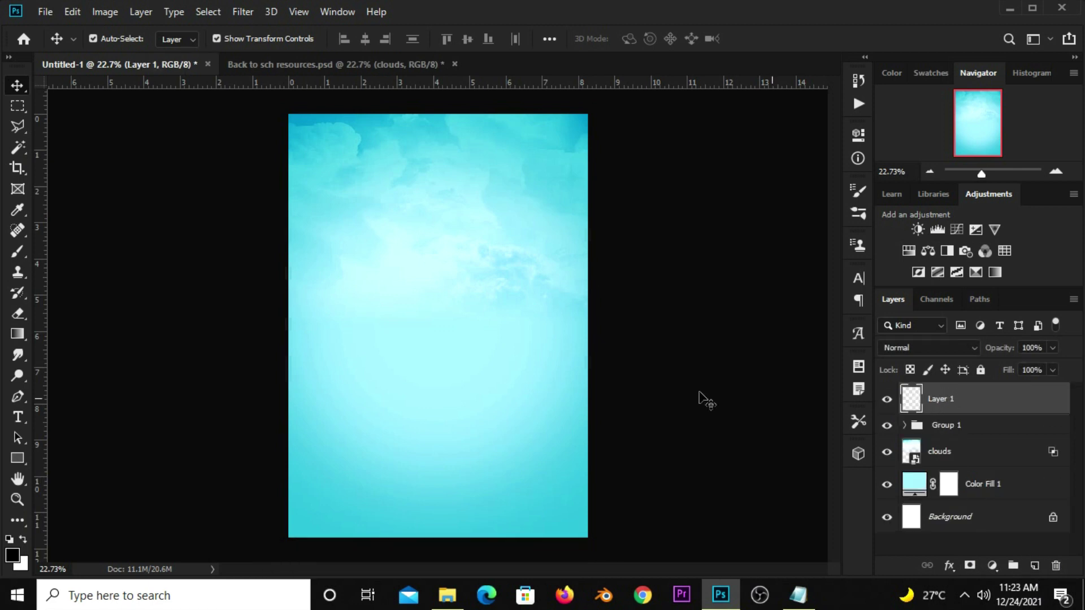
pyautogui.moveTo(21, 253); pyautogui.dragTo(66, 261)
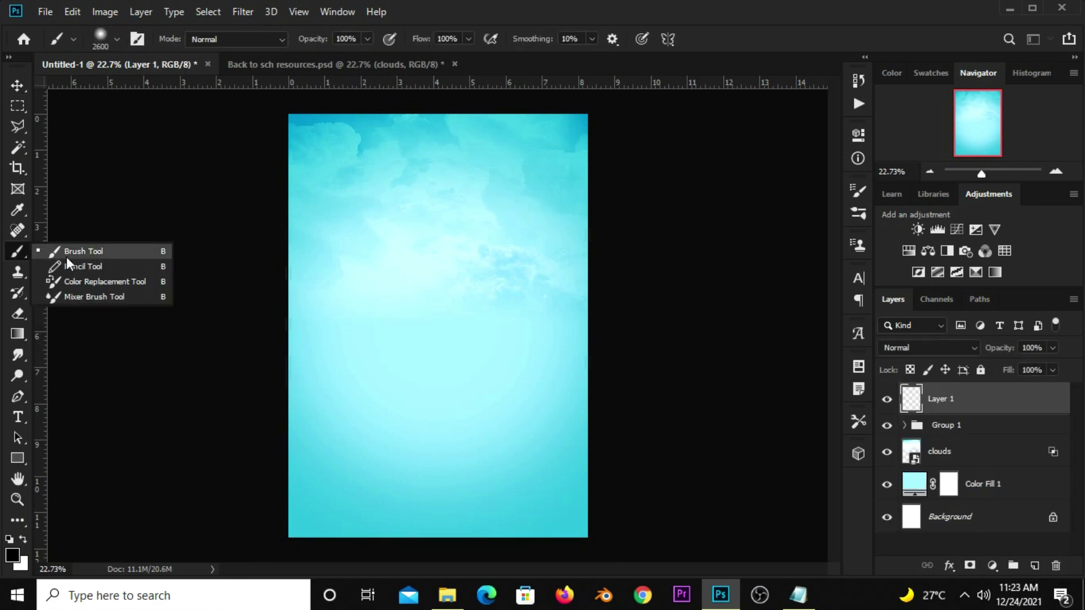
pyautogui.click(141, 253)
pyautogui.click(23, 542)
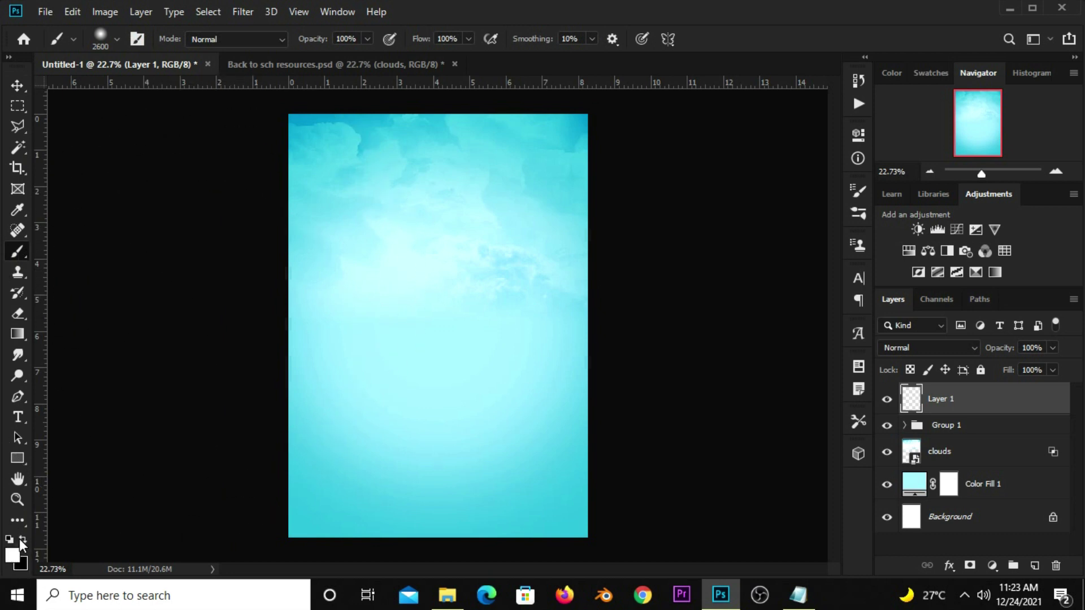
pyautogui.press('[')
pyautogui.press('[')
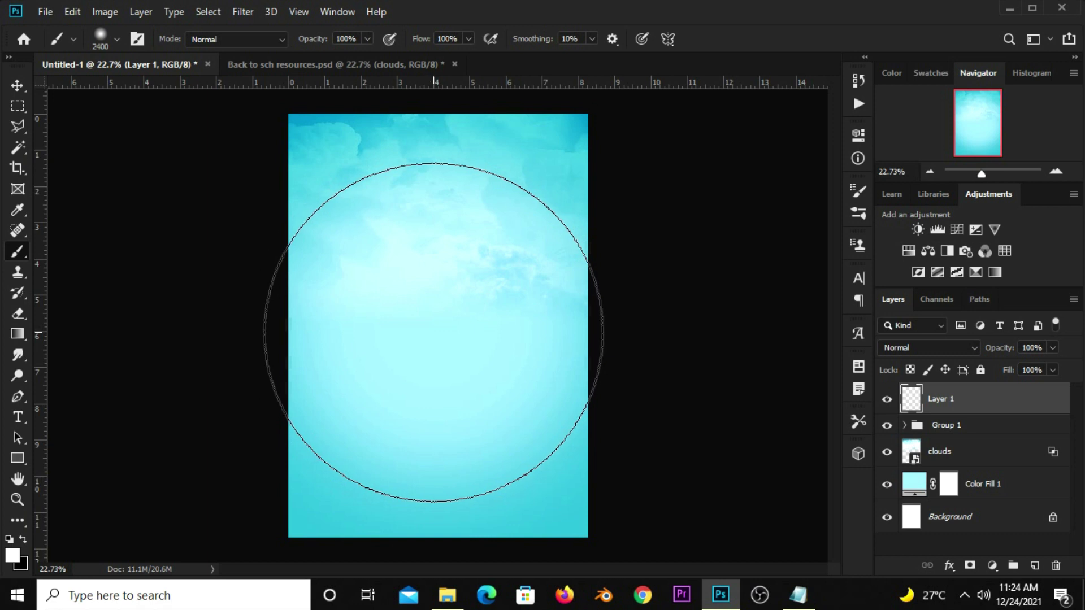
pyautogui.press('[')
pyautogui.click(433, 333)
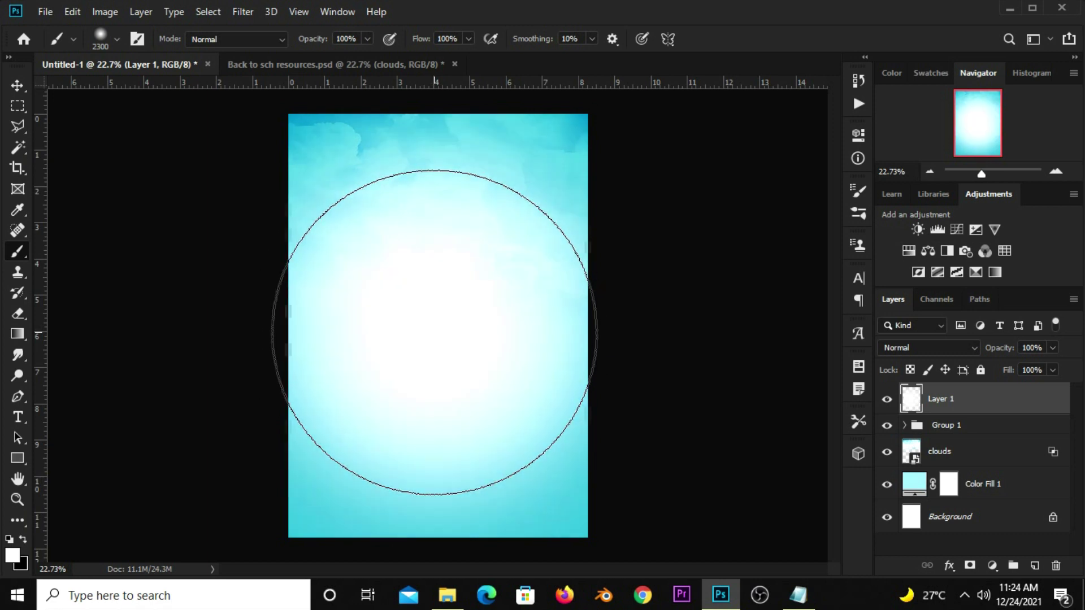
# Lower the white glow layer's opacity to 68%, toggling it to compare
pyautogui.click(14, 87)
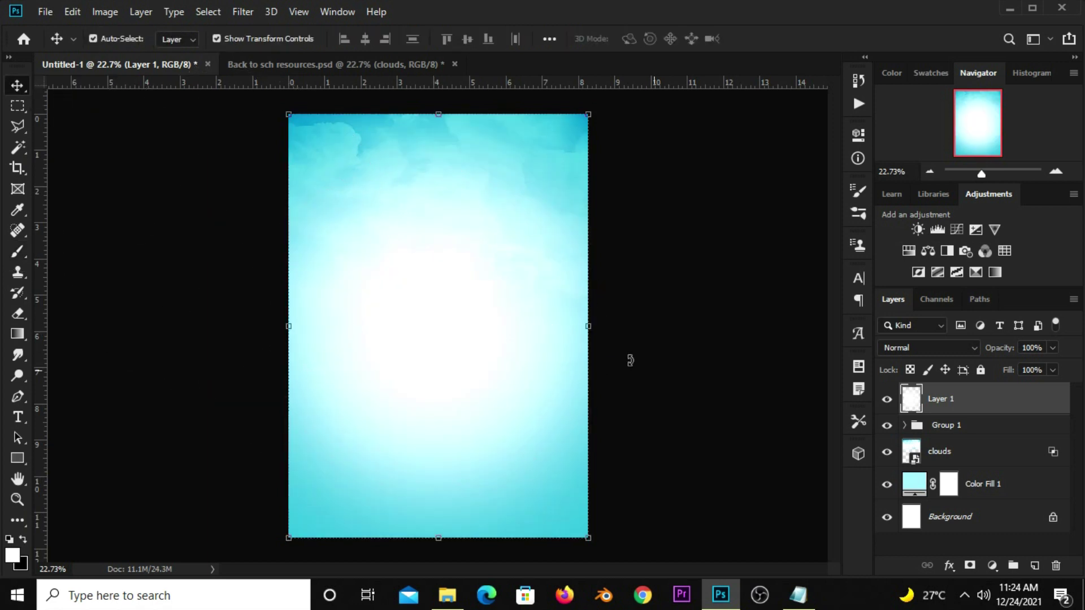
pyautogui.click(887, 400)
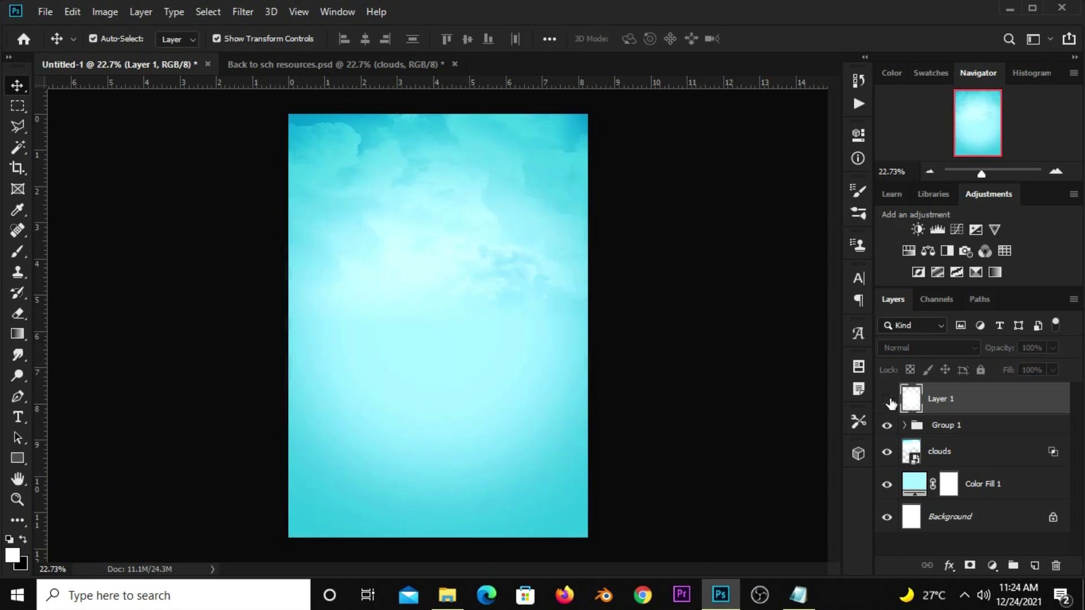
pyautogui.click(887, 399)
pyautogui.moveTo(1052, 348); pyautogui.dragTo(1030, 367)
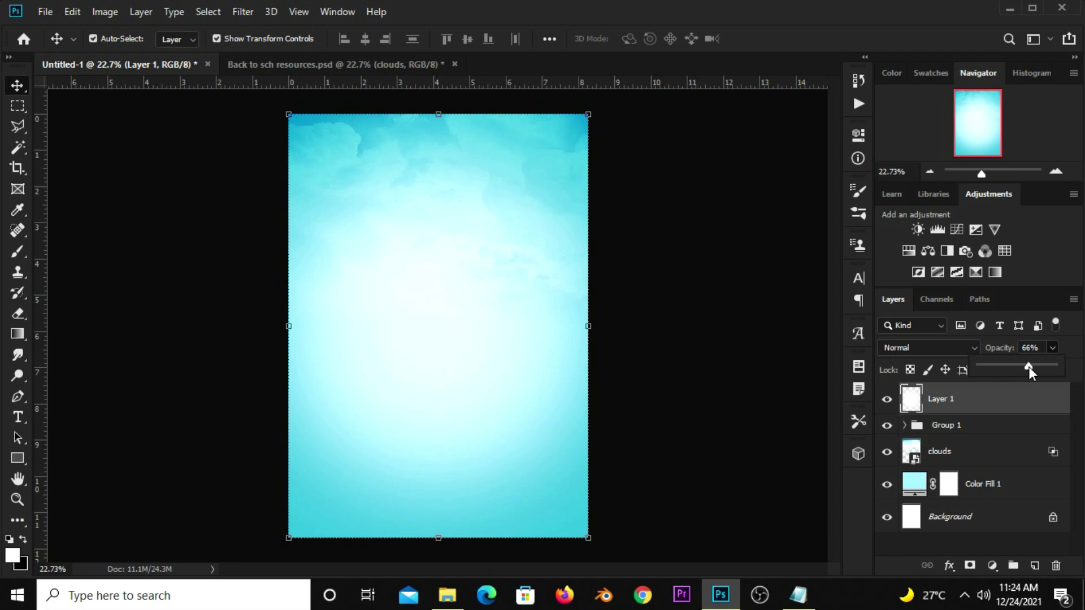
pyautogui.click(887, 399)
pyautogui.click(887, 400)
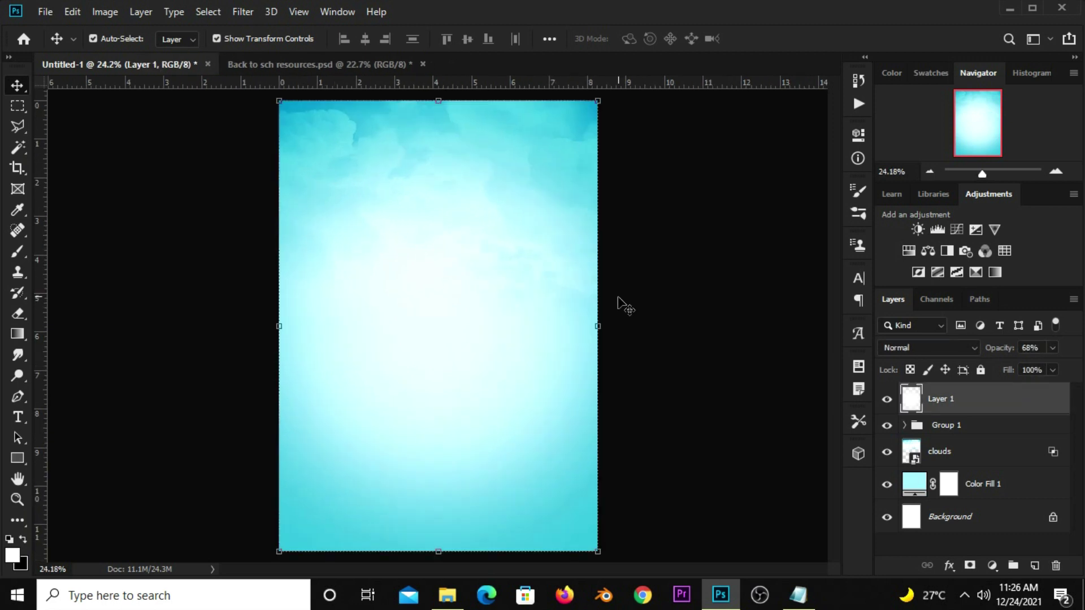
pyautogui.click(617, 298)
pyautogui.scroll(-1, 493, 318)
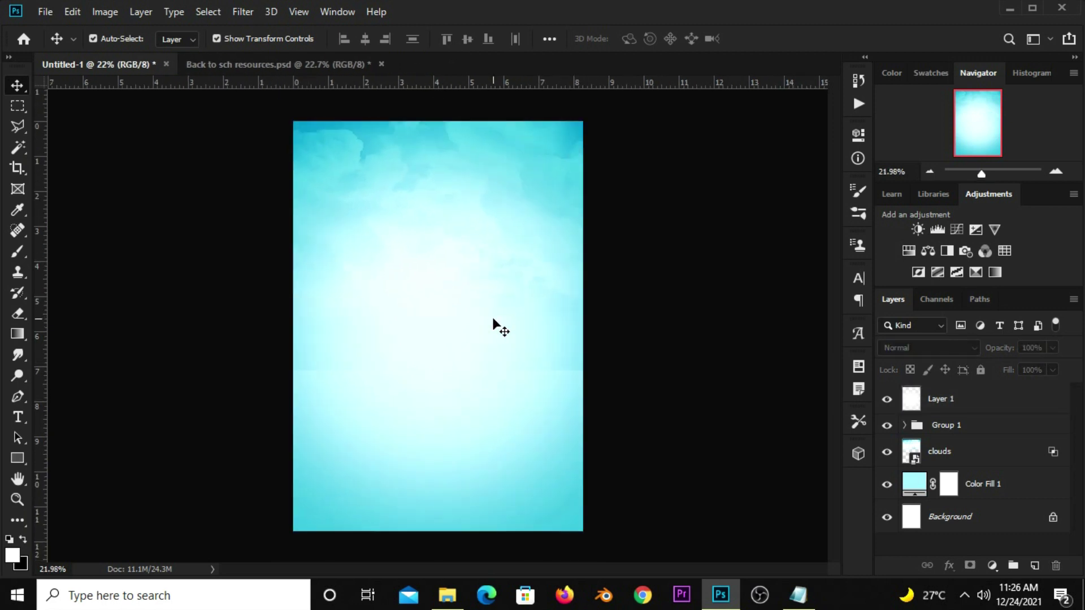
pyautogui.scroll(1, 492, 317)
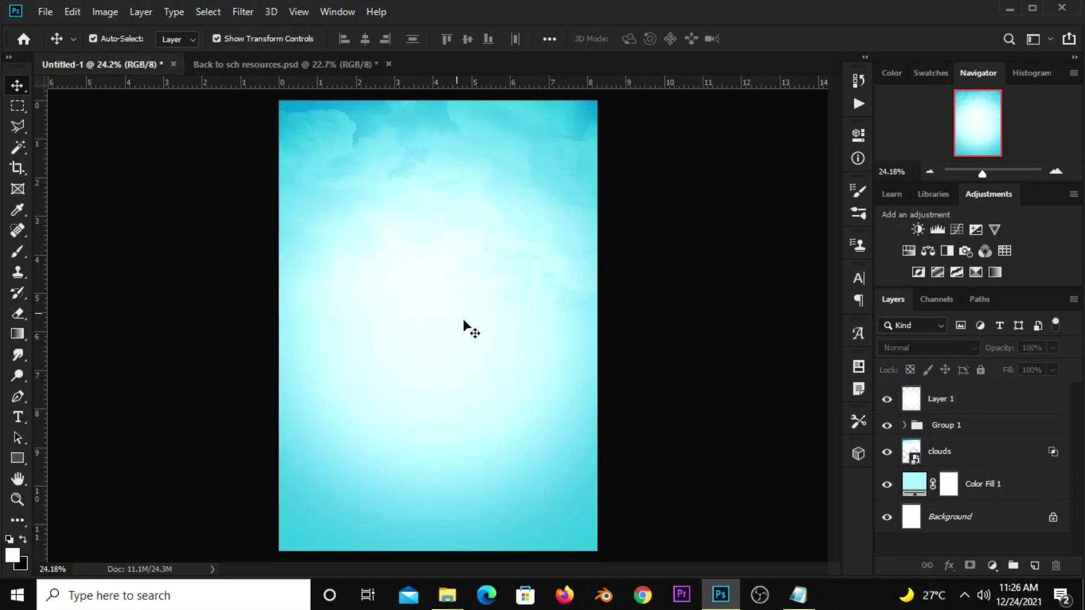
# Bring the kid layer from Back to sch resources.psd into the poster and move her into the lower half
pyautogui.click(273, 64)
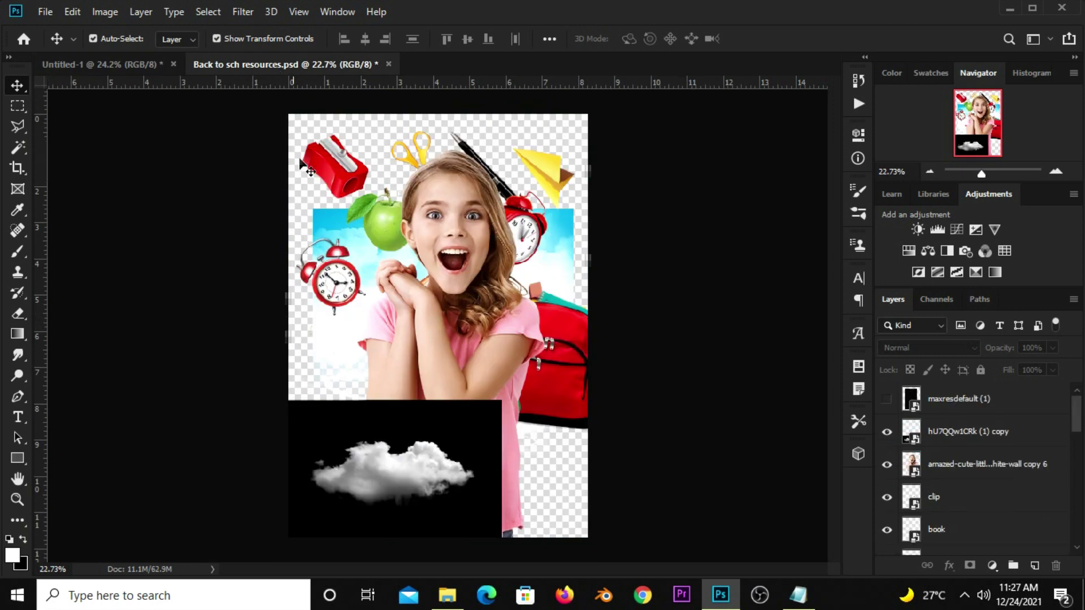
pyautogui.moveTo(427, 249); pyautogui.dragTo(418, 230)
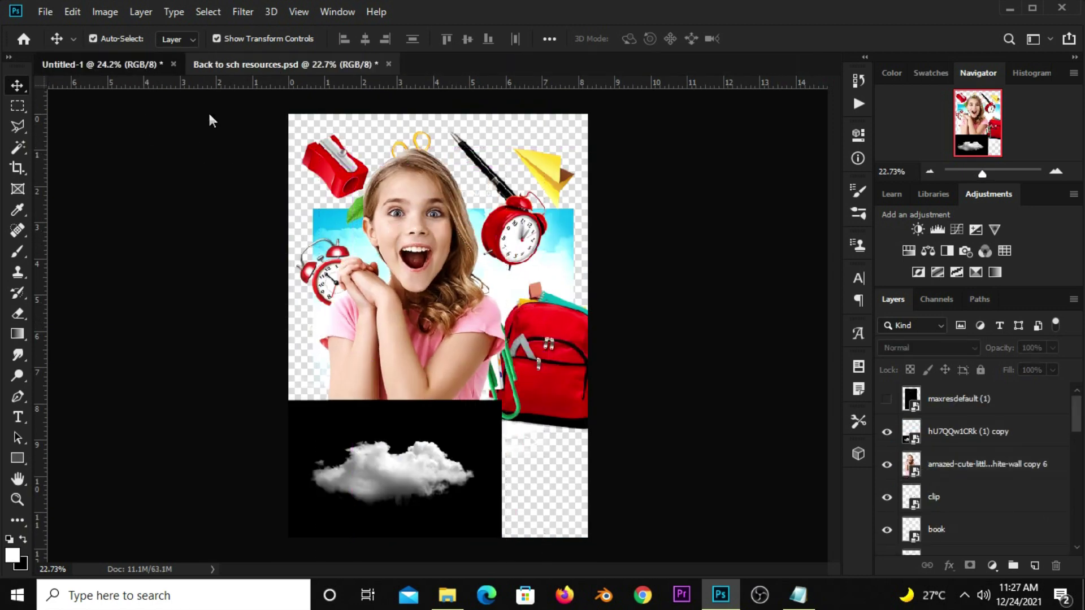
pyautogui.hotkey('ctrl', 'Tab')
pyautogui.hotkey('ctrl', 'v')
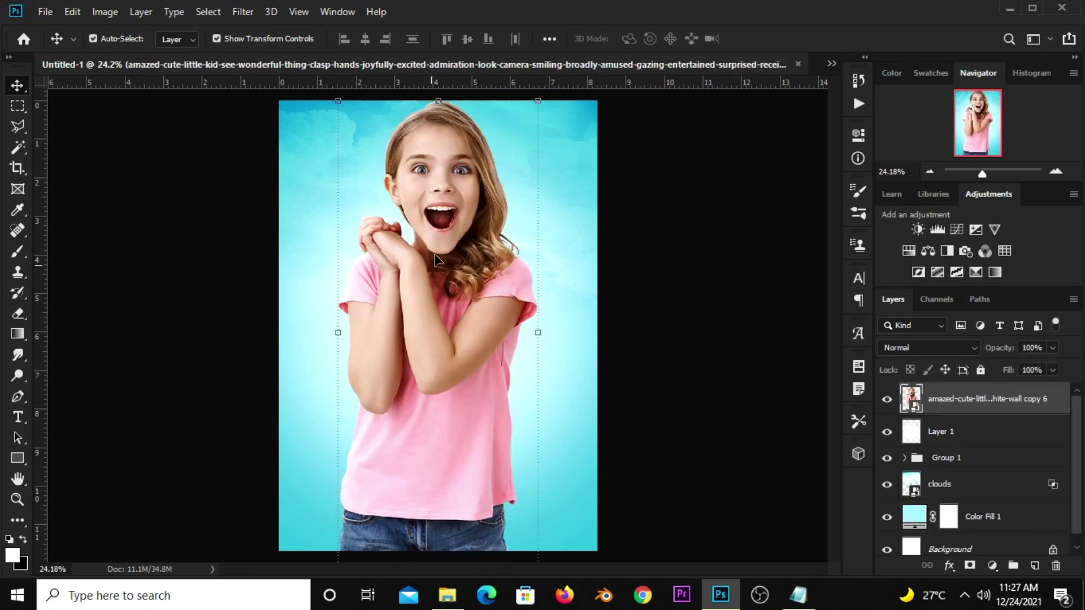
pyautogui.moveTo(438, 204); pyautogui.dragTo(436, 371)
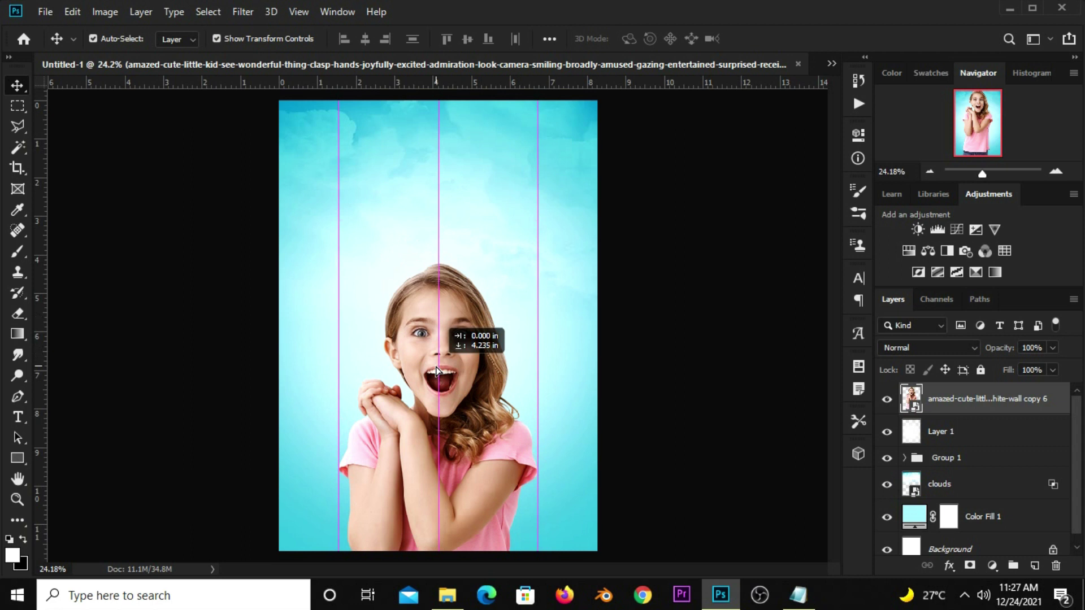
pyautogui.click(658, 354)
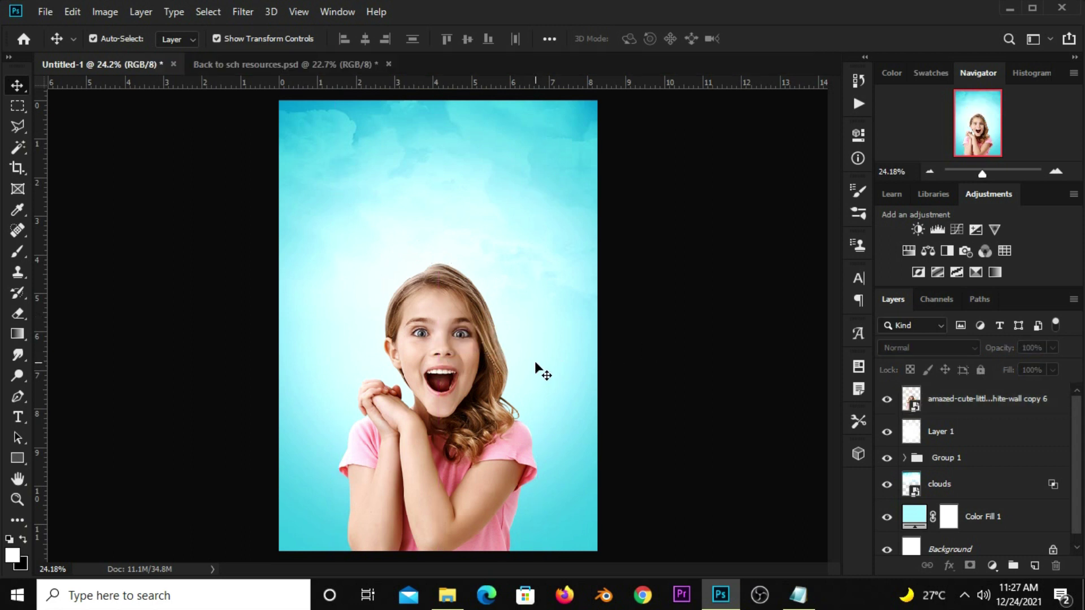
pyautogui.keyDown('ctrl'); pyautogui.click(536, 356); pyautogui.keyUp('ctrl')
pyautogui.hotkey('ctrl', '+')
pyautogui.hotkey('ctrl', '+')
# Duplicate the girl photo layer, hide the original, and rasterize the copy
pyautogui.click(885, 400)
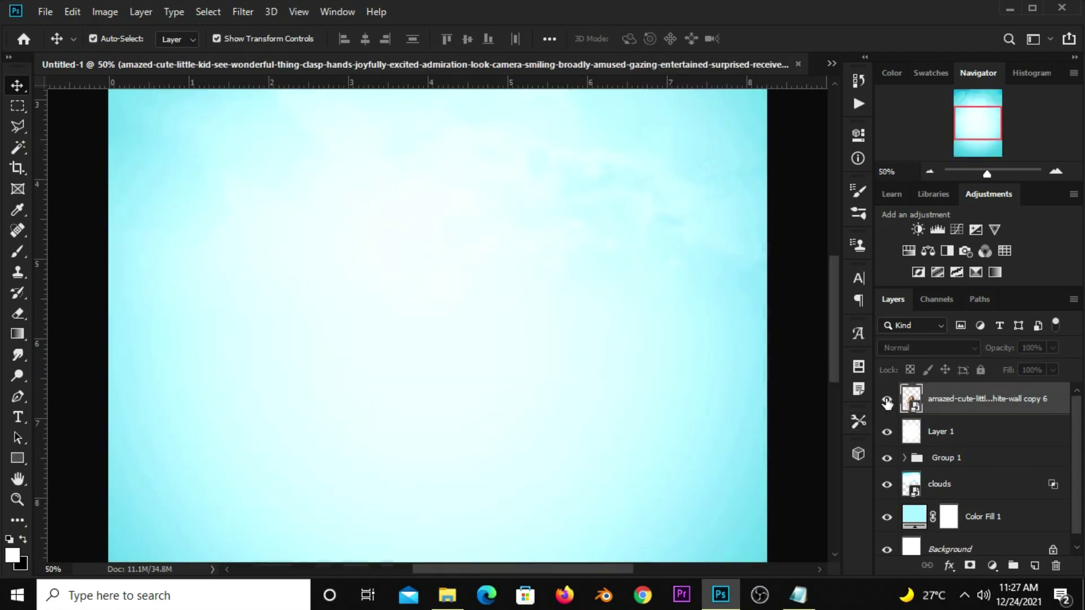
pyautogui.hotkey('ctrl', 'j')
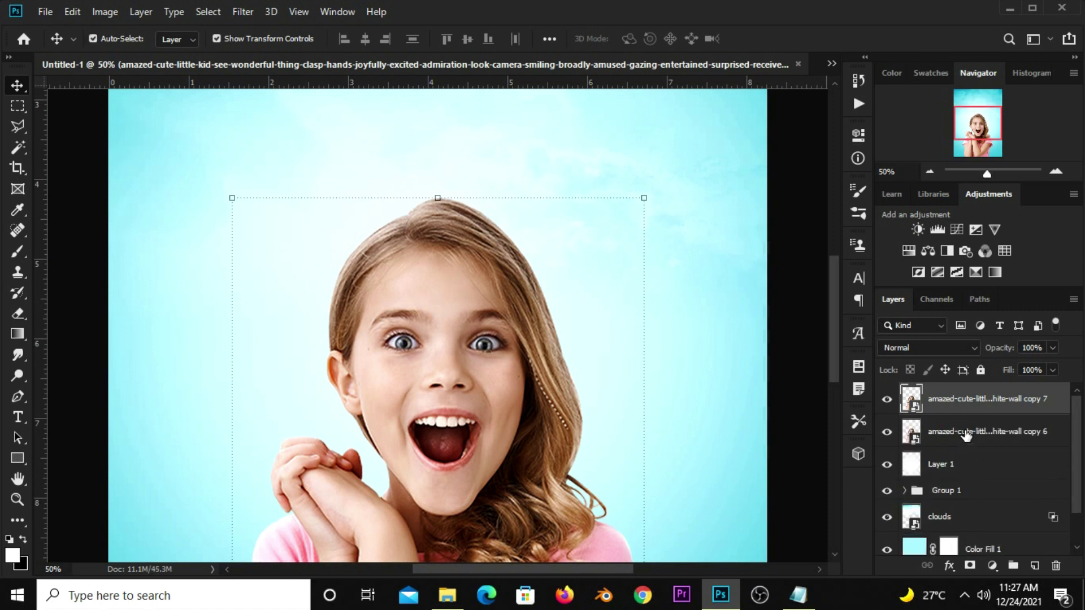
pyautogui.click(886, 433)
pyautogui.rightClick(966, 406)
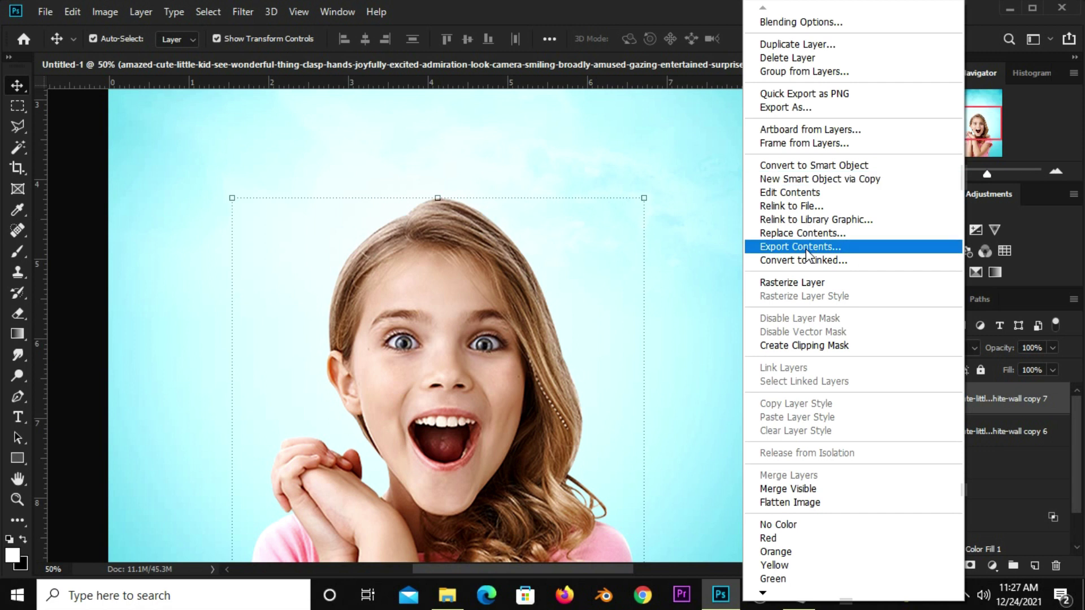
pyautogui.click(792, 289)
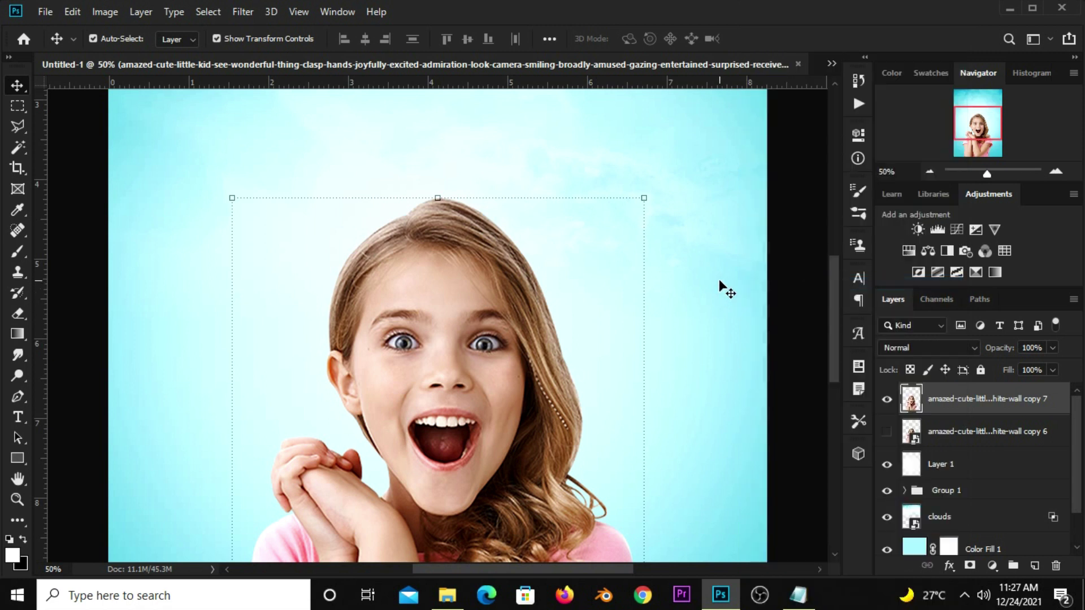
# Draw a closed curved path over the top of the girl's head along her forehead
pyautogui.click(13, 395)
pyautogui.click(52, 398)
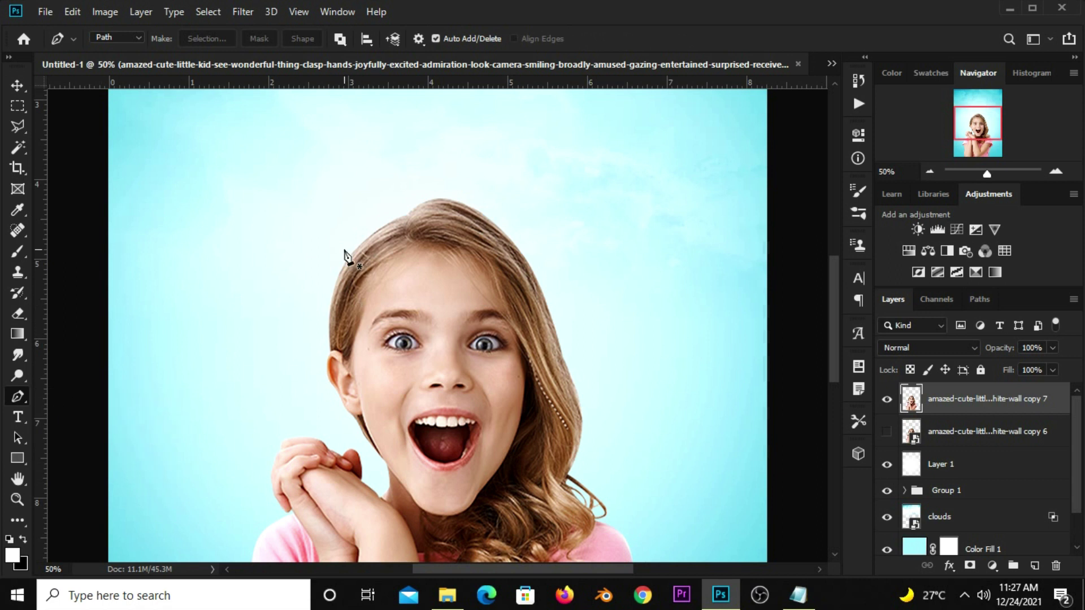
pyautogui.scroll(1, 345, 255)
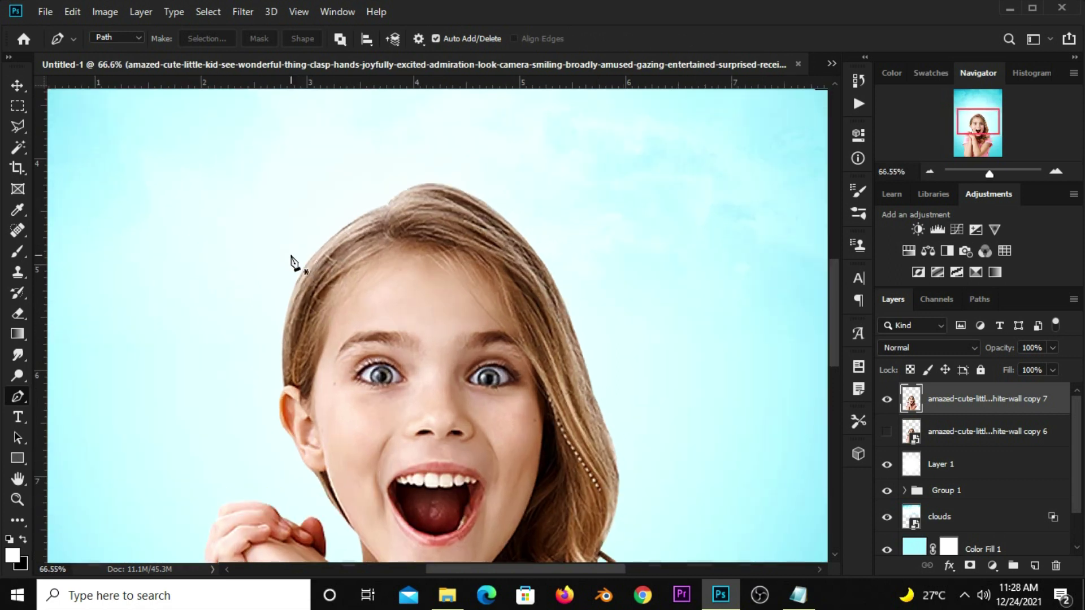
pyautogui.click(293, 262)
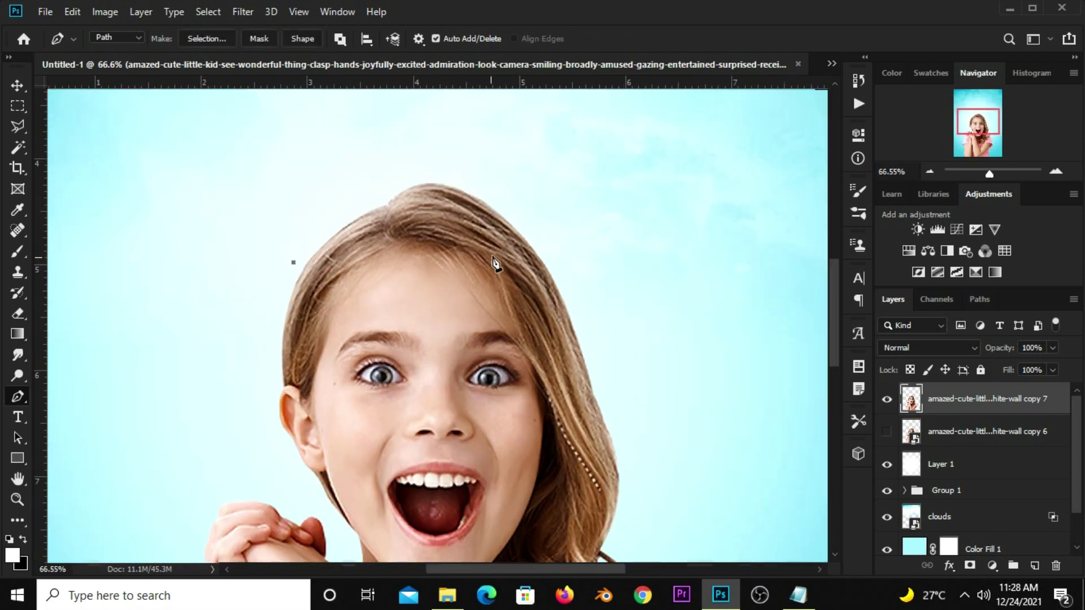
pyautogui.moveTo(515, 273); pyautogui.dragTo(569, 249)
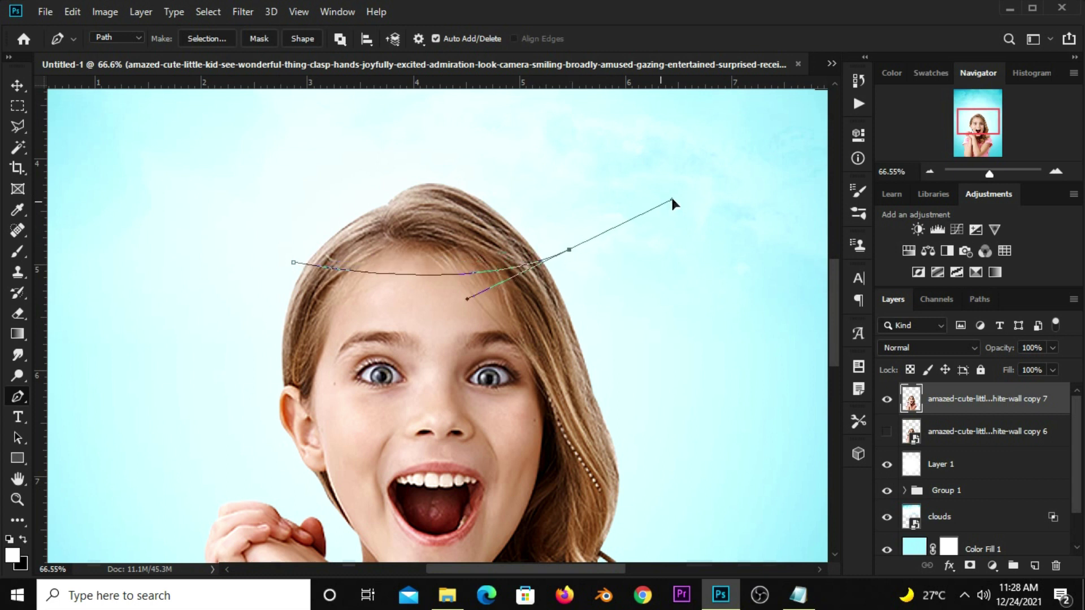
pyautogui.moveTo(678, 198); pyautogui.dragTo(677, 202)
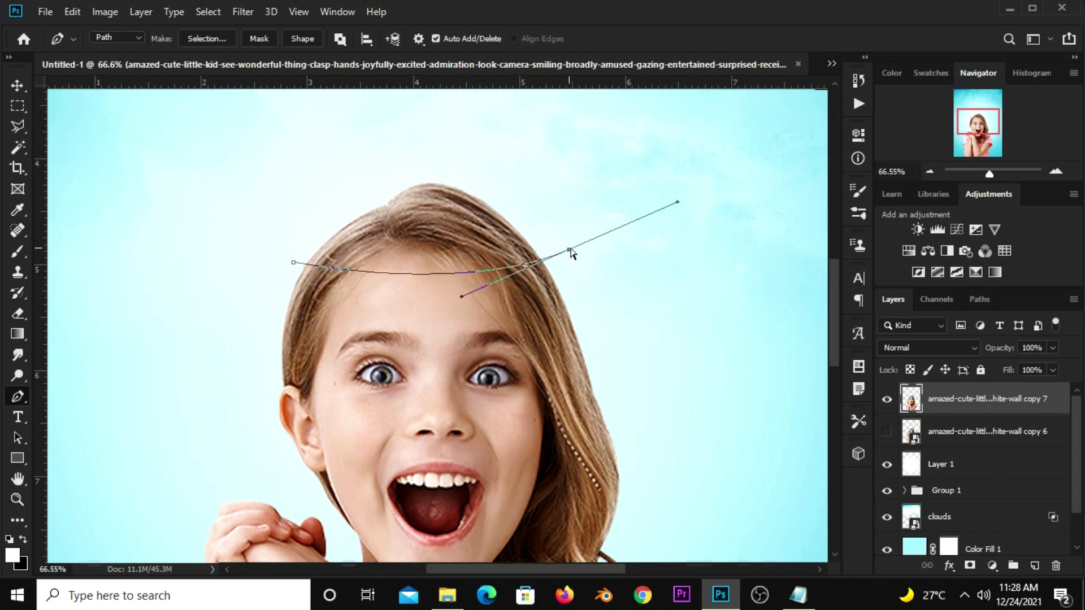
pyautogui.click(567, 165)
pyautogui.click(364, 138)
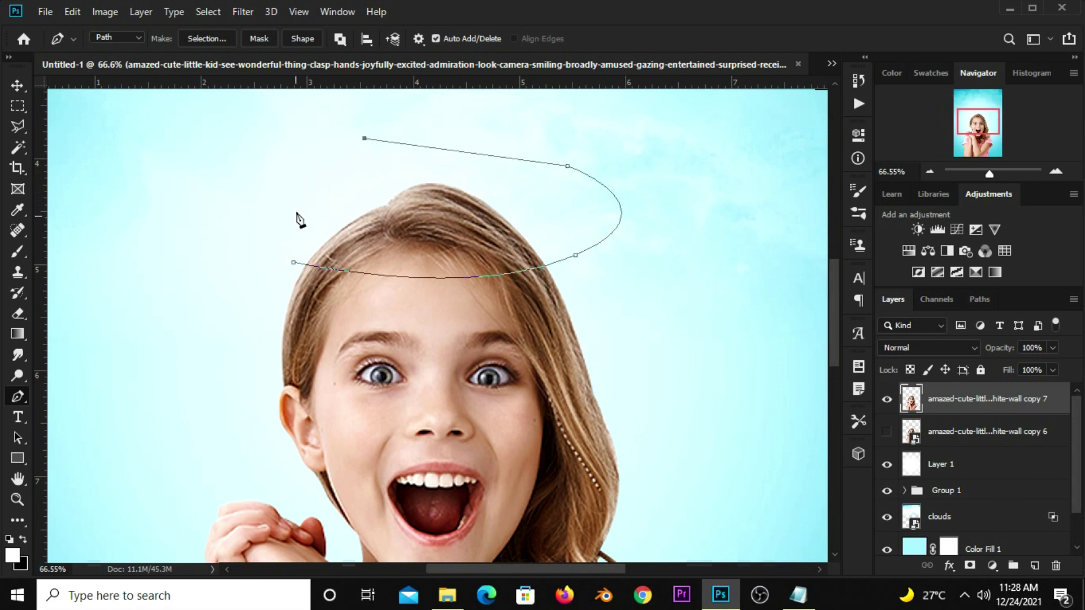
pyautogui.click(293, 262)
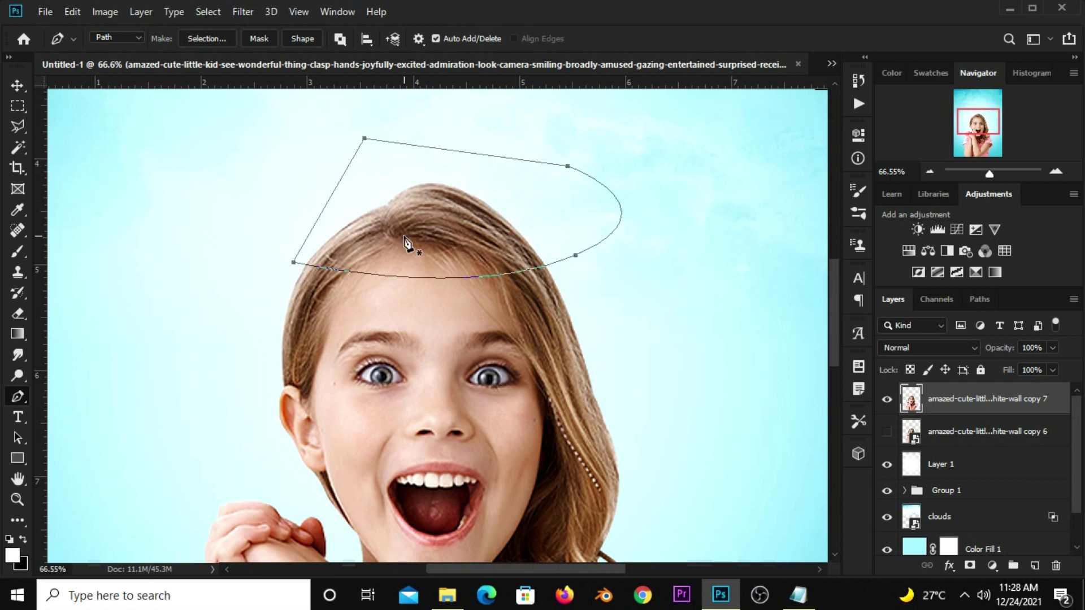
pyautogui.moveTo(575, 255); pyautogui.dragTo(478, 294)
pyautogui.keyDown('ctrl'); pyautogui.click(468, 305); pyautogui.keyUp('ctrl')
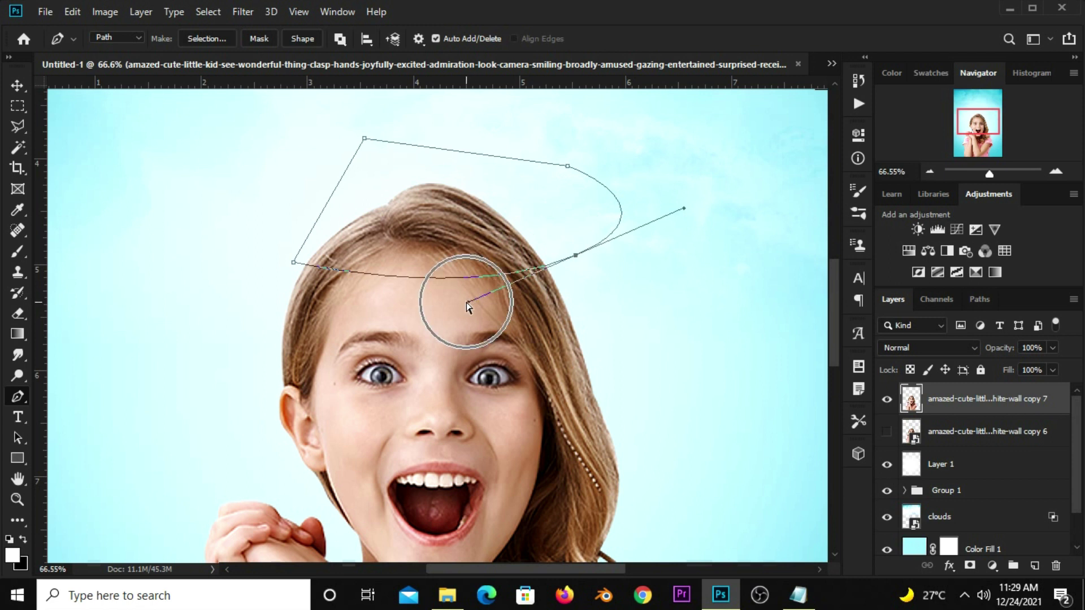
pyautogui.moveTo(468, 303); pyautogui.dragTo(461, 297)
# Turn the path into a selection, delete the head top inside it, and deselect
pyautogui.rightClick(425, 207)
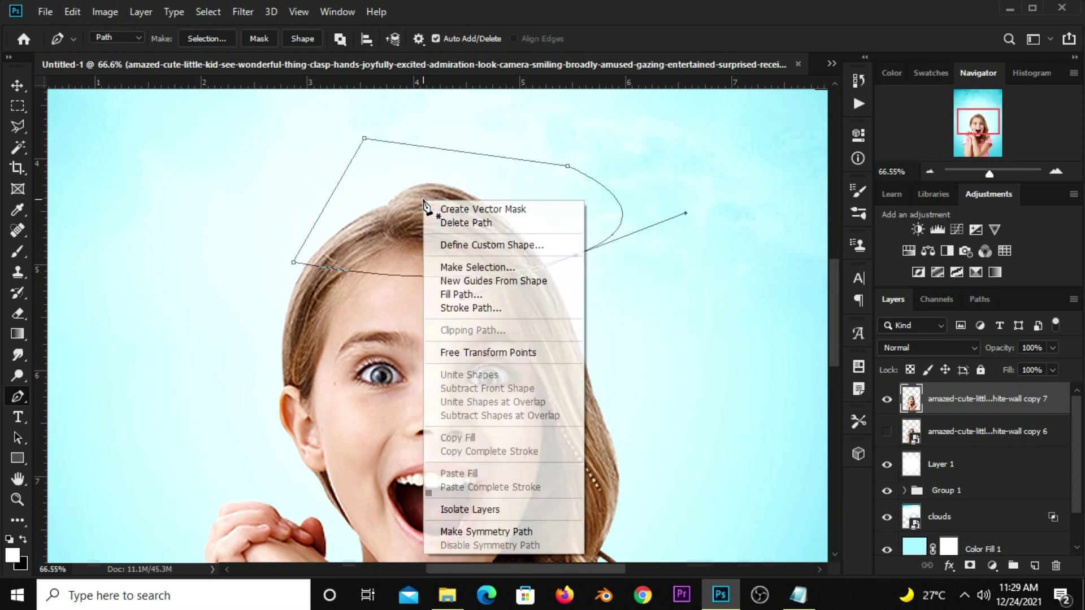
pyautogui.click(456, 268)
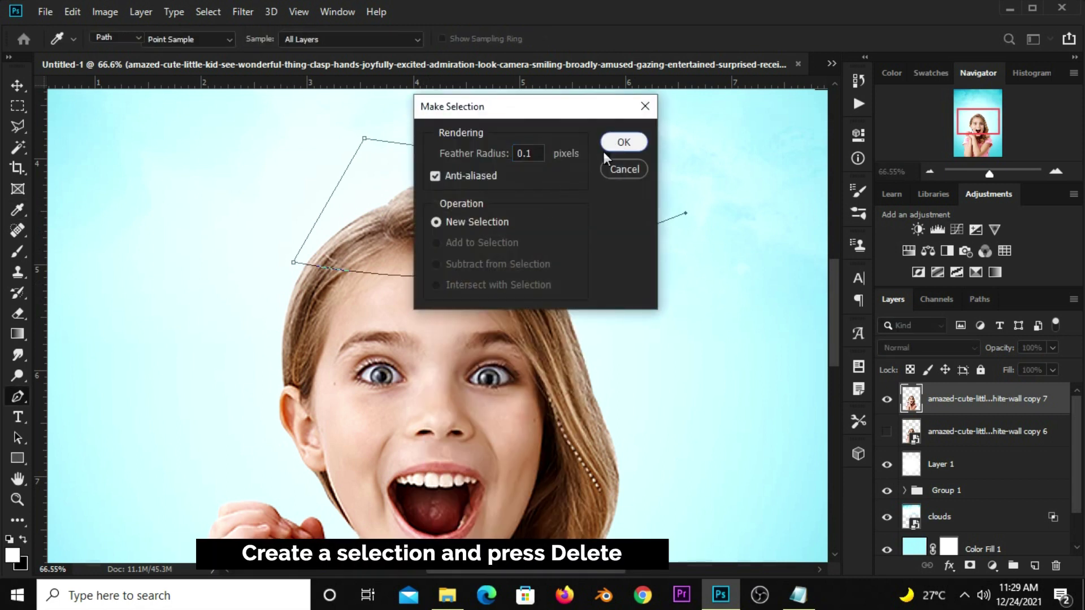
pyautogui.click(613, 145)
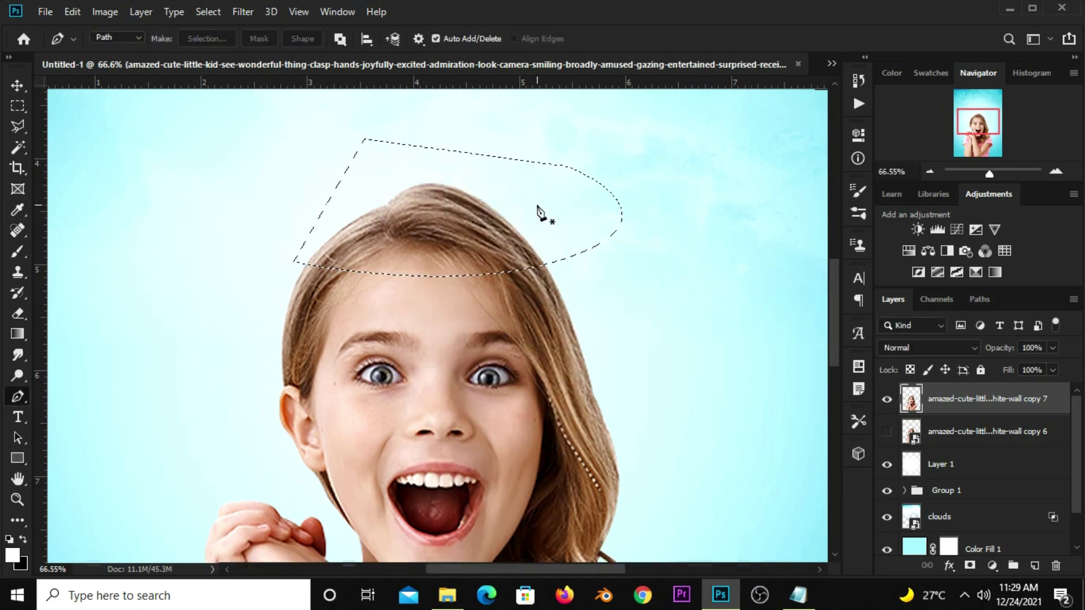
pyautogui.press('Delete')
pyautogui.hotkey('ctrl', 'd')
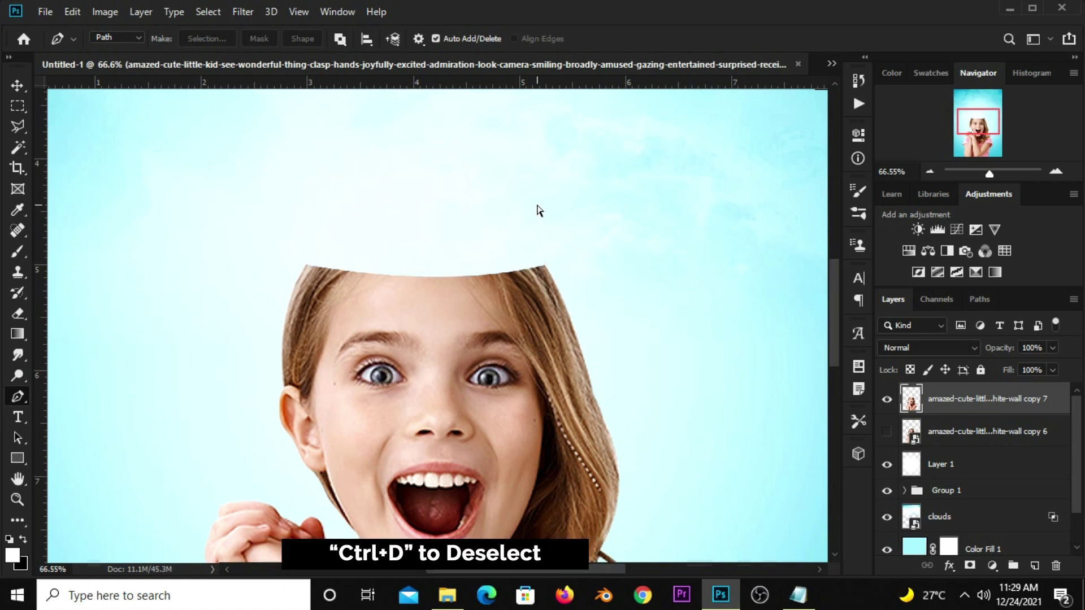
pyautogui.scroll(-2, 503, 217)
pyautogui.press('v')
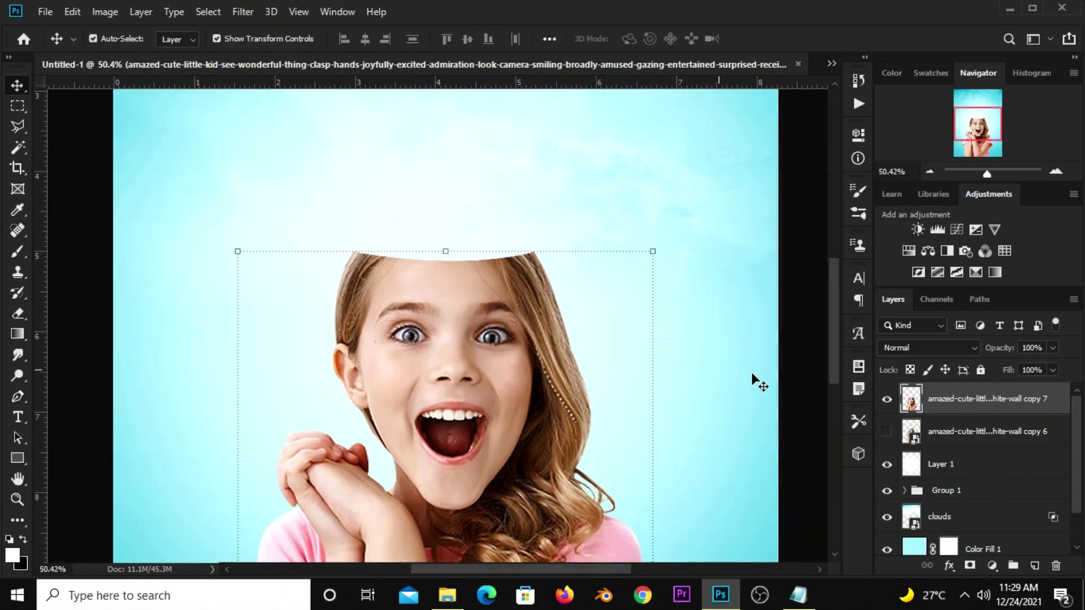
pyautogui.click(887, 400)
pyautogui.scroll(-3, 468, 351)
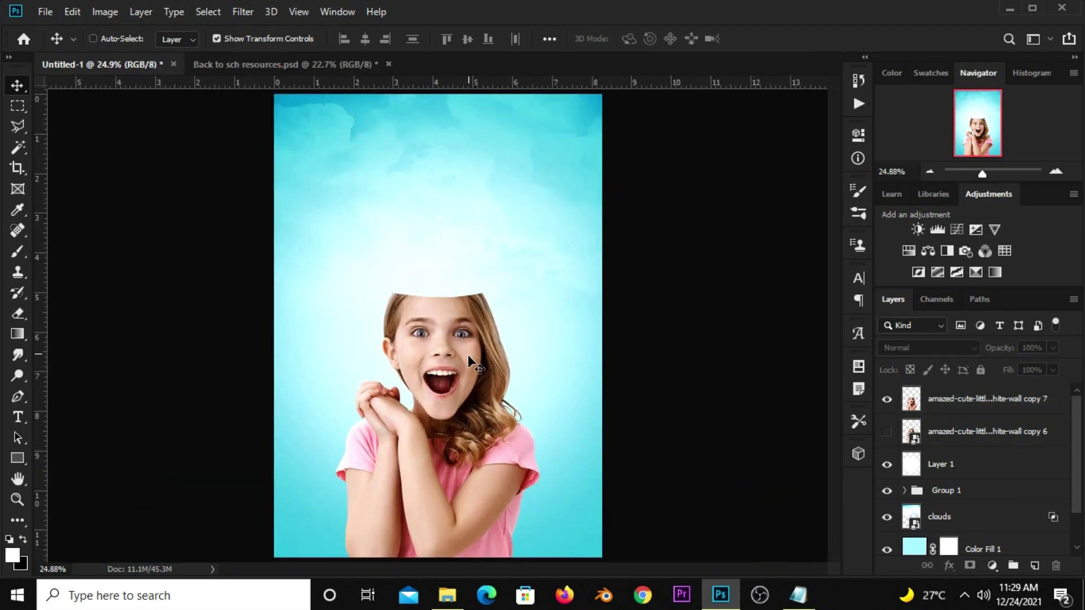
pyautogui.click(886, 400)
# Add Bevel & Emboss to the girl layer: Inner Bevel, Smooth technique, size 7
pyautogui.rightClick(945, 400)
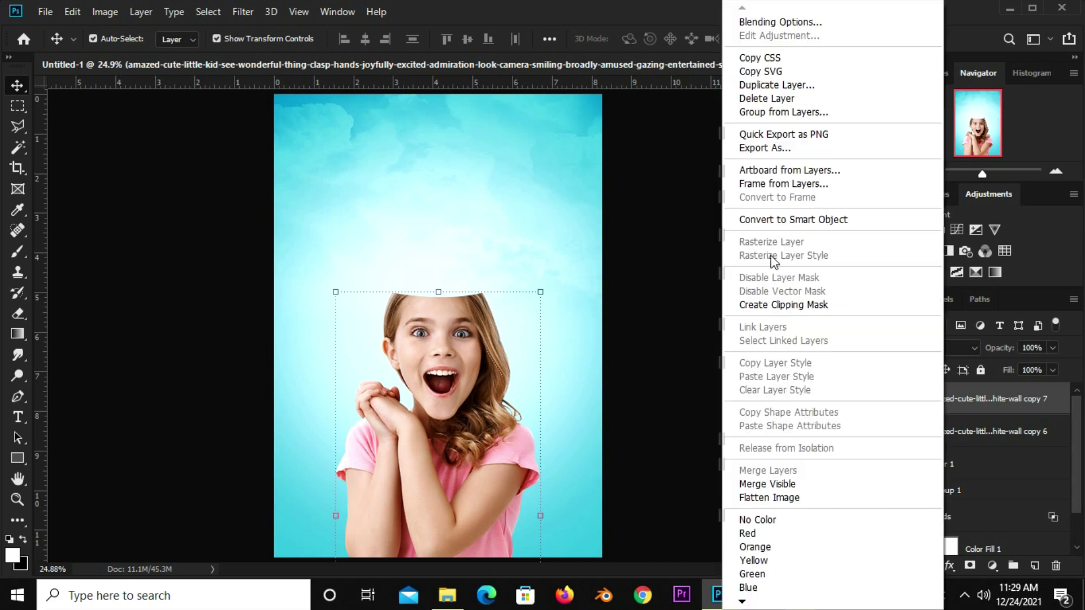
pyautogui.press('Escape')
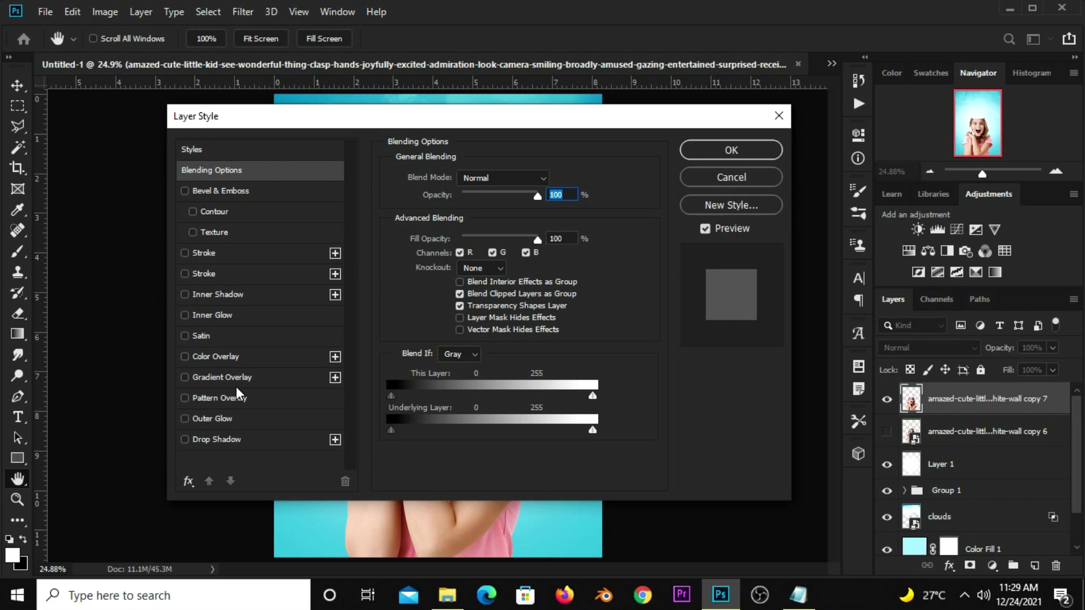
pyautogui.click(230, 190)
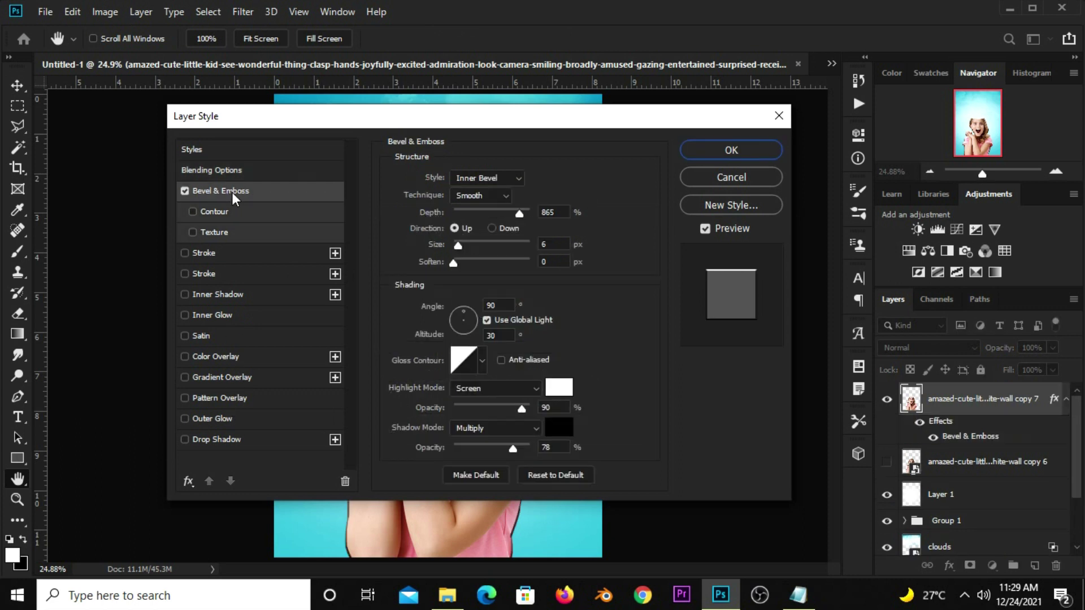
pyautogui.click(487, 178)
pyautogui.click(483, 200)
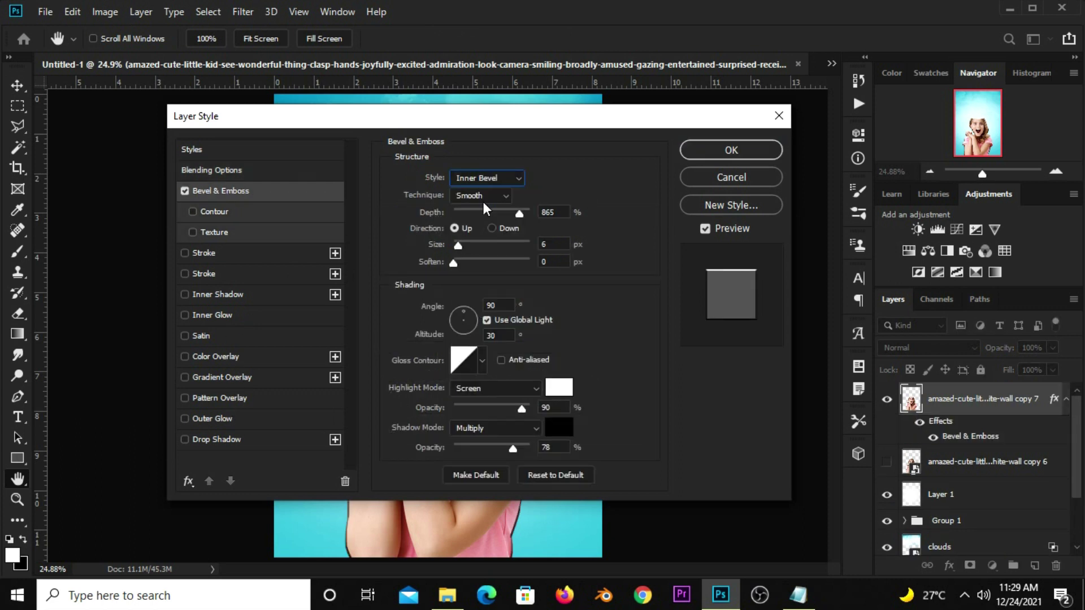
pyautogui.click(489, 208)
pyautogui.click(480, 195)
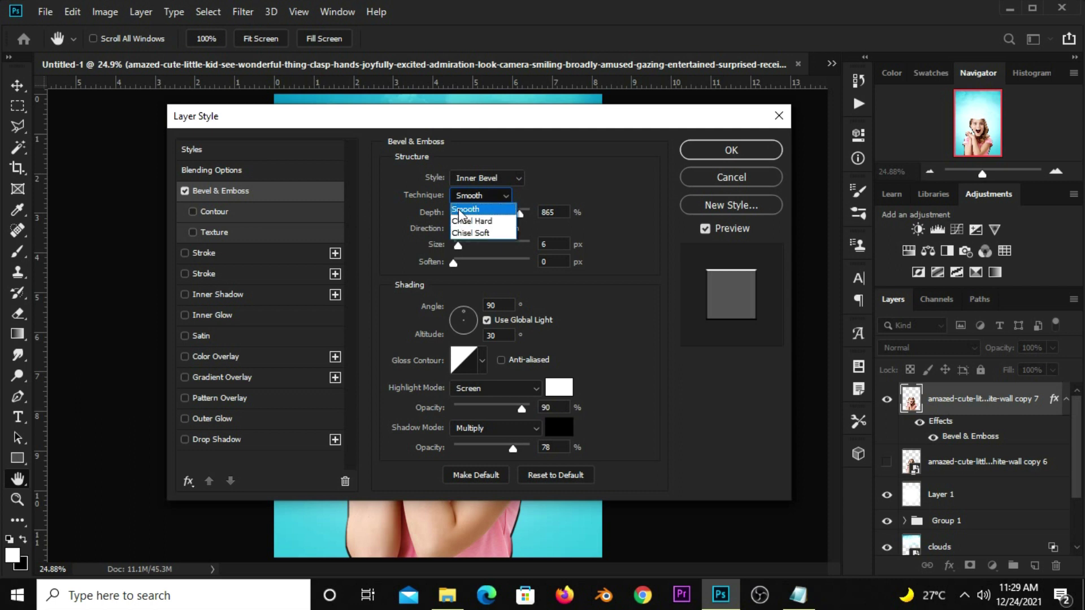
pyautogui.click(541, 213)
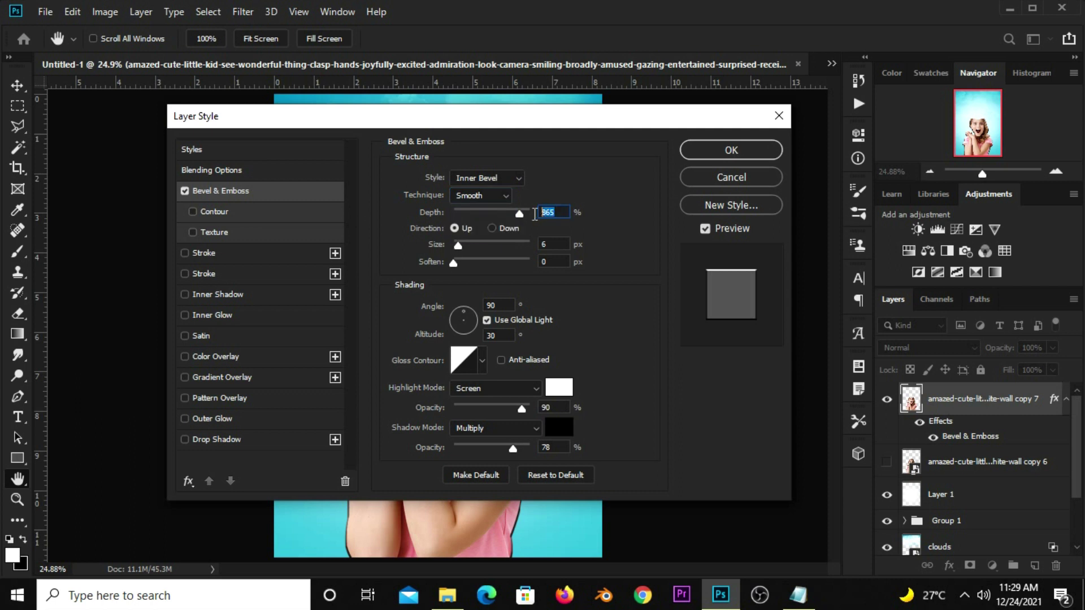
pyautogui.click(458, 245)
pyautogui.press('Up')
pyautogui.press('Tab')
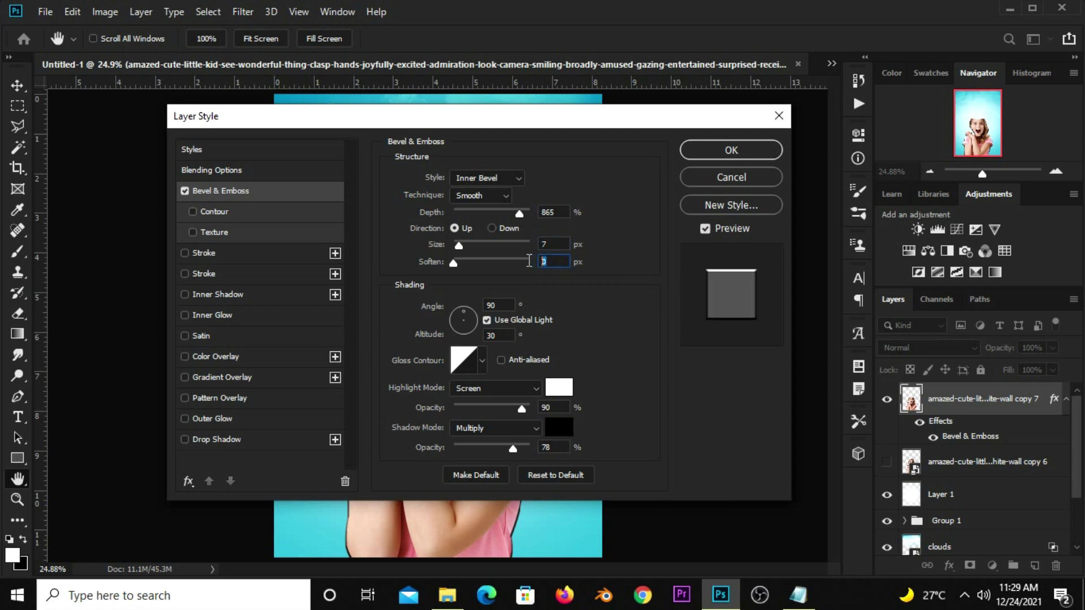
# Set the bevel light angle to 125°, altitude 5°, and Multiply shadow opacity 75%
pyautogui.click(484, 304)
pyautogui.moveTo(463, 317); pyautogui.dragTo(458, 319)
pyautogui.write('125')
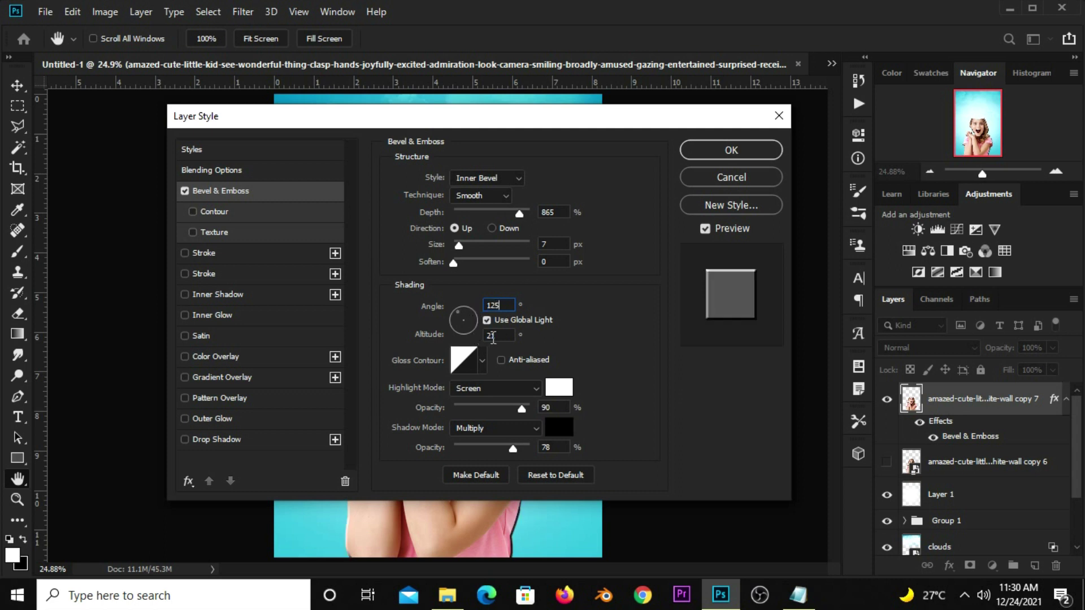
pyautogui.doubleClick(492, 336)
pyautogui.doubleClick(496, 336)
pyautogui.click(496, 428)
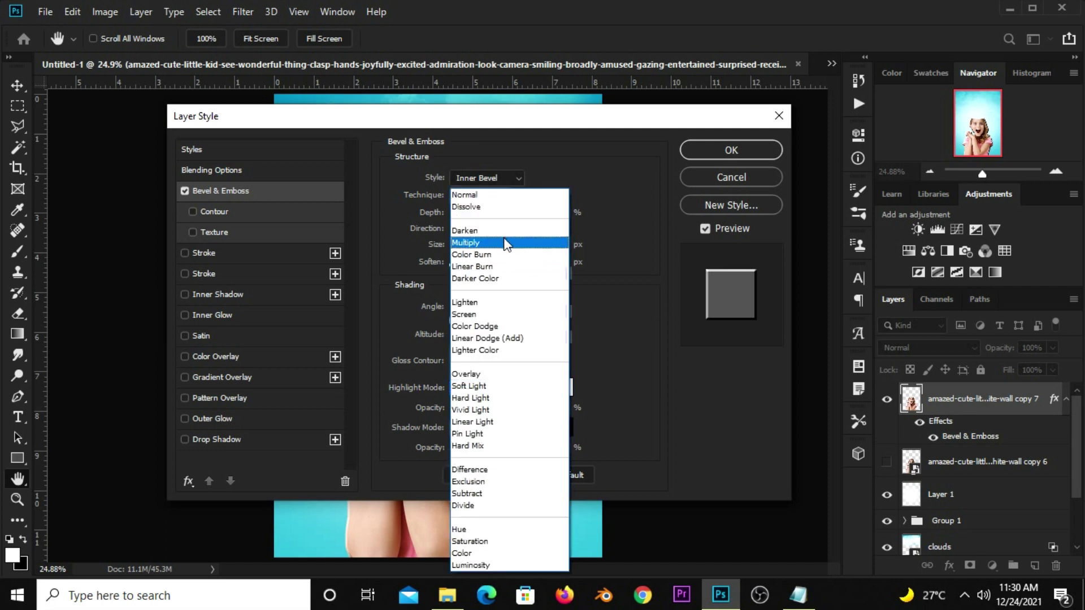
pyautogui.click(495, 315)
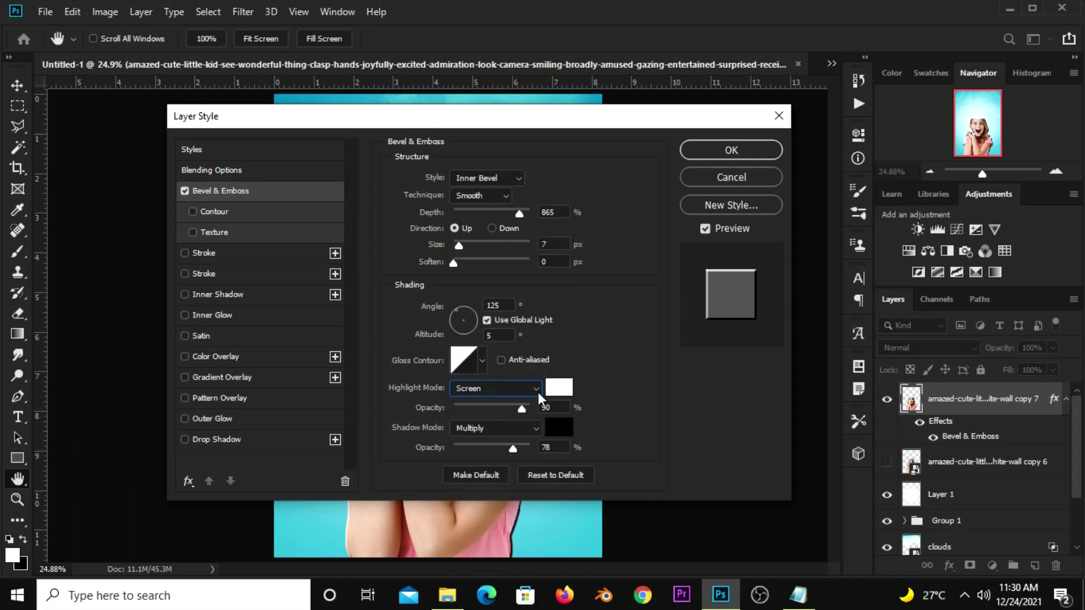
pyautogui.click(535, 444)
pyautogui.write('7')
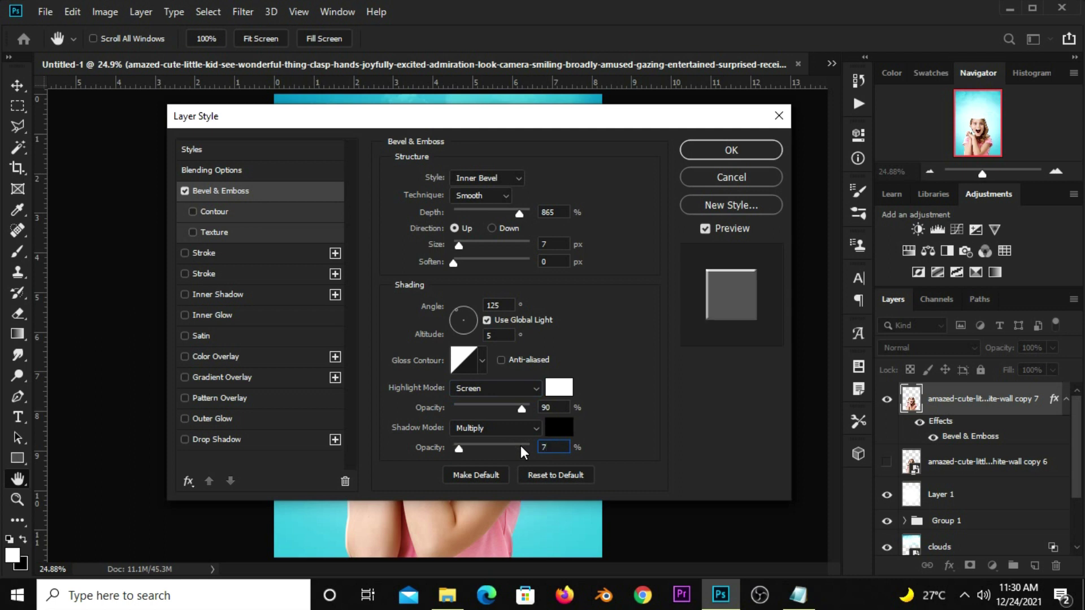
pyautogui.write('5')
# Review the bevel depth, size, angle and altitude values, then apply the effect
pyautogui.click(542, 407)
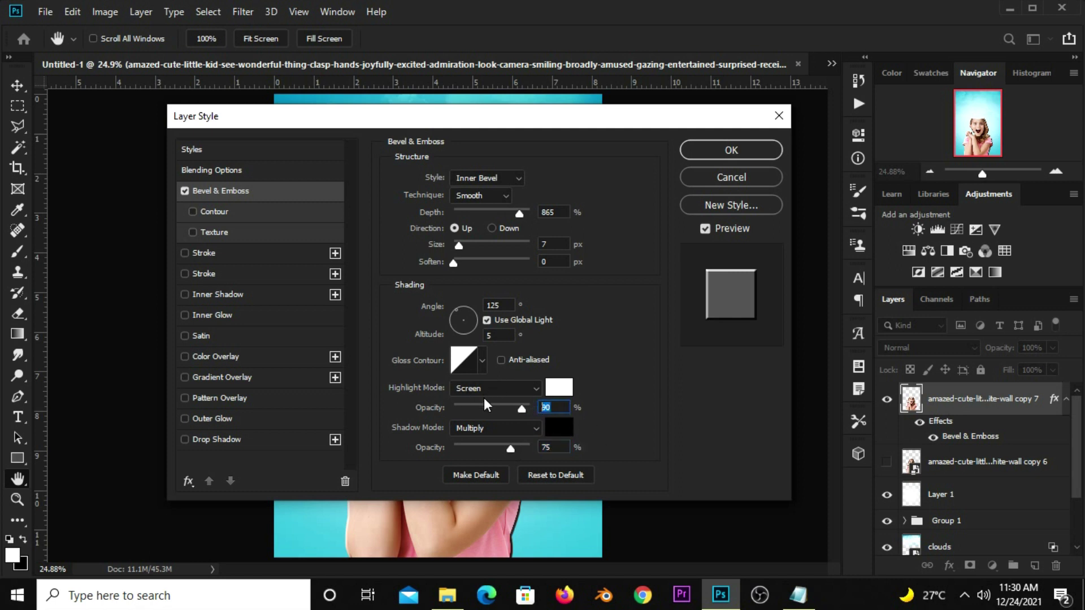
pyautogui.click(492, 335)
pyautogui.click(487, 306)
pyautogui.click(551, 261)
pyautogui.click(540, 214)
pyautogui.click(685, 156)
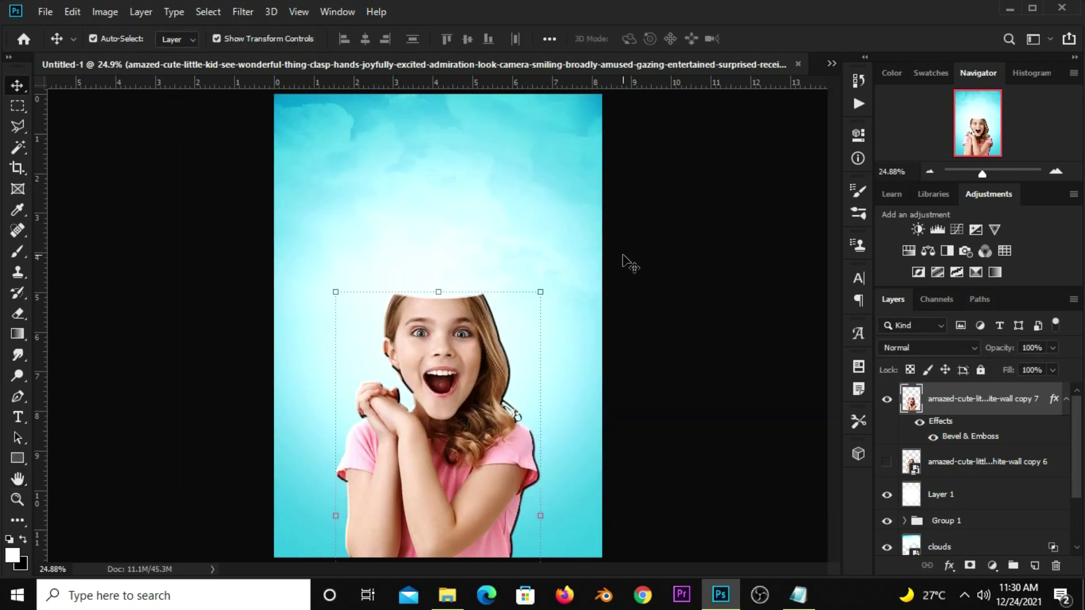
# Split the girl's bevel effect into separate layers
pyautogui.click(887, 399)
pyautogui.rightClick(1065, 404)
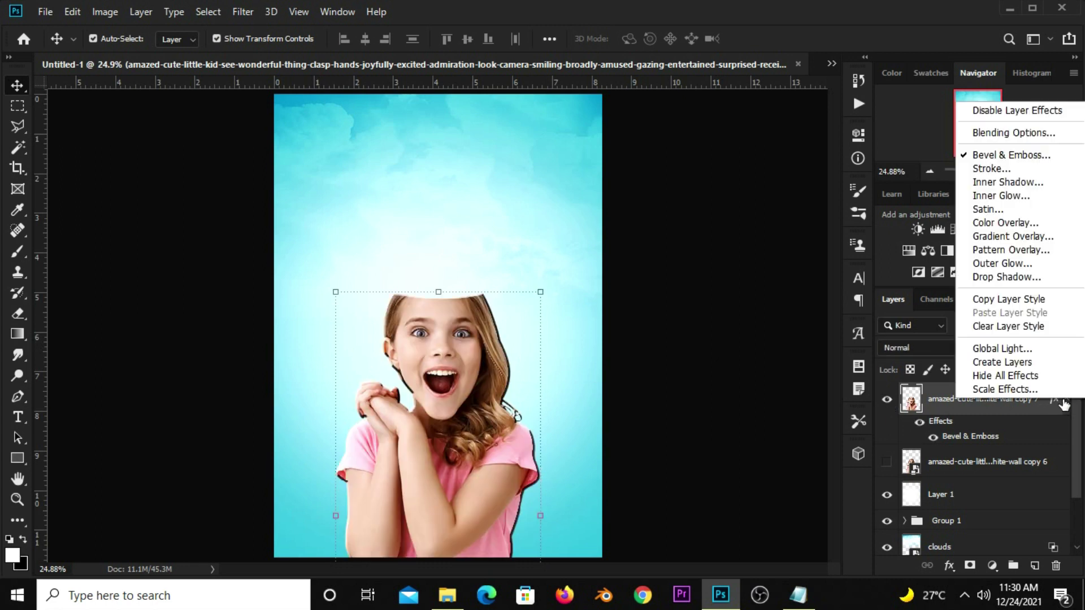
pyautogui.click(1011, 368)
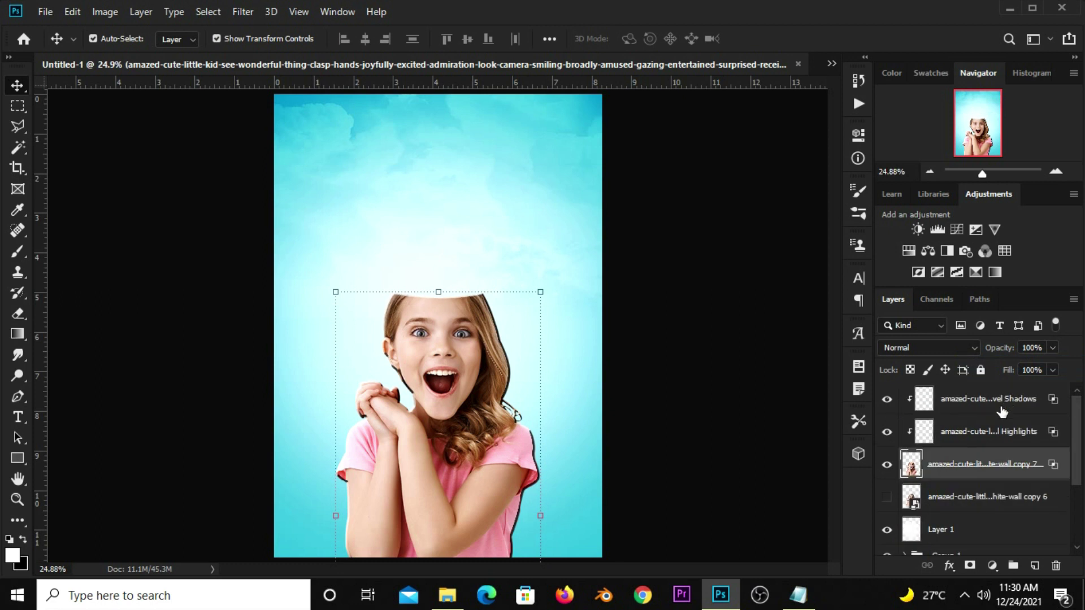
# Hide the bevel Shadows layer and add a layer mask to the Highlights layer
pyautogui.click(959, 434)
pyautogui.click(967, 410)
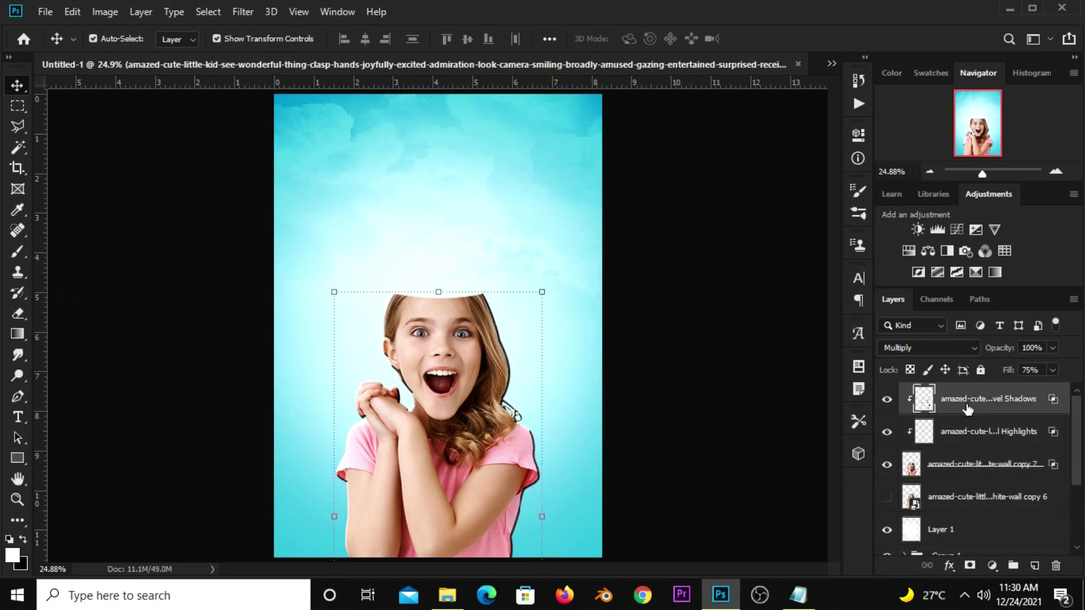
pyautogui.click(887, 399)
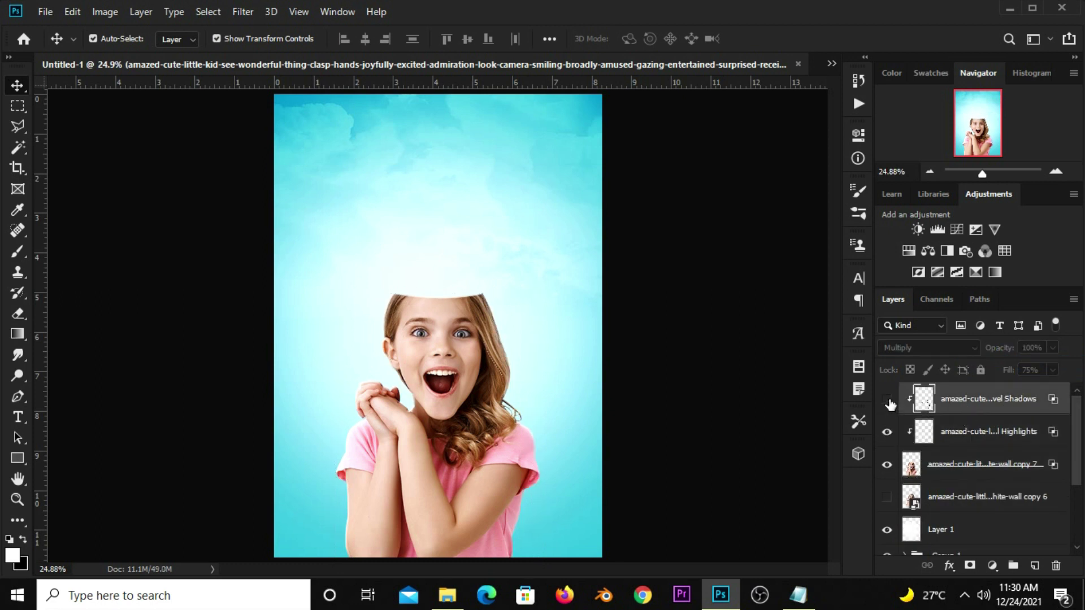
pyautogui.click(962, 433)
pyautogui.click(886, 432)
pyautogui.click(886, 433)
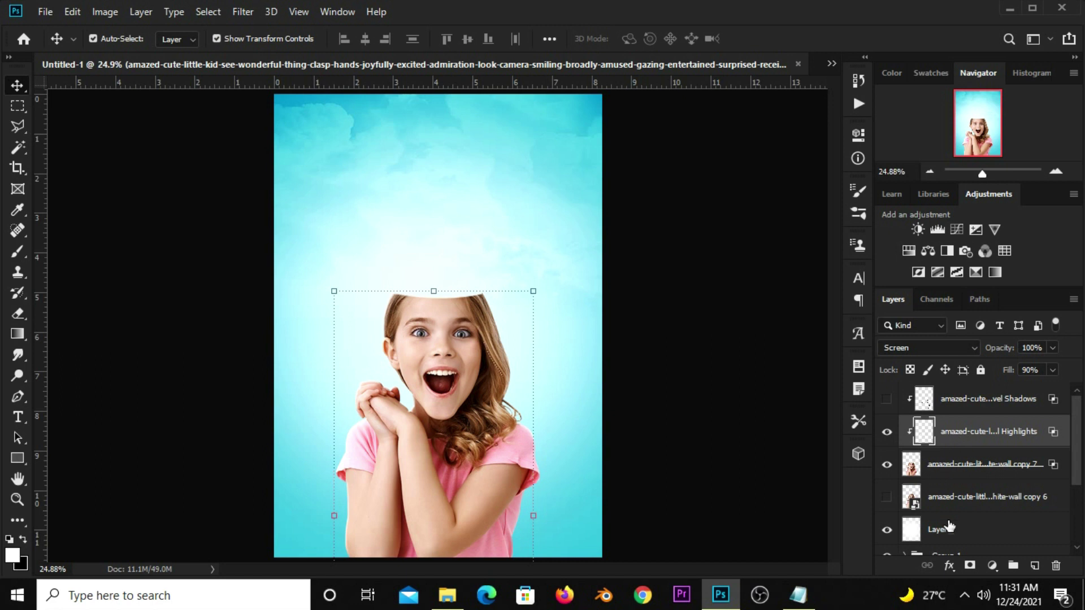
pyautogui.click(969, 566)
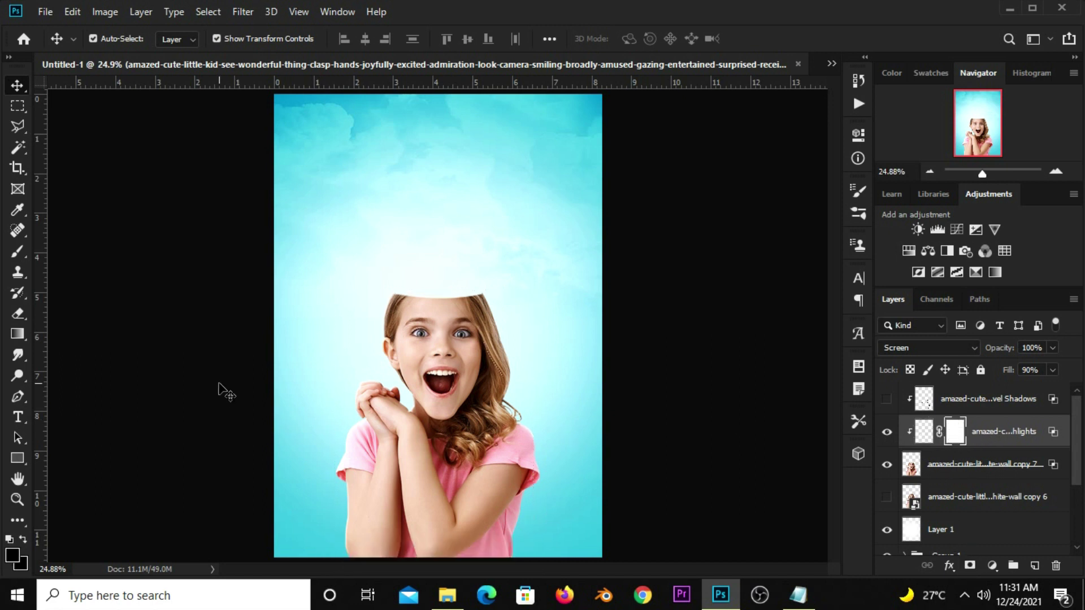
# Set up a smaller, fully hard paint brush with black as the foreground colour
pyautogui.click(15, 251)
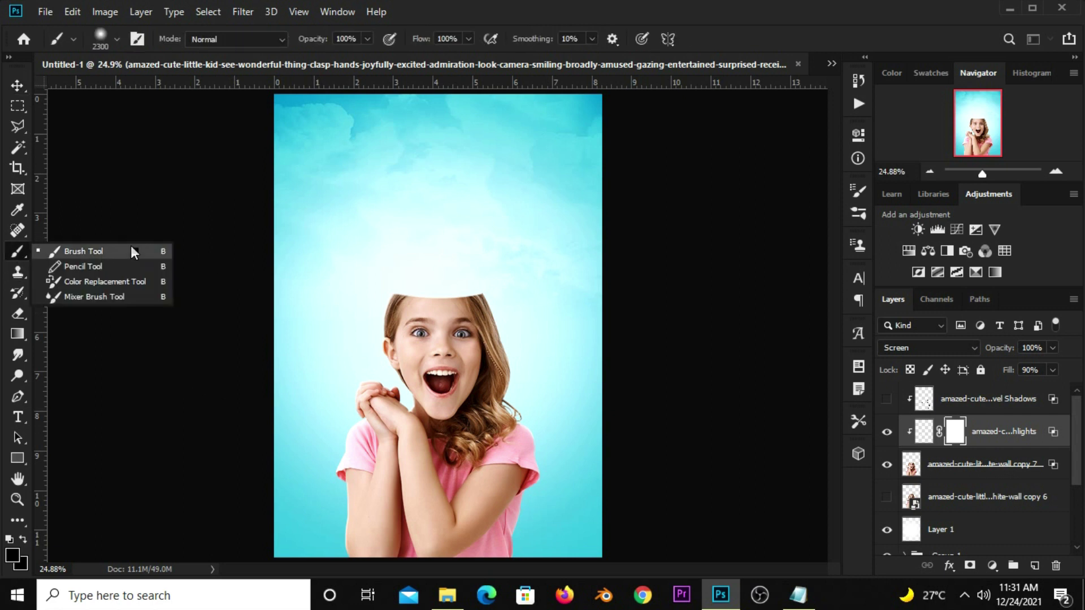
pyautogui.click(168, 251)
pyautogui.press('[')
pyautogui.press('[')
pyautogui.press('[')
pyautogui.press('[')
pyautogui.press('[')
pyautogui.click(96, 43)
pyautogui.moveTo(115, 130); pyautogui.dragTo(189, 123)
pyautogui.click(257, 75)
pyautogui.press('[')
pyautogui.press('[')
pyautogui.press('[')
pyautogui.press('[')
pyautogui.press('[')
pyautogui.press('[')
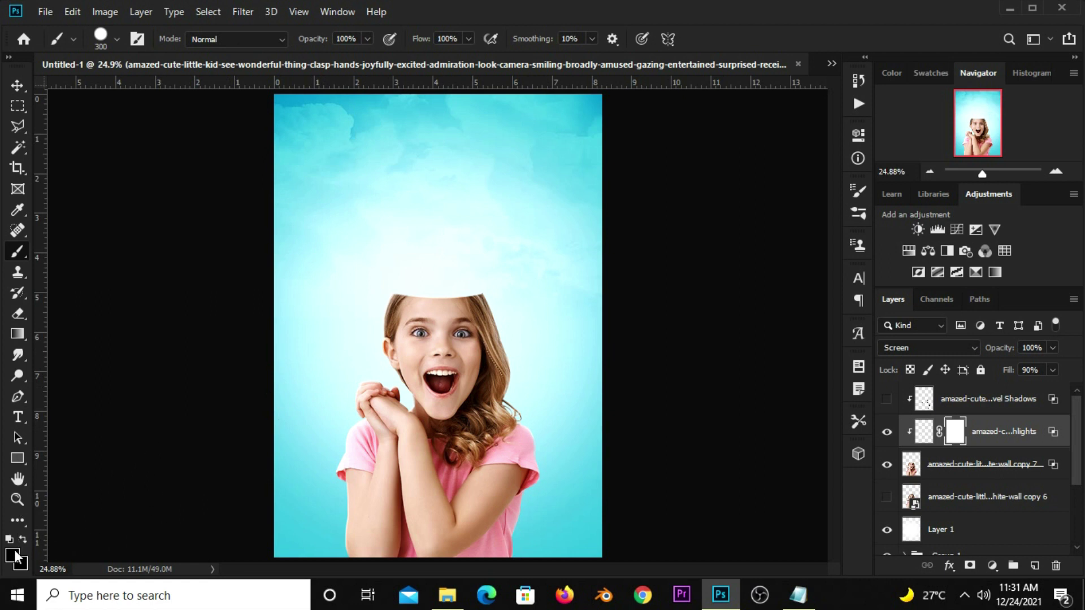
pyautogui.click(15, 555)
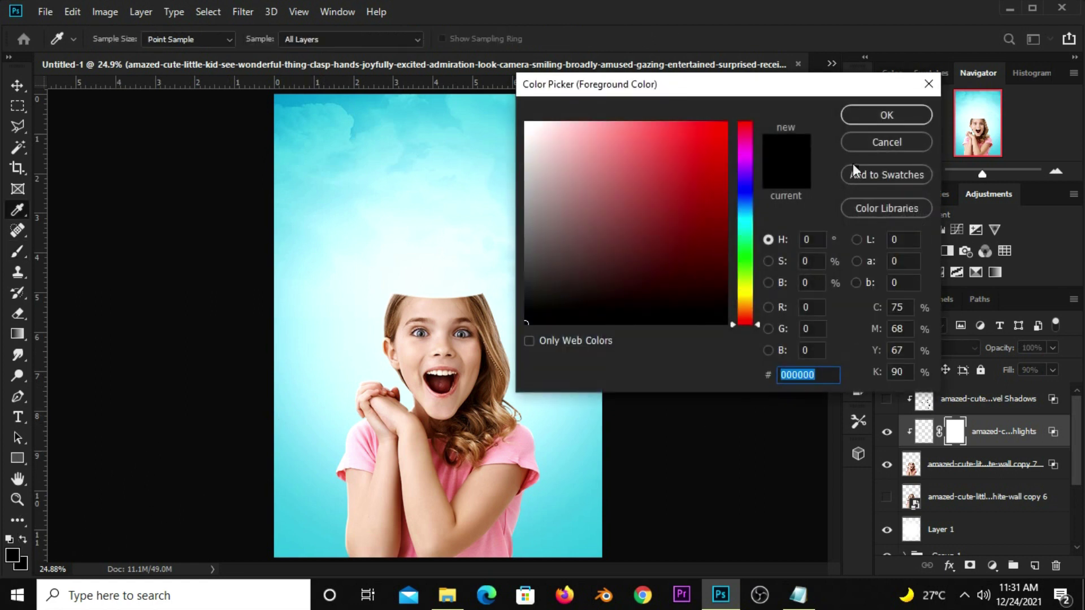
pyautogui.press('Return')
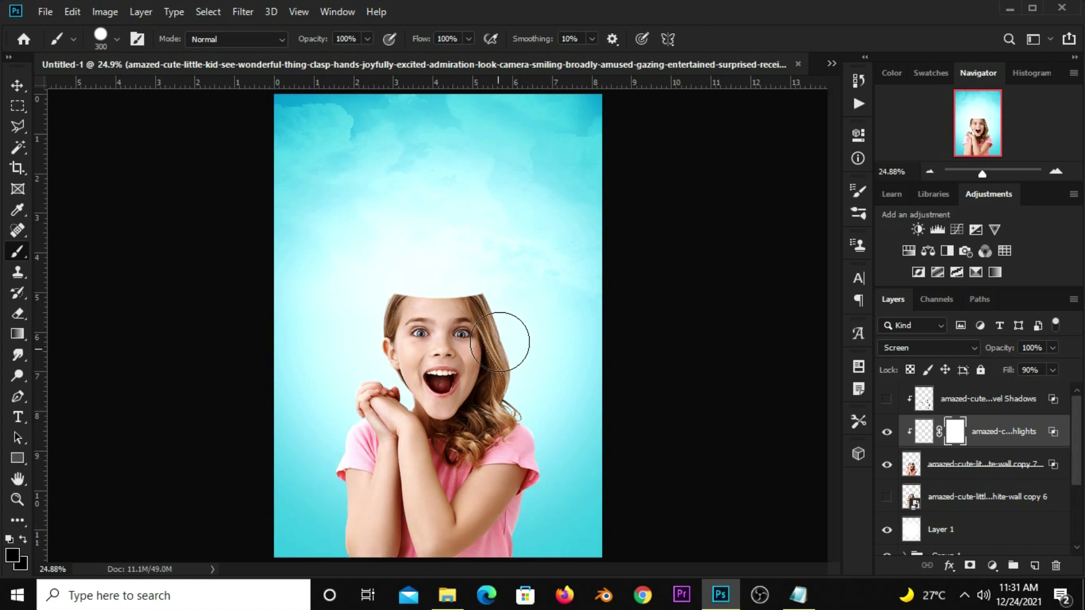
# Switch the painting colour to white and shrink the brush further
pyautogui.scroll(3, 499, 341)
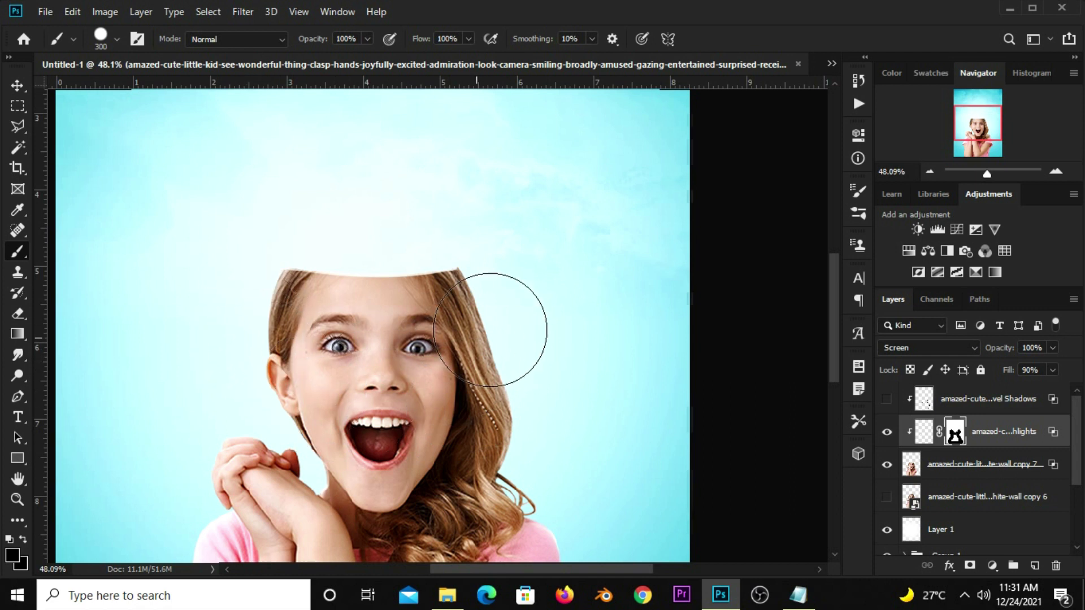
pyautogui.scroll(3, 512, 316)
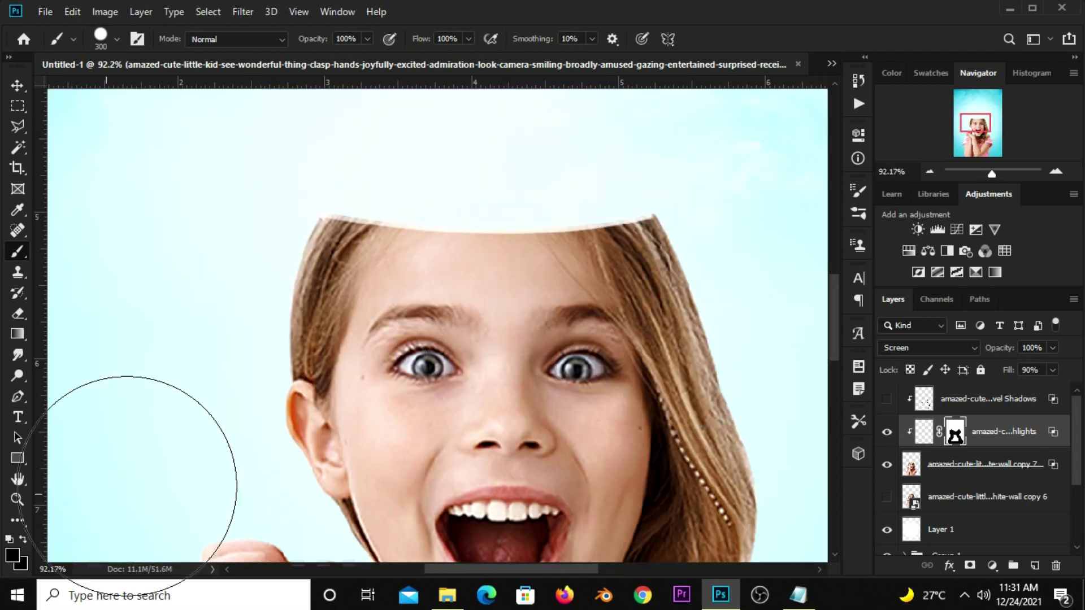
pyautogui.click(24, 540)
pyautogui.press('[')
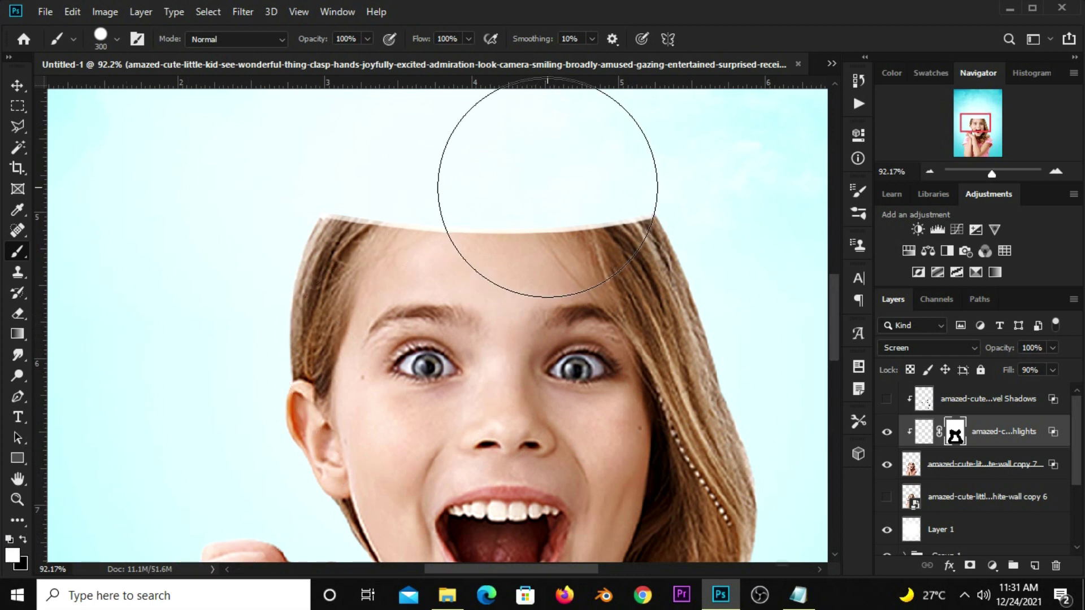
pyautogui.press('[')
pyautogui.press('[')
pyautogui.press('[')
pyautogui.press('[')
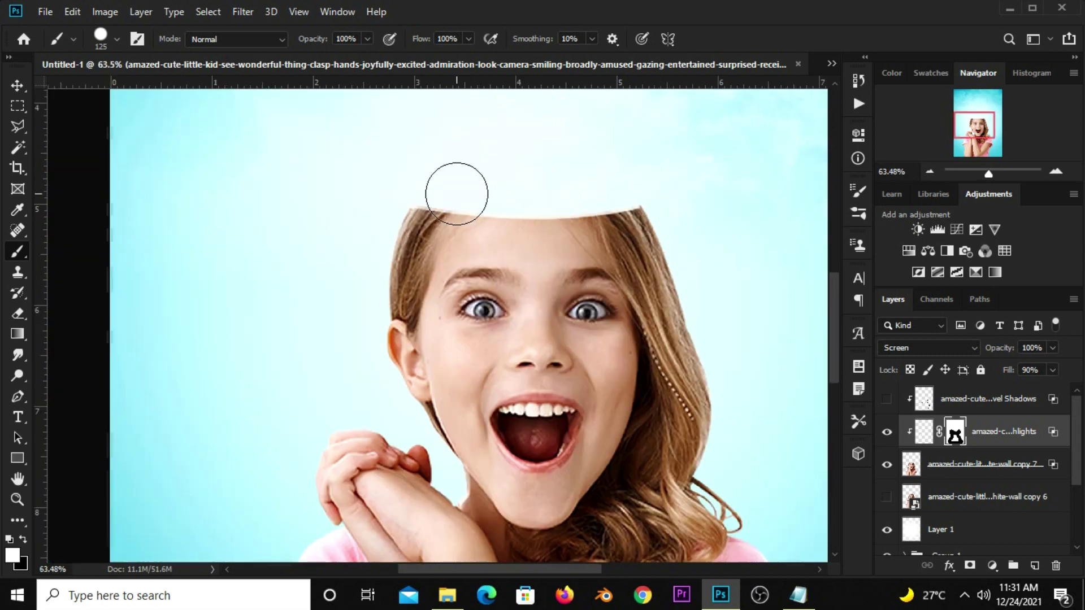
pyautogui.scroll(-2, 609, 186)
# Switch to the Move tool, fit the whole poster on screen, and compare the girl layers
pyautogui.click(17, 85)
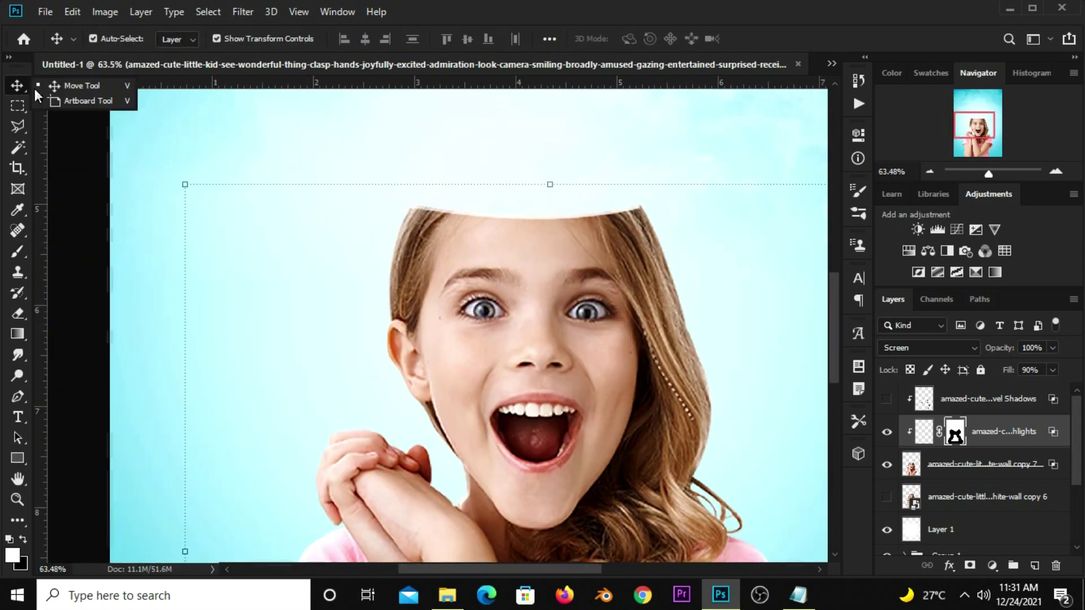
pyautogui.hotkey('ctrl', '-')
pyautogui.hotkey('ctrl', '-')
pyautogui.hotkey('ctrl', '-')
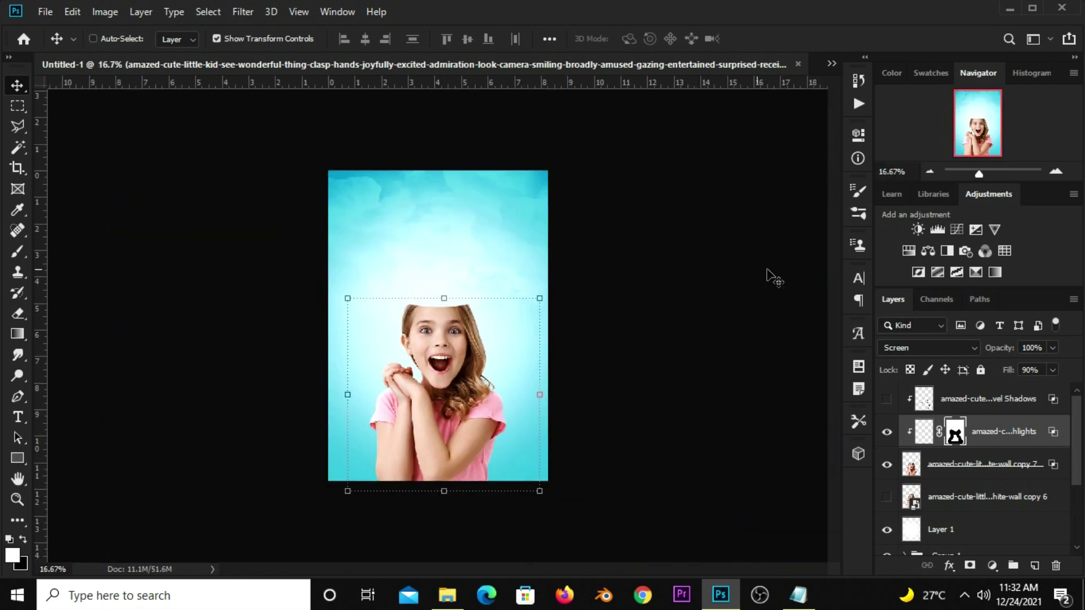
pyautogui.keyDown('ctrl'); pyautogui.click(739, 281); pyautogui.keyUp('ctrl')
pyautogui.hotkey('ctrl', '0')
pyautogui.press('ctrl')
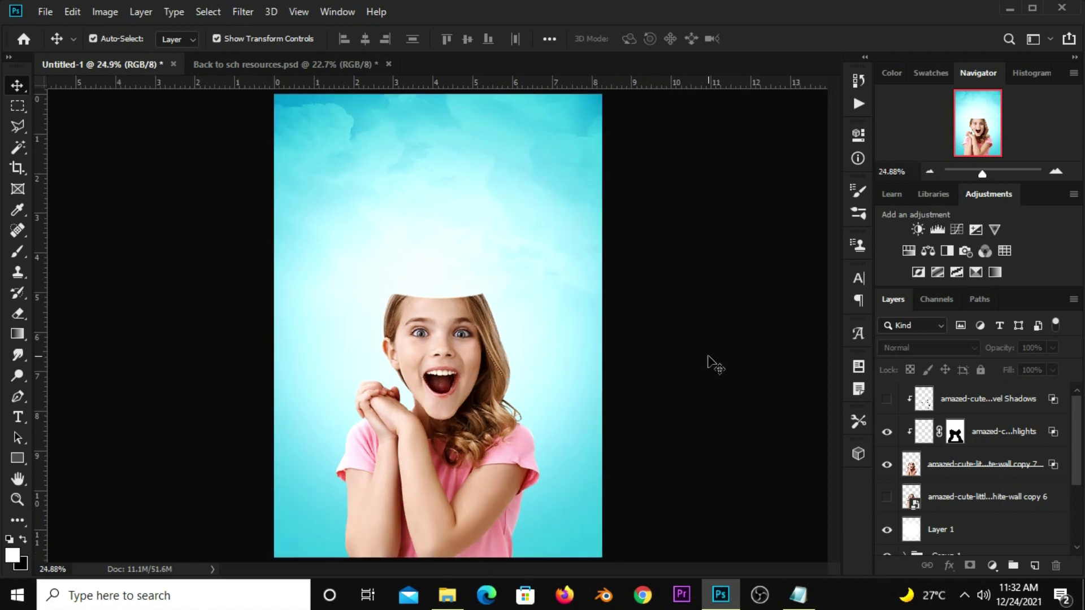
pyautogui.click(887, 464)
pyautogui.click(887, 431)
# Add a Curves layer clipped to the girl, lifting the lower point to brighten her
pyautogui.click(992, 566)
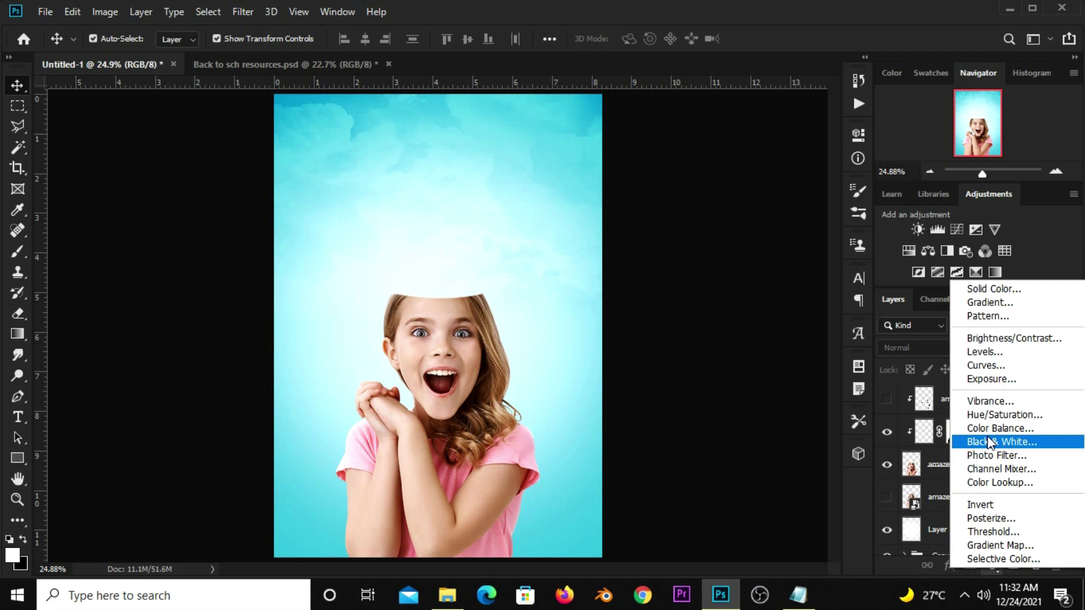
pyautogui.click(995, 366)
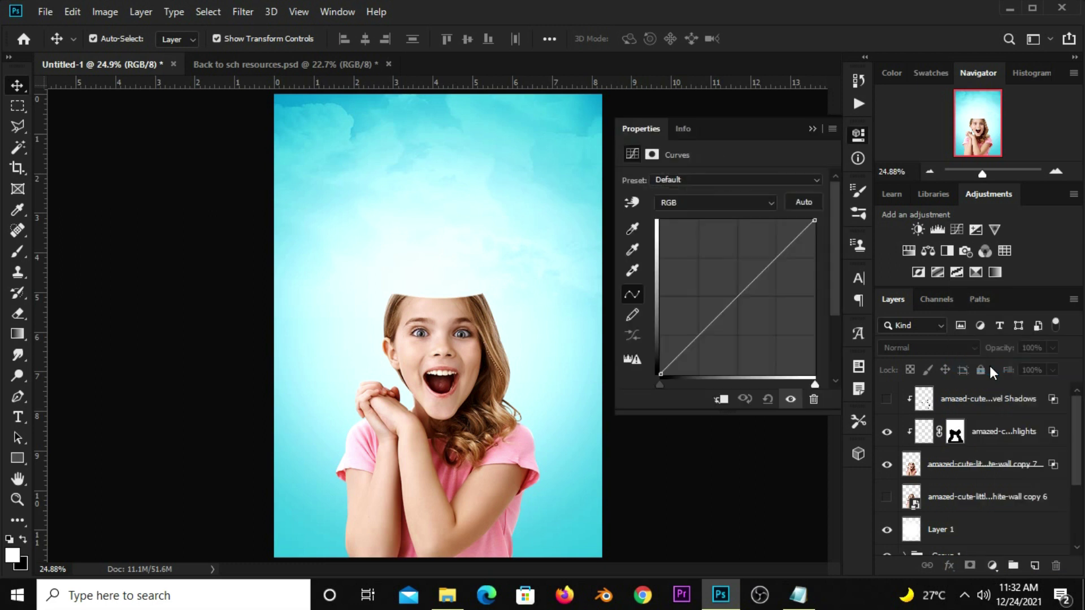
pyautogui.click(721, 400)
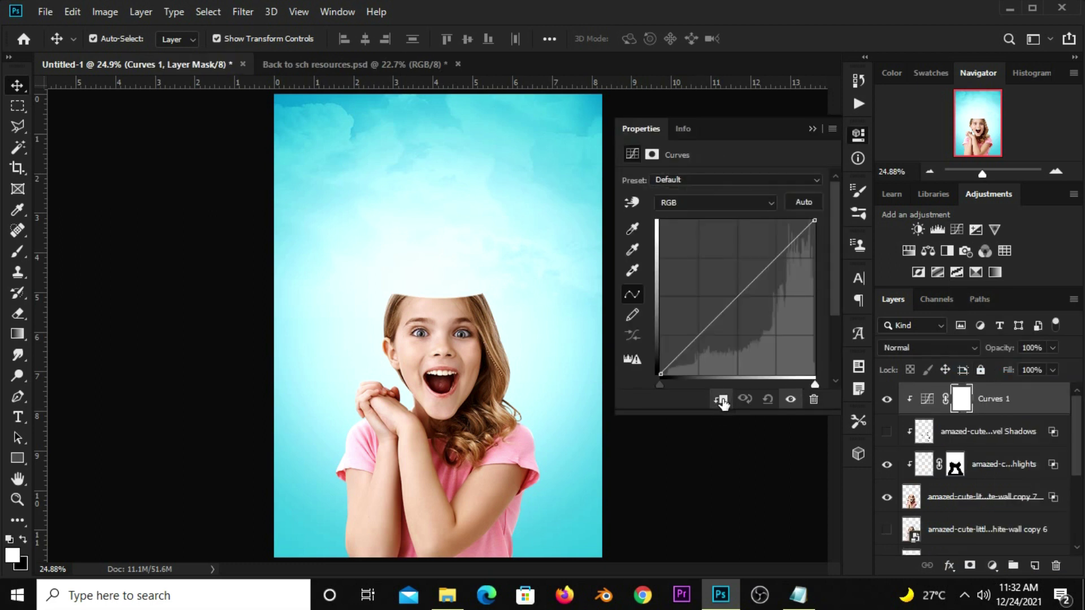
pyautogui.click(709, 344)
pyautogui.moveTo(708, 345); pyautogui.dragTo(702, 319)
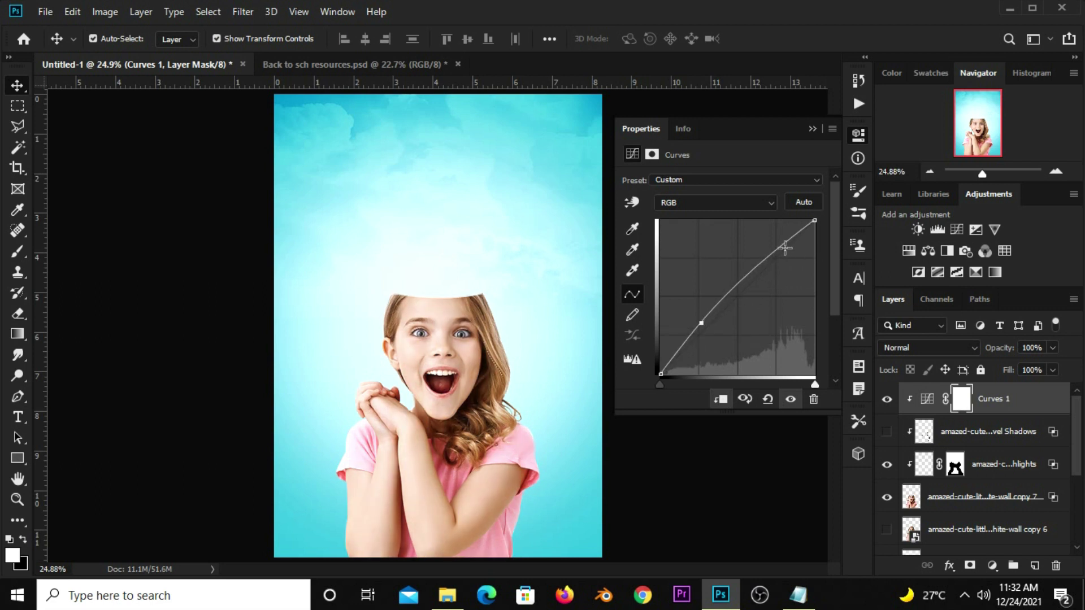
pyautogui.moveTo(785, 248); pyautogui.dragTo(785, 252)
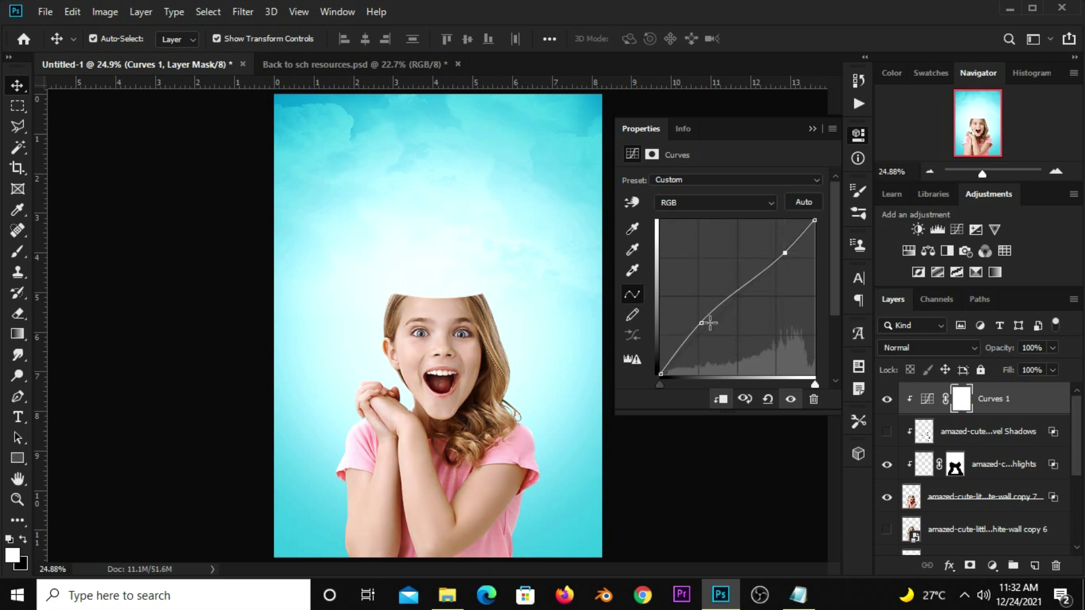
pyautogui.moveTo(702, 321); pyautogui.dragTo(700, 318)
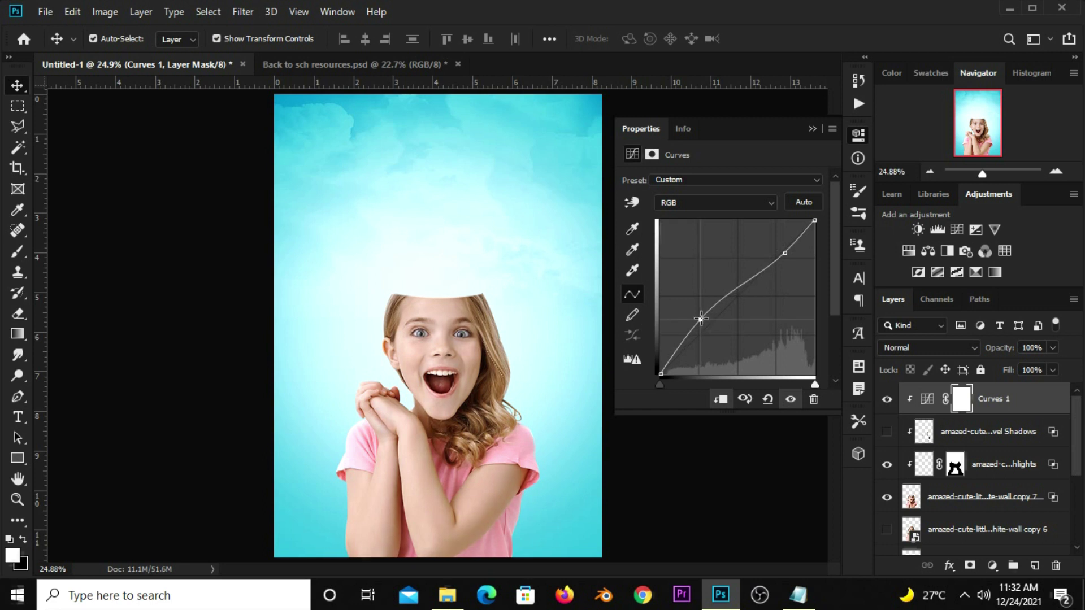
pyautogui.click(788, 399)
pyautogui.click(813, 129)
pyautogui.click(886, 399)
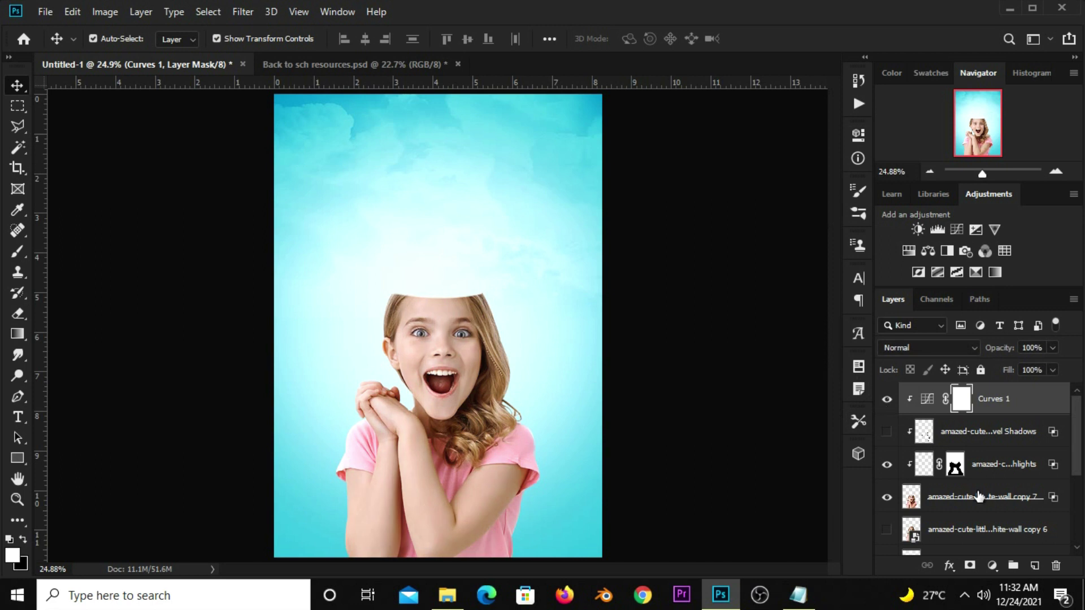
# Add a second Curves layer pulled down to darken the whole poster
pyautogui.click(992, 566)
pyautogui.click(986, 360)
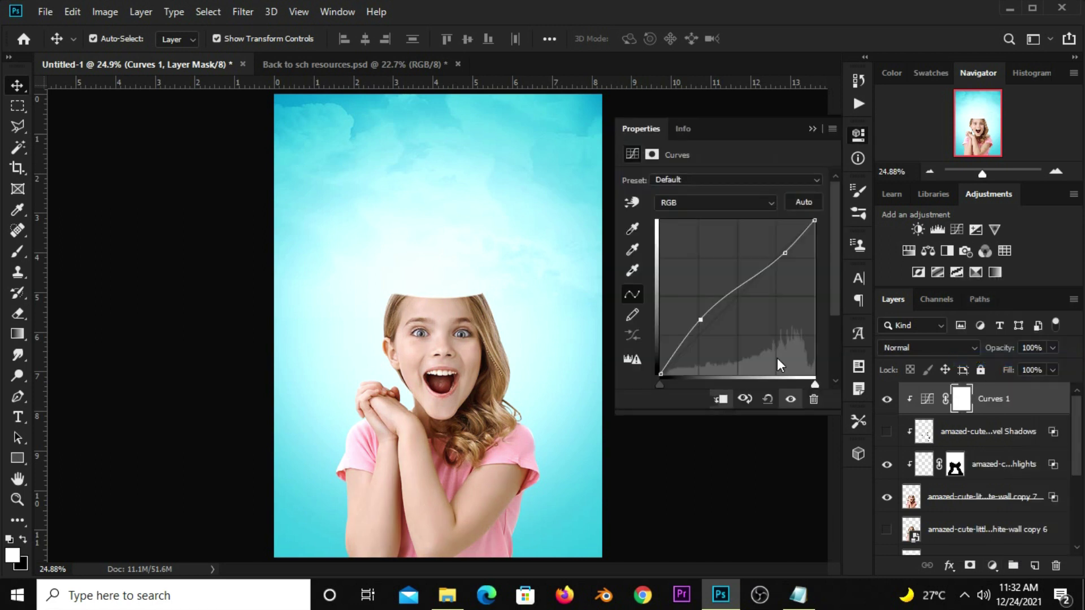
pyautogui.moveTo(725, 319); pyautogui.dragTo(725, 335)
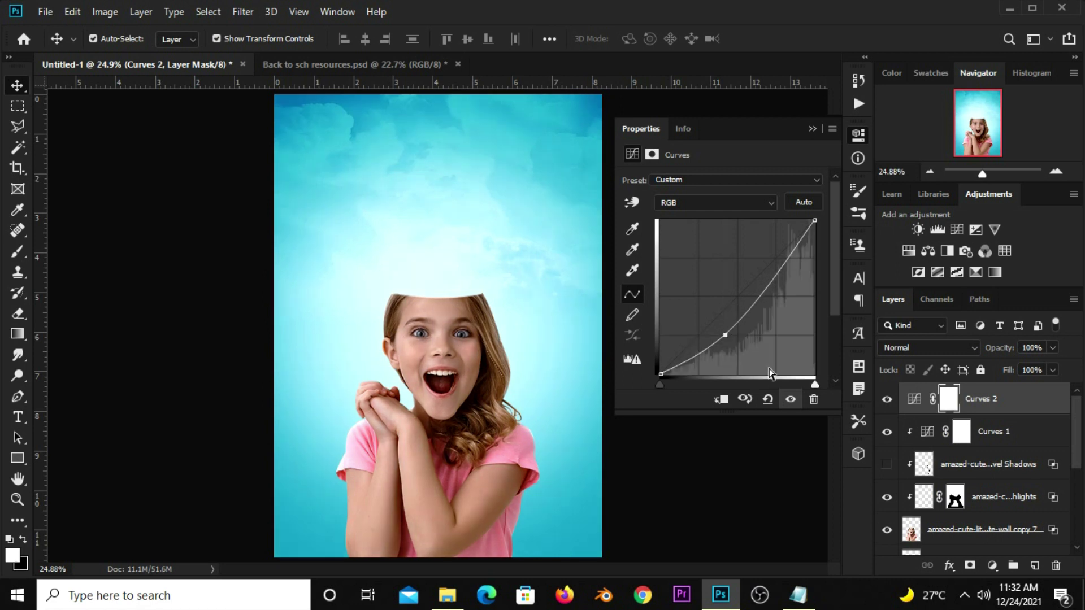
pyautogui.click(790, 408)
pyautogui.click(812, 129)
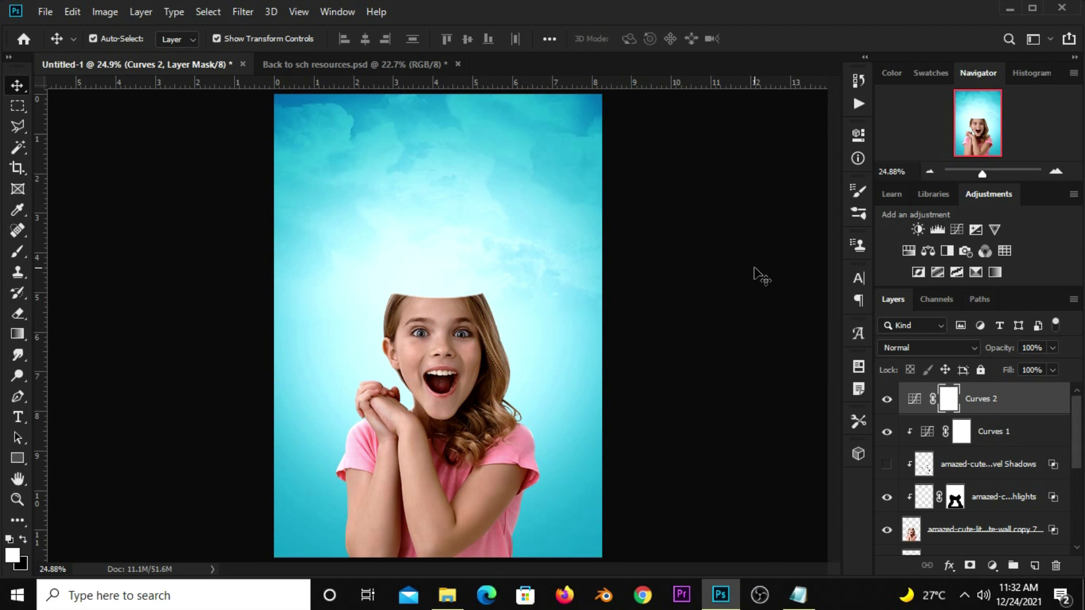
# Add an Exposure adjustment layer with gamma lowered to 0.85
pyautogui.click(992, 565)
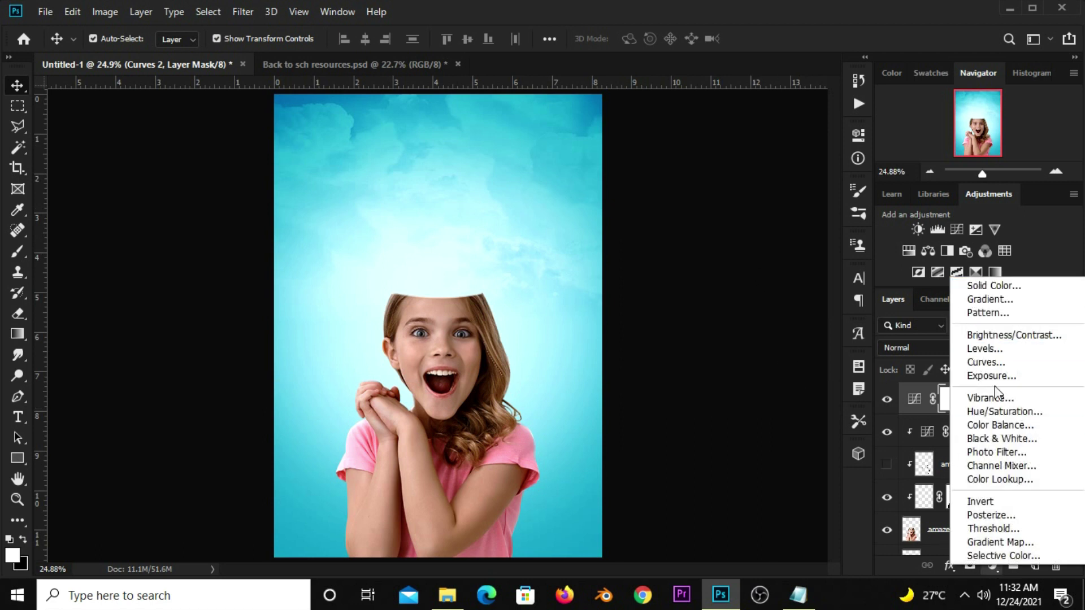
pyautogui.click(859, 135)
pyautogui.moveTo(724, 278); pyautogui.dragTo(735, 283)
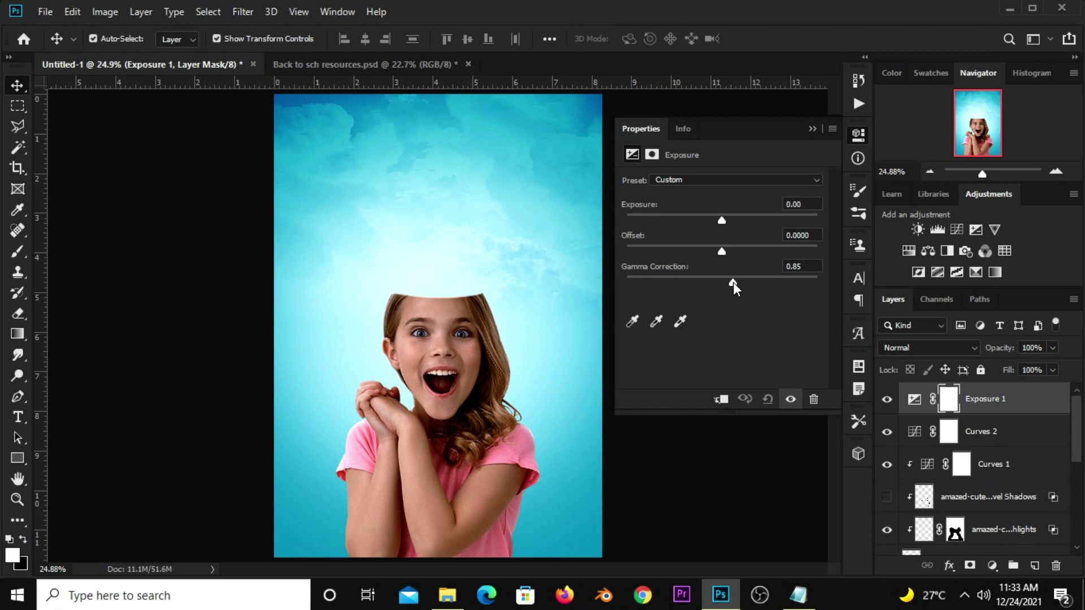
pyautogui.click(790, 398)
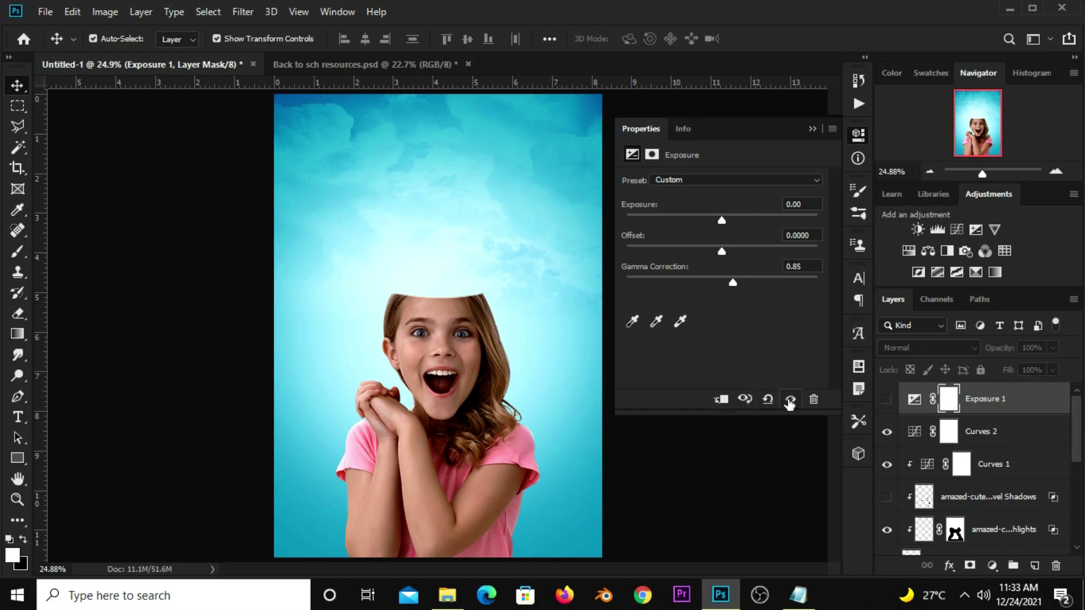
pyautogui.click(812, 128)
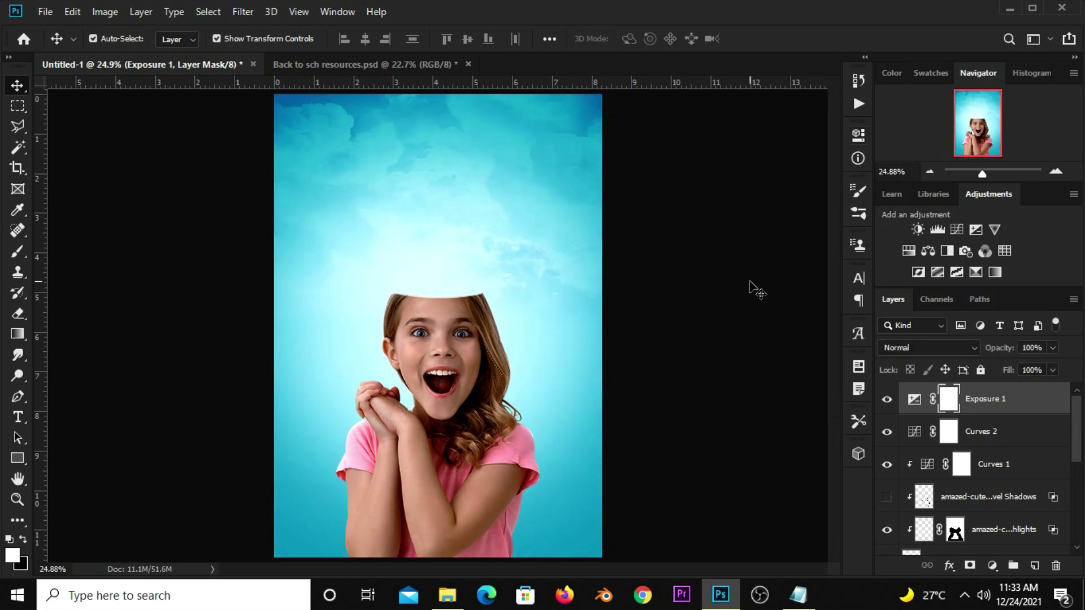
pyautogui.click(464, 338)
# Add a new empty Layer 2 above the hidden copy of the girl layer
pyautogui.click(886, 538)
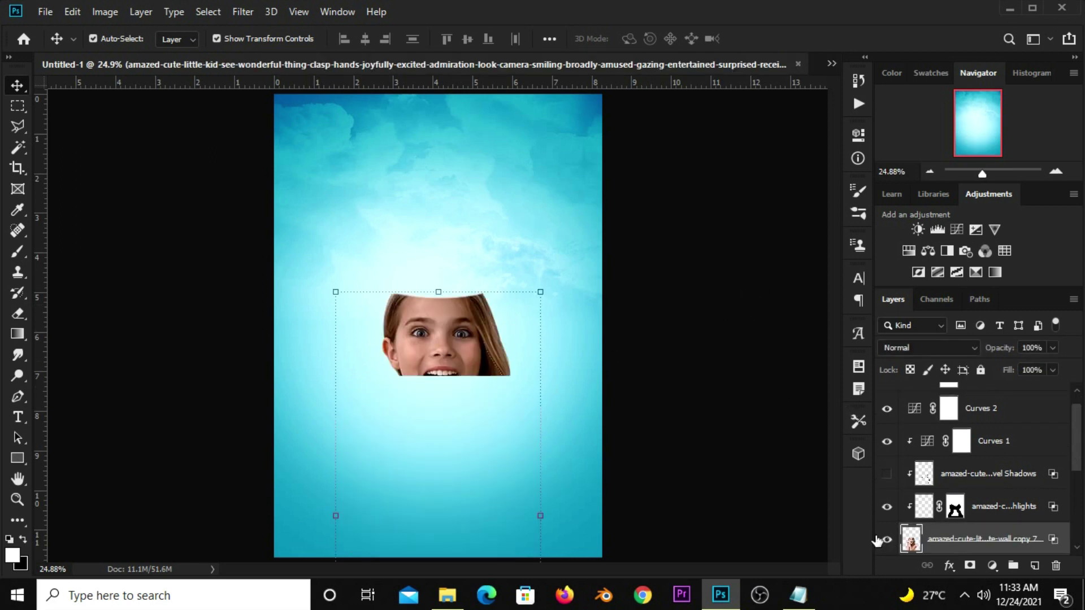
pyautogui.click(706, 438)
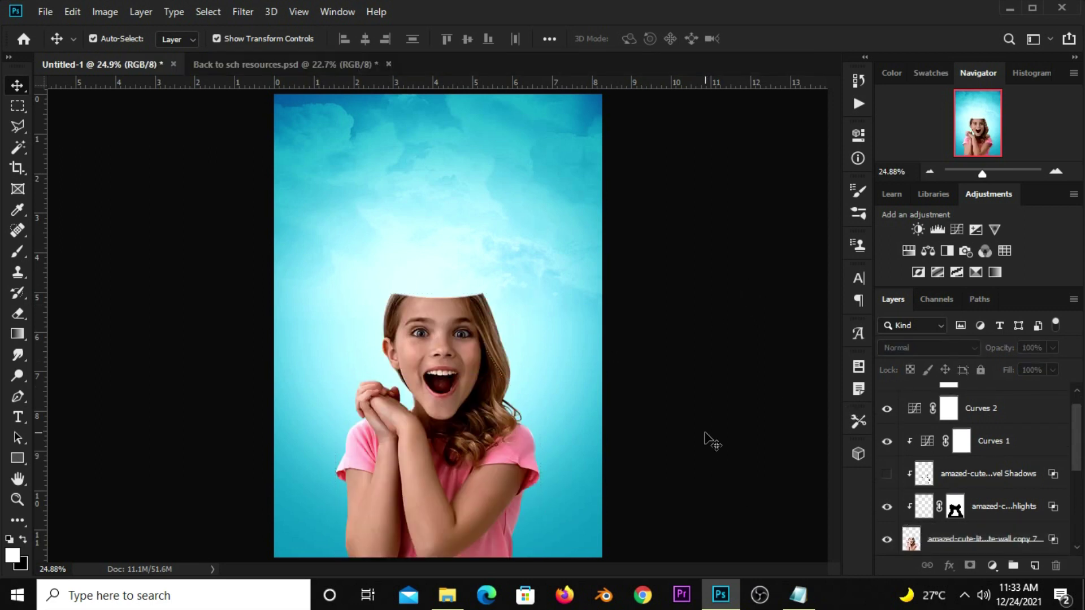
pyautogui.click(445, 418)
pyautogui.scroll(-4, 951, 446)
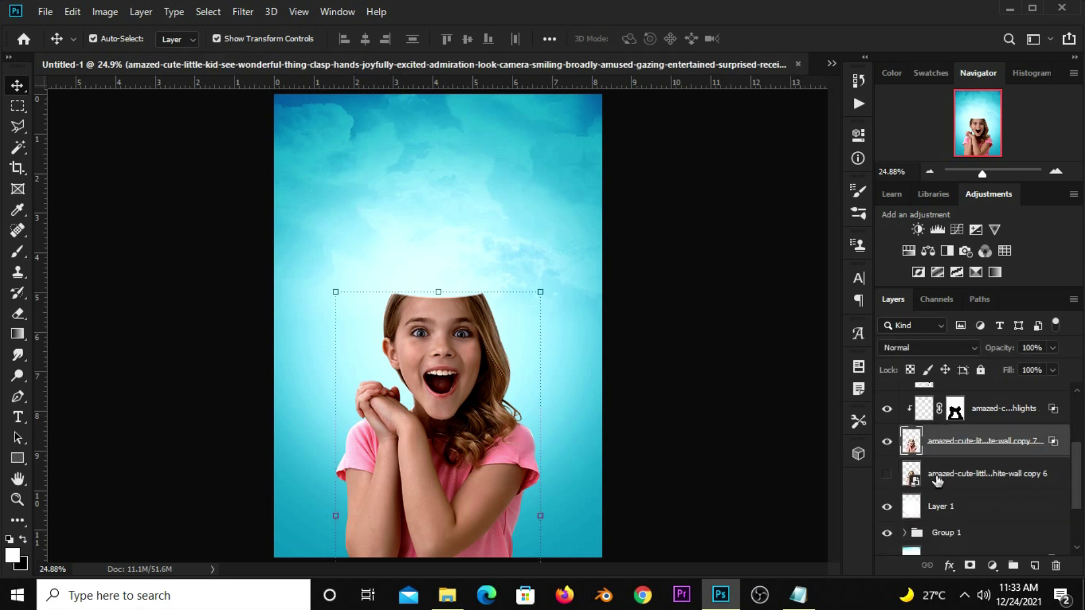
pyautogui.click(951, 446)
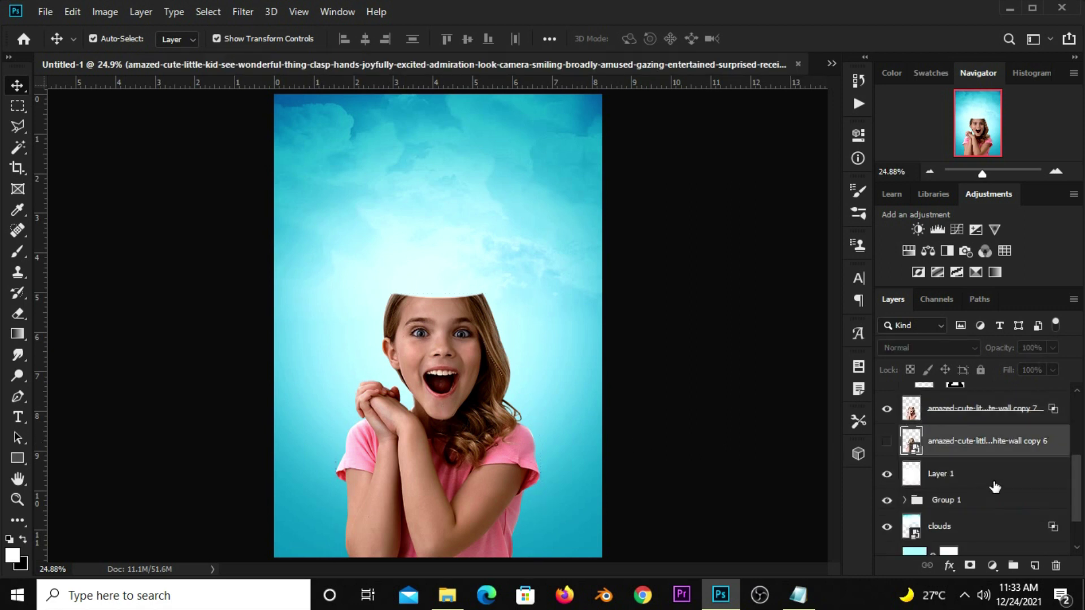
pyautogui.click(1035, 566)
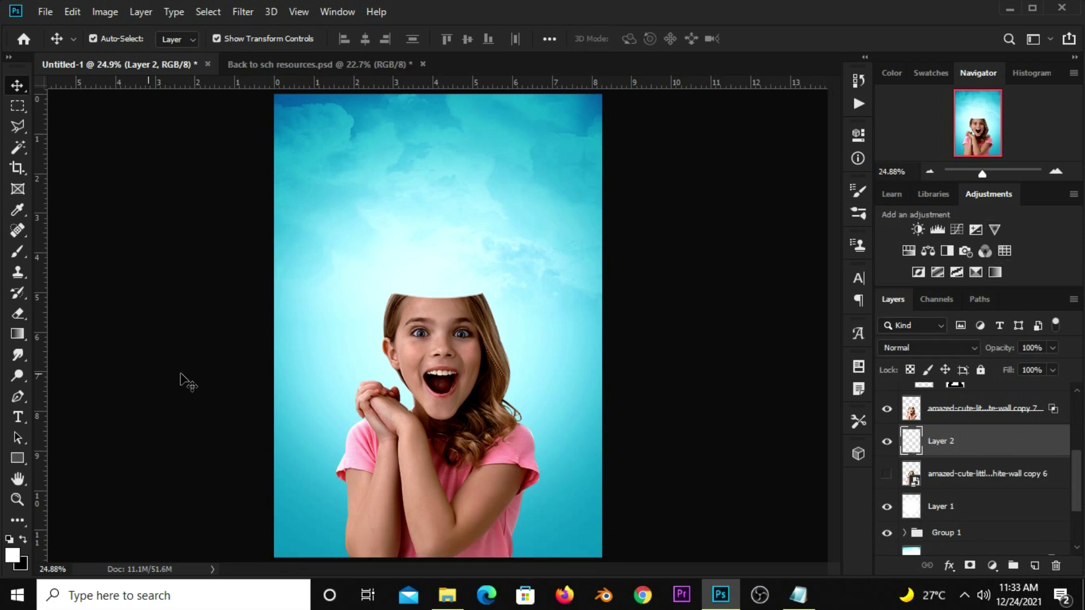
# Draw a closed curved pen path around the flat cut top of the head
pyautogui.click(15, 397)
pyautogui.click(76, 393)
pyautogui.scroll(5, 487, 271)
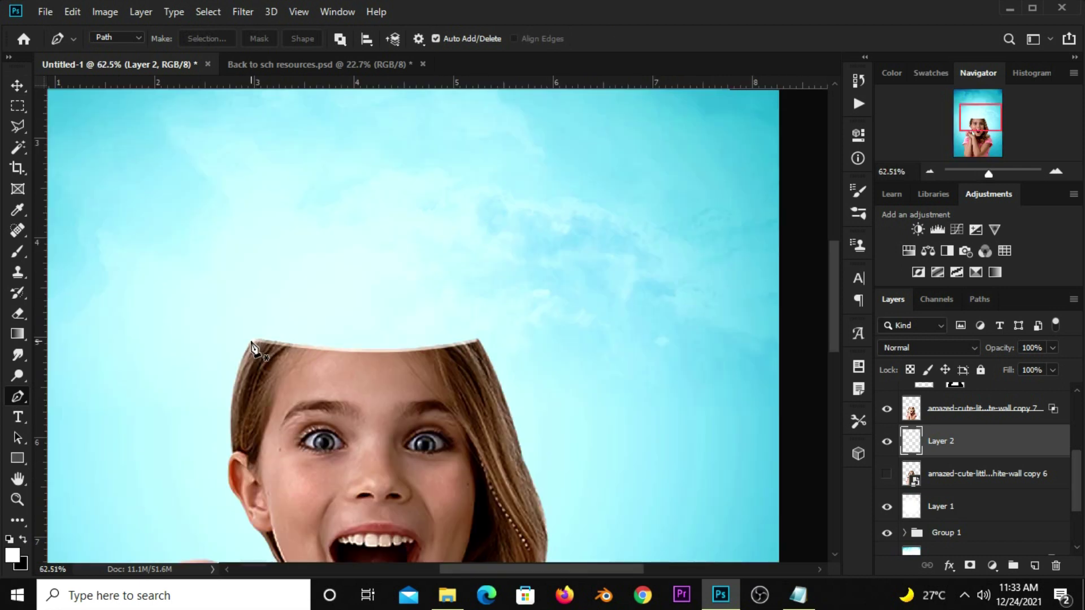
pyautogui.click(251, 339)
pyautogui.moveTo(477, 341); pyautogui.dragTo(586, 430)
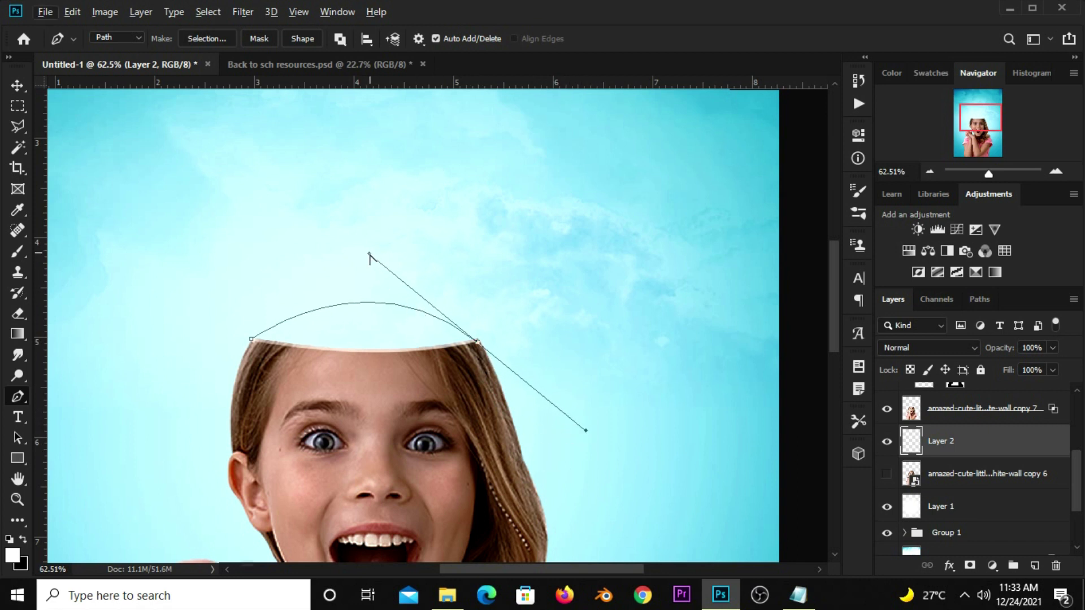
pyautogui.moveTo(368, 255); pyautogui.dragTo(371, 282)
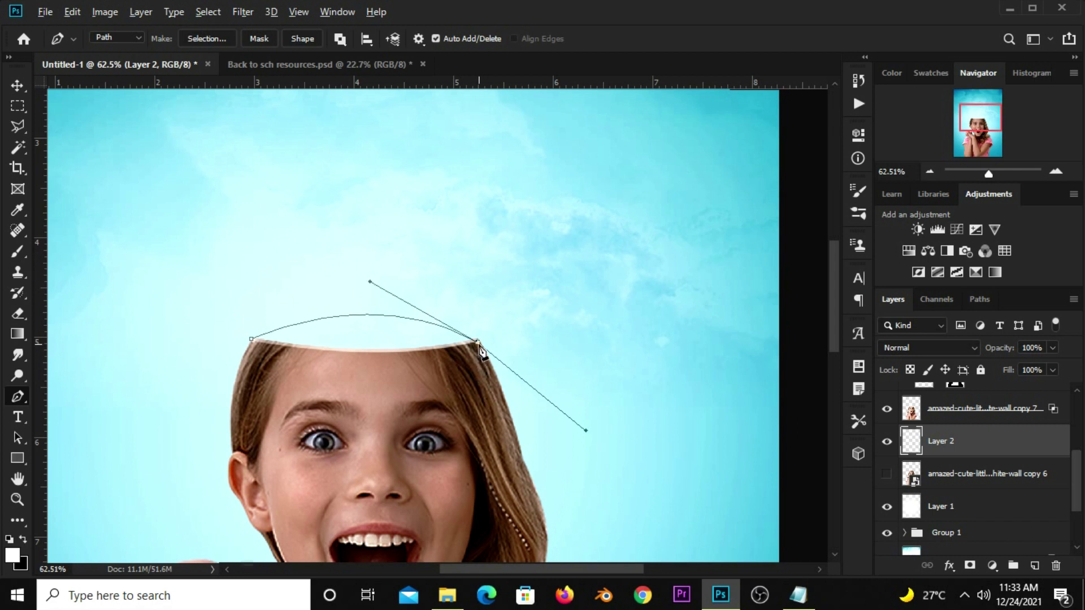
pyautogui.moveTo(477, 341); pyautogui.dragTo(477, 339)
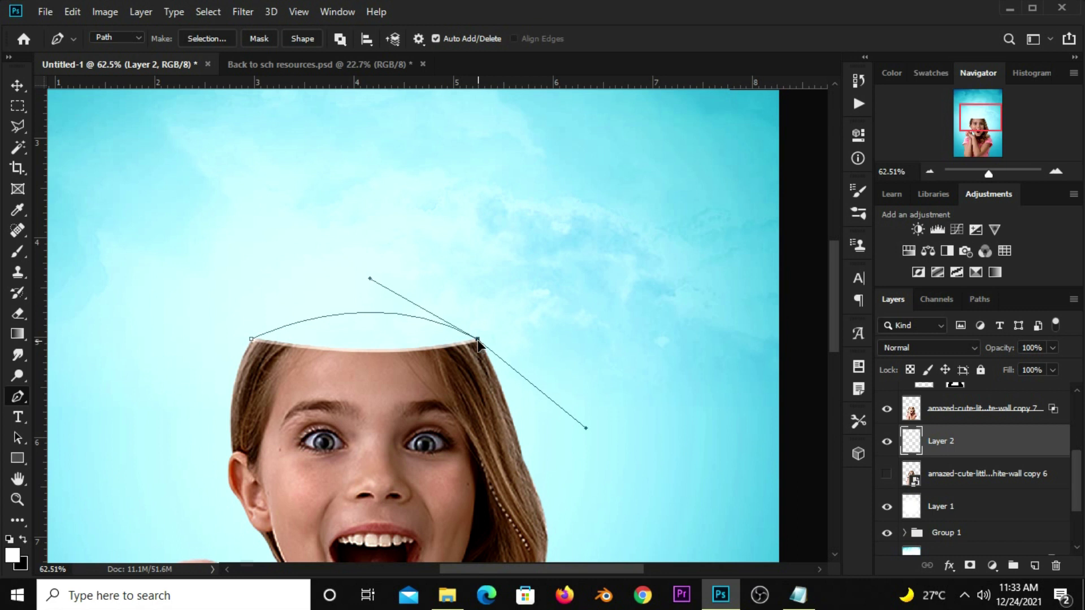
pyautogui.click(478, 339)
pyautogui.click(456, 383)
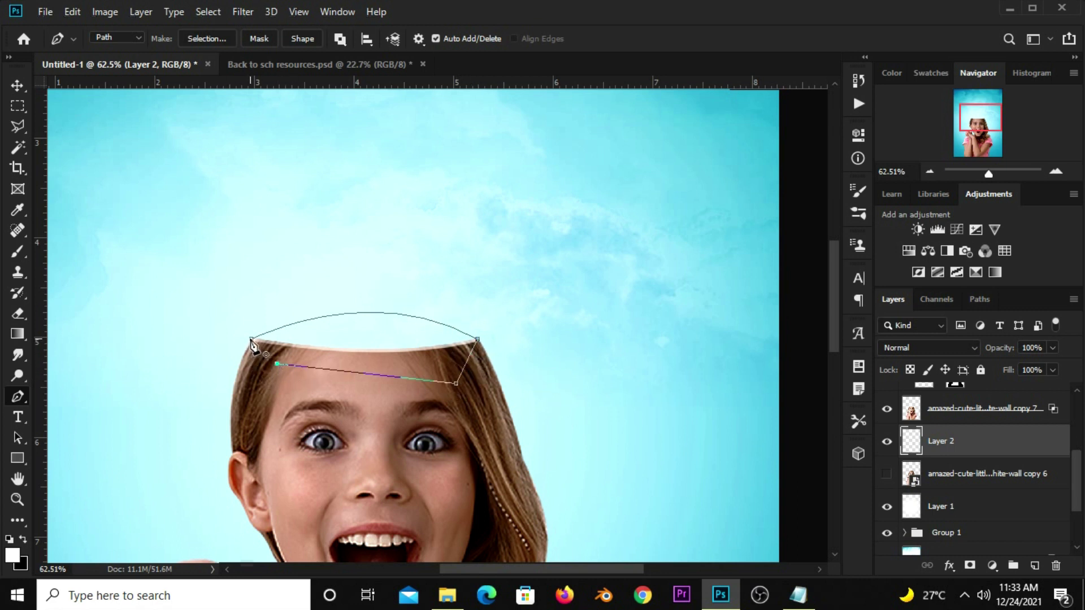
# Convert the head-top path into a selection with 0 feather
pyautogui.rightClick(393, 362)
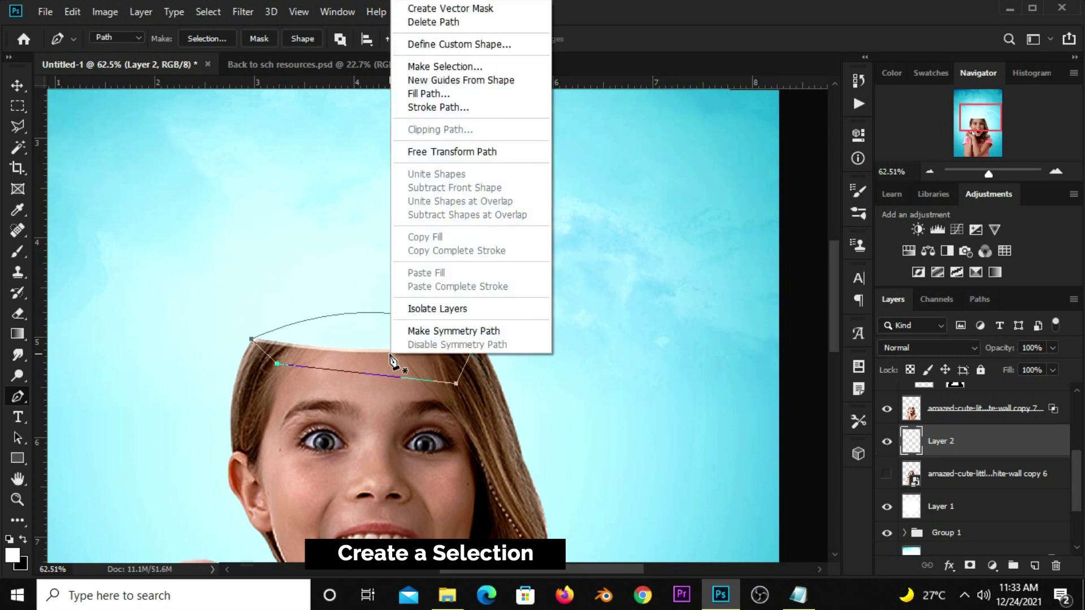
pyautogui.click(445, 66)
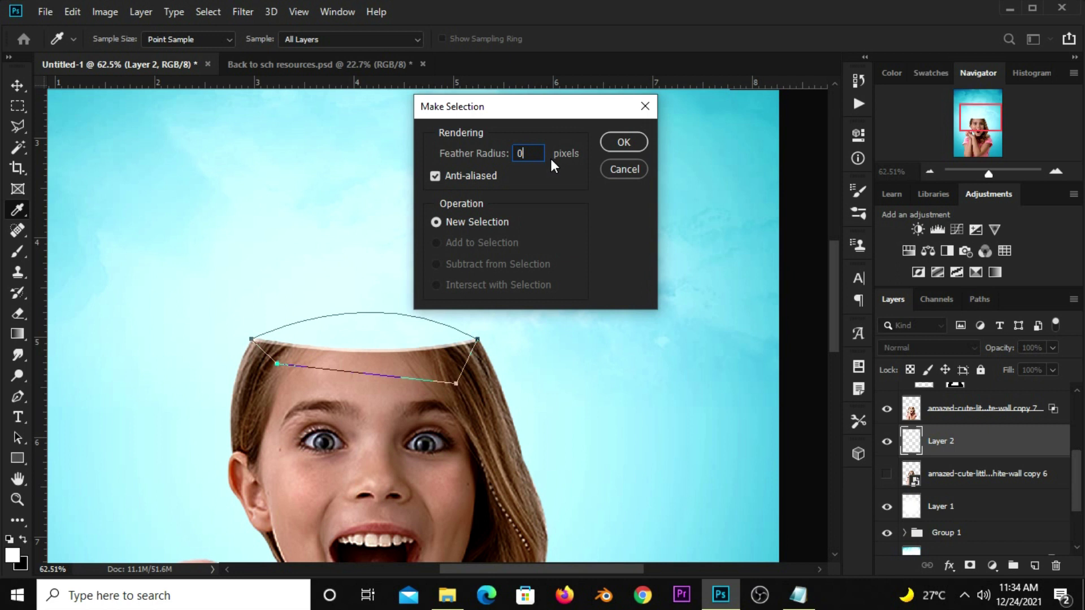
pyautogui.click(624, 144)
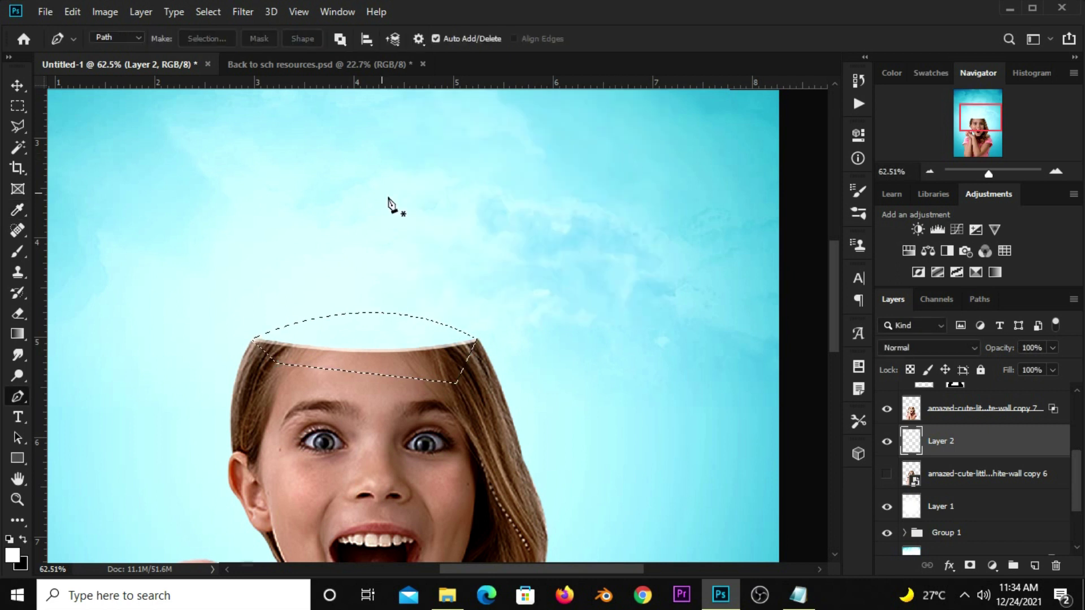
pyautogui.click(17, 106)
pyautogui.rightClick(17, 106)
pyautogui.click(79, 107)
# Fill the selection with black foreground colour, deselect, and fit the poster in view
pyautogui.click(22, 539)
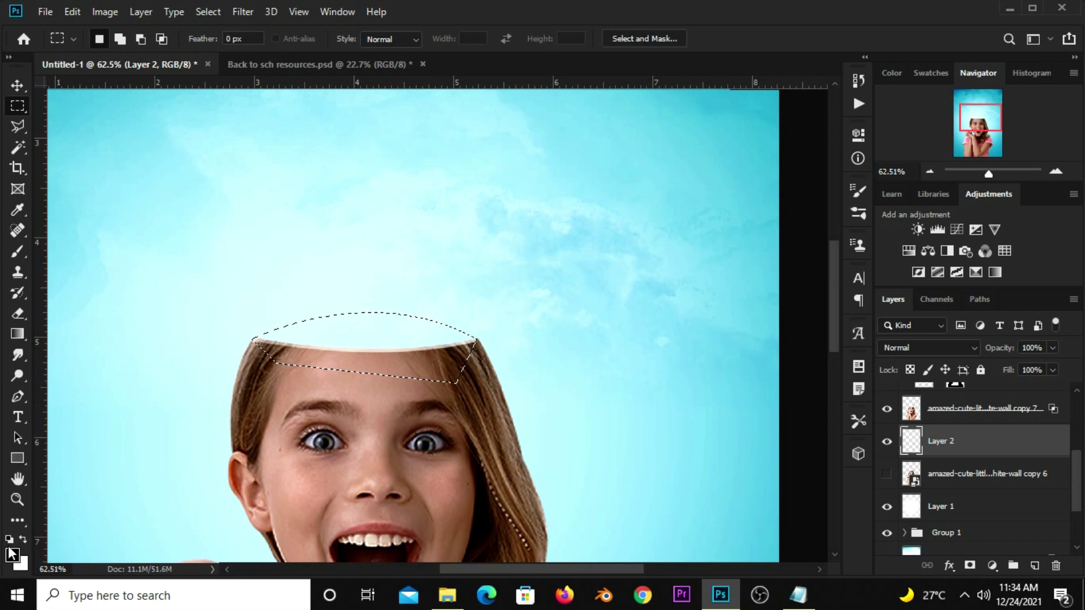
pyautogui.rightClick(370, 344)
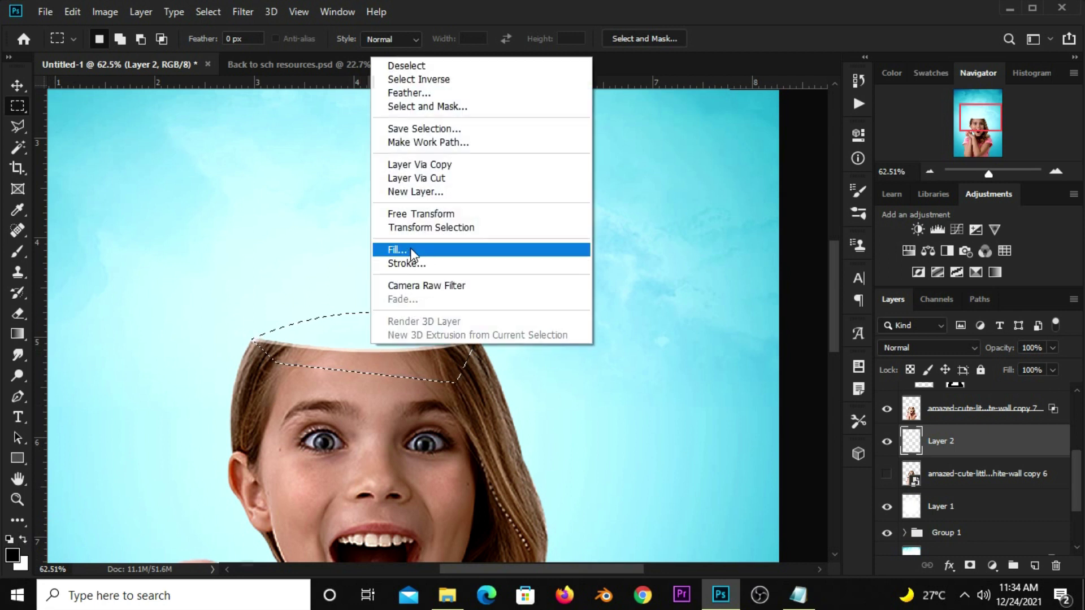
pyautogui.press('i')
pyautogui.click(571, 139)
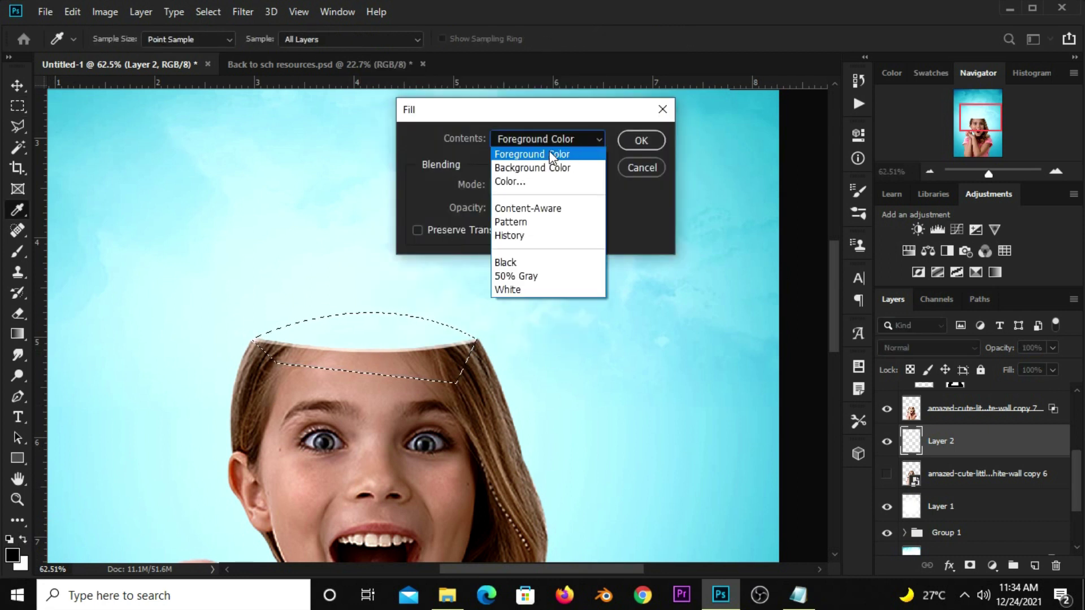
pyautogui.click(632, 139)
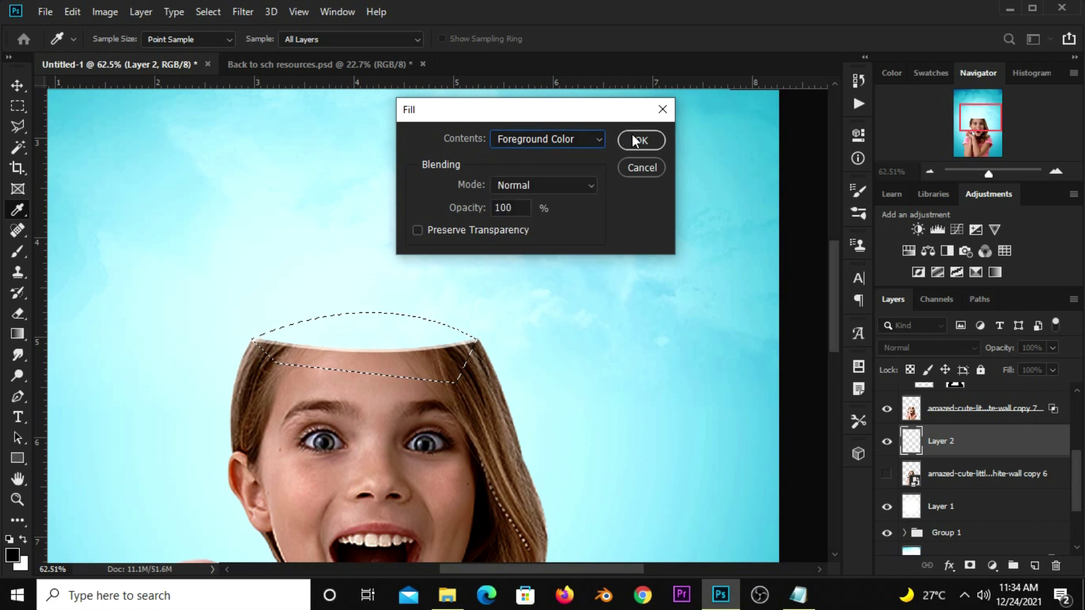
pyautogui.press('m')
pyautogui.hotkey('ctrl', 'd')
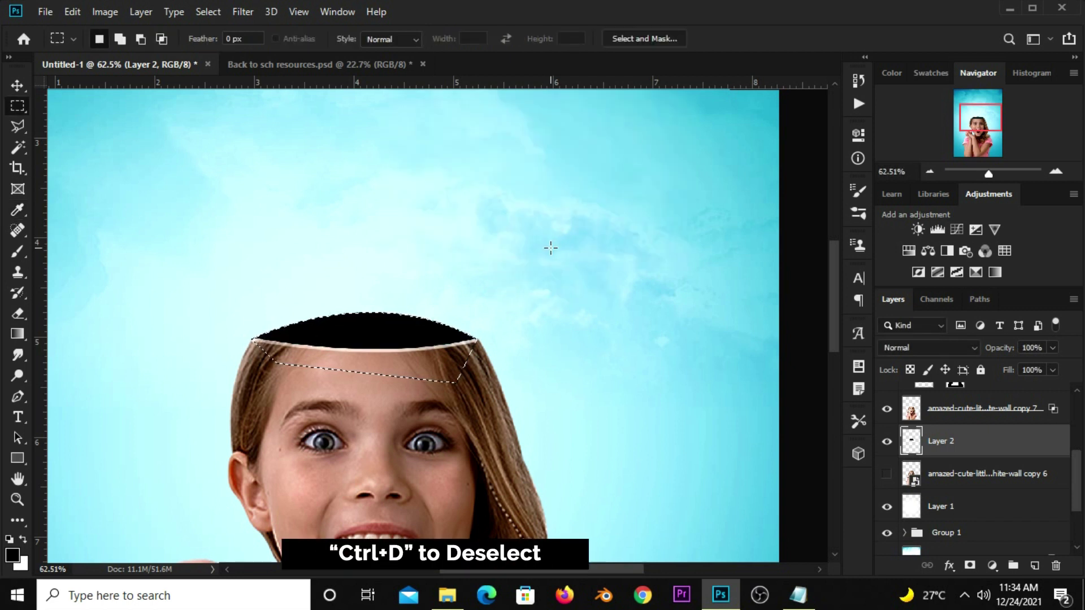
pyautogui.hotkey('ctrl', '0')
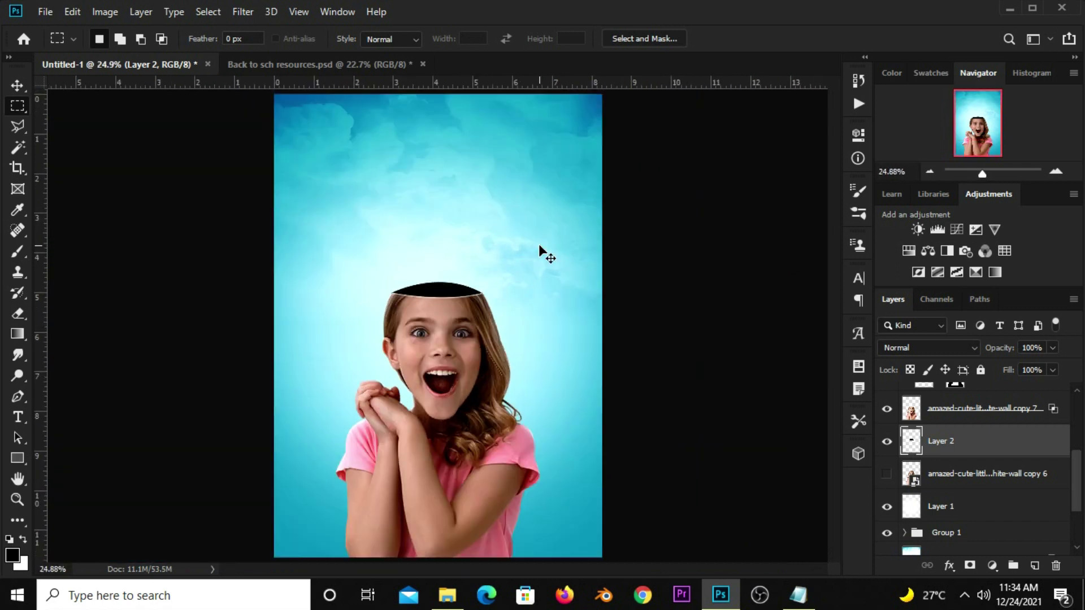
# Drag the red backpack layer from the school resources file into the poster
pyautogui.press('v')
pyautogui.click(681, 292)
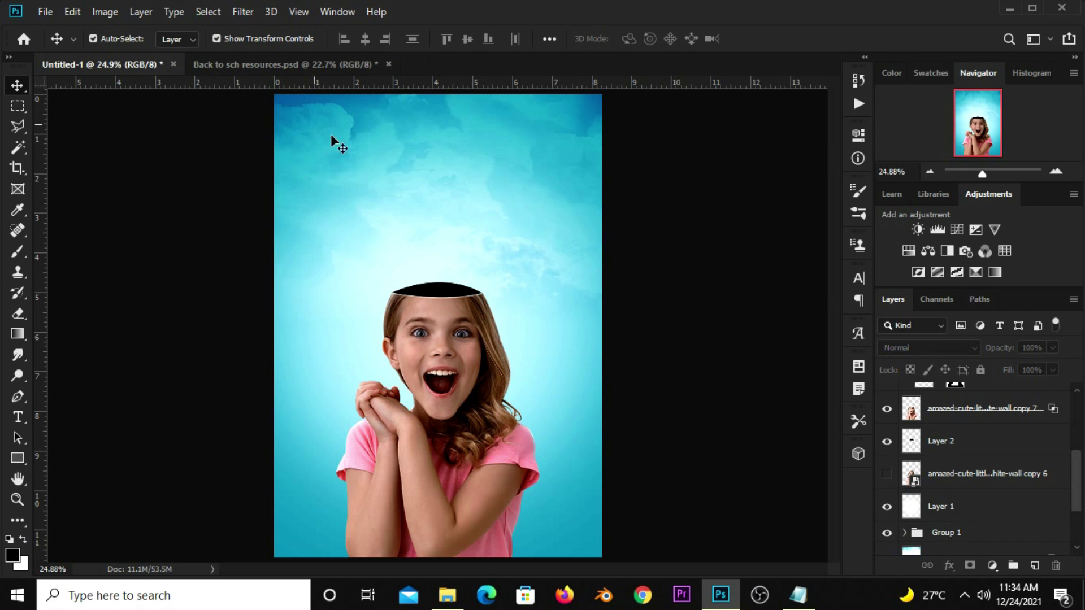
pyautogui.click(278, 70)
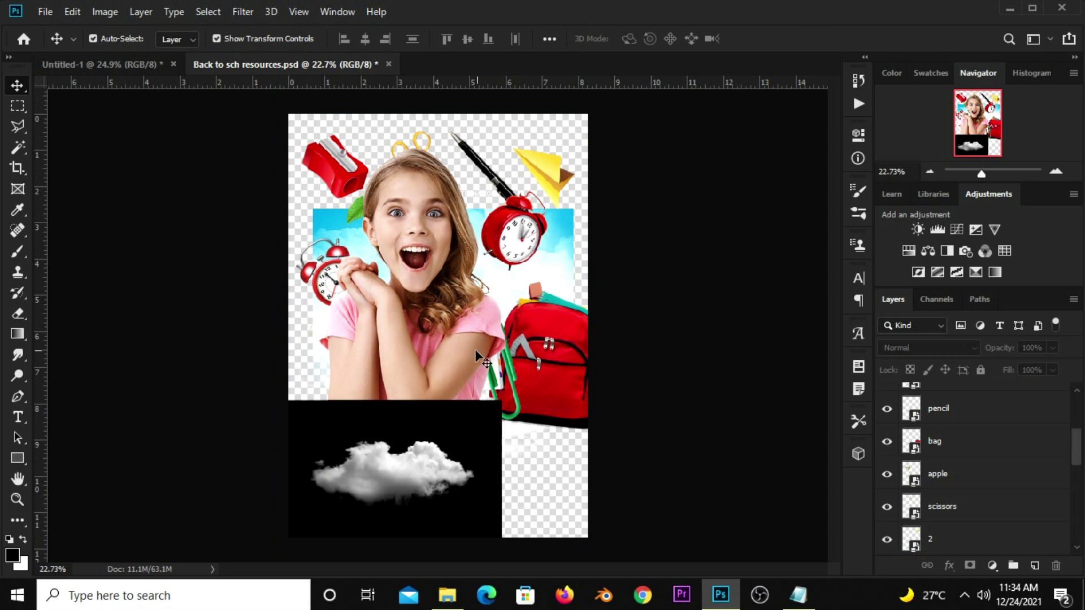
pyautogui.moveTo(475, 349); pyautogui.dragTo(355, 418)
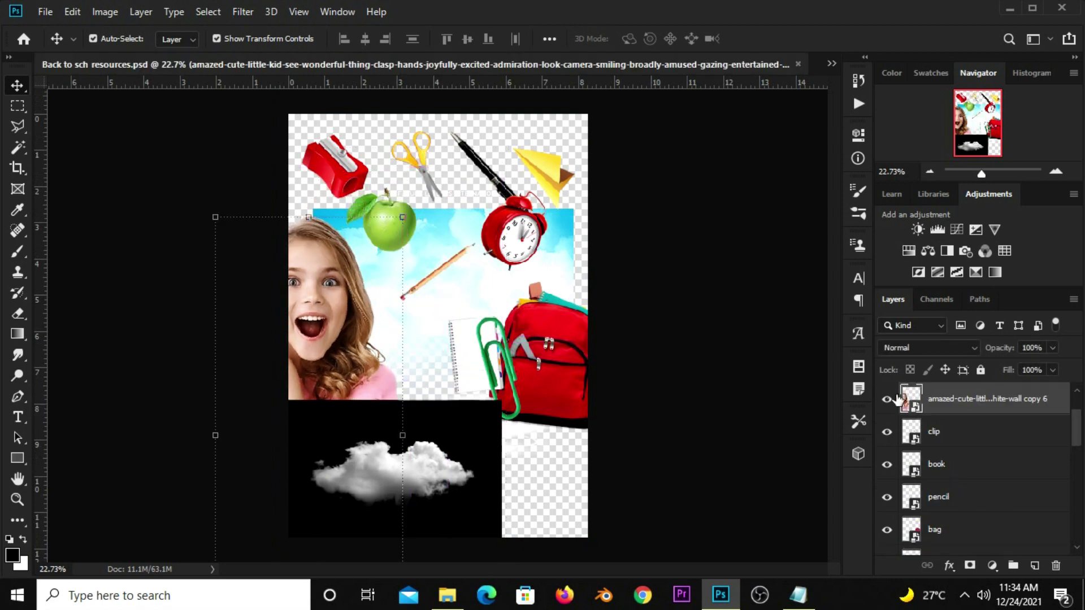
pyautogui.click(886, 399)
pyautogui.click(935, 529)
pyautogui.moveTo(543, 362); pyautogui.dragTo(506, 322)
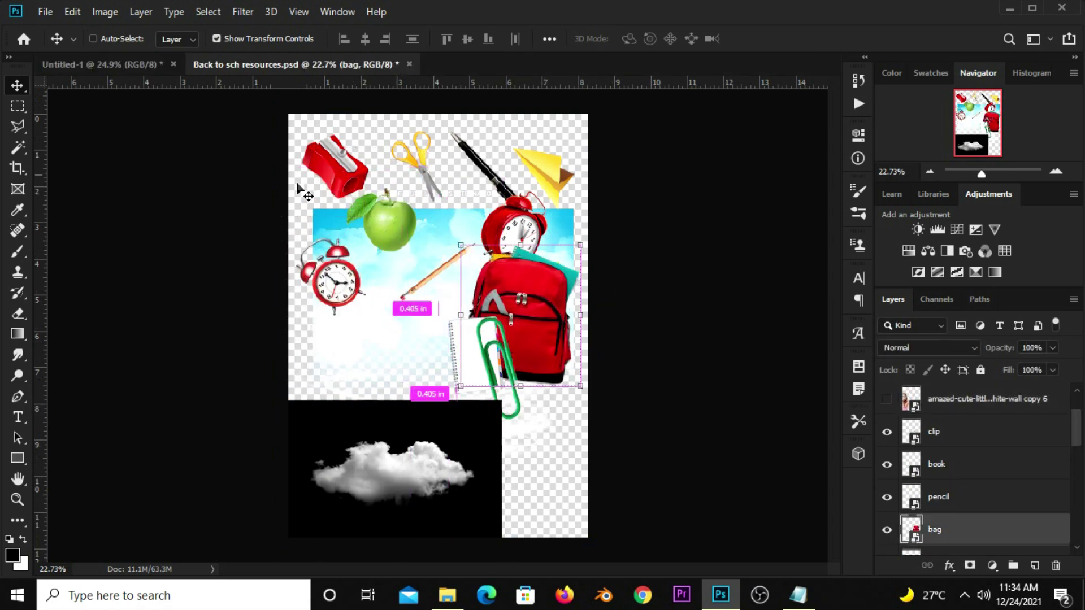
pyautogui.moveTo(298, 188); pyautogui.dragTo(544, 276)
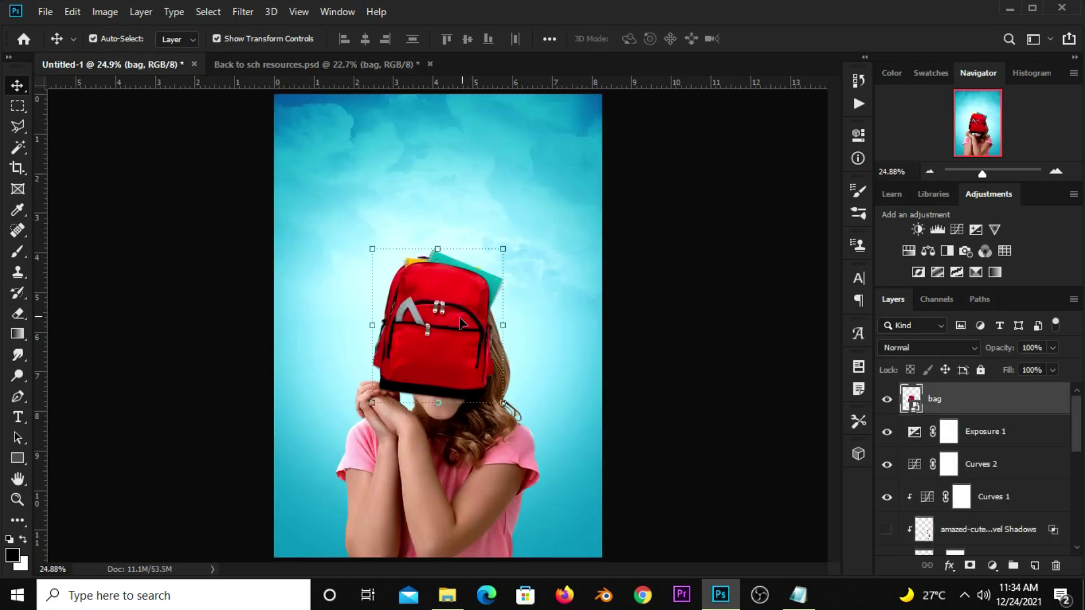
# Shrink the backpack to about half size and place it over the girl's head
pyautogui.moveTo(461, 323); pyautogui.dragTo(499, 258)
pyautogui.rightClick(966, 412)
pyautogui.click(737, 175)
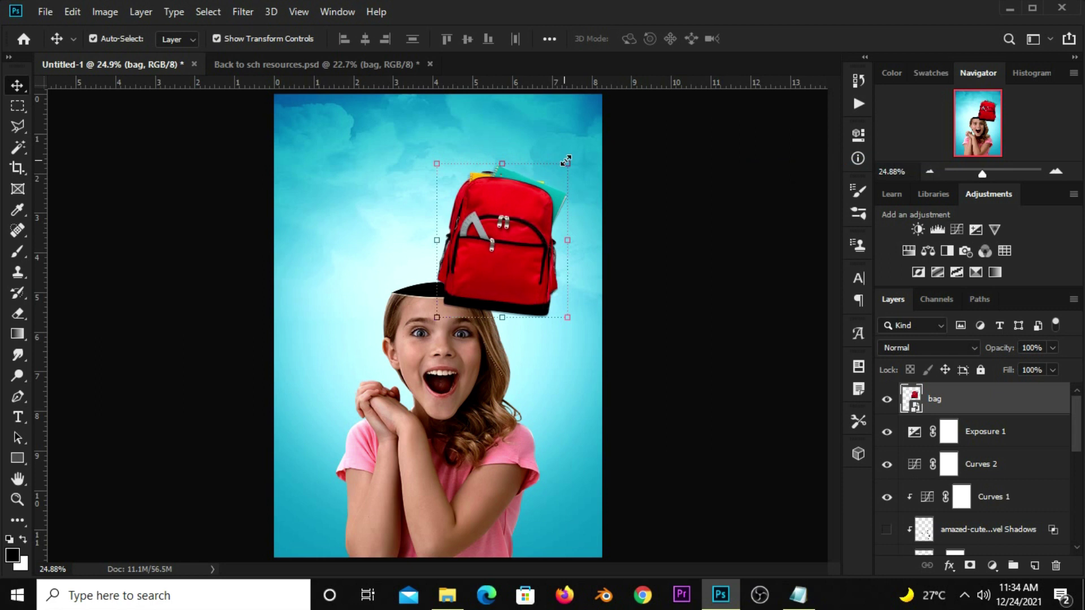
pyautogui.moveTo(565, 161); pyautogui.dragTo(507, 229)
pyautogui.moveTo(460, 295); pyautogui.dragTo(441, 292)
pyautogui.press('Return')
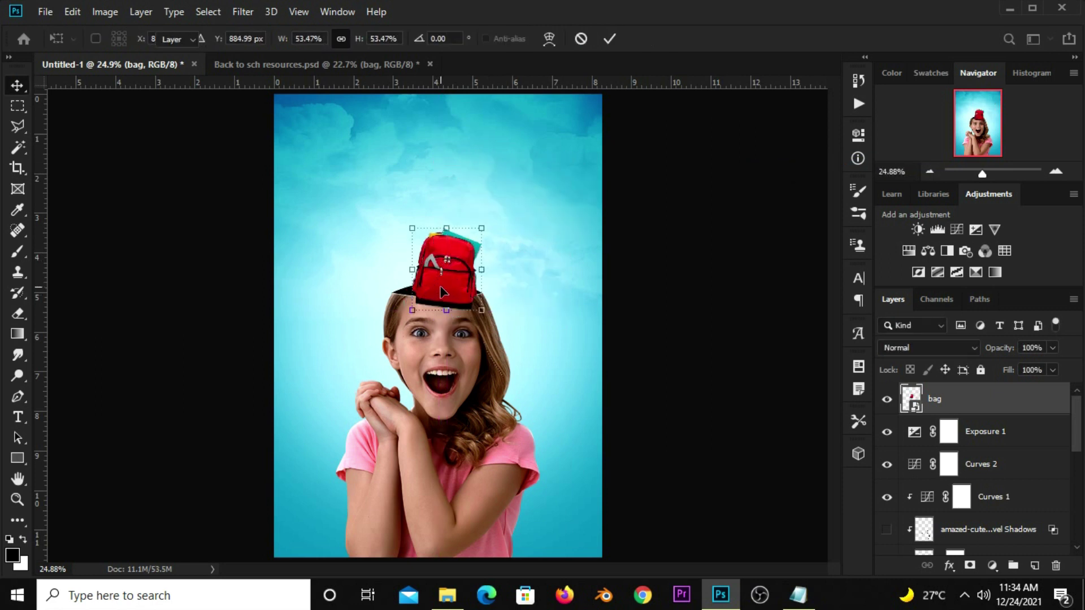
pyautogui.press('Return')
# Move the backpack layer beneath the girl's cut-out and lower it into her head opening
pyautogui.moveTo(938, 399)
pyautogui.mouseDown()
pyautogui.moveTo(957, 480)
pyautogui.moveTo(951, 425)
pyautogui.mouseUp()
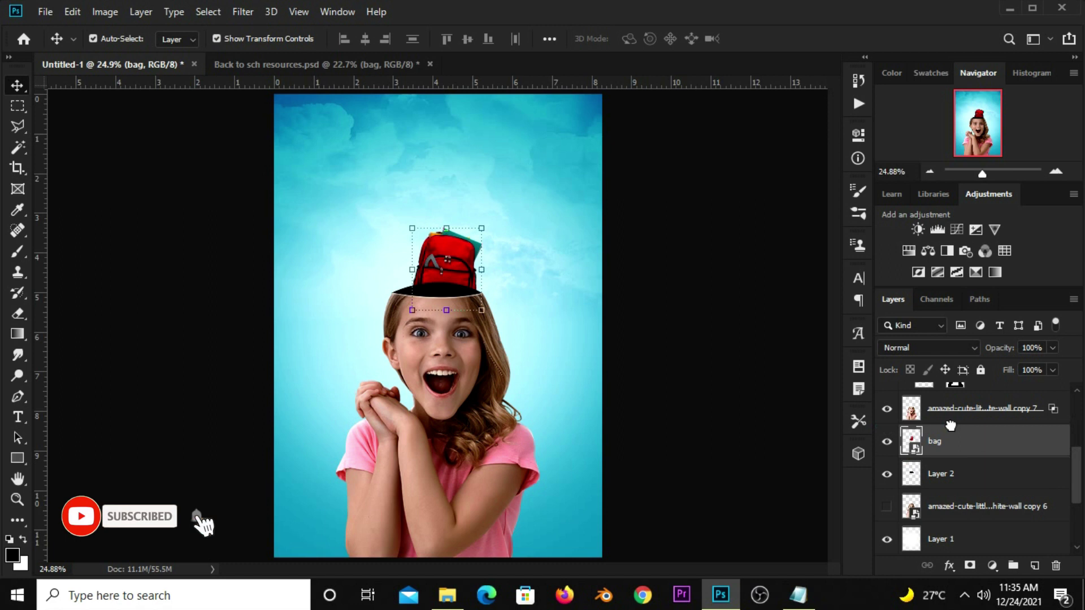
pyautogui.moveTo(447, 258); pyautogui.dragTo(450, 237)
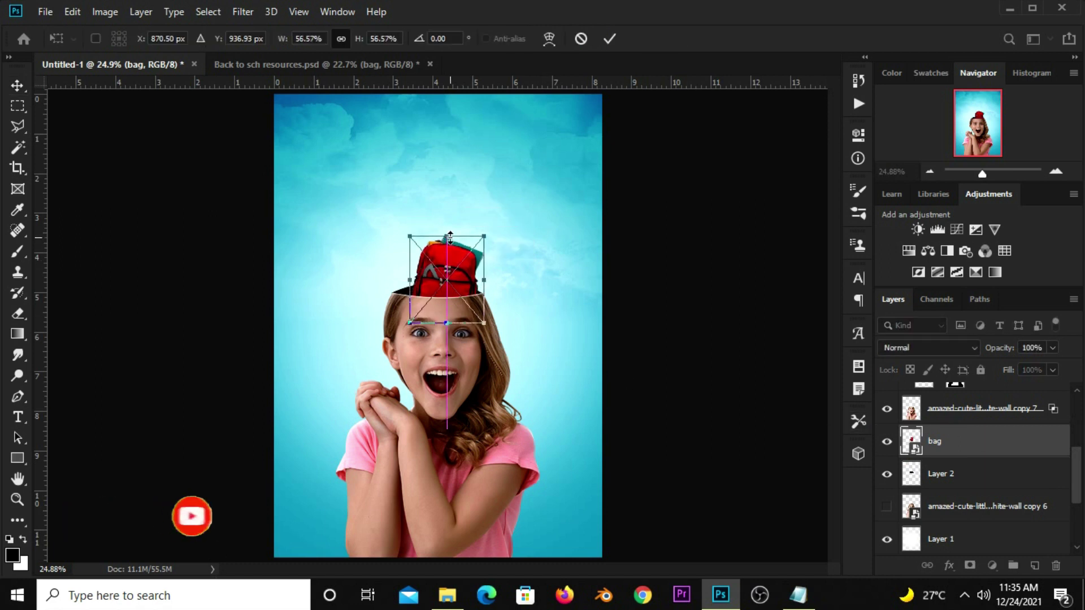
pyautogui.press('Return')
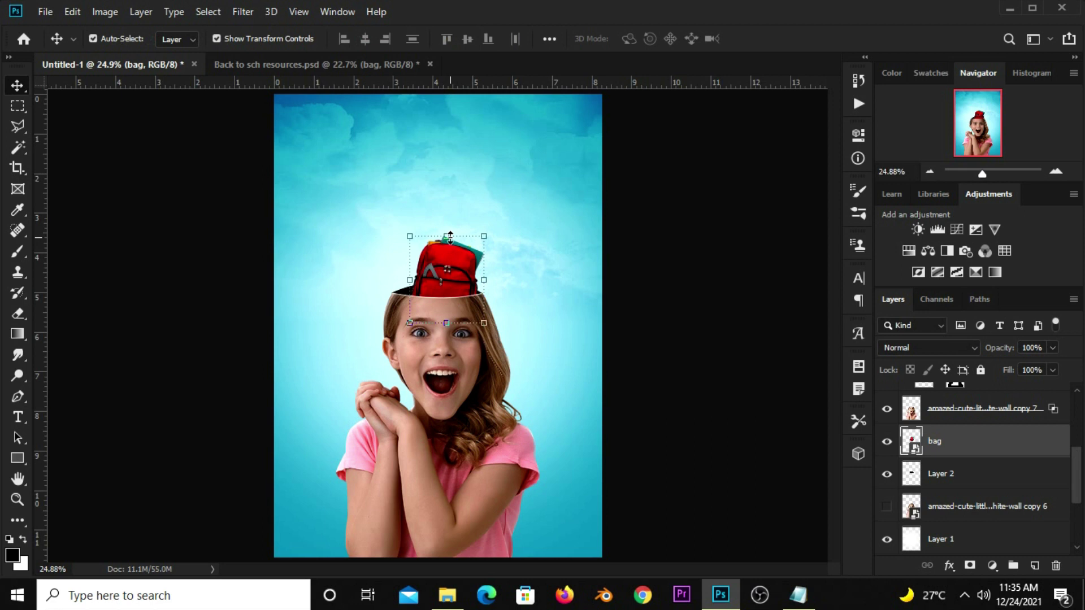
pyautogui.click(283, 65)
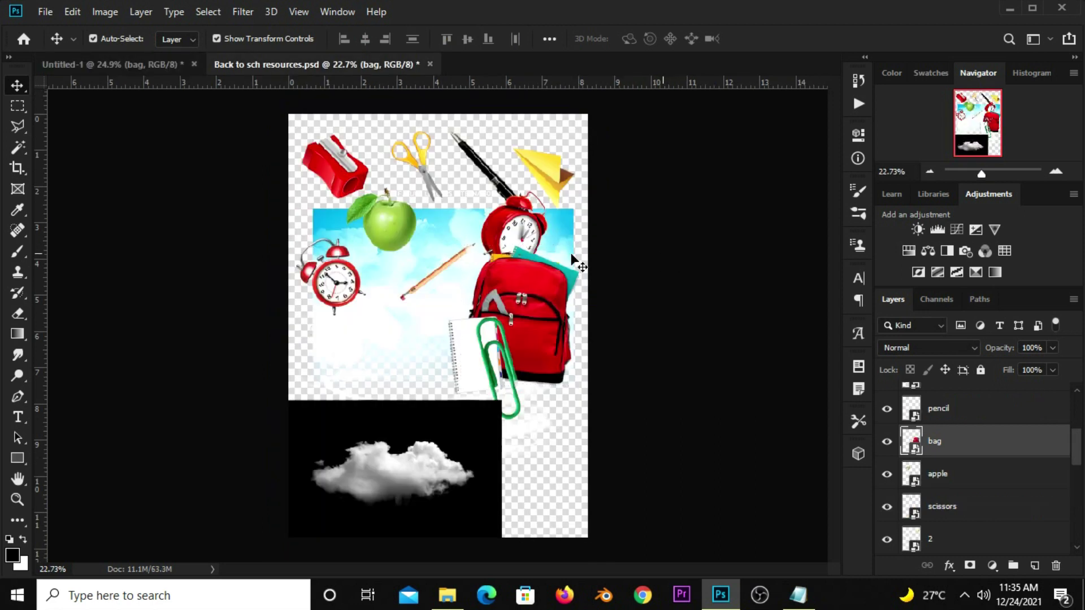
# Bring the yellow paper plane into the poster, rotated about a quarter turn and shrunk beside the backpack
pyautogui.moveTo(543, 178); pyautogui.dragTo(367, 127)
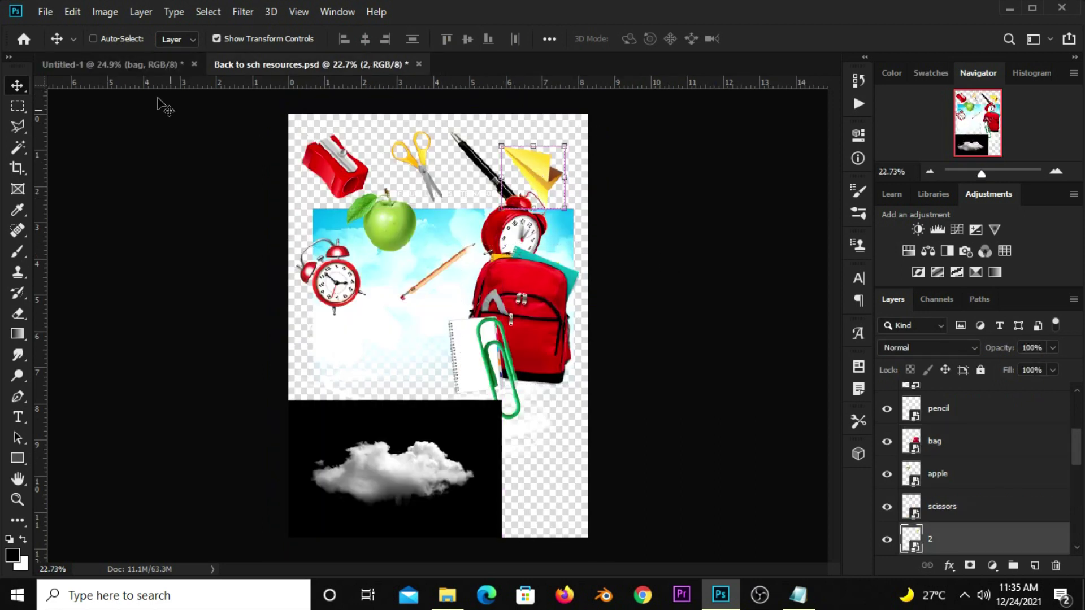
pyautogui.moveTo(367, 127); pyautogui.dragTo(483, 280)
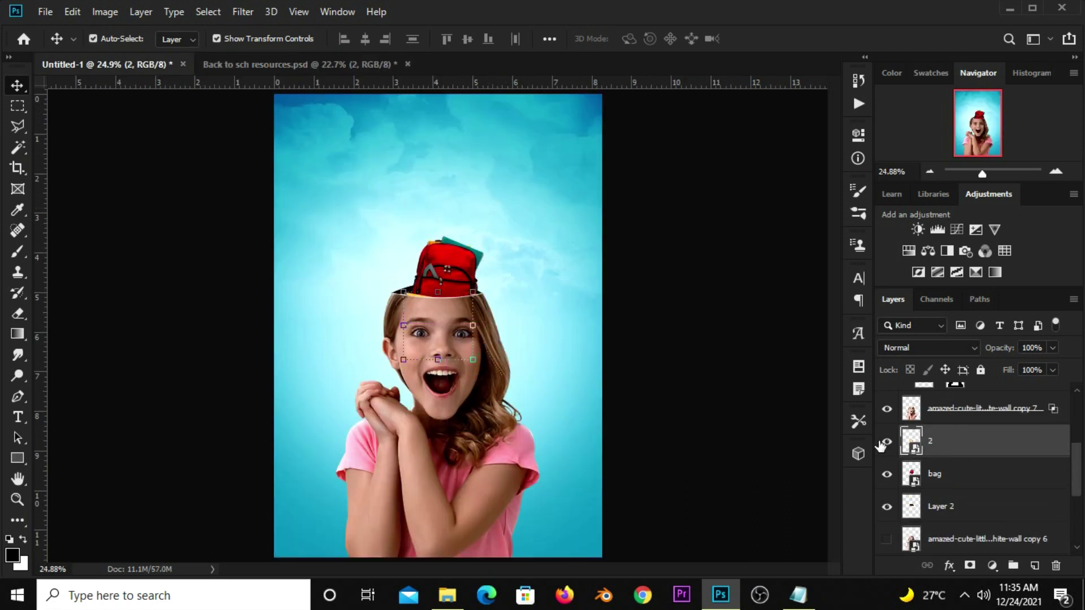
pyautogui.hotkey('ctrl', 't')
pyautogui.moveTo(441, 291); pyautogui.dragTo(450, 257)
pyautogui.moveTo(518, 264)
pyautogui.mouseDown()
pyautogui.moveTo(443, 271)
pyautogui.moveTo(445, 257)
pyautogui.moveTo(475, 251)
pyautogui.mouseUp()
pyautogui.moveTo(478, 299)
pyautogui.mouseDown()
pyautogui.moveTo(490, 309)
pyautogui.moveTo(484, 300)
pyautogui.mouseUp()
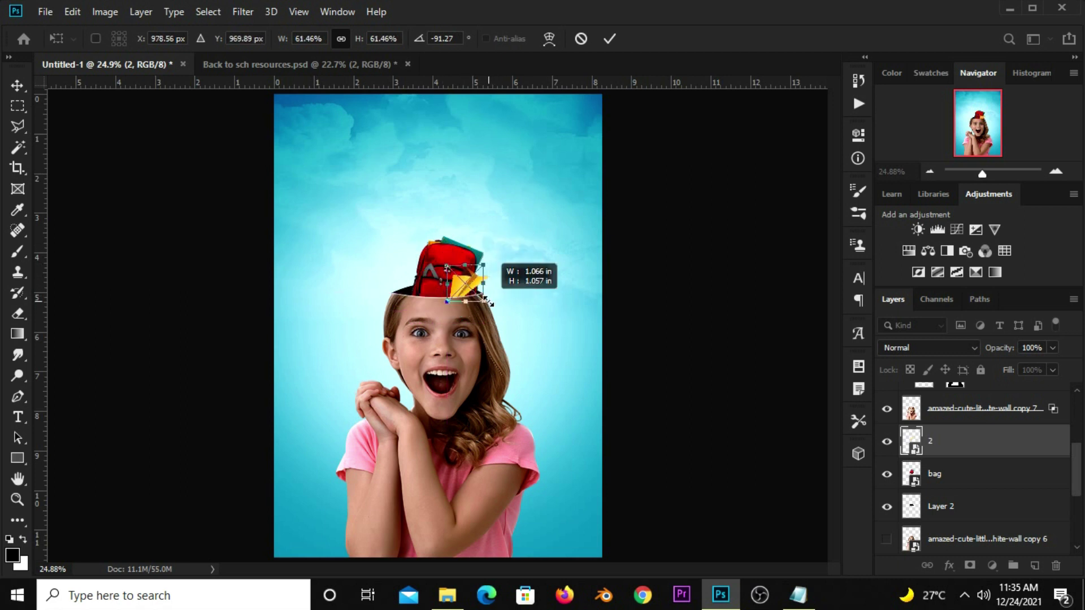
pyautogui.moveTo(479, 263)
pyautogui.mouseDown()
pyautogui.moveTo(493, 250)
pyautogui.moveTo(451, 289)
pyautogui.mouseUp()
pyautogui.scroll(2, 509, 283)
pyautogui.press('Return')
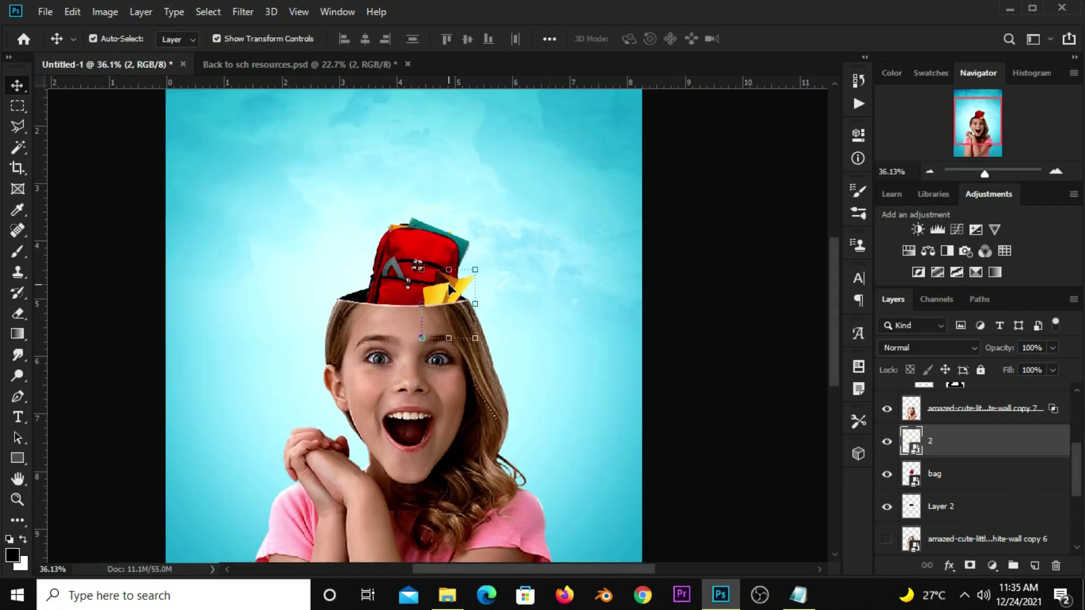
# Bring the notebook into the poster, shrink it to about 80% and set it on the girl's head
pyautogui.click(263, 64)
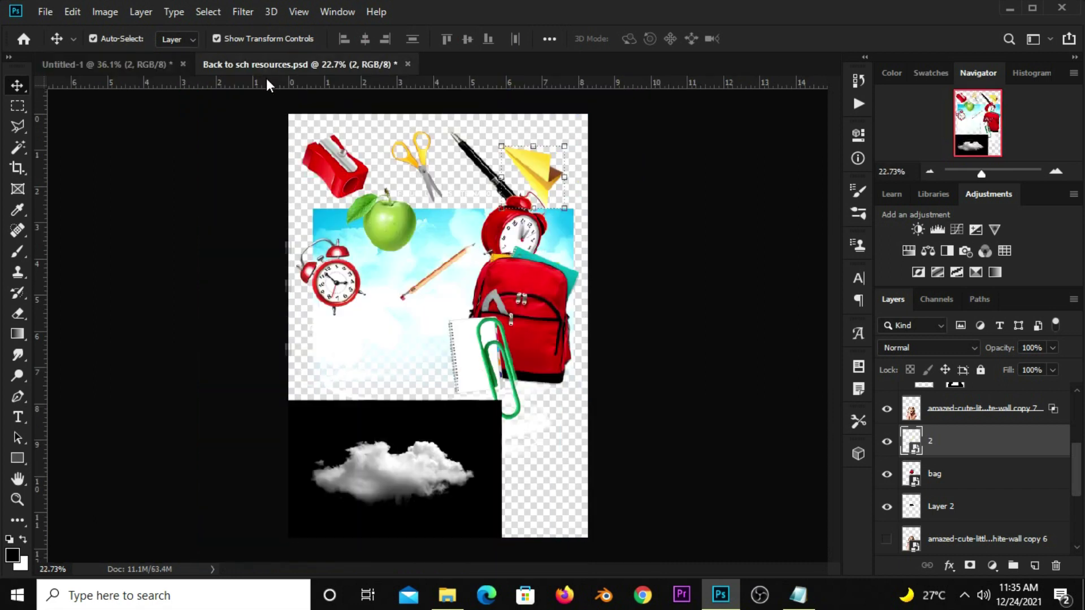
pyautogui.moveTo(478, 368); pyautogui.dragTo(433, 294)
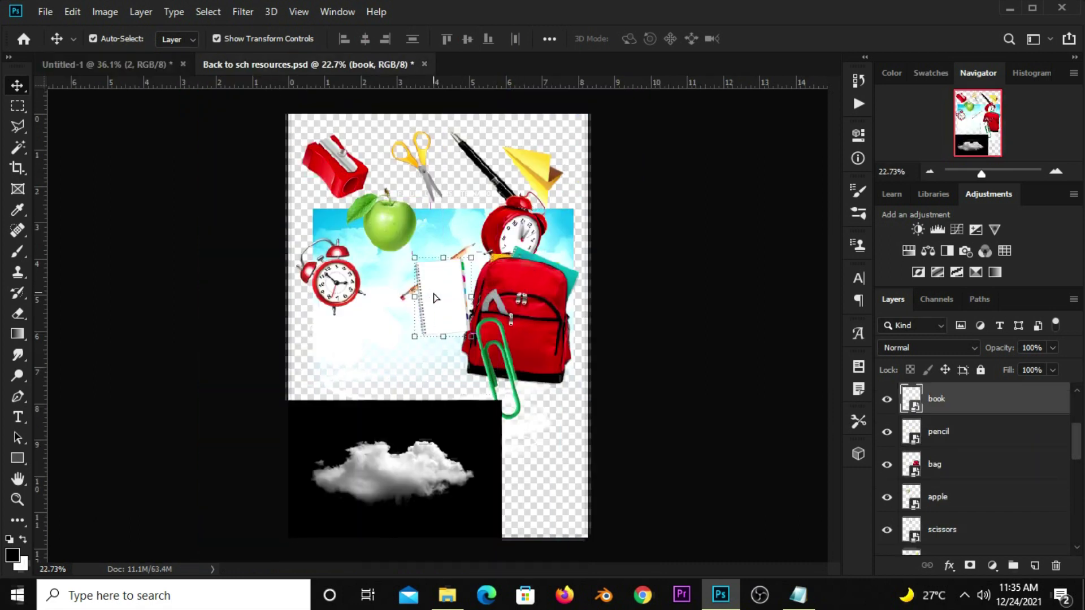
pyautogui.moveTo(294, 204)
pyautogui.mouseDown()
pyautogui.moveTo(382, 238)
pyautogui.moveTo(399, 265)
pyautogui.moveTo(287, 207)
pyautogui.mouseUp()
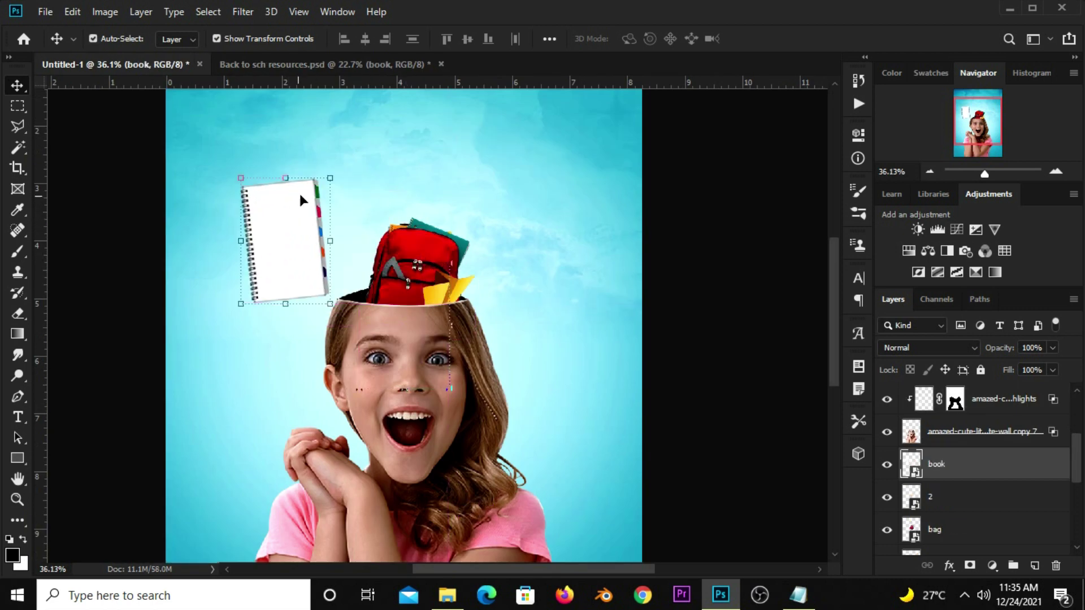
pyautogui.moveTo(325, 176); pyautogui.dragTo(312, 202)
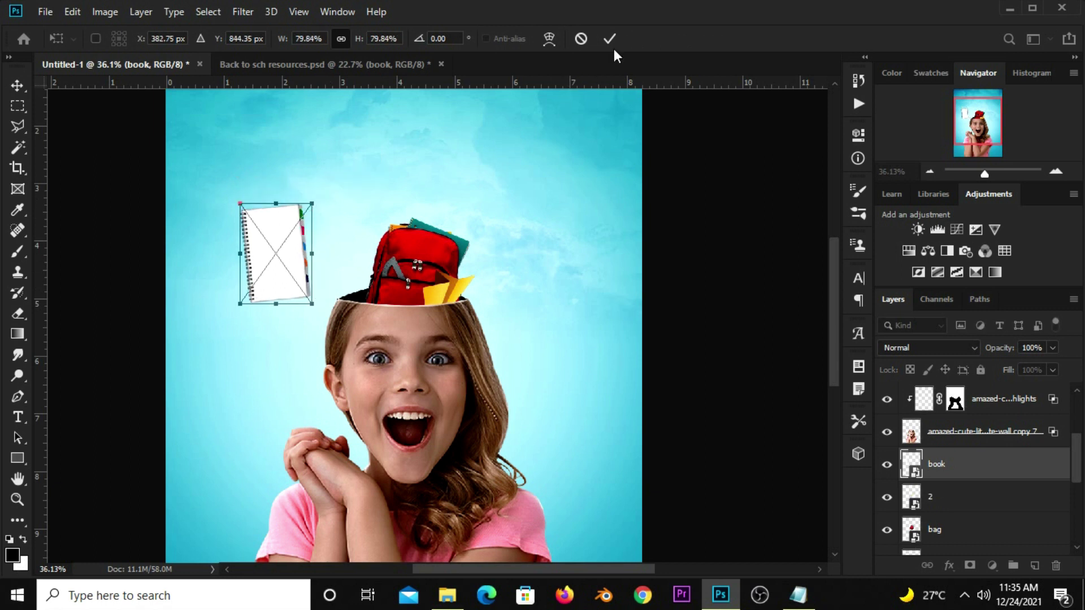
pyautogui.press('Return')
pyautogui.moveTo(281, 251)
pyautogui.mouseDown()
pyautogui.moveTo(377, 275)
pyautogui.moveTo(377, 263)
pyautogui.moveTo(394, 261)
pyautogui.mouseUp()
pyautogui.hotkey('ctrl', 't')
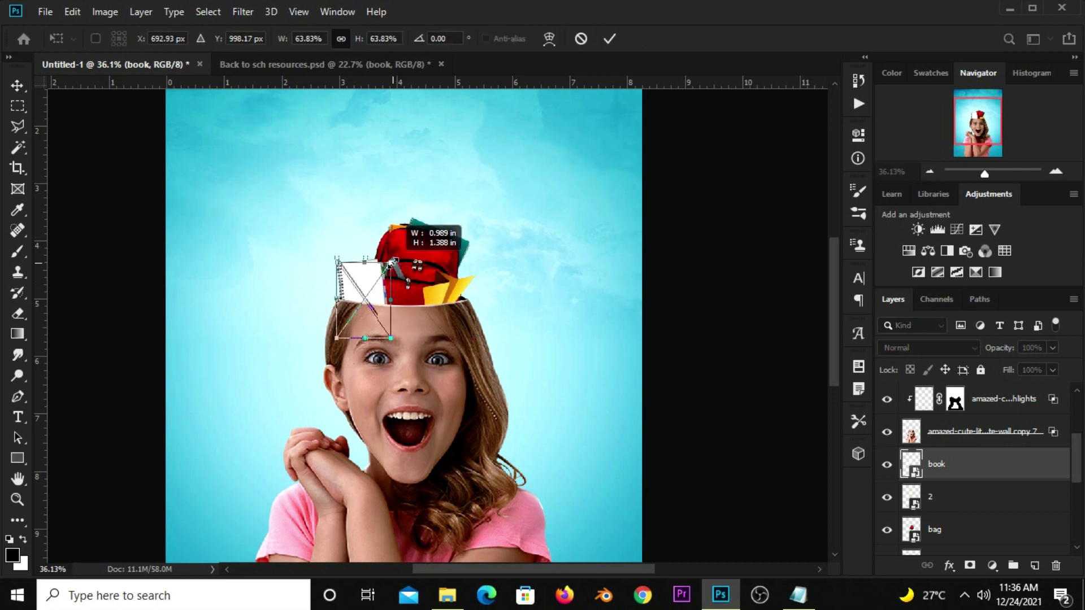
pyautogui.press('Return')
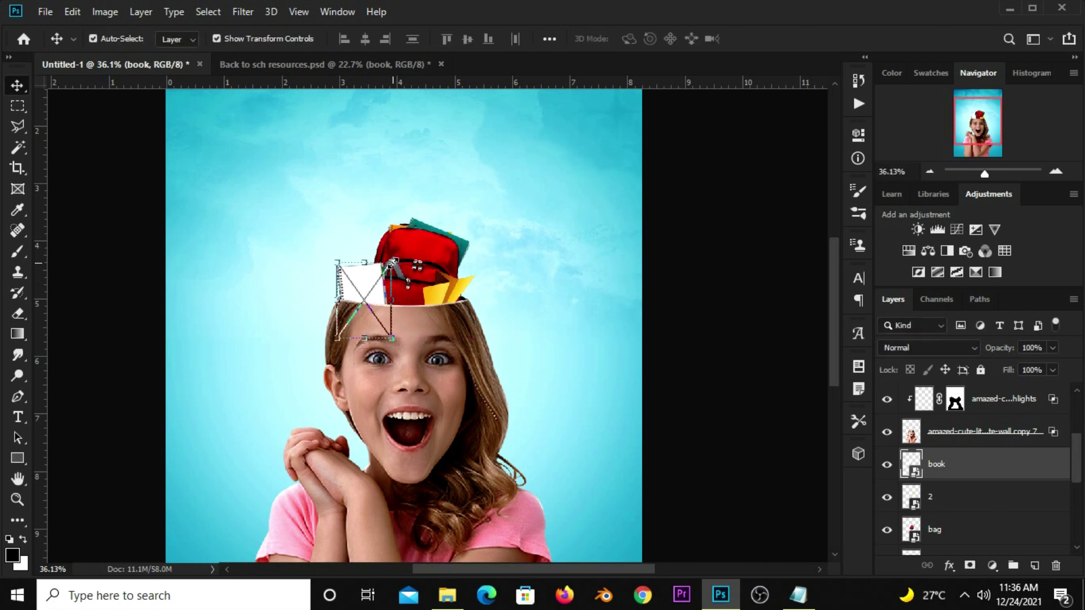
pyautogui.click(713, 327)
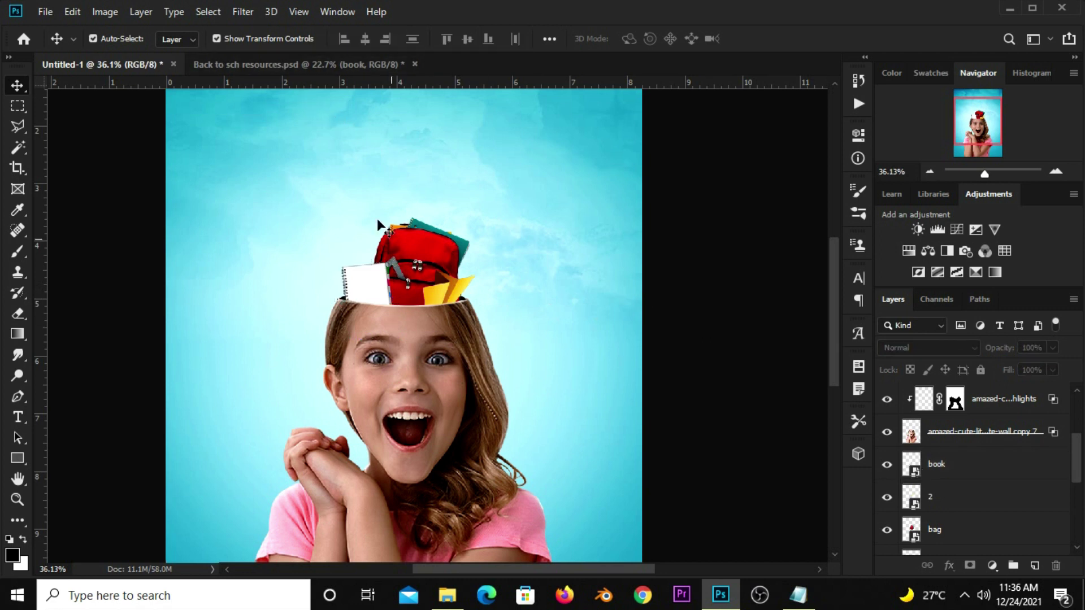
# Stretch the backpack slightly taller with Free Transform
pyautogui.click(427, 252)
pyautogui.hotkey('ctrl', 't')
pyautogui.moveTo(415, 213); pyautogui.dragTo(419, 209)
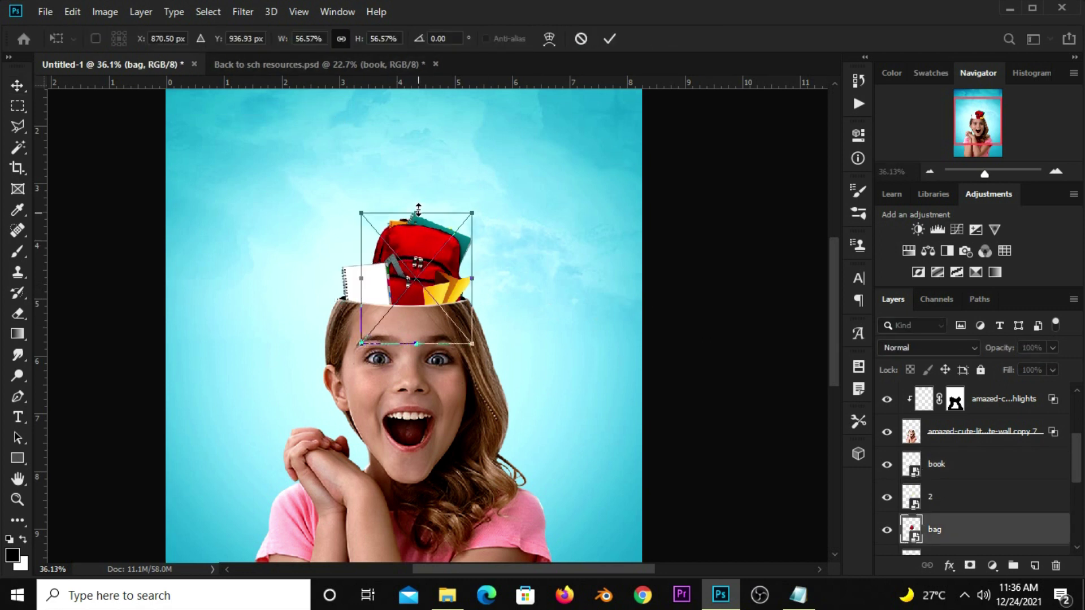
pyautogui.press('Return')
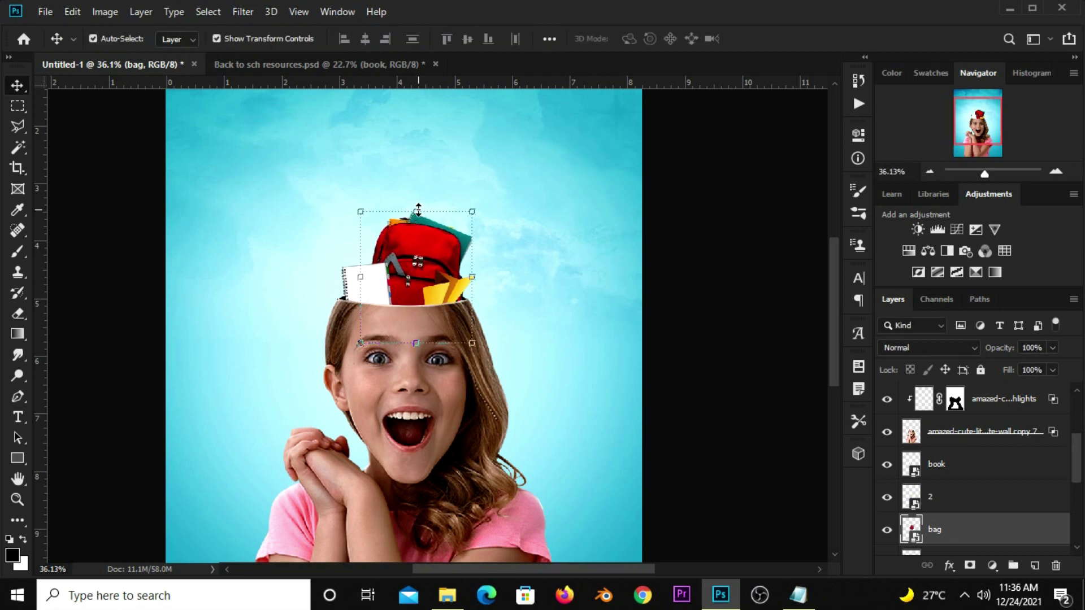
# Copy the green paper clip from the resources file into the poster and shrink it to about half
pyautogui.click(276, 69)
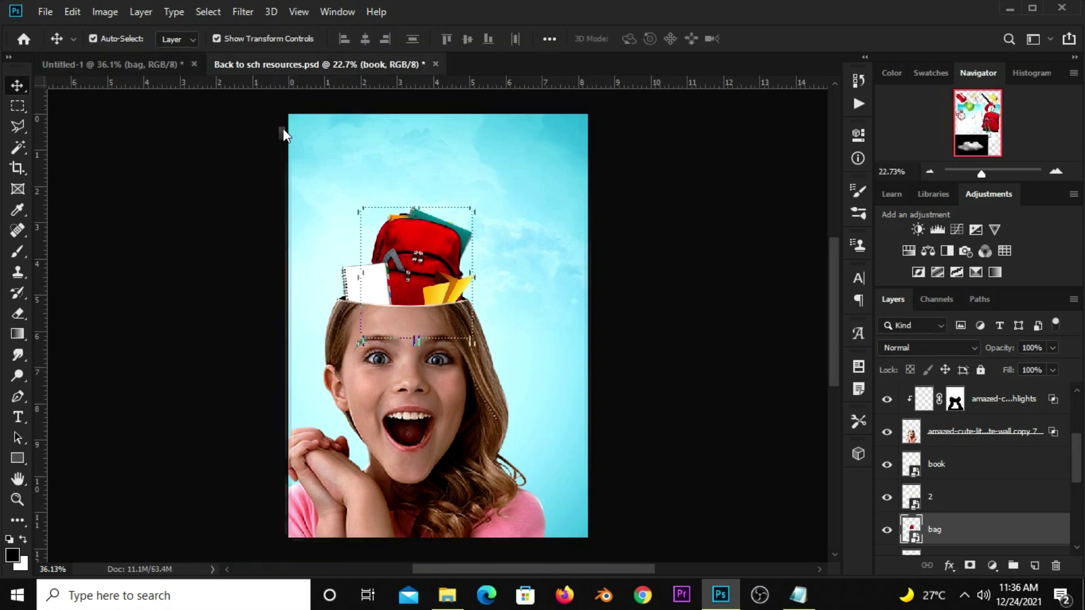
pyautogui.moveTo(511, 363); pyautogui.dragTo(502, 335)
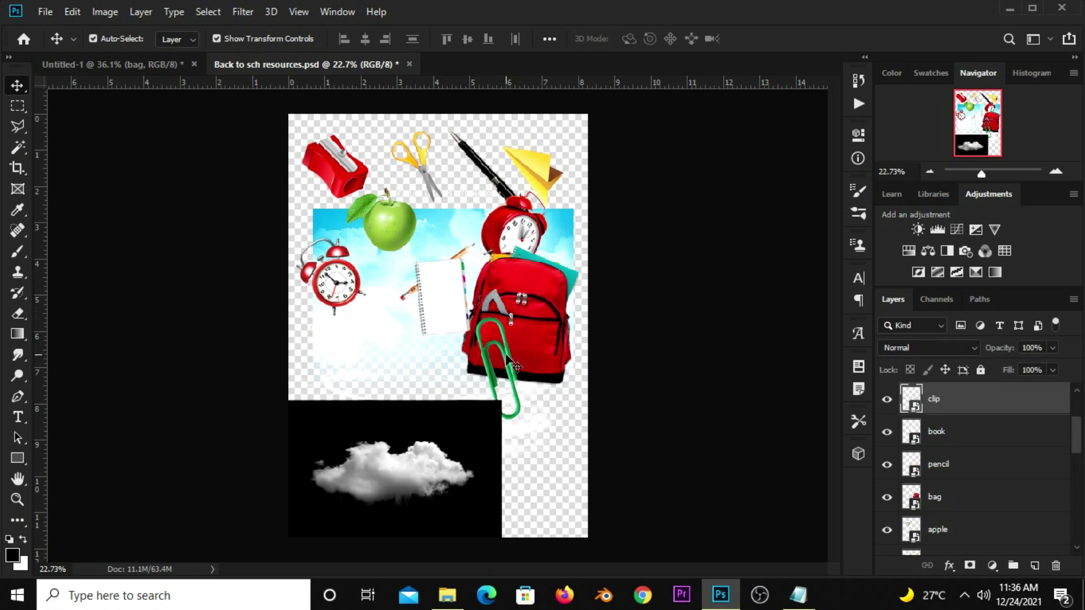
pyautogui.click(113, 65)
pyautogui.hotkey('ctrl', 'v')
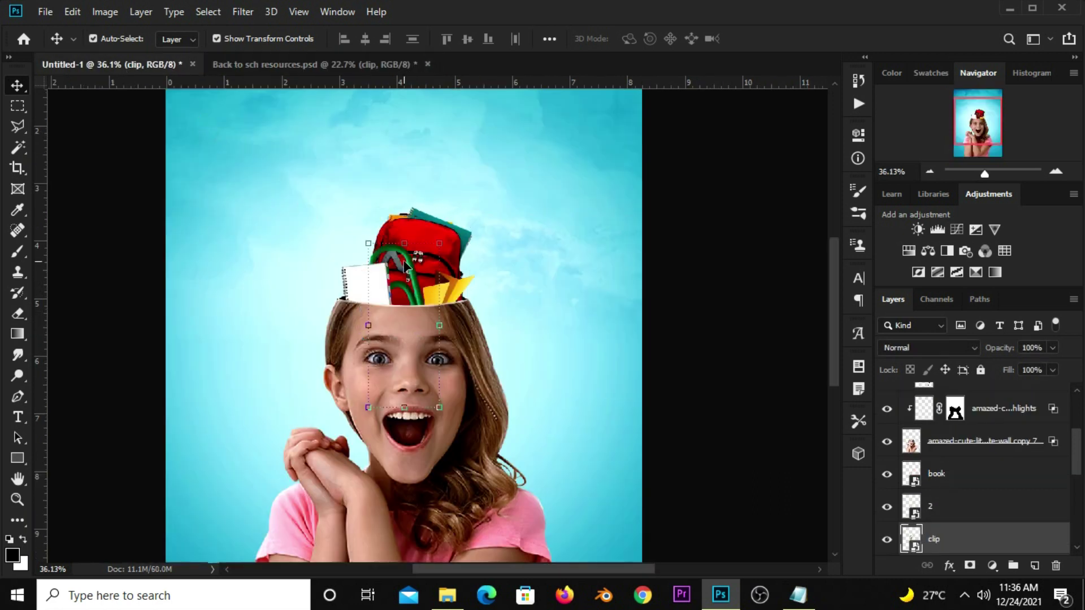
pyautogui.hotkey('ctrl', 't')
pyautogui.moveTo(404, 318); pyautogui.dragTo(394, 279)
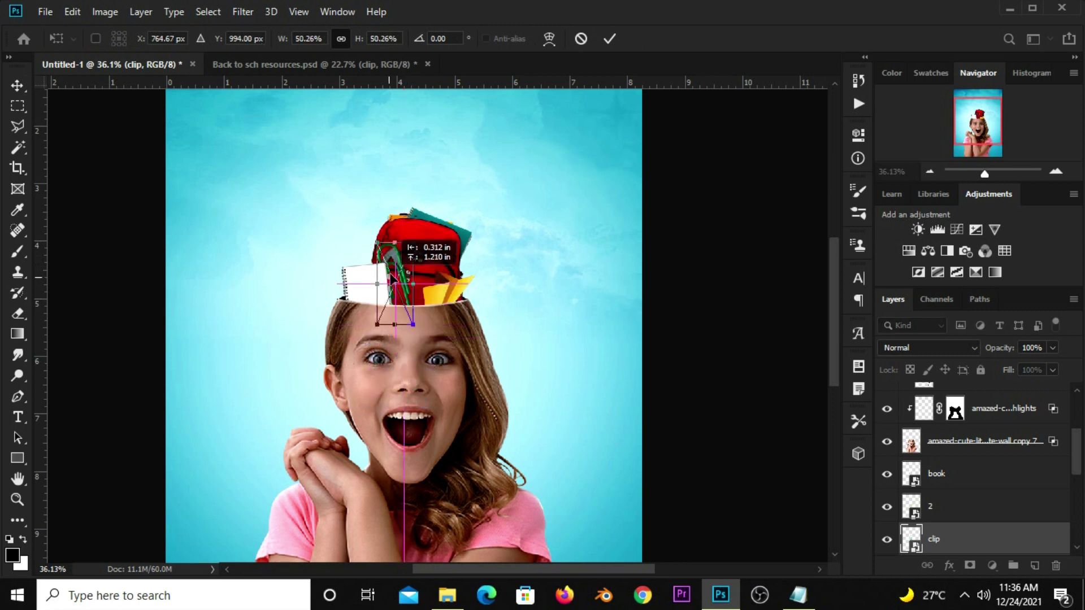
pyautogui.press('Return')
# Move the clip layer above the book layer and shrink the clip to 37% against the notebook
pyautogui.scroll(-1, 981, 482)
pyautogui.moveTo(938, 502); pyautogui.dragTo(942, 444)
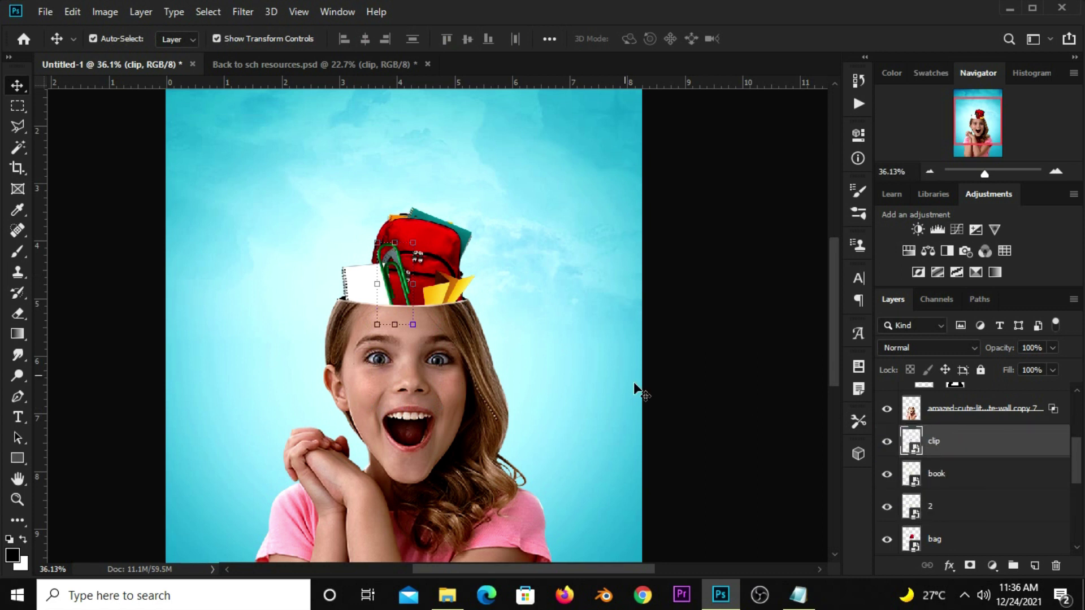
pyautogui.moveTo(397, 242); pyautogui.dragTo(388, 294)
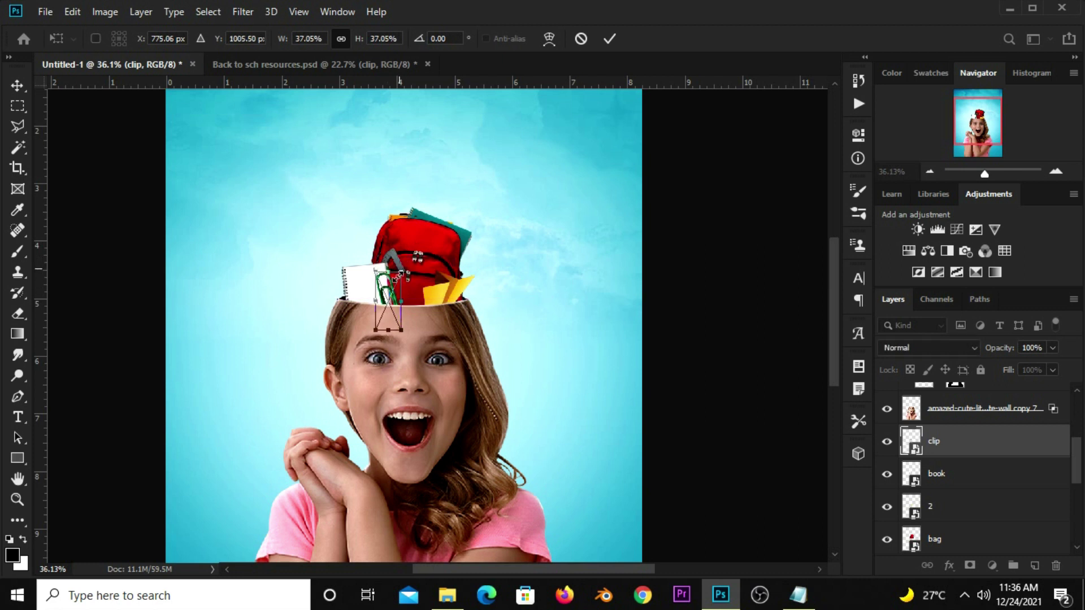
pyautogui.press('Return')
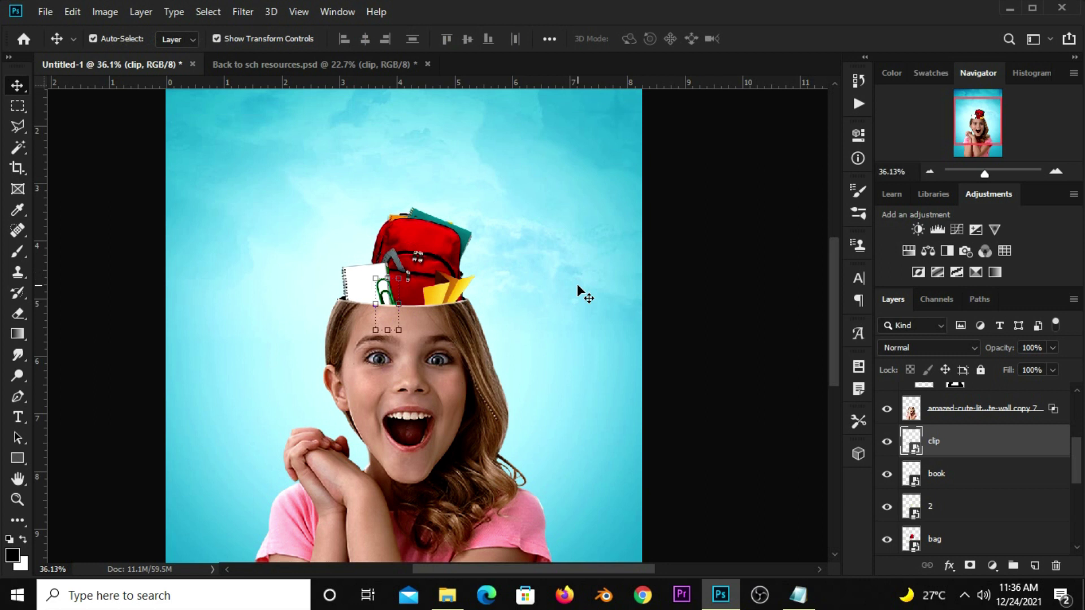
pyautogui.click(706, 330)
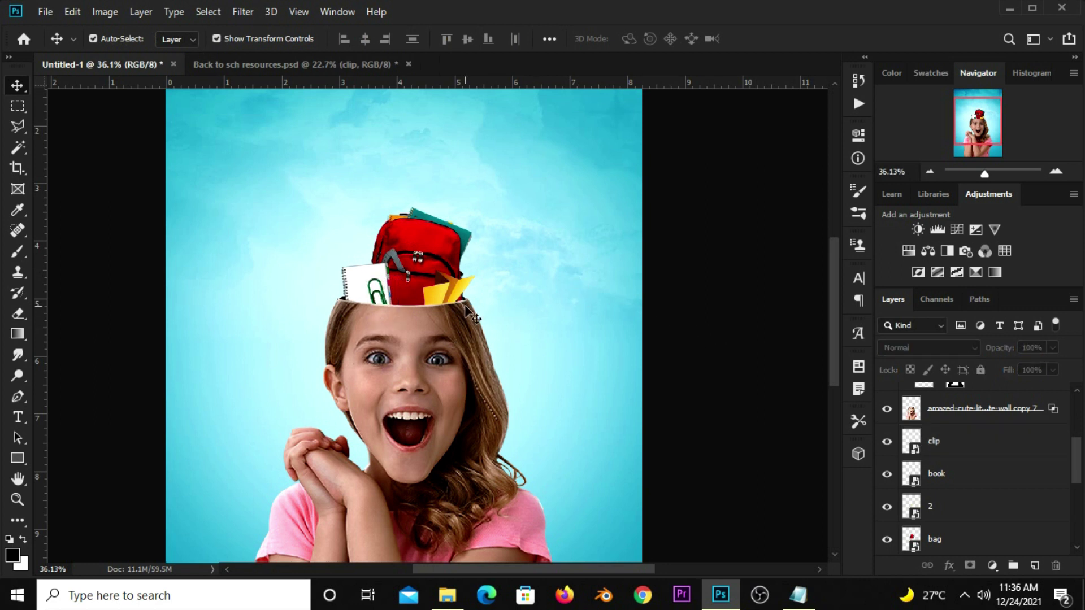
pyautogui.click(946, 448)
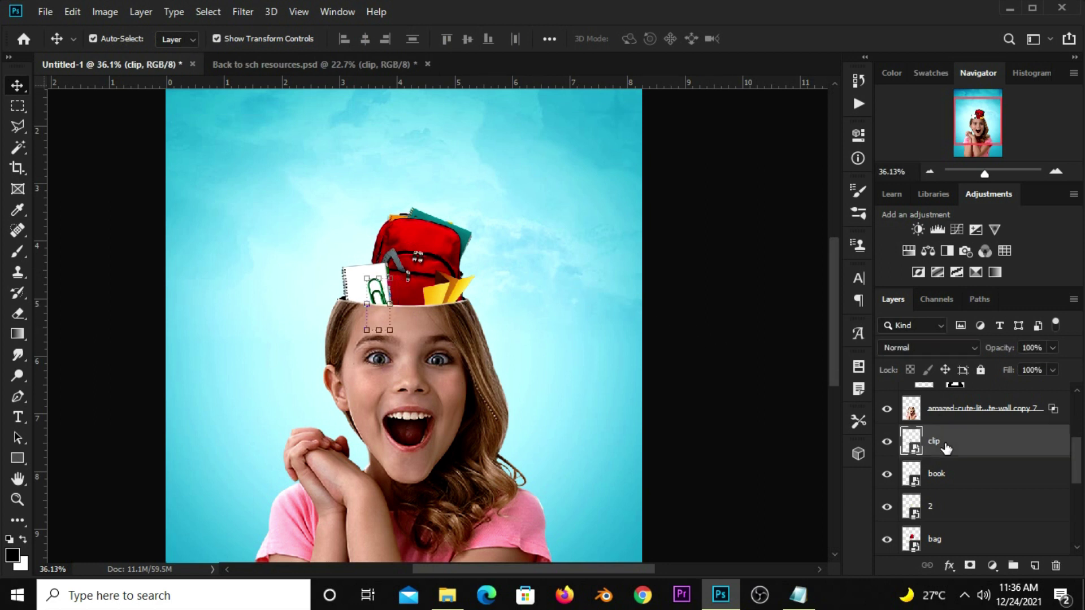
# Add a Drop Shadow effect to the clip layer and adjust its opacity, distance and size
pyautogui.click(947, 566)
pyautogui.click(958, 554)
pyautogui.moveTo(347, 119)
pyautogui.mouseDown()
pyautogui.moveTo(469, 341)
pyautogui.moveTo(474, 283)
pyautogui.moveTo(448, 200)
pyautogui.moveTo(460, 121)
pyautogui.moveTo(475, 138)
pyautogui.moveTo(596, 150)
pyautogui.mouseUp()
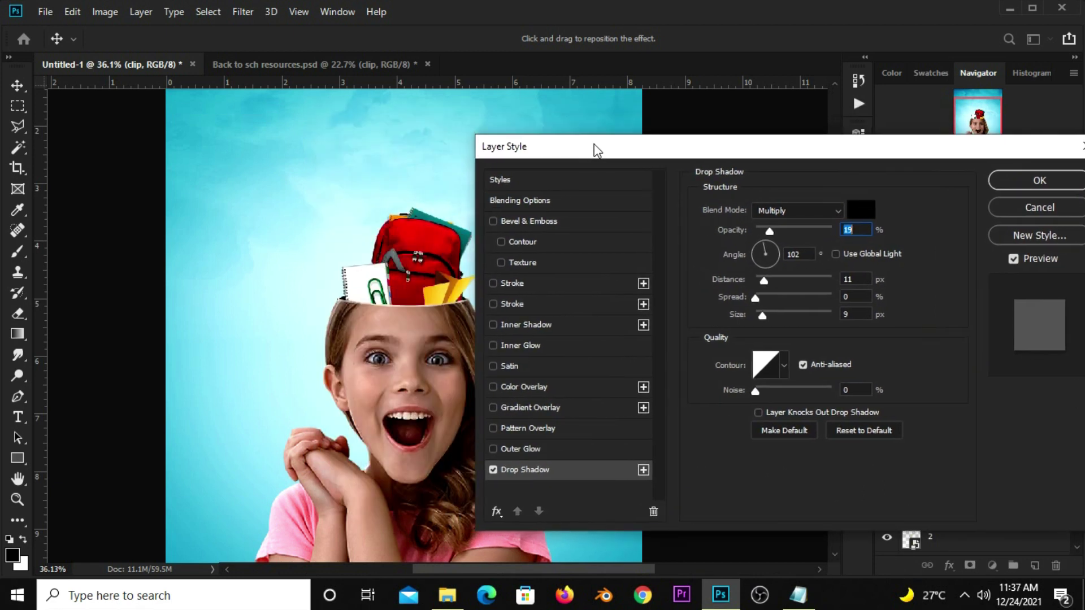
pyautogui.moveTo(776, 224); pyautogui.dragTo(781, 227)
pyautogui.click(771, 275)
pyautogui.moveTo(765, 311); pyautogui.dragTo(764, 313)
# Finalize the shadow at 22% opacity, 12 px distance, 10 px size, then fit the poster on screen
pyautogui.click(772, 230)
pyautogui.click(788, 255)
pyautogui.press('Tab')
pyautogui.press('Tab')
pyautogui.press('Tab')
pyautogui.click(1010, 184)
pyautogui.hotkey('ctrl', '-')
pyautogui.hotkey('ctrl', '-')
pyautogui.hotkey('ctrl', '-')
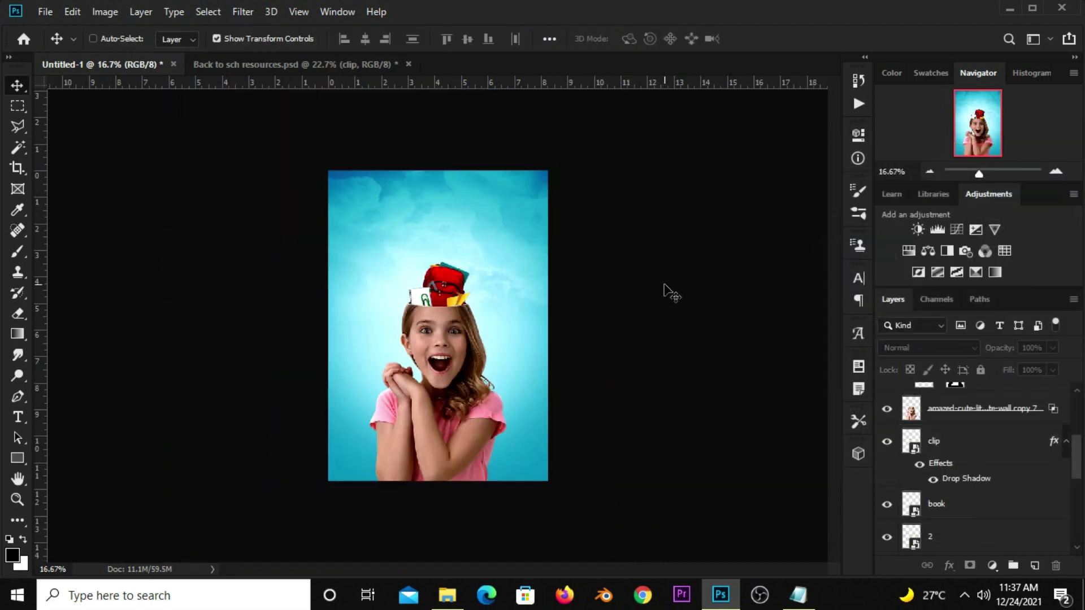
pyautogui.hotkey('ctrl', '0')
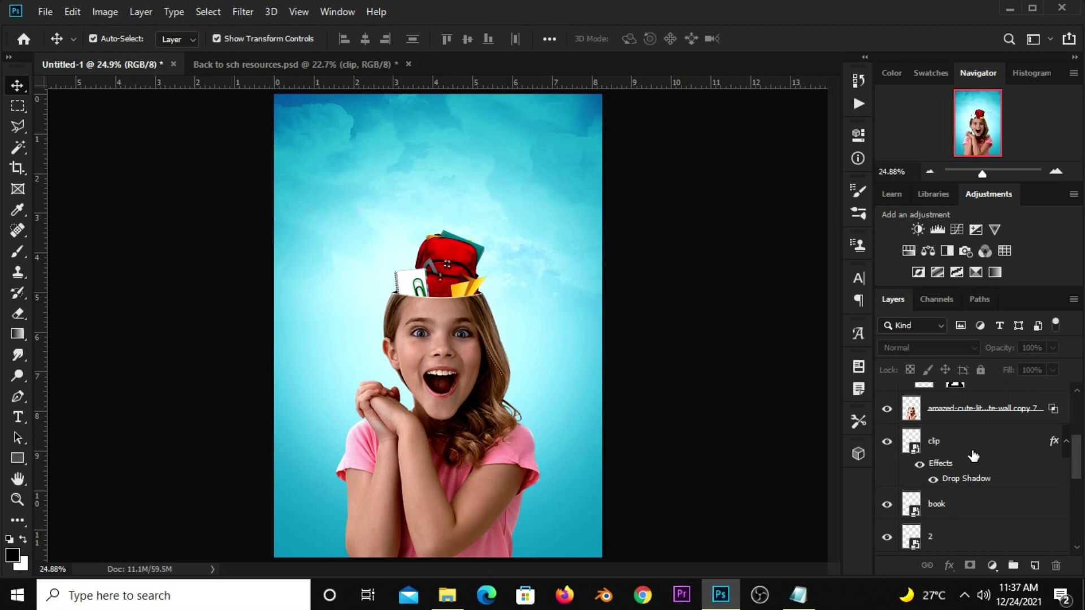
# Toggle the girl photo layer's visibility to compare the look
pyautogui.click(468, 382)
pyautogui.scroll(1, 954, 462)
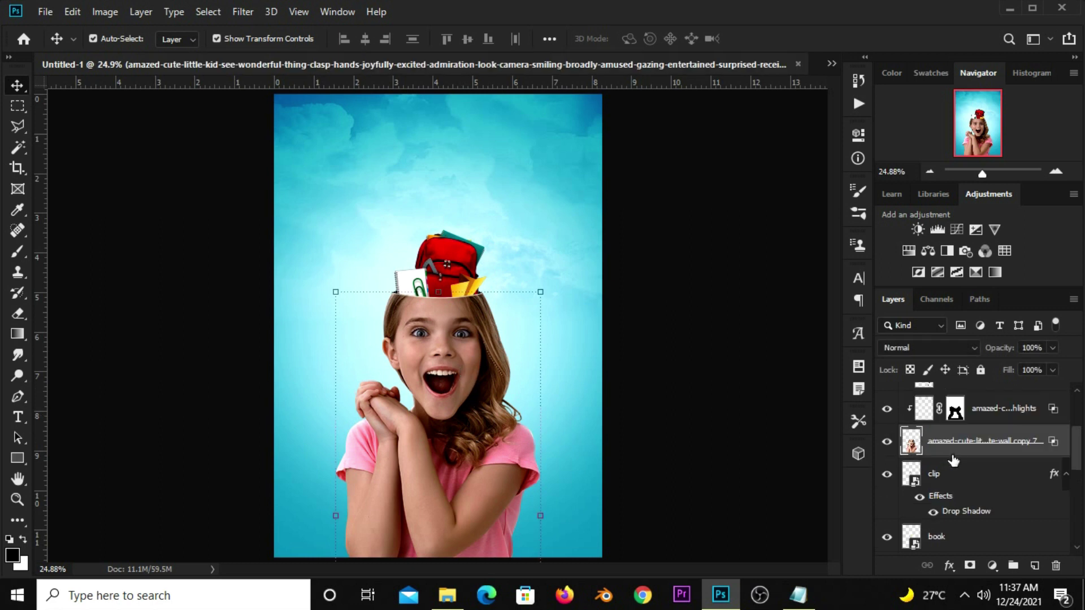
pyautogui.click(886, 441)
pyautogui.scroll(3, 951, 447)
pyautogui.scroll(1, 951, 448)
# Show the Curves 1 adjustment and lower its opacity to about 45%
pyautogui.click(934, 447)
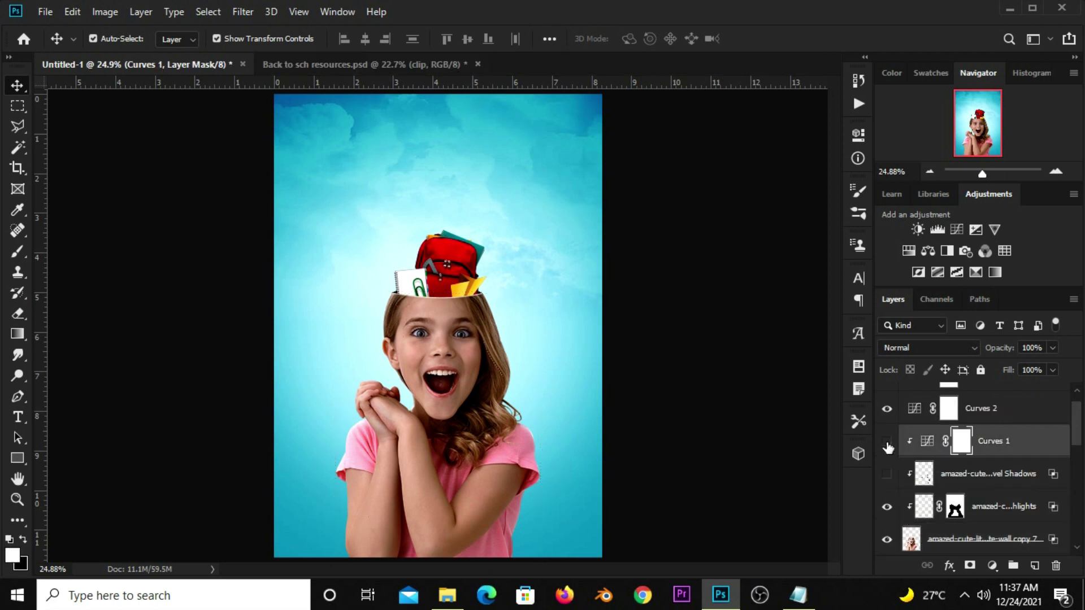
pyautogui.click(887, 442)
pyautogui.click(1052, 347)
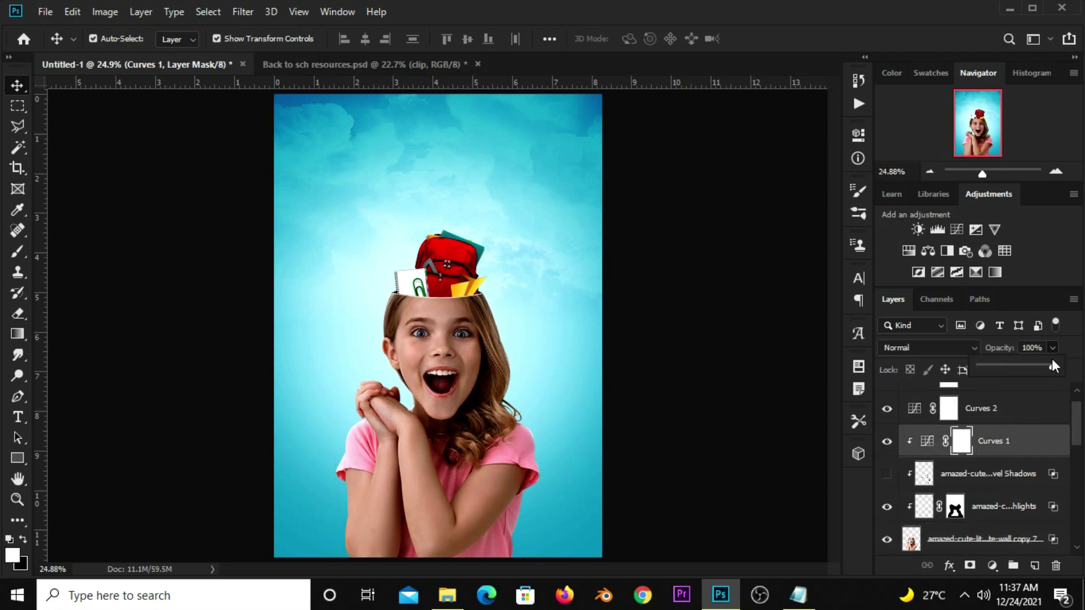
pyautogui.moveTo(1008, 368)
pyautogui.mouseDown()
pyautogui.moveTo(1022, 375)
pyautogui.moveTo(1013, 373)
pyautogui.mouseUp()
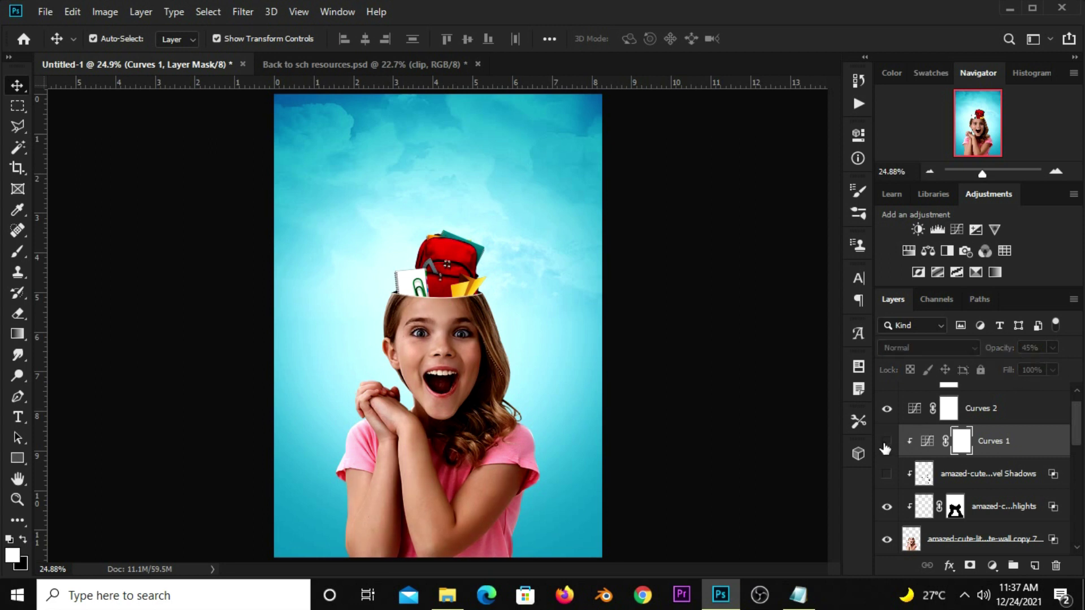
pyautogui.click(828, 415)
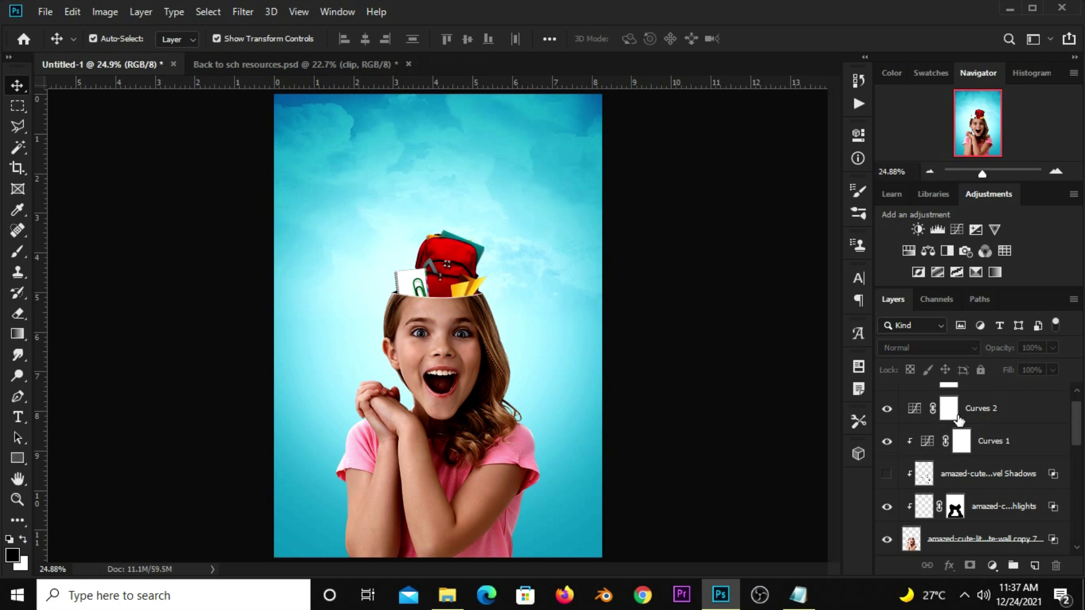
pyautogui.click(955, 415)
pyautogui.click(725, 390)
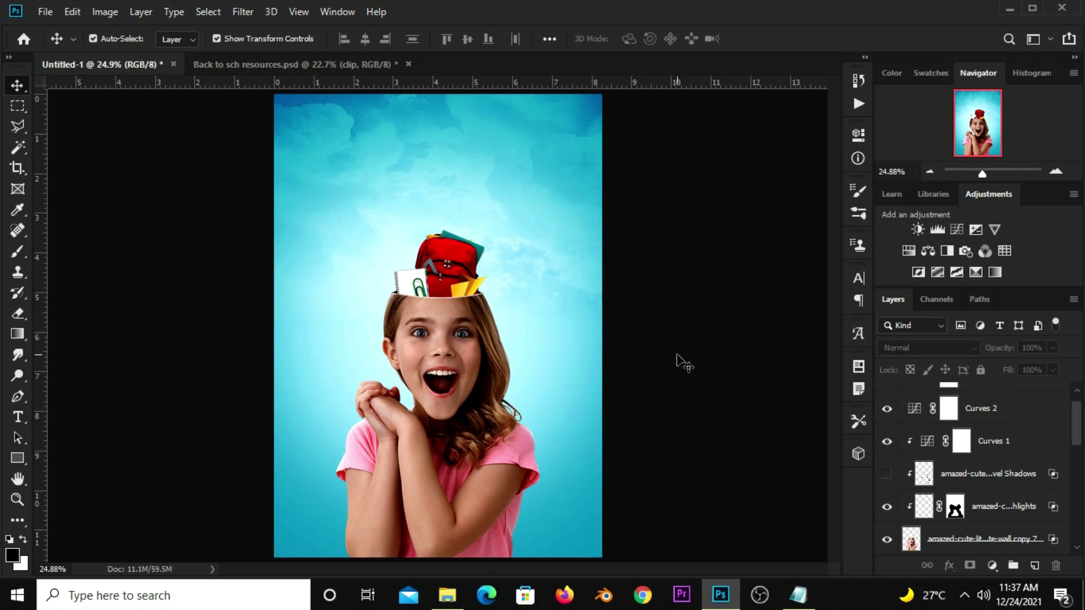
# Select and show the clip layer, then add a new empty layer above it
pyautogui.click(448, 291)
pyautogui.scroll(-1, 954, 481)
pyautogui.scroll(-1, 954, 482)
pyautogui.scroll(-1, 938, 487)
pyautogui.click(887, 441)
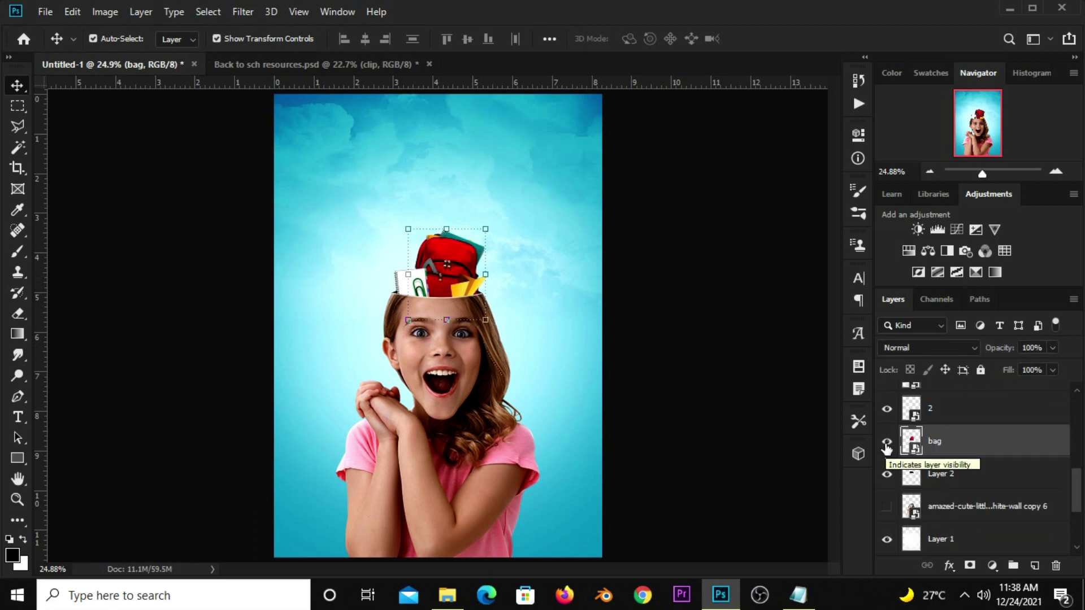
pyautogui.scroll(1, 960, 417)
pyautogui.click(960, 417)
pyautogui.scroll(1, 959, 429)
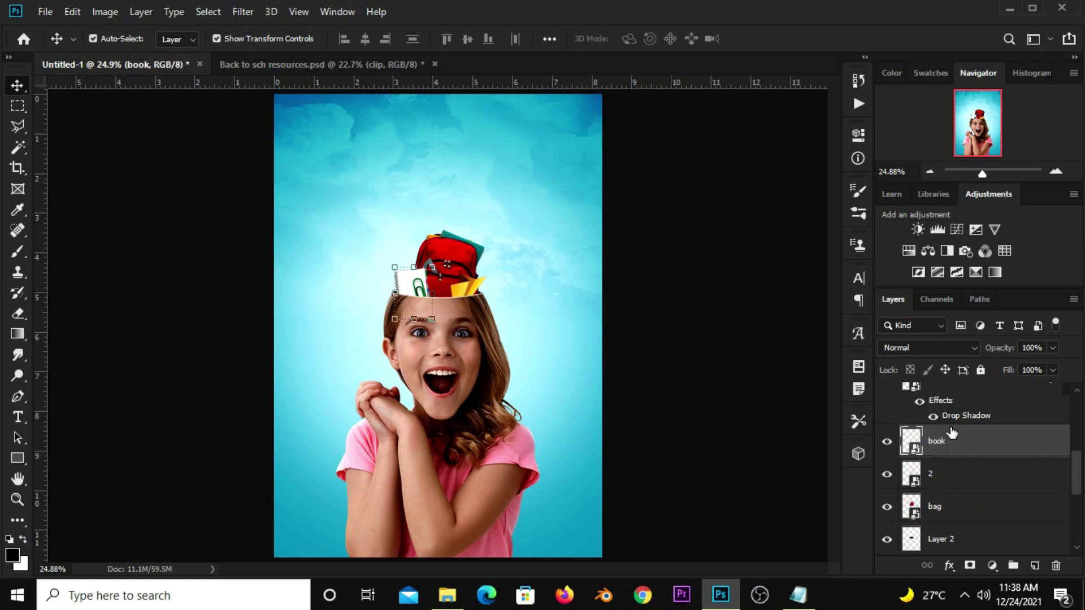
pyautogui.scroll(1, 952, 433)
pyautogui.click(945, 414)
pyautogui.click(886, 412)
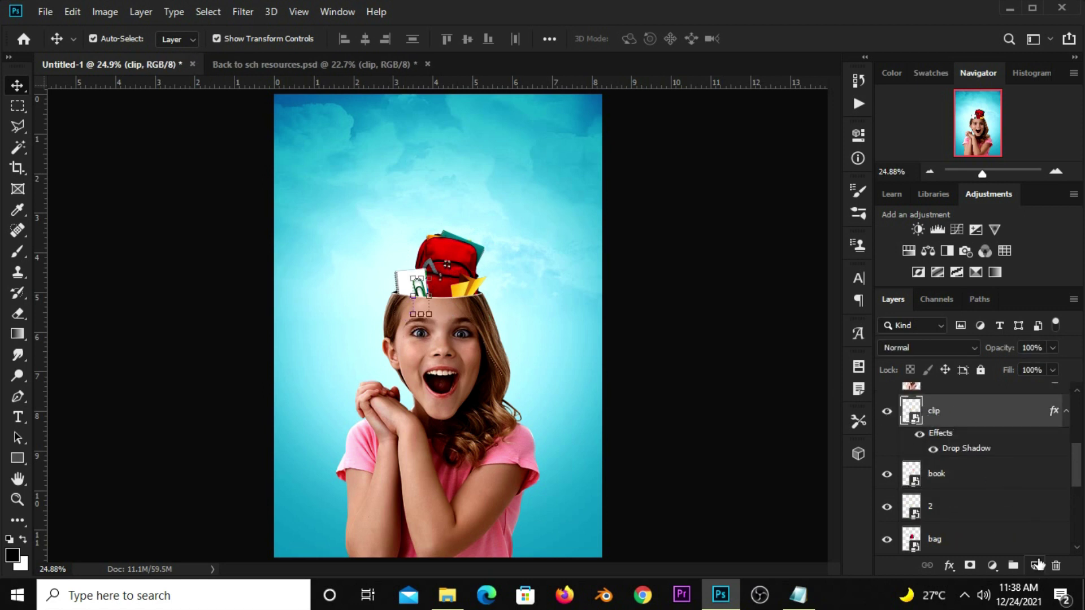
pyautogui.click(1036, 564)
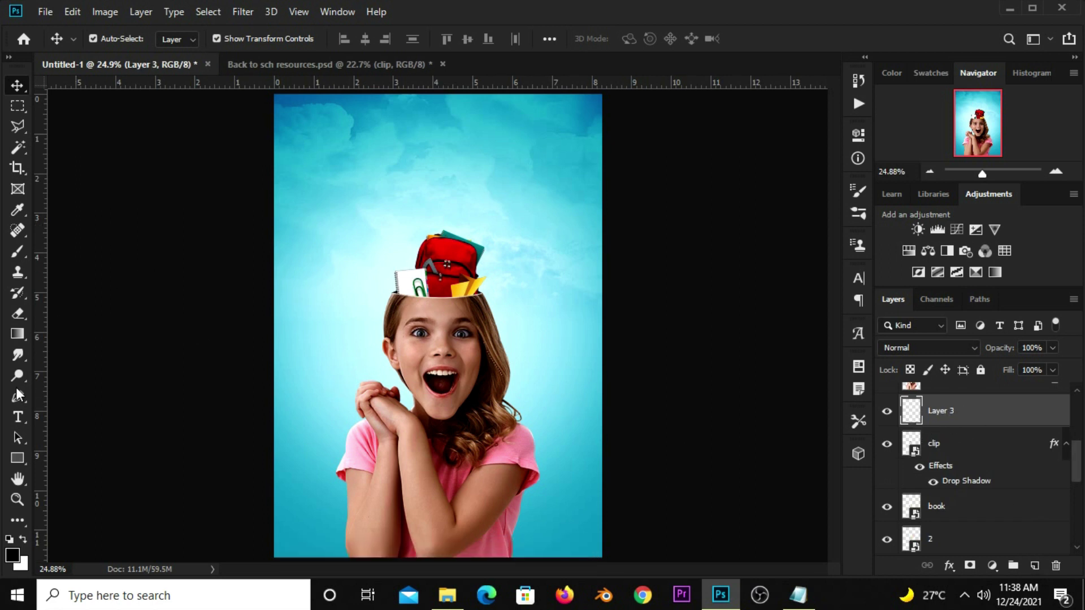
# Set up a fully soft black Brush with 0% hardness
pyautogui.click(18, 253)
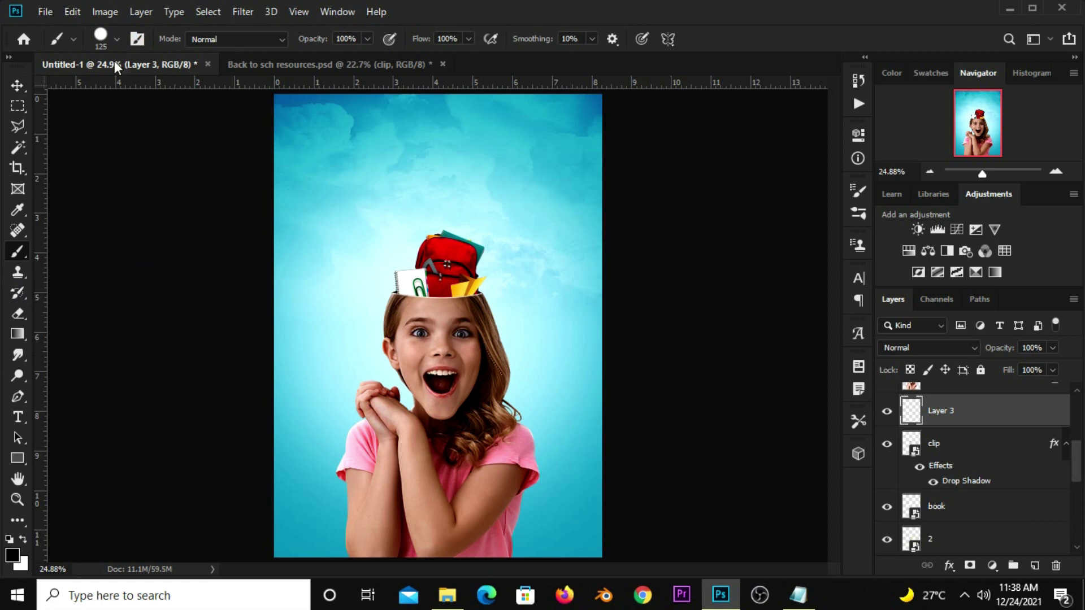
pyautogui.click(116, 39)
pyautogui.moveTo(122, 122); pyautogui.dragTo(90, 121)
pyautogui.moveTo(148, 92); pyautogui.dragTo(164, 88)
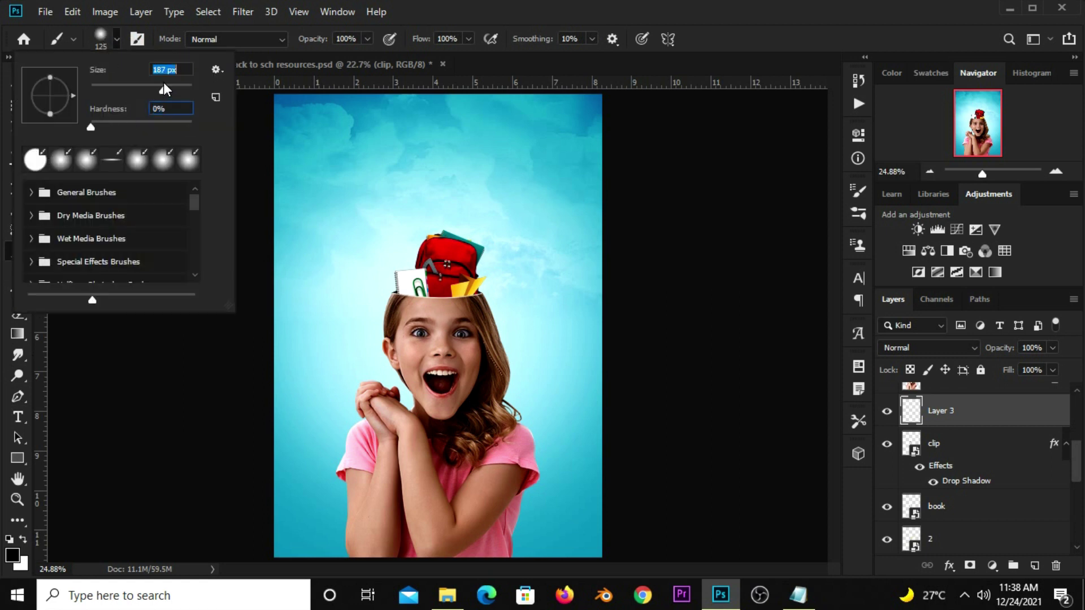
pyautogui.press('Return')
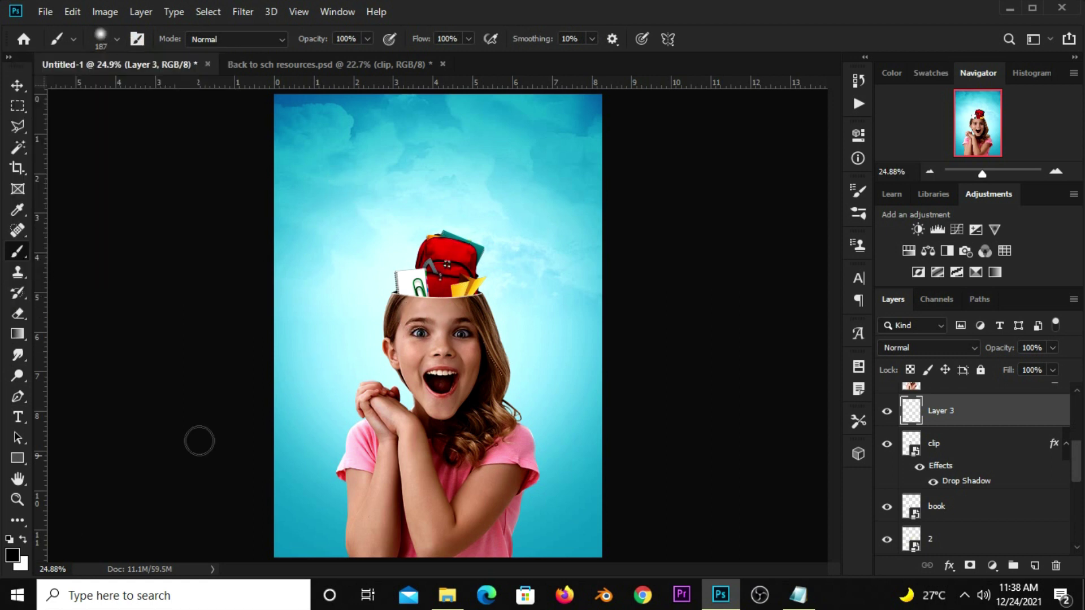
pyautogui.click(13, 555)
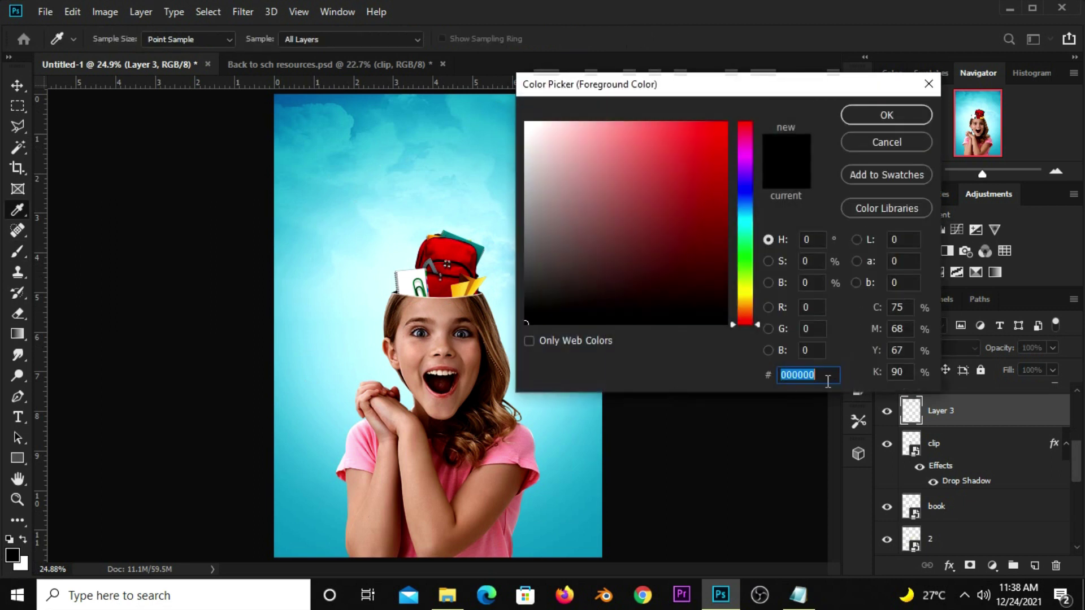
pyautogui.click(865, 120)
pyautogui.scroll(5, 419, 272)
pyautogui.press('[')
pyautogui.press('[')
pyautogui.press('[')
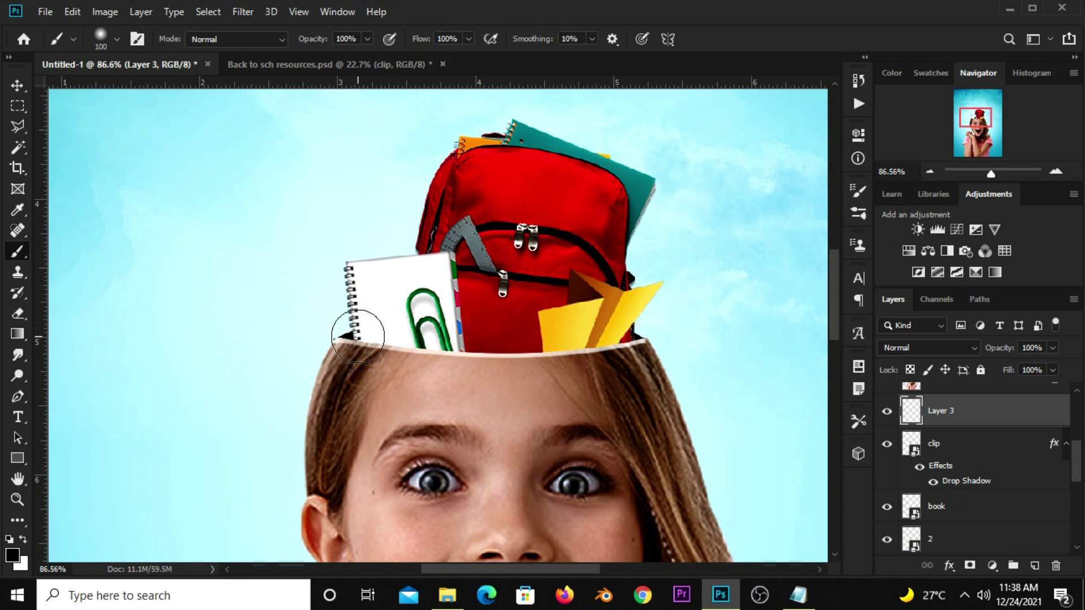
# Paint a faint shadow along the head rim at 27% brush opacity, 150 px size
pyautogui.moveTo(339, 327); pyautogui.dragTo(462, 346)
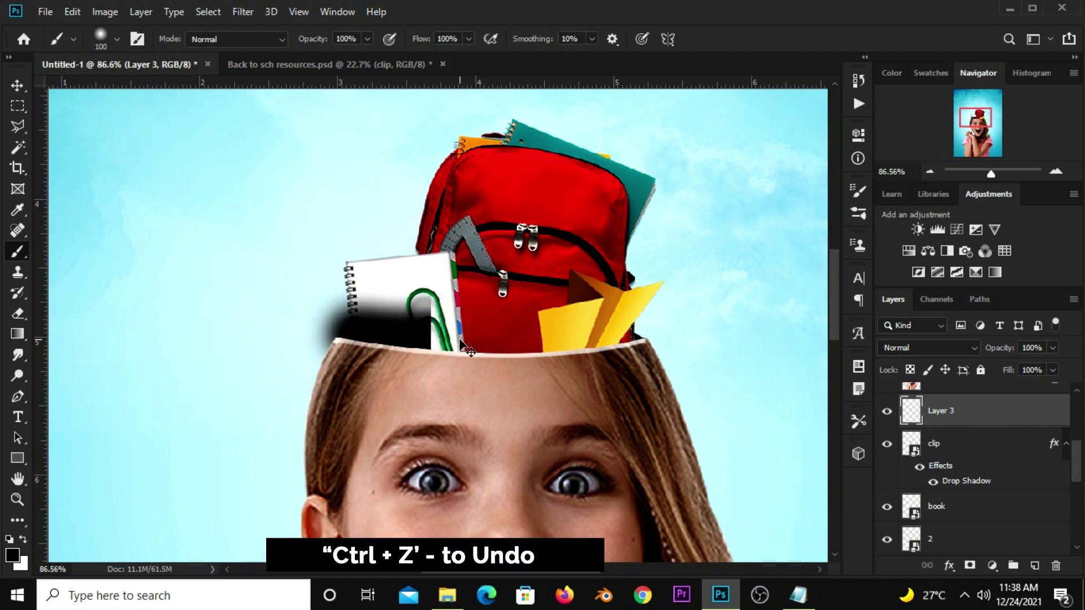
pyautogui.hotkey('ctrl', 'z')
pyautogui.hotkey('ctrl', 'z')
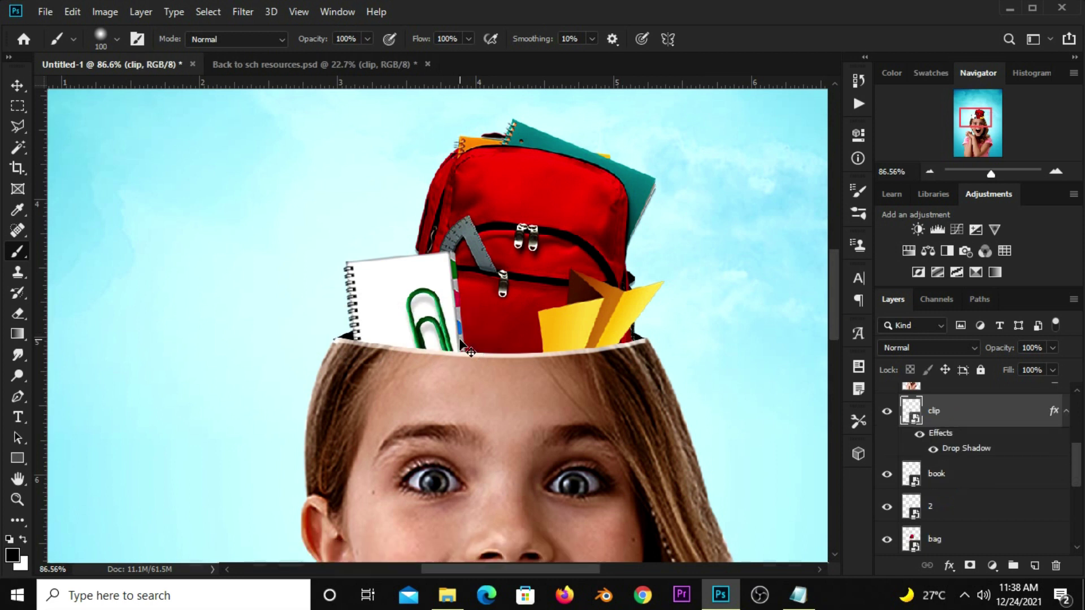
pyautogui.hotkey('ctrl', 'shift', 'z')
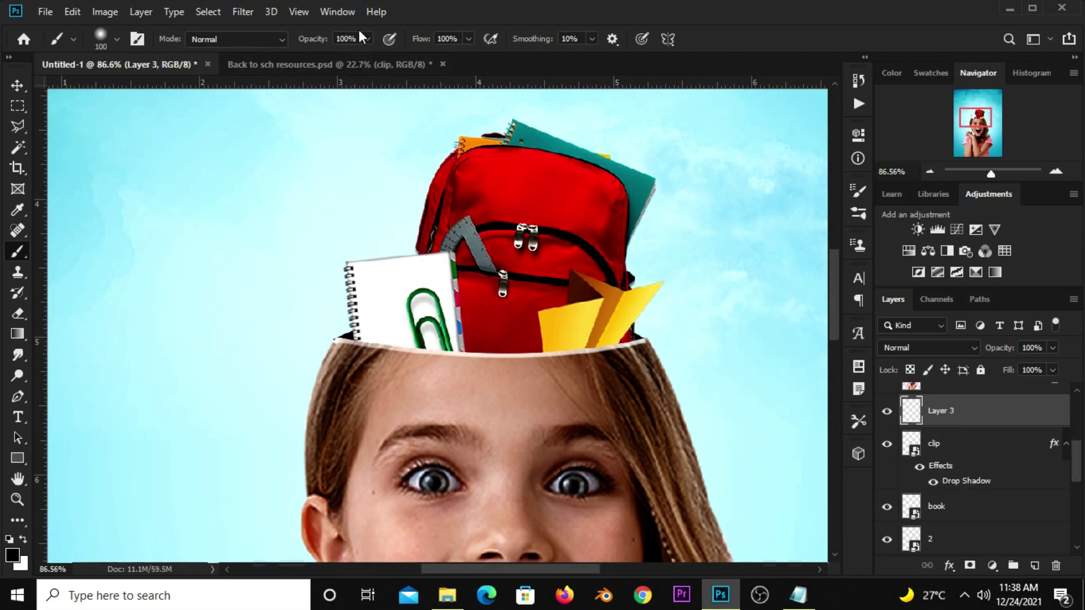
pyautogui.click(368, 39)
pyautogui.moveTo(371, 57); pyautogui.dragTo(316, 57)
pyautogui.press(']')
pyautogui.press(']')
pyautogui.moveTo(391, 365)
pyautogui.mouseDown()
pyautogui.moveTo(475, 367)
pyautogui.moveTo(604, 342)
pyautogui.moveTo(438, 371)
pyautogui.mouseUp()
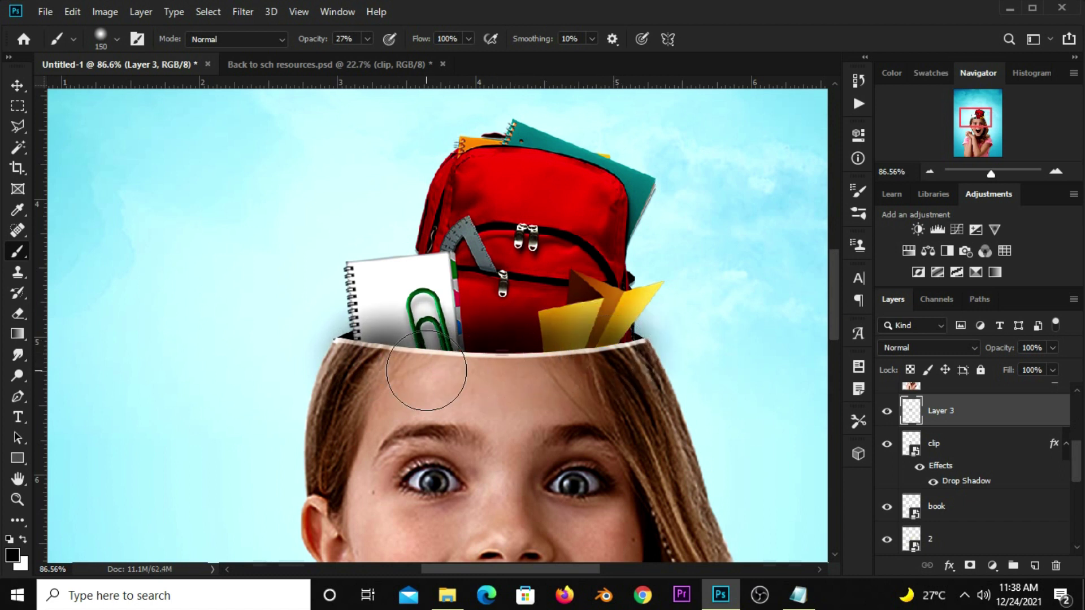
pyautogui.moveTo(424, 359); pyautogui.dragTo(434, 347)
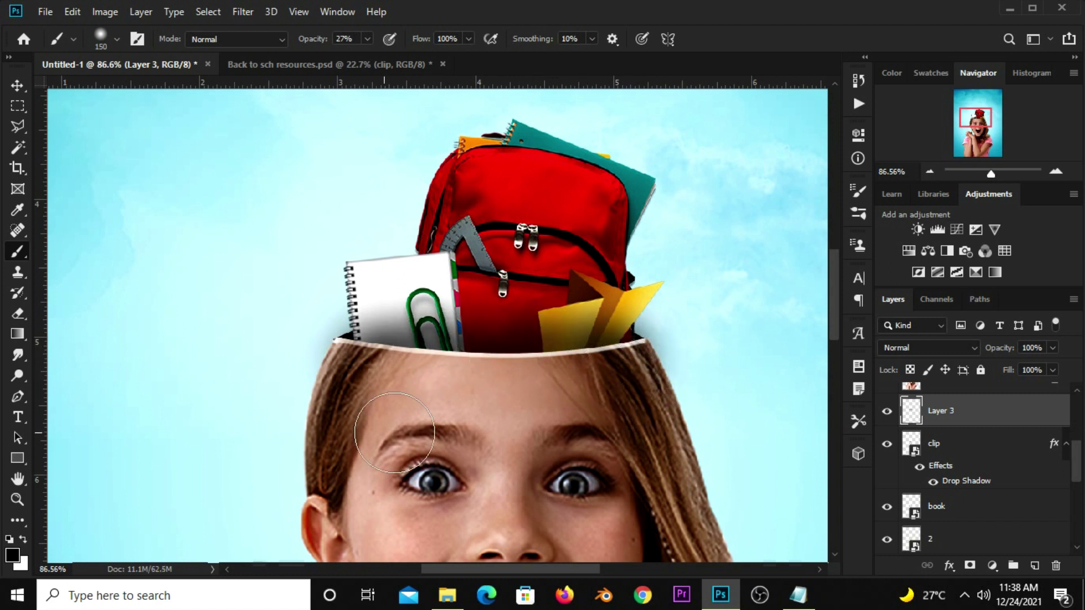
pyautogui.moveTo(356, 390); pyautogui.dragTo(370, 362)
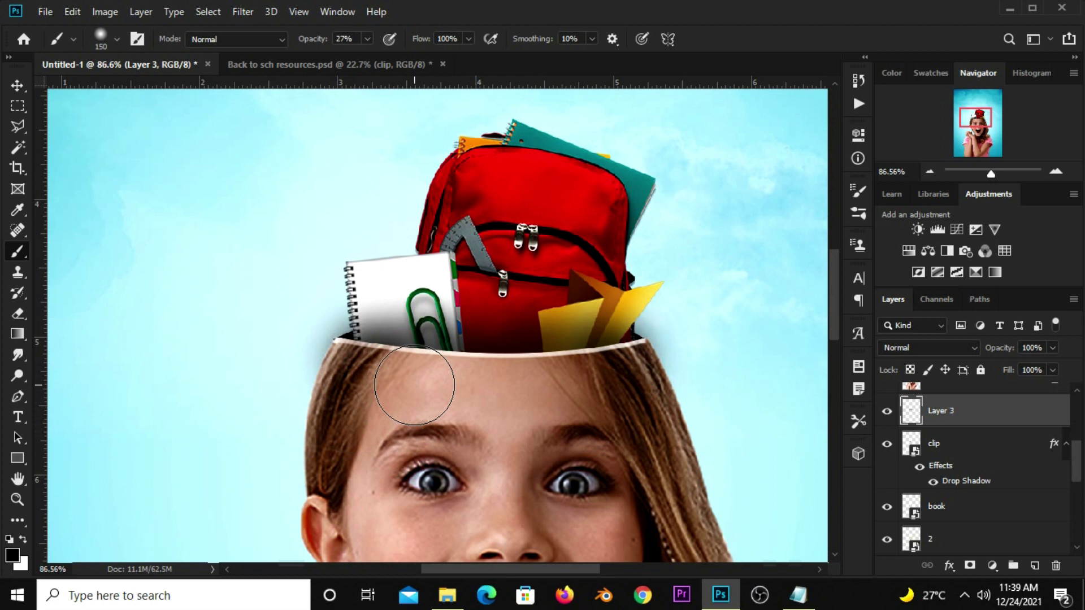
# Lower the rim shadow layer's opacity to 80%, comparing before and after
pyautogui.click(887, 411)
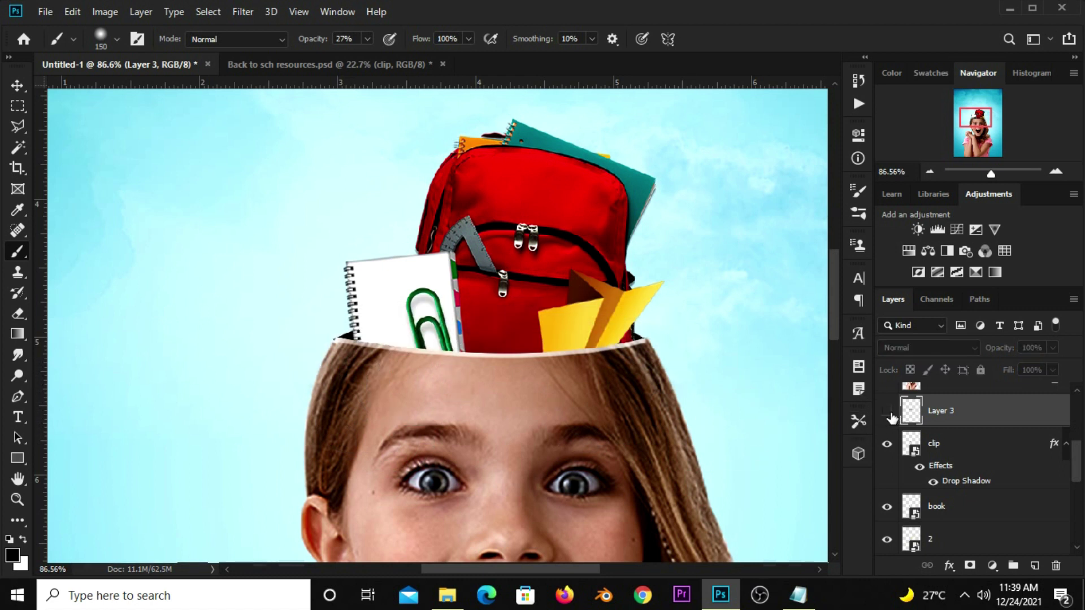
pyautogui.click(887, 411)
pyautogui.click(1053, 348)
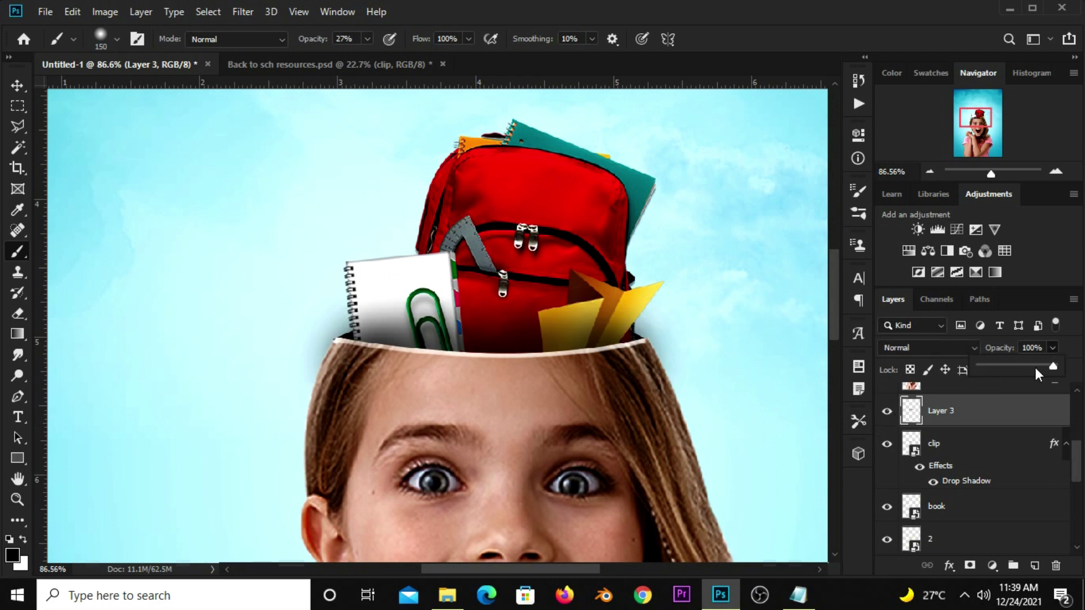
pyautogui.moveTo(1036, 369); pyautogui.dragTo(1039, 367)
pyautogui.click(885, 412)
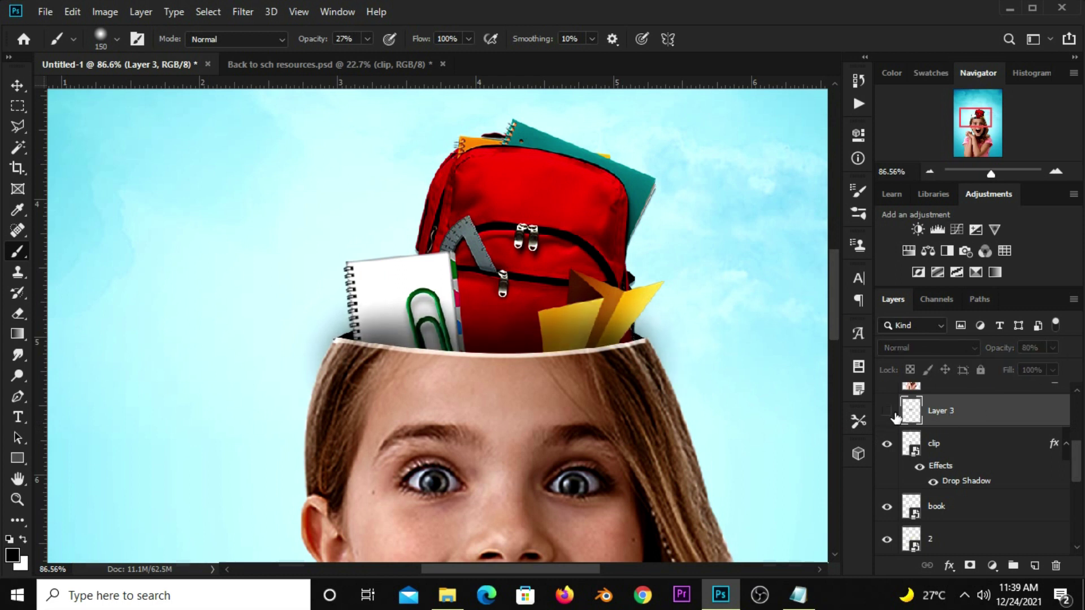
# Mask away stray shadow near the yellow folder and notebook edge at 82% brush opacity
pyautogui.click(968, 566)
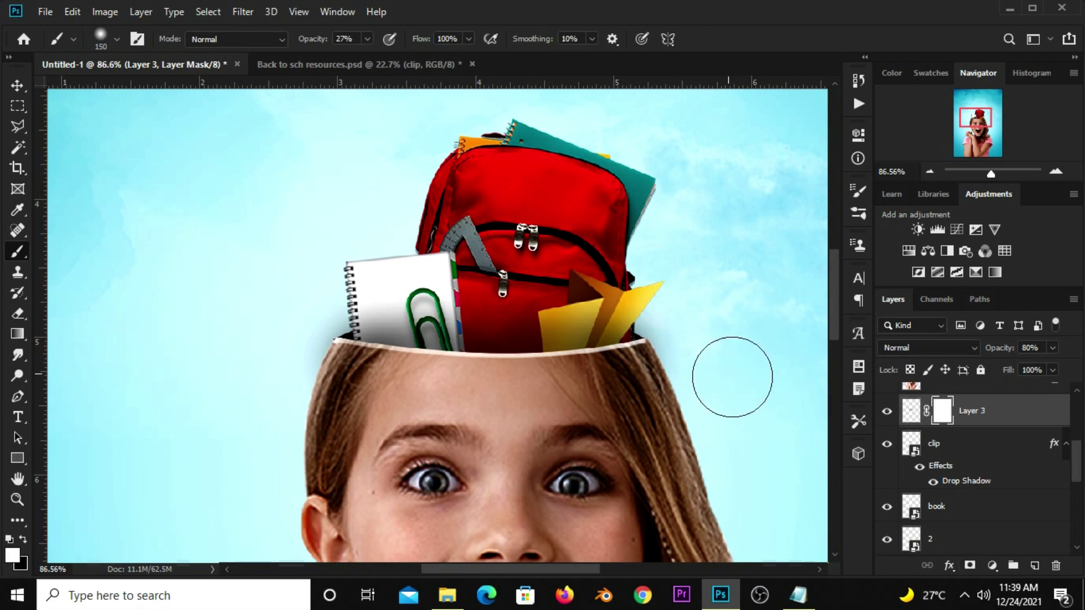
pyautogui.click(20, 541)
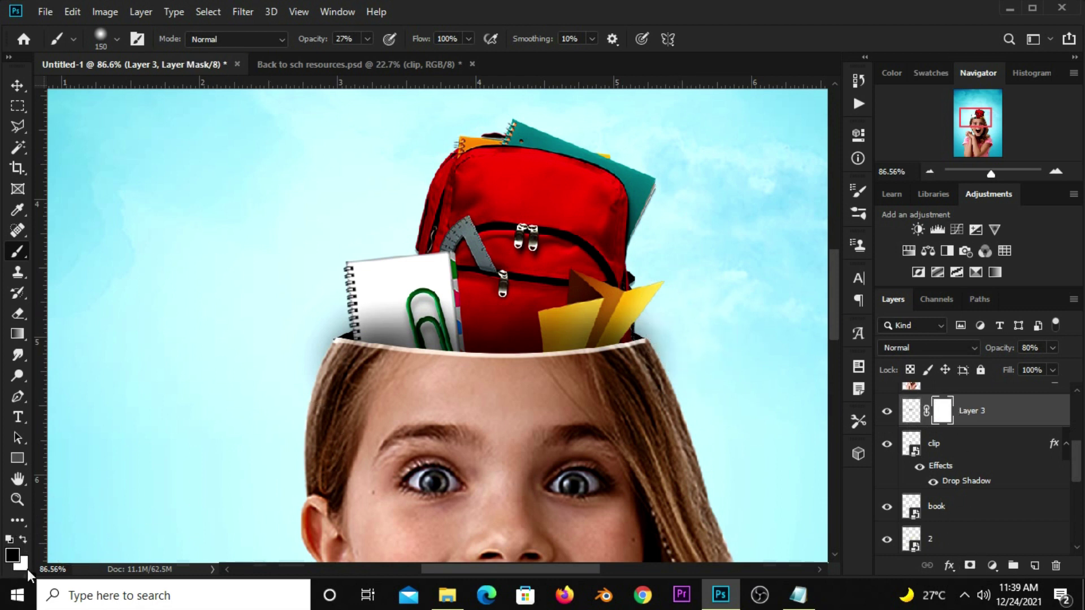
pyautogui.moveTo(702, 347)
pyautogui.mouseDown()
pyautogui.moveTo(665, 271)
pyautogui.moveTo(690, 329)
pyautogui.mouseUp()
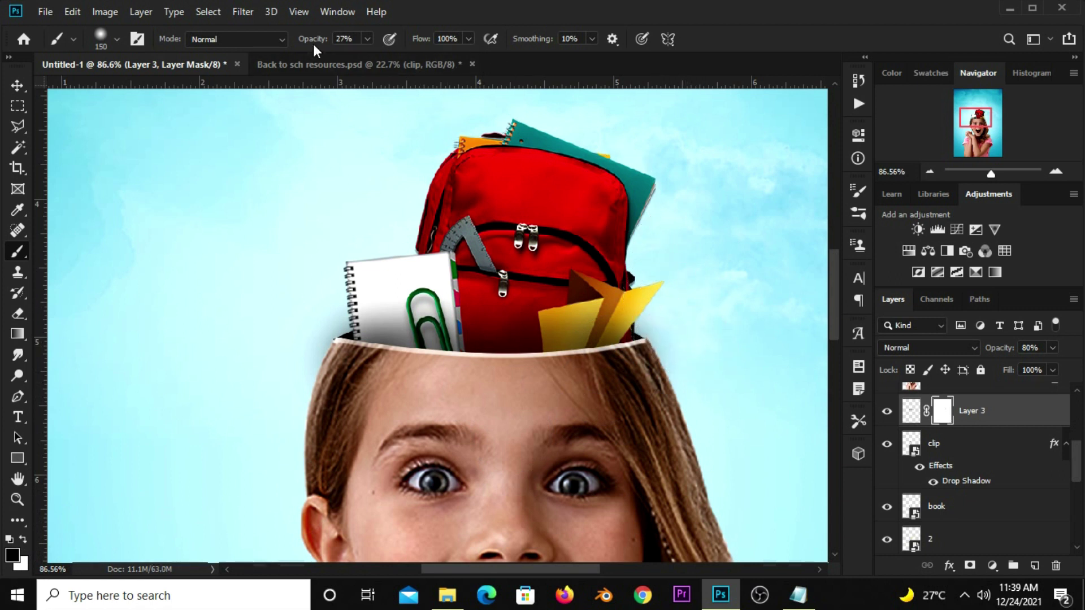
pyautogui.click(368, 38)
pyautogui.moveTo(408, 60); pyautogui.dragTo(409, 60)
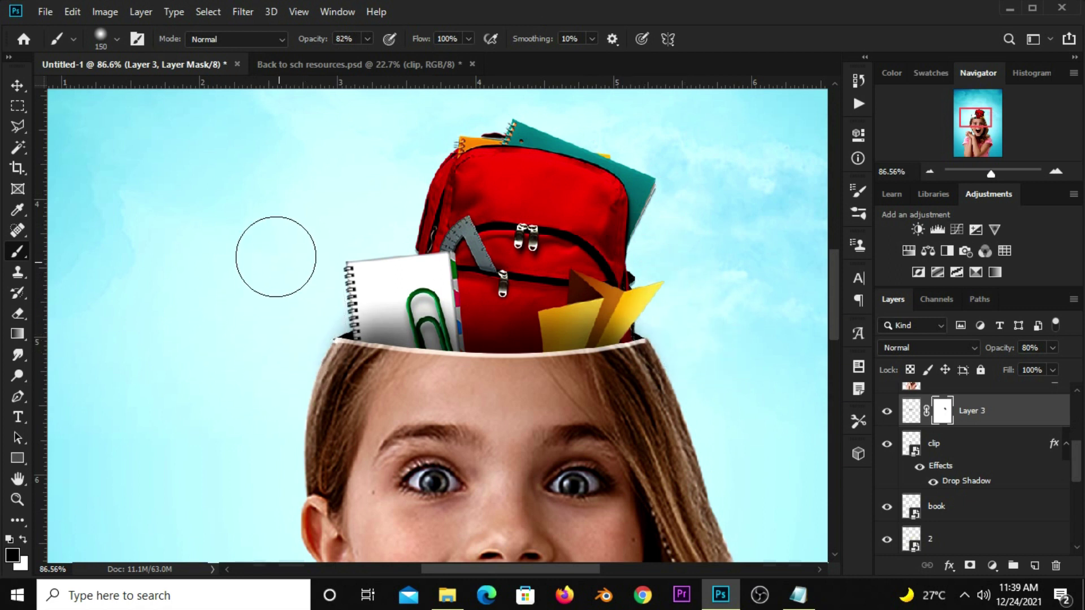
pyautogui.moveTo(274, 334); pyautogui.dragTo(294, 347)
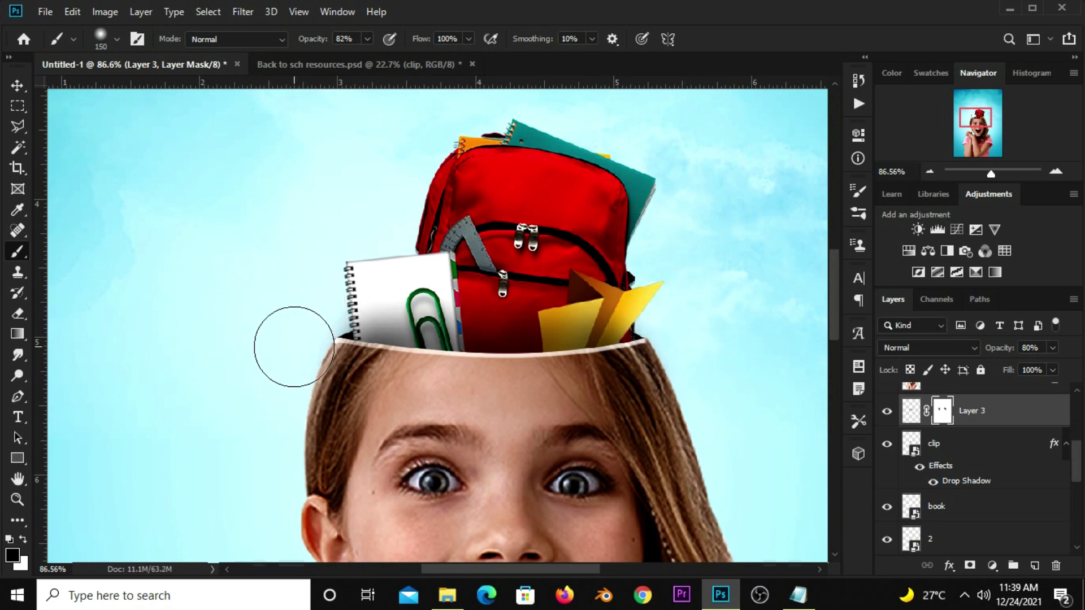
# Switch to the Move tool and select the head-rim piece, Layer 2
pyautogui.click(18, 85)
pyautogui.click(56, 80)
pyautogui.click(158, 237)
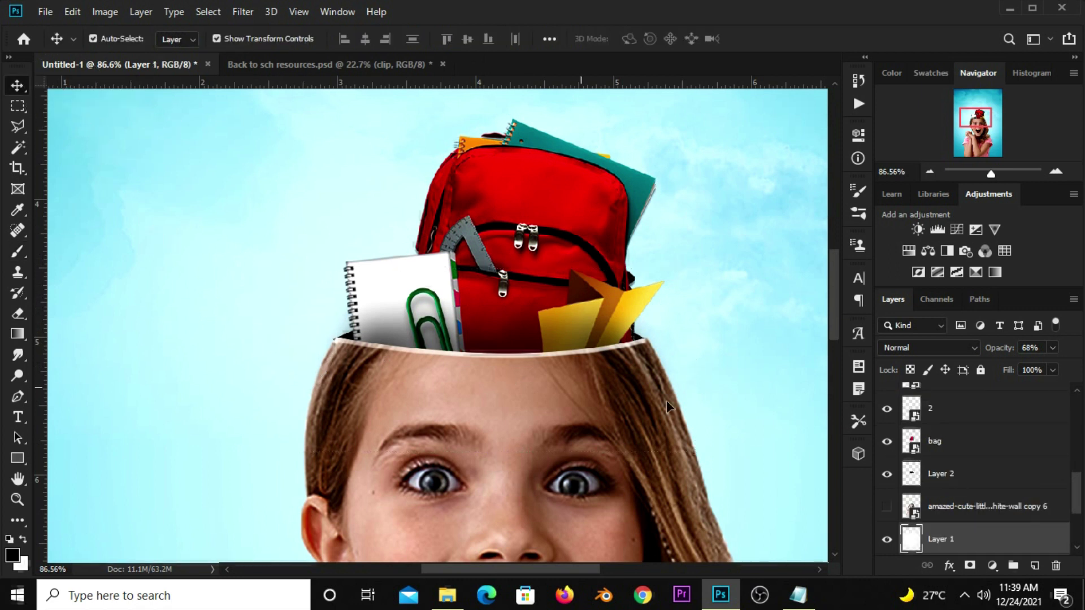
pyautogui.click(955, 476)
pyautogui.click(887, 476)
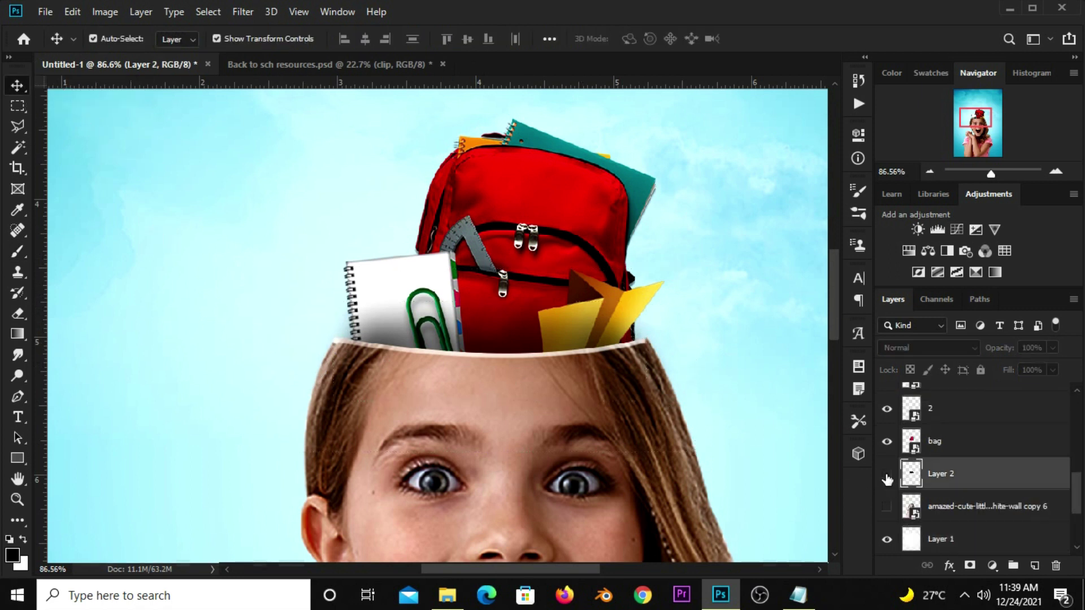
pyautogui.click(887, 474)
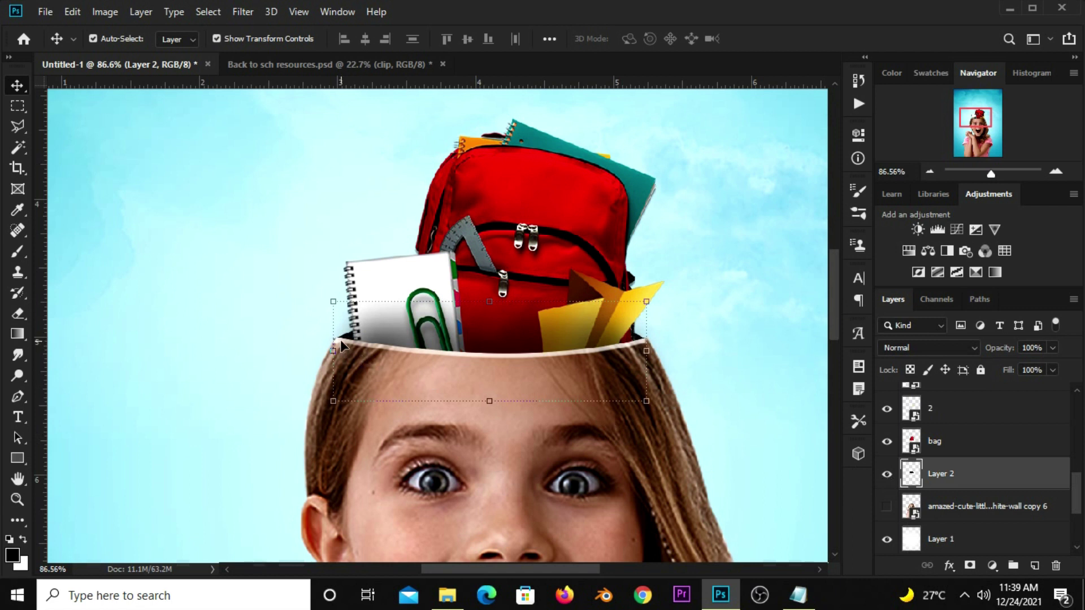
pyautogui.click(344, 301)
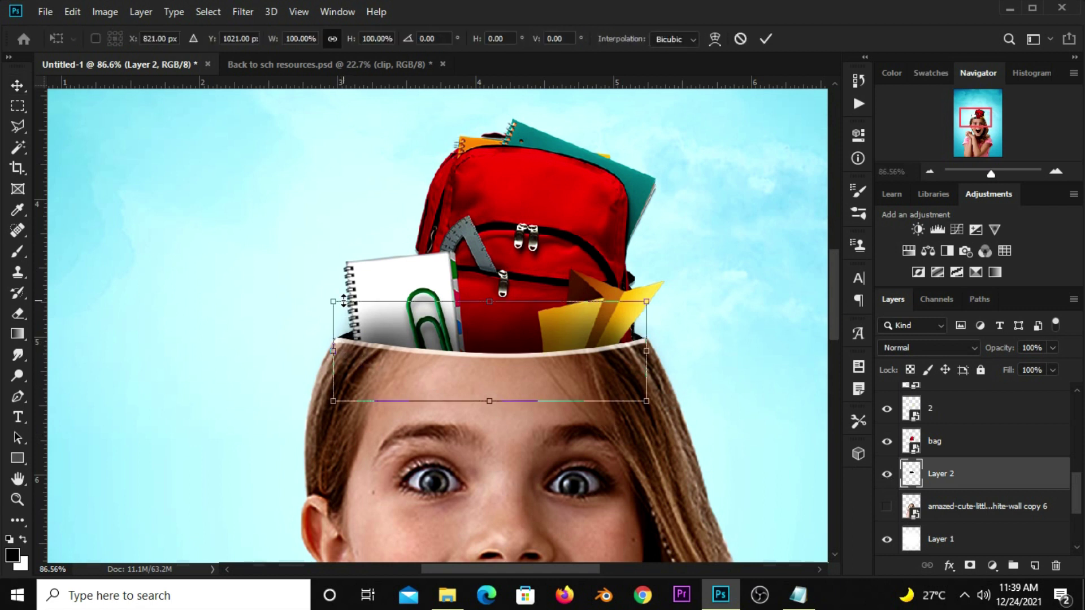
pyautogui.rightClick(364, 338)
pyautogui.click(417, 441)
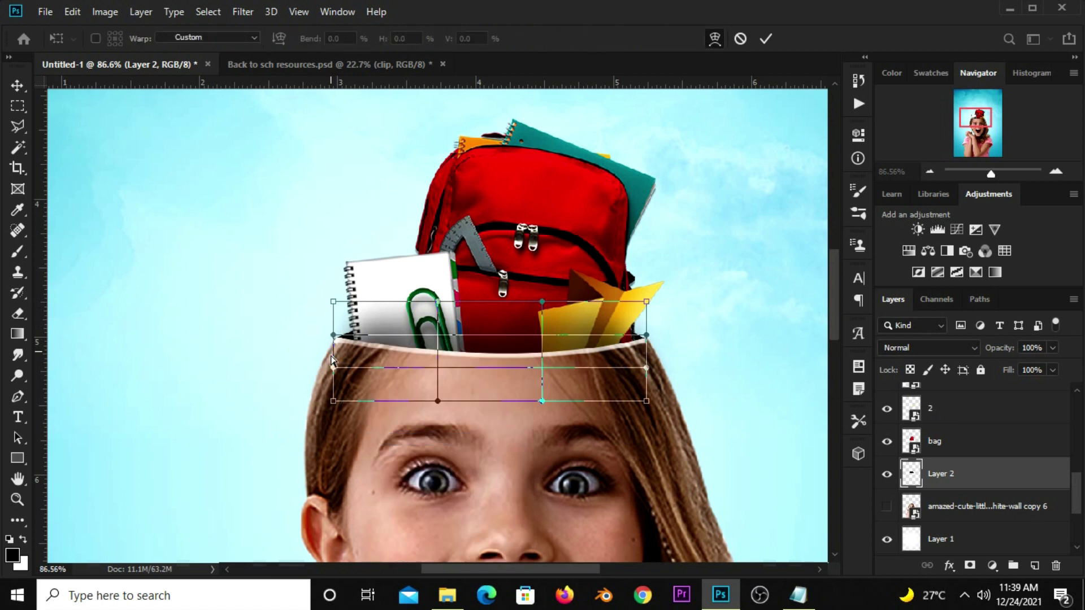
pyautogui.moveTo(334, 339); pyautogui.dragTo(334, 335)
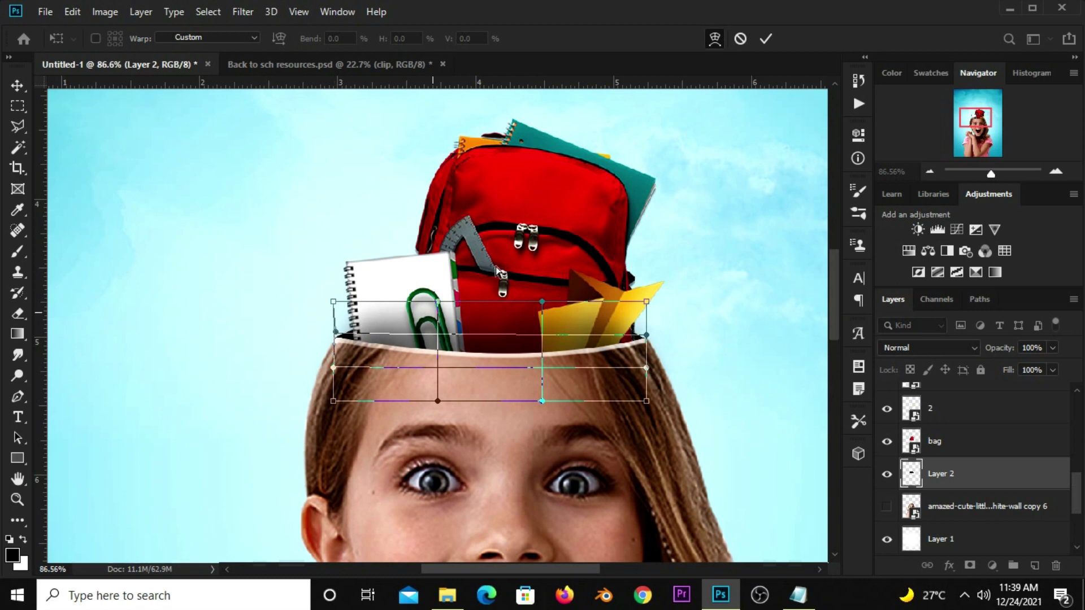
pyautogui.click(766, 39)
pyautogui.click(252, 260)
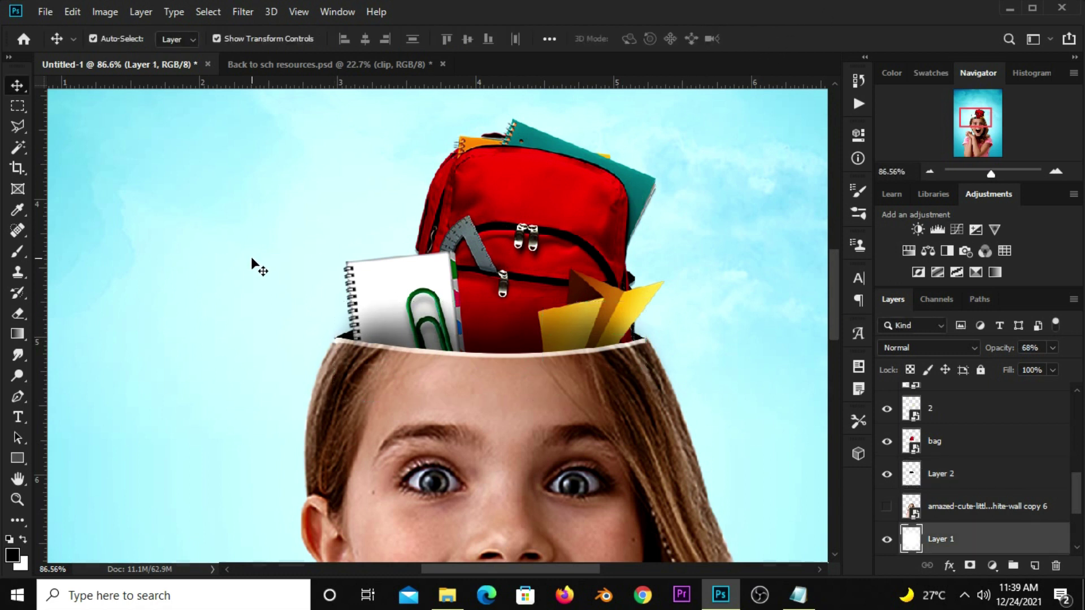
pyautogui.click(347, 338)
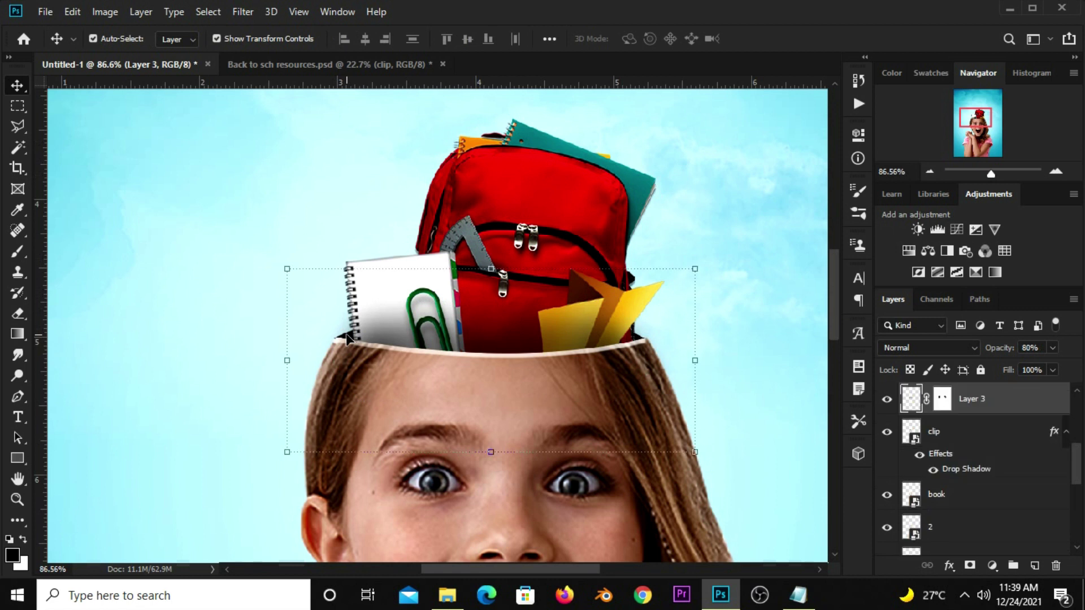
pyautogui.scroll(-1, 955, 486)
pyautogui.scroll(-1, 955, 491)
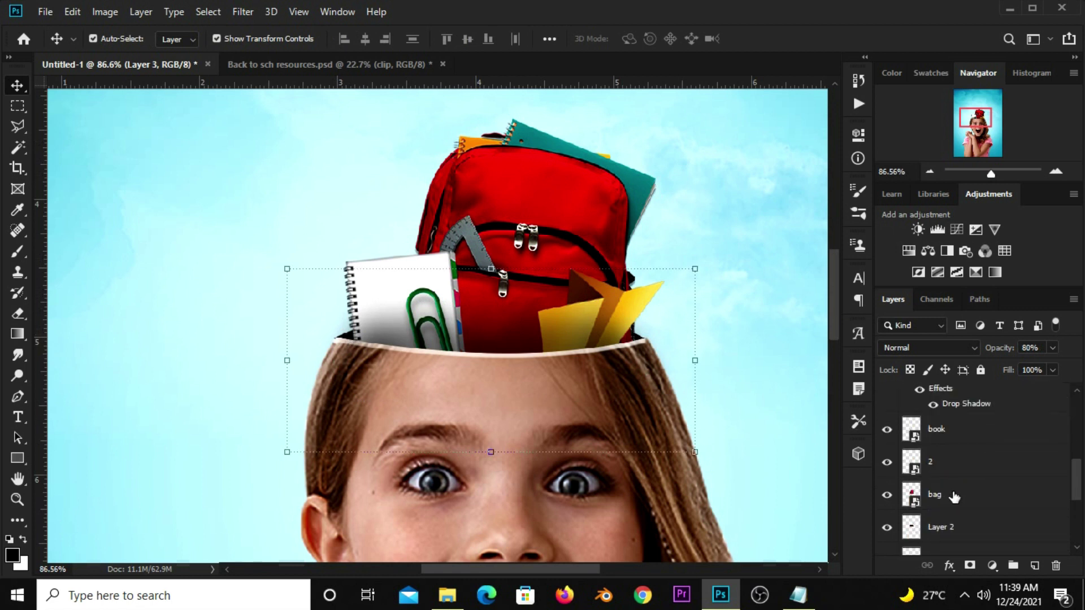
pyautogui.click(945, 527)
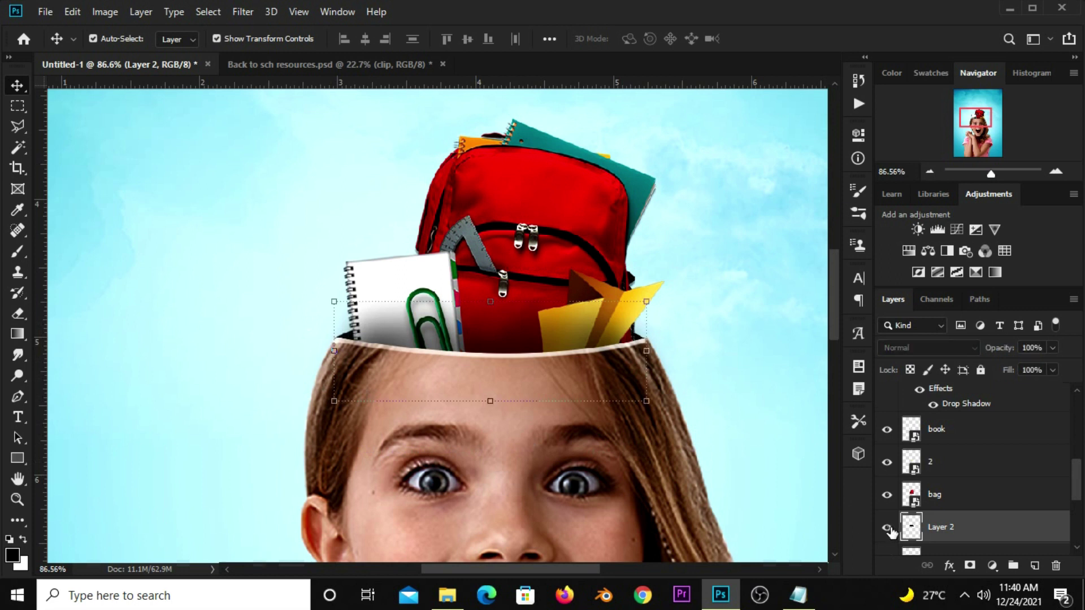
pyautogui.click(191, 371)
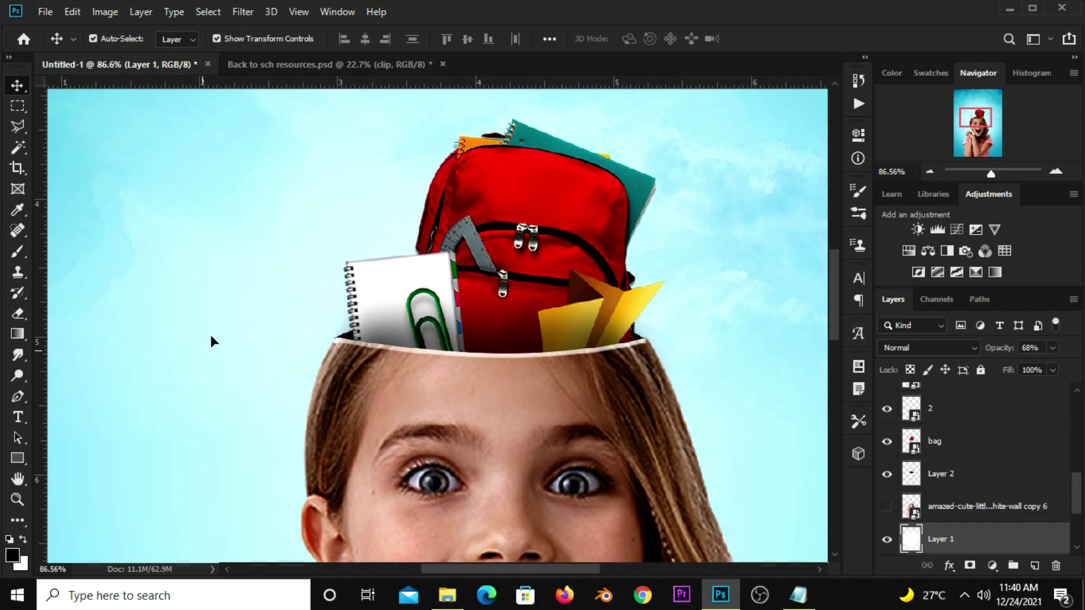
pyautogui.scroll(-1, 224, 310)
pyautogui.scroll(-1, 223, 310)
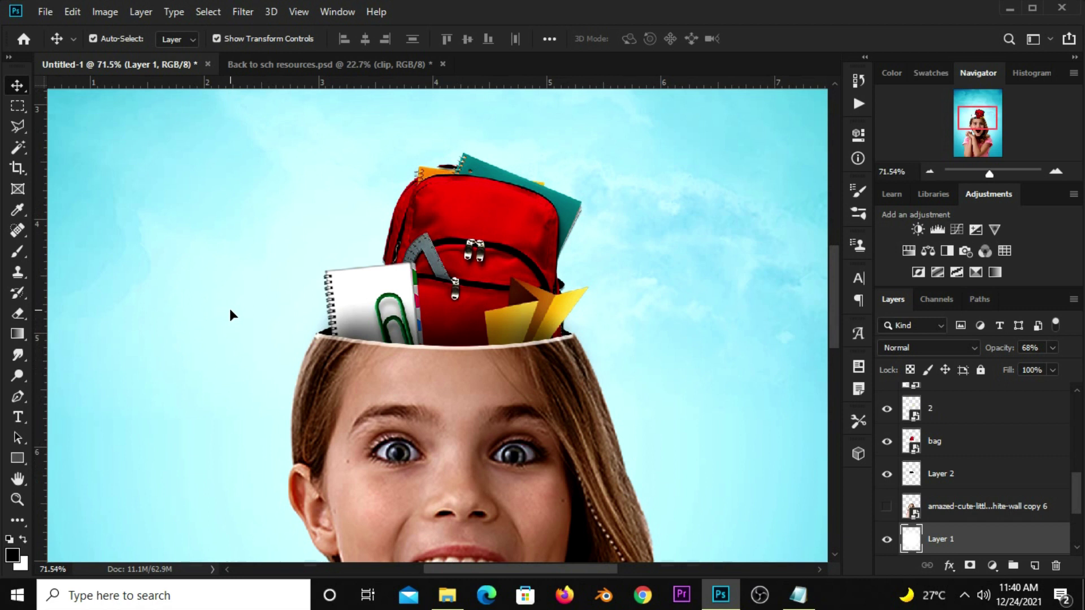
pyautogui.click(516, 317)
pyautogui.click(887, 410)
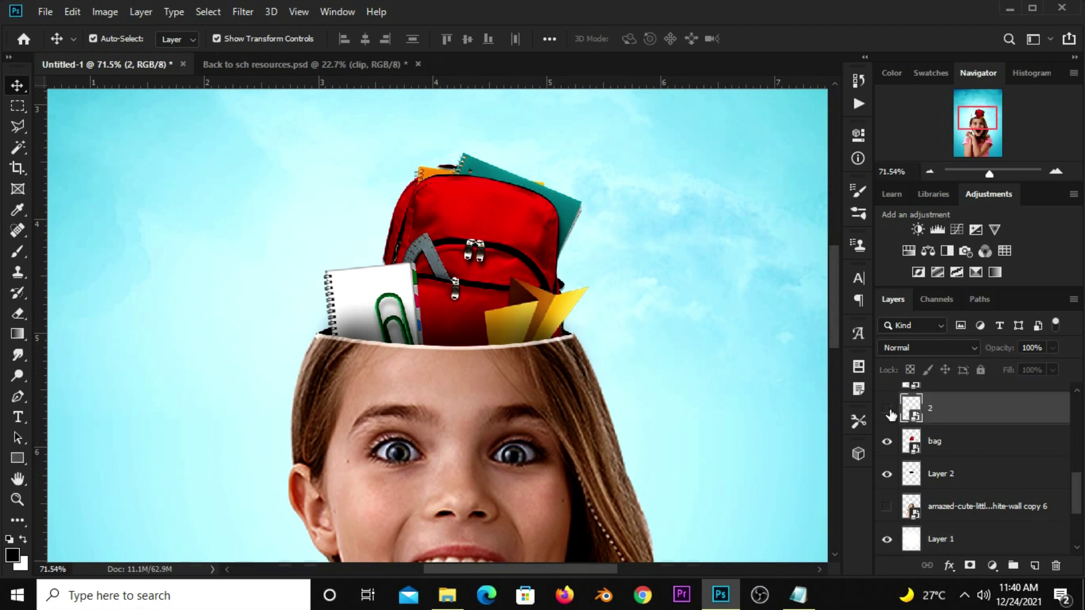
pyautogui.click(887, 409)
pyautogui.click(941, 449)
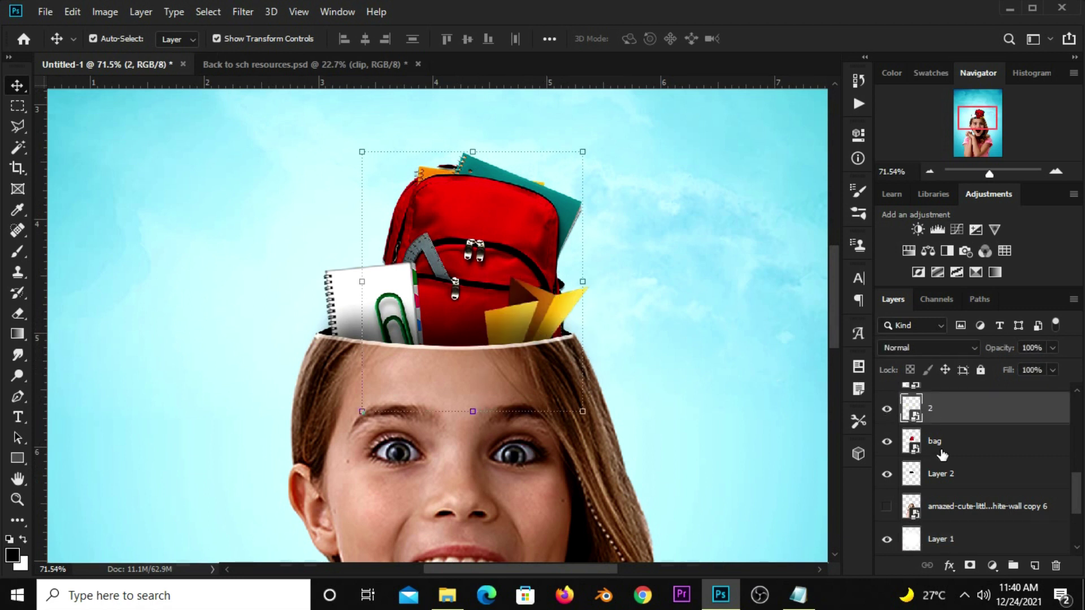
# Paint soft shading over the bag and items on new Layer 4 at 37% brush opacity, layer at 58%
pyautogui.click(1035, 566)
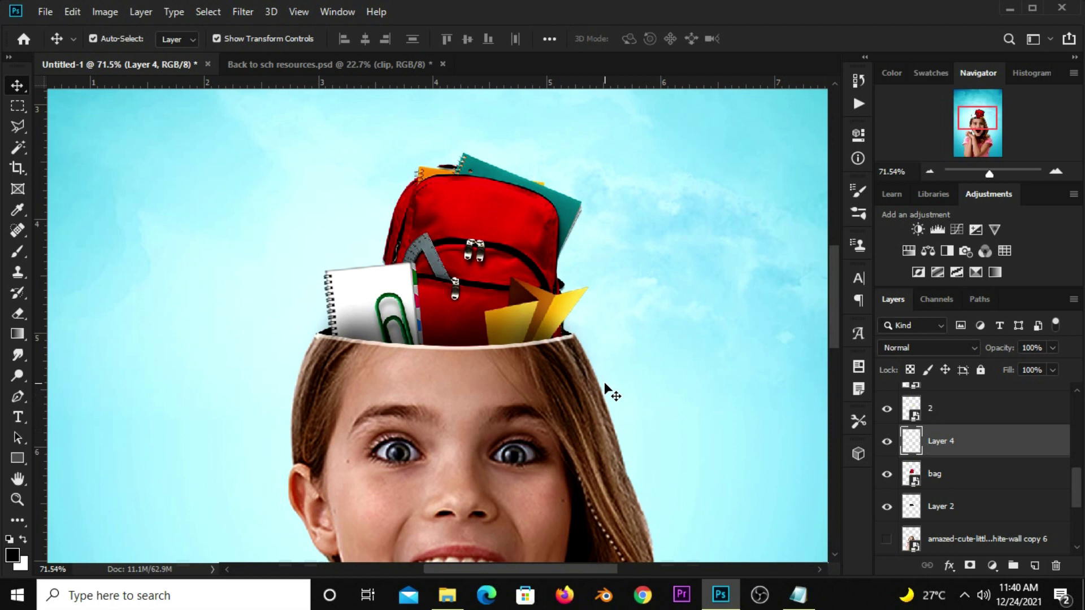
pyautogui.click(17, 251)
pyautogui.rightClick(18, 252)
pyautogui.click(92, 252)
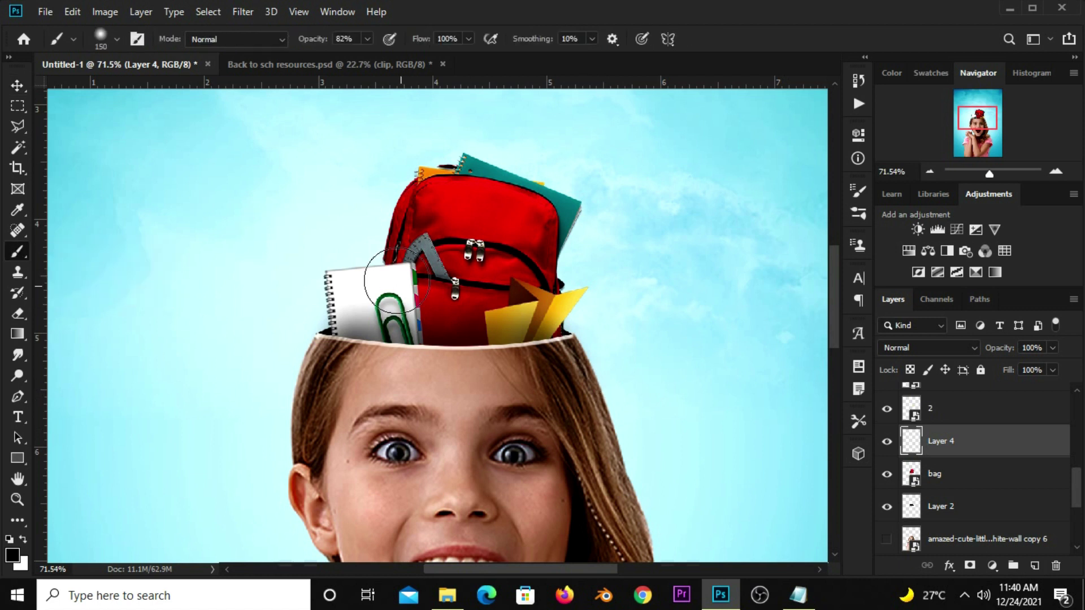
pyautogui.click(519, 309)
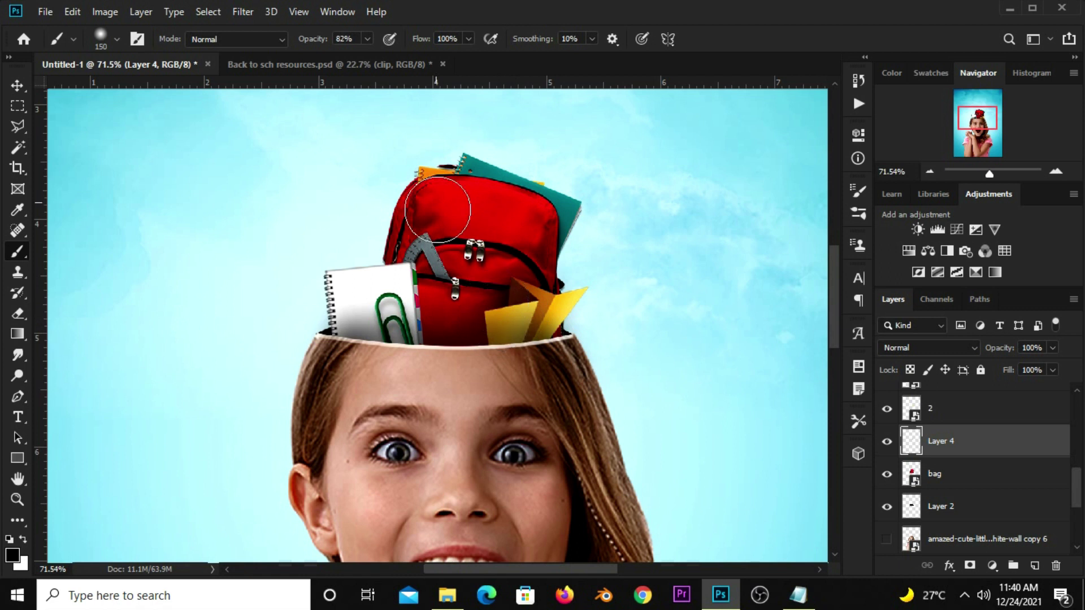
pyautogui.click(366, 39)
pyautogui.moveTo(340, 58); pyautogui.dragTo(336, 58)
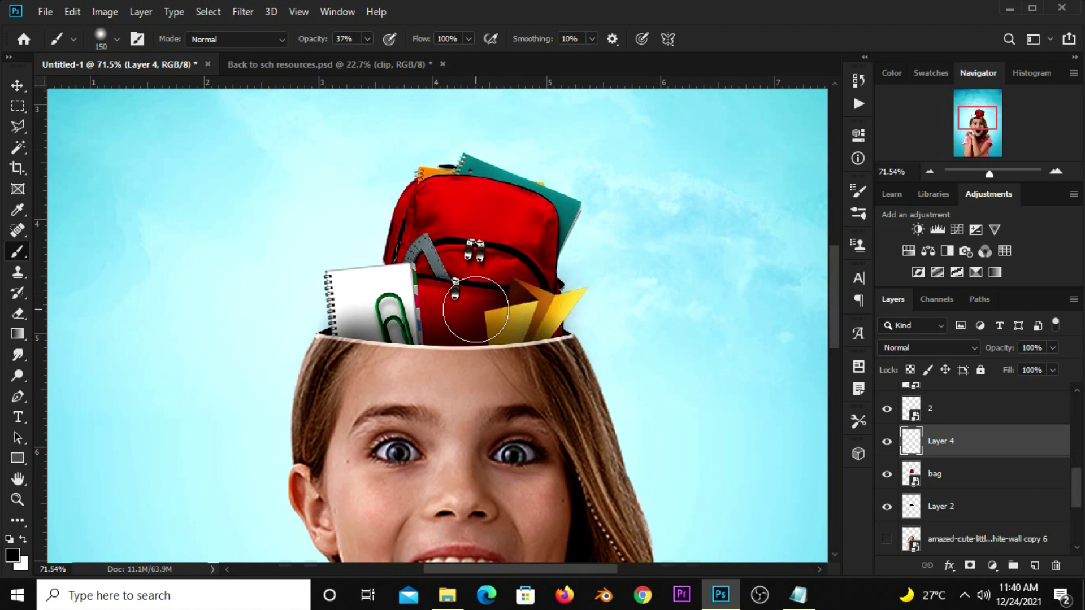
pyautogui.moveTo(389, 295); pyautogui.dragTo(395, 327)
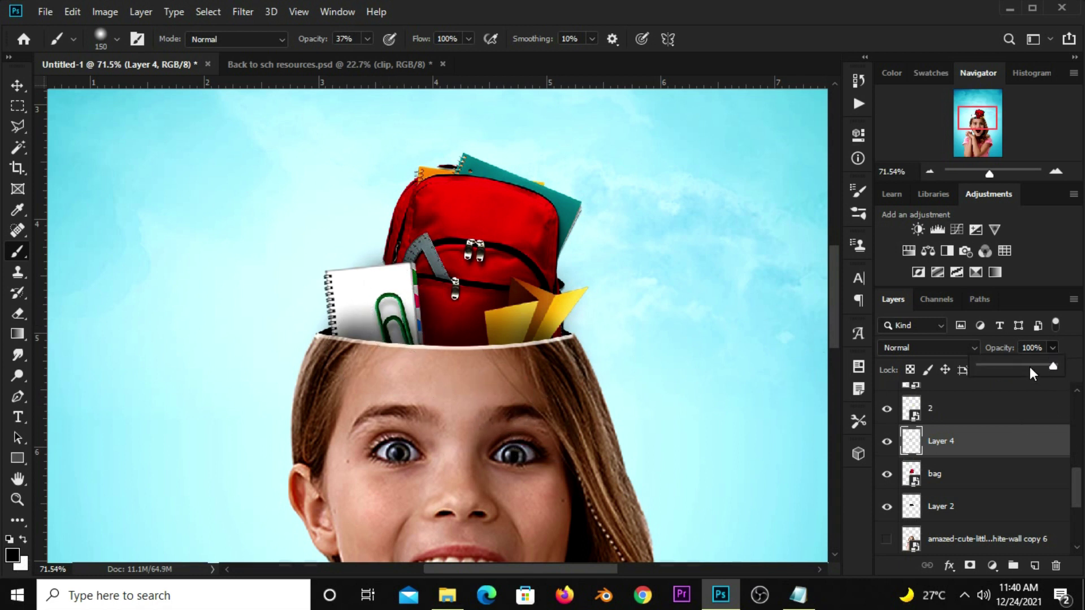
pyautogui.moveTo(1022, 365); pyautogui.dragTo(1024, 366)
pyautogui.click(936, 447)
pyautogui.click(887, 442)
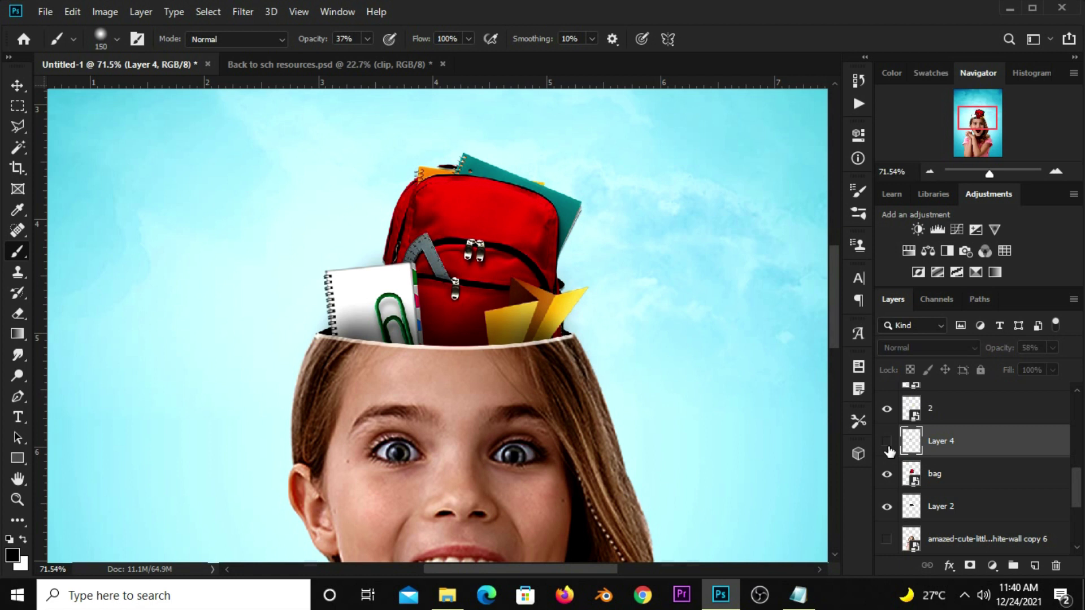
pyautogui.click(888, 442)
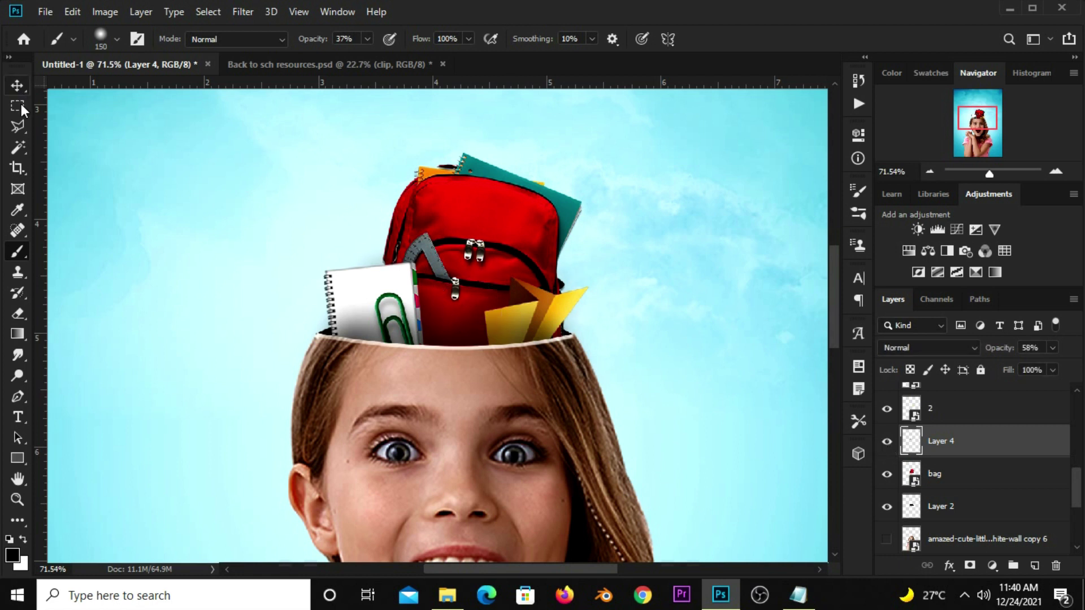
# Raise the rim shadow Layer 3 to 85% opacity and bring up the resources document
pyautogui.click(18, 86)
pyautogui.scroll(-1, 475, 255)
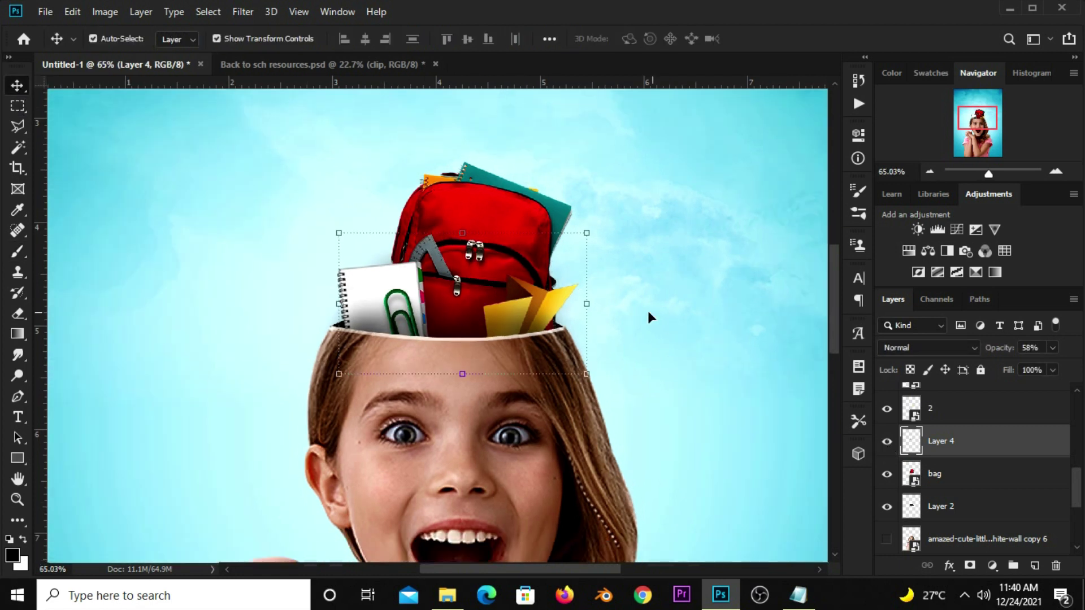
pyautogui.click(447, 330)
pyautogui.click(886, 399)
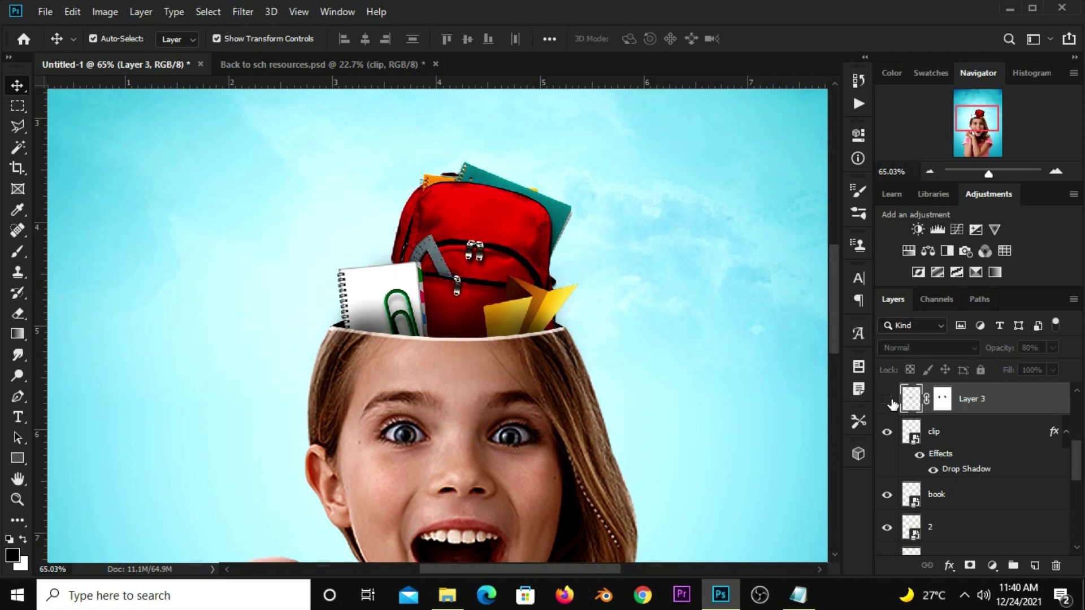
pyautogui.click(886, 399)
pyautogui.moveTo(1057, 362); pyautogui.dragTo(1059, 363)
pyautogui.hotkey('ctrl', '-')
pyautogui.hotkey('ctrl', '-')
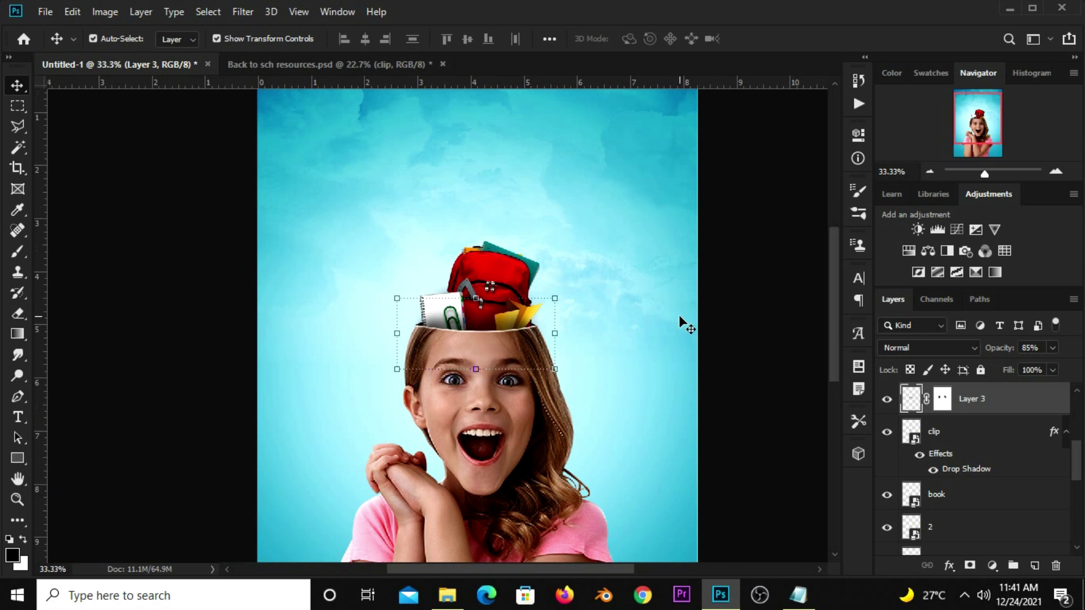
pyautogui.click(704, 314)
pyautogui.hotkey('ctrl', '0')
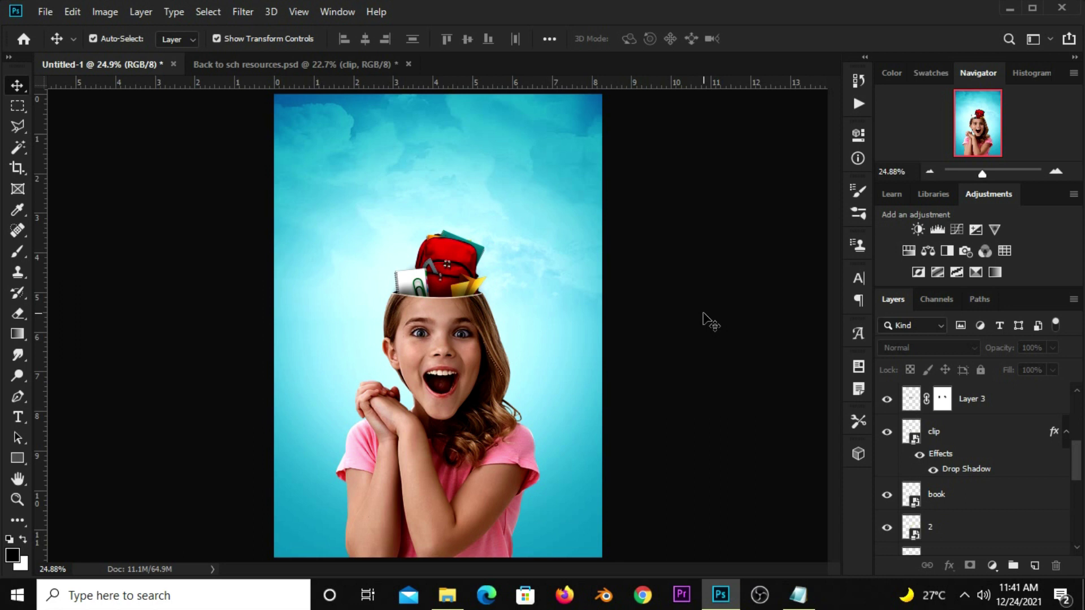
pyautogui.click(313, 58)
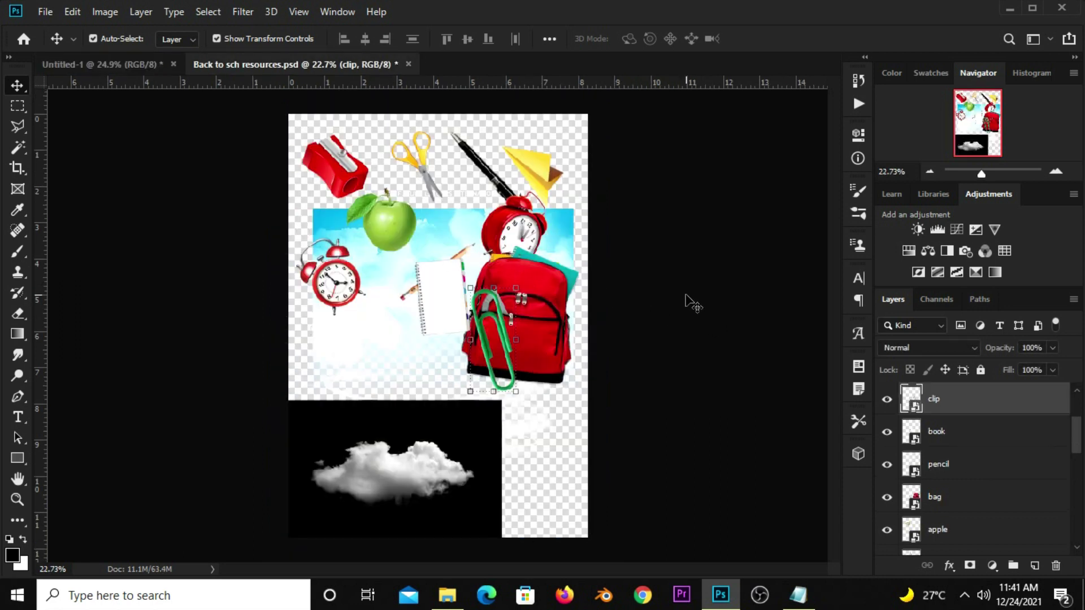
# Bring the swirl light layer 1 from the resources file into the poster
pyautogui.click(422, 469)
pyautogui.moveTo(422, 469); pyautogui.dragTo(531, 483)
pyautogui.moveTo(351, 392); pyautogui.dragTo(346, 339)
pyautogui.click(685, 431)
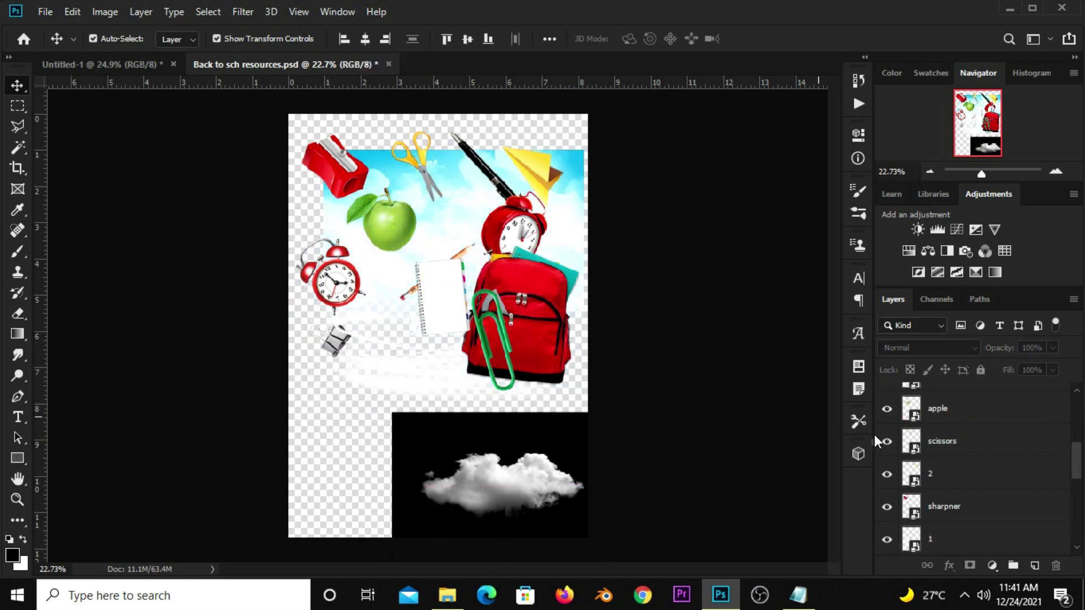
pyautogui.click(943, 539)
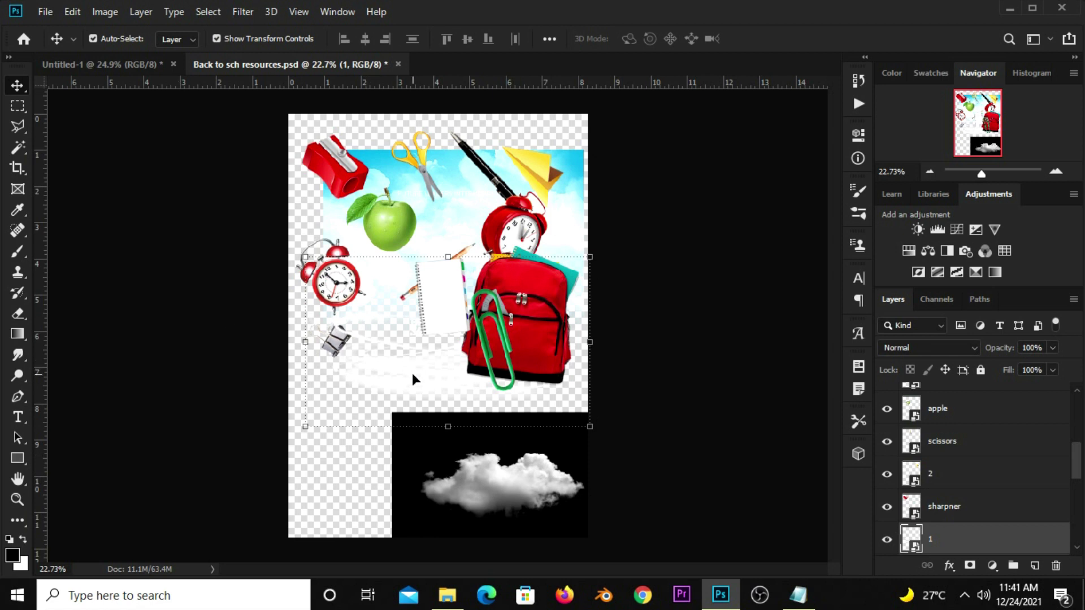
pyautogui.moveTo(412, 373); pyautogui.dragTo(395, 402)
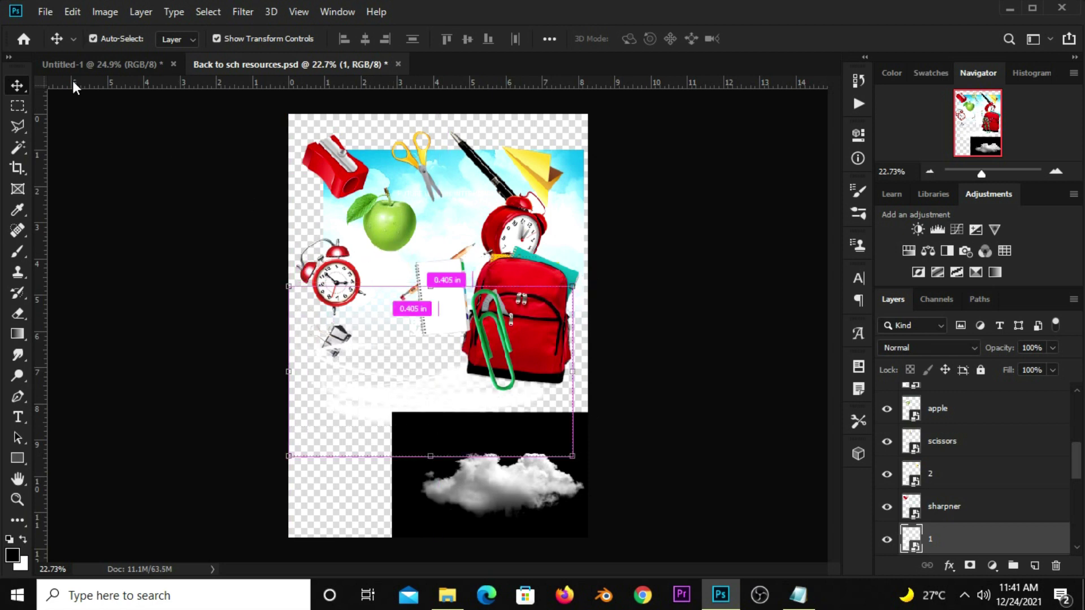
pyautogui.click(90, 62)
pyautogui.moveTo(412, 173); pyautogui.dragTo(421, 198)
# Scale the swirl to 90%, centre it horizontally above the head, and fade it to 65% opacity
pyautogui.hotkey('ctrl', 't')
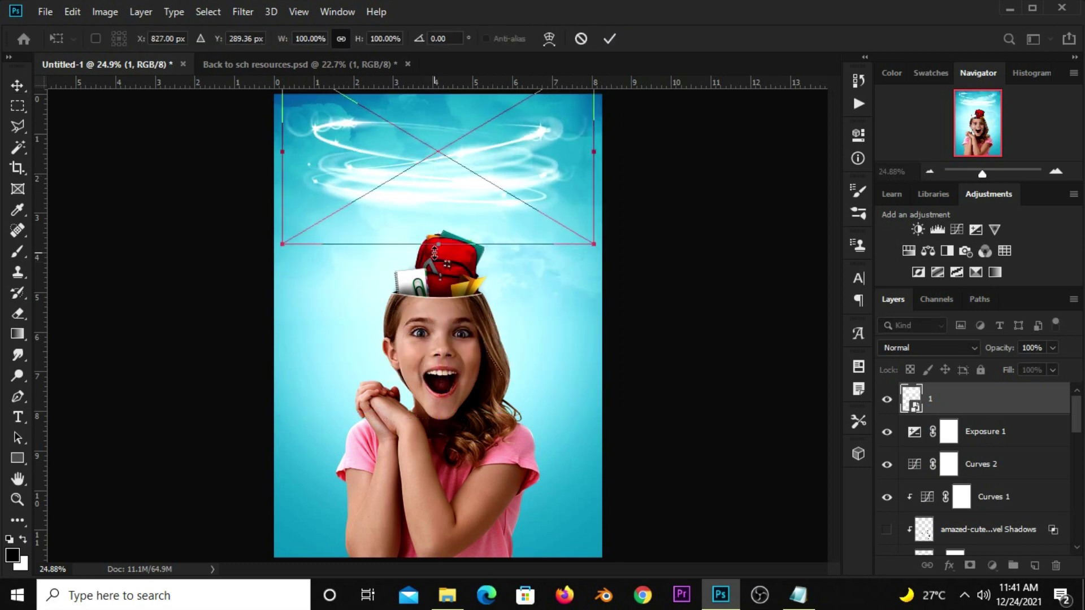
pyautogui.moveTo(434, 251); pyautogui.dragTo(439, 234)
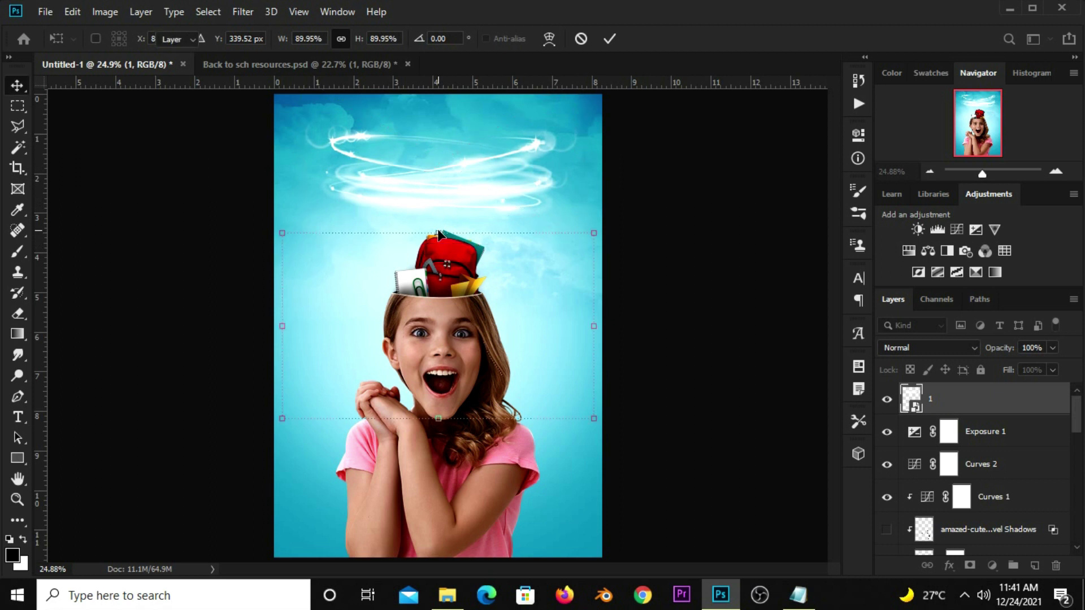
pyautogui.press('Return')
pyautogui.hotkey('ctrl', 'a')
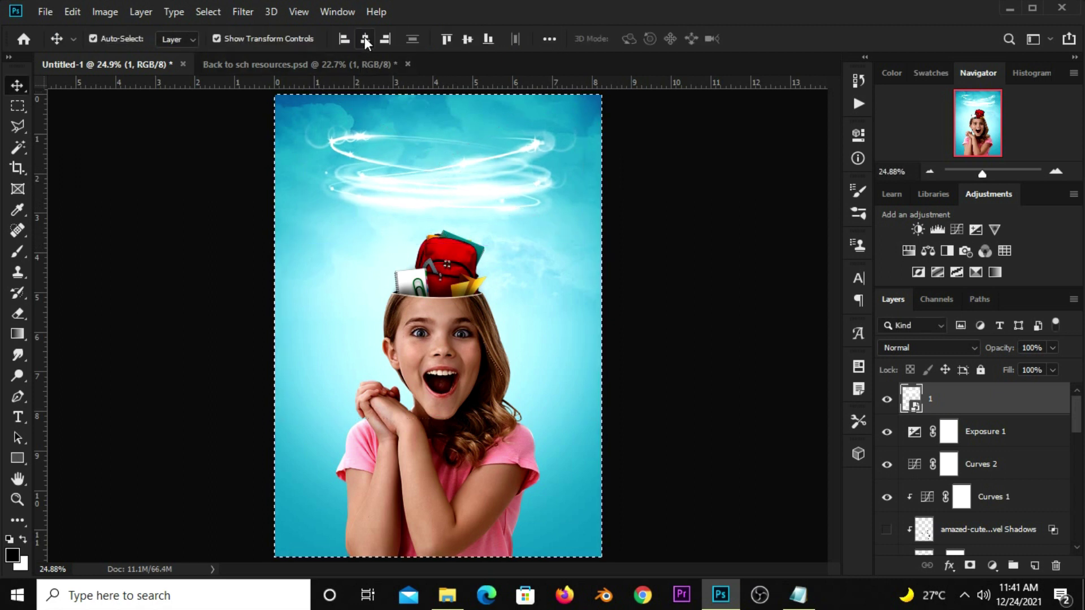
pyautogui.click(364, 36)
pyautogui.hotkey('ctrl', 'd')
pyautogui.moveTo(439, 191); pyautogui.dragTo(449, 208)
pyautogui.hotkey('shift', 'Up')
pyautogui.hotkey('shift', 'Up')
pyautogui.hotkey('shift', 'Up')
pyautogui.hotkey('shift', 'Up')
pyautogui.hotkey('shift', 'Up')
pyautogui.hotkey('shift', 'Up')
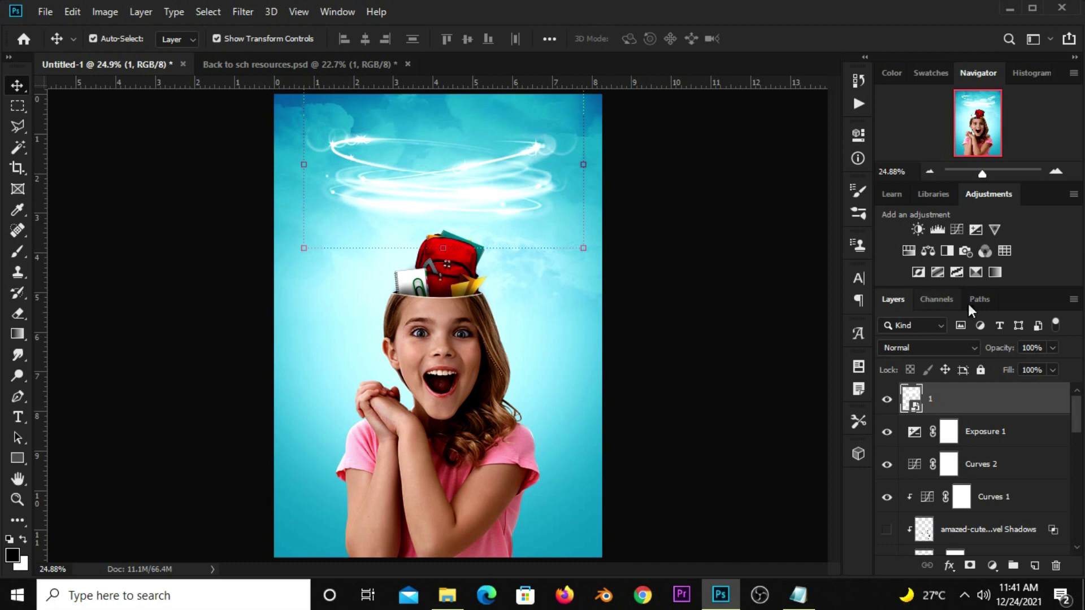
pyautogui.moveTo(1053, 348); pyautogui.dragTo(1028, 362)
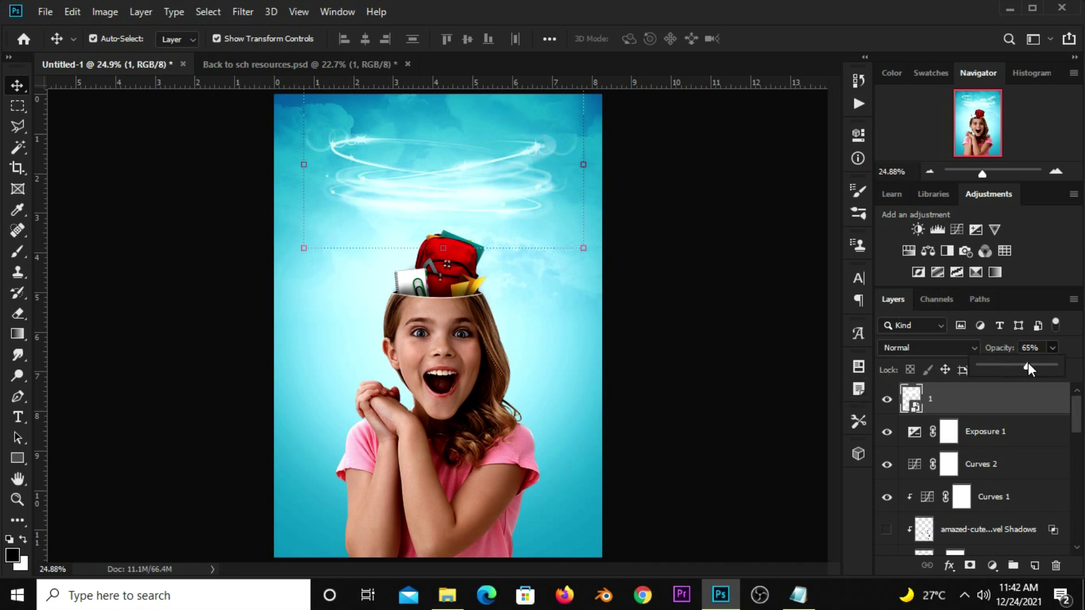
pyautogui.click(878, 403)
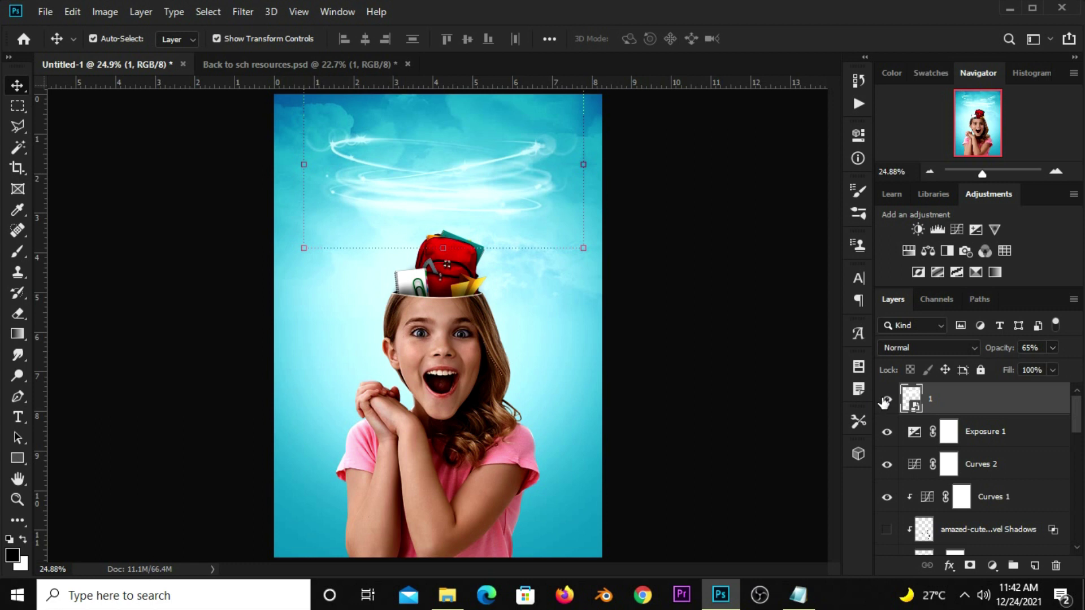
pyautogui.click(697, 322)
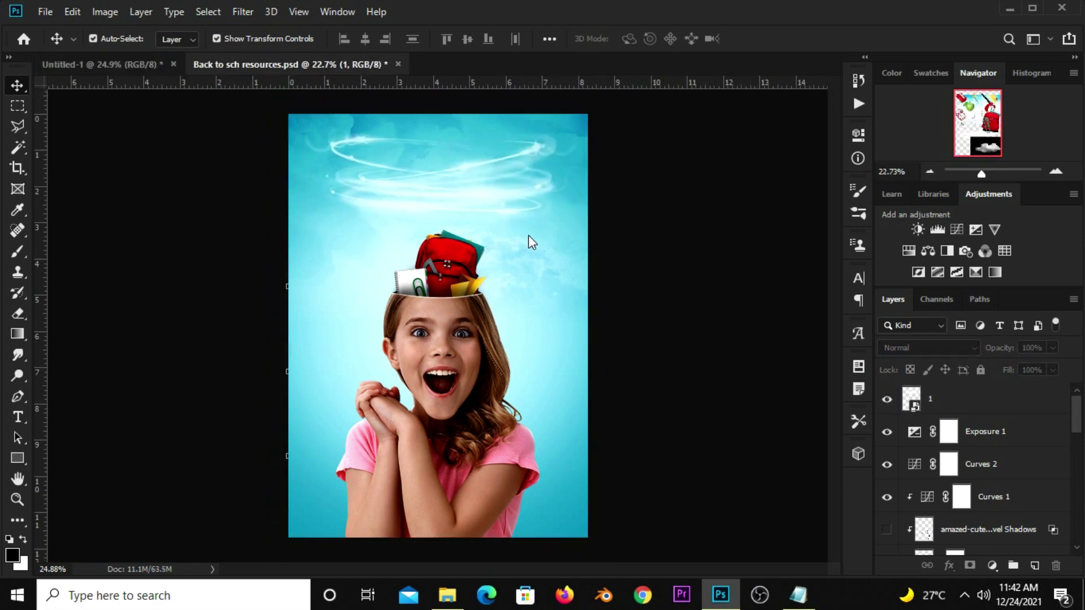
# Add the alarm clock scaled small in the upper-left sky, layered beneath layer 1
pyautogui.click(395, 228)
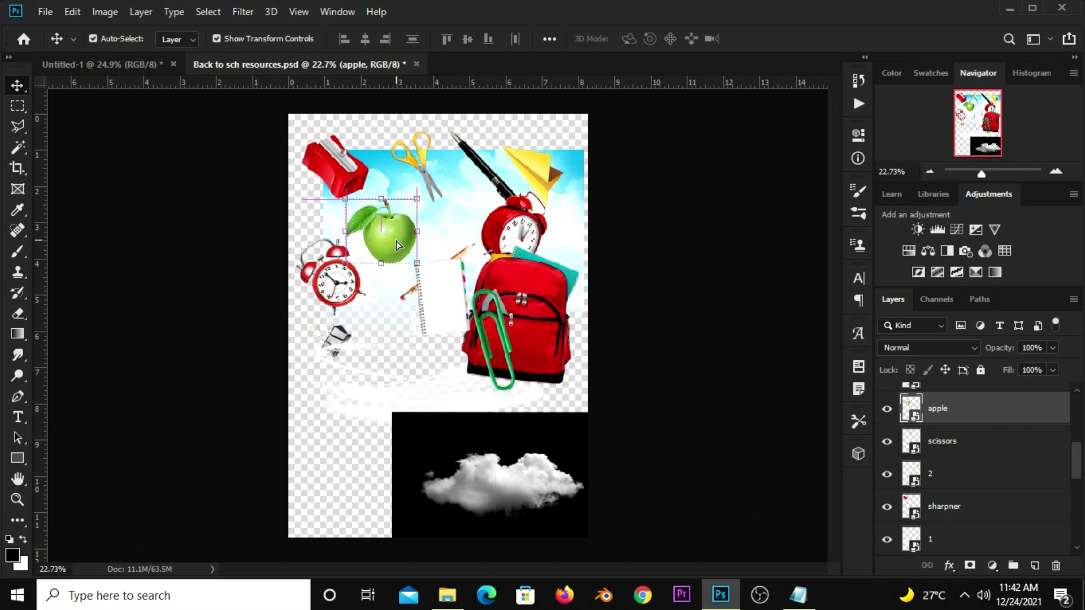
pyautogui.moveTo(338, 301); pyautogui.dragTo(336, 276)
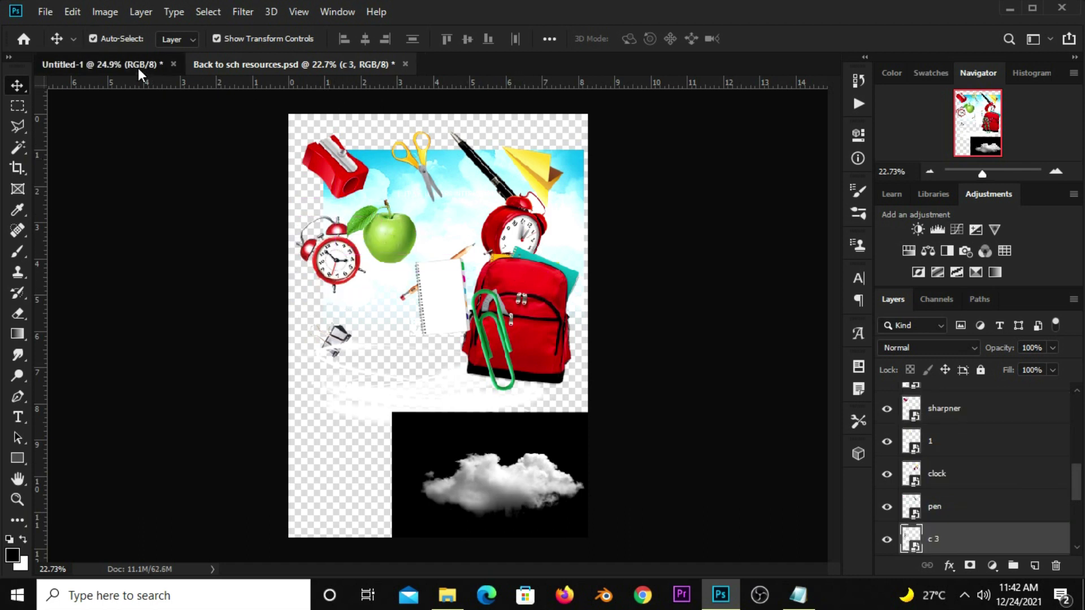
pyautogui.moveTo(249, 80); pyautogui.dragTo(364, 170)
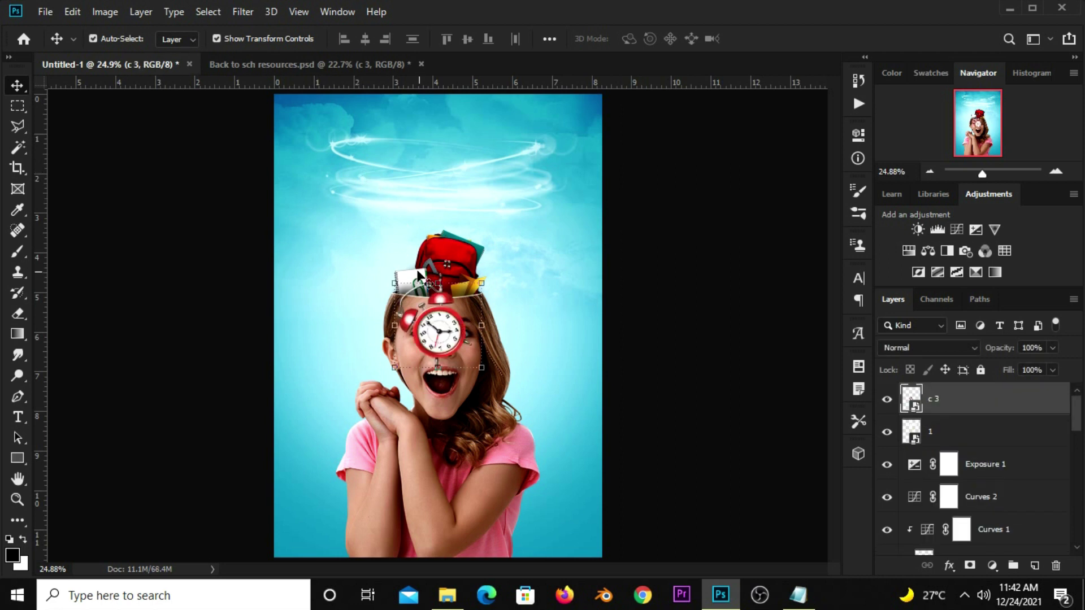
pyautogui.moveTo(439, 338)
pyautogui.mouseDown()
pyautogui.moveTo(372, 161)
pyautogui.moveTo(366, 181)
pyautogui.moveTo(356, 170)
pyautogui.mouseUp()
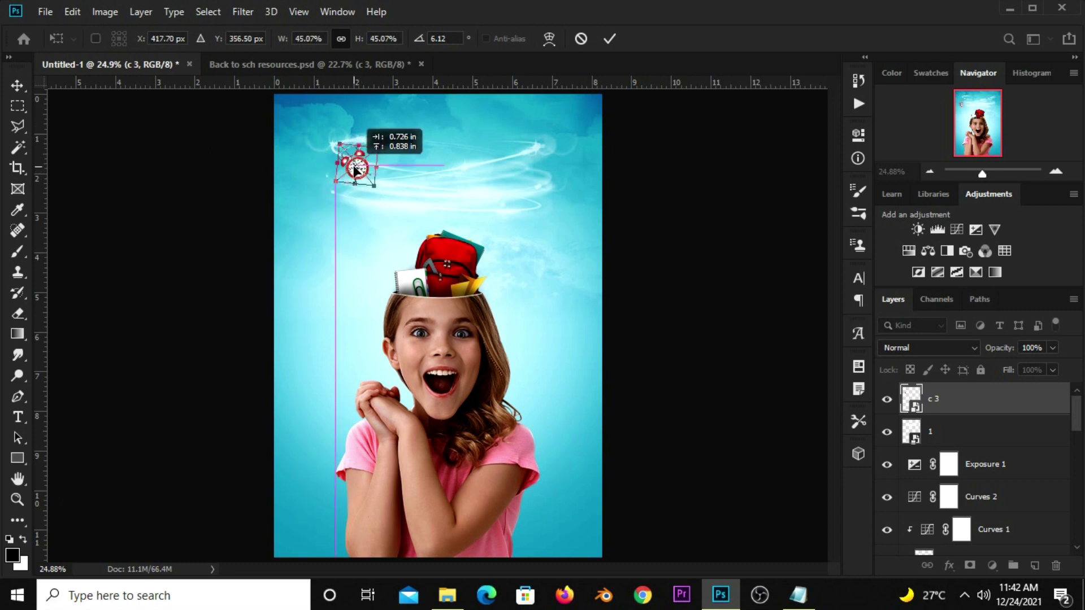
pyautogui.press('Return')
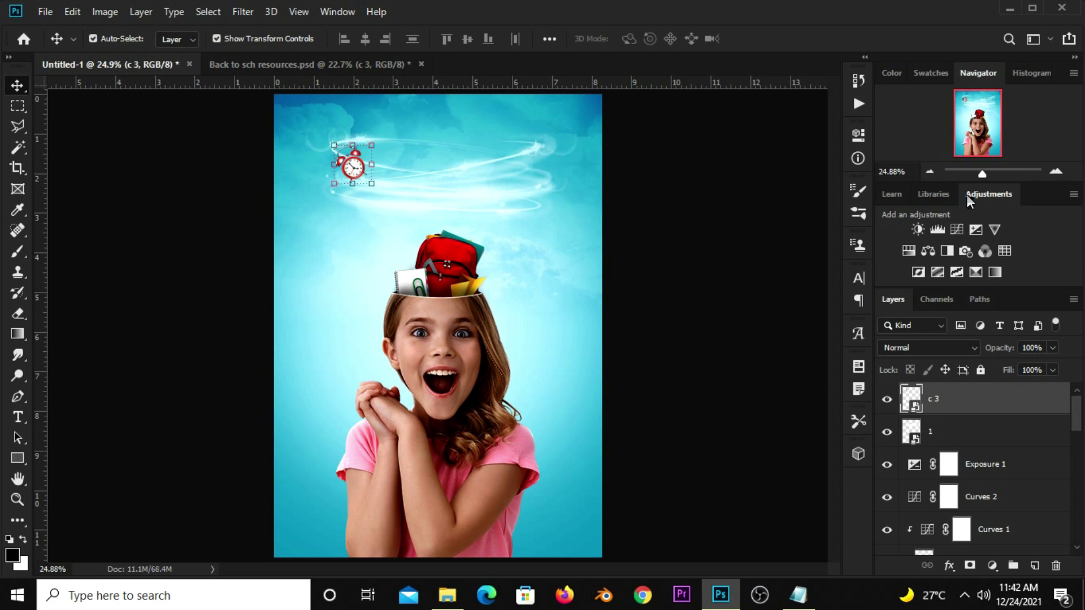
pyautogui.moveTo(943, 408); pyautogui.dragTo(938, 448)
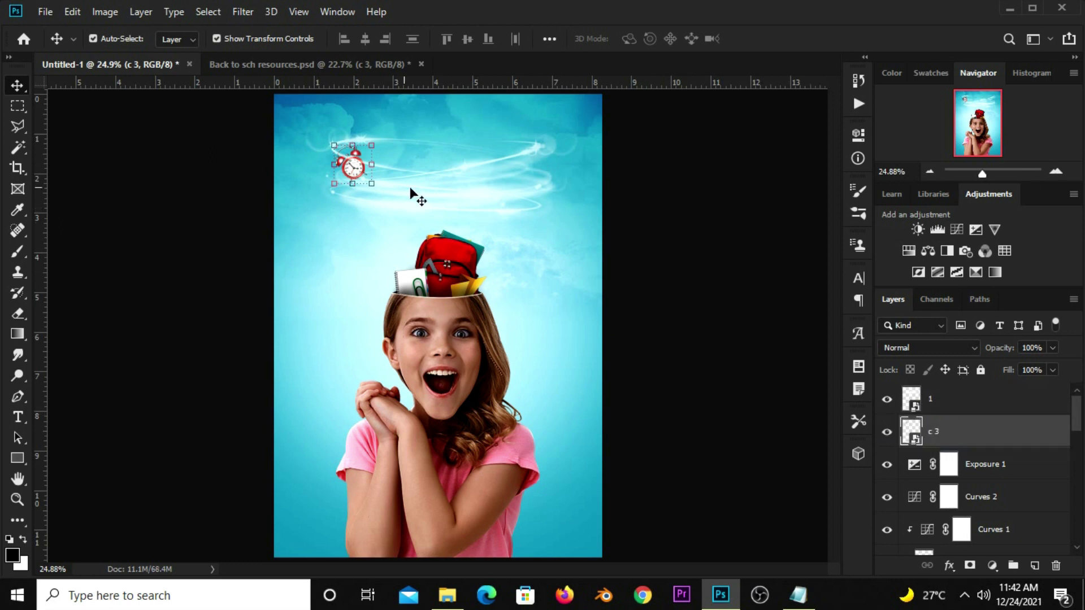
pyautogui.hotkey('shift', 'Up')
pyautogui.hotkey('shift', 'Up')
pyautogui.hotkey('shift', 'Up')
pyautogui.hotkey('shift', 'Up')
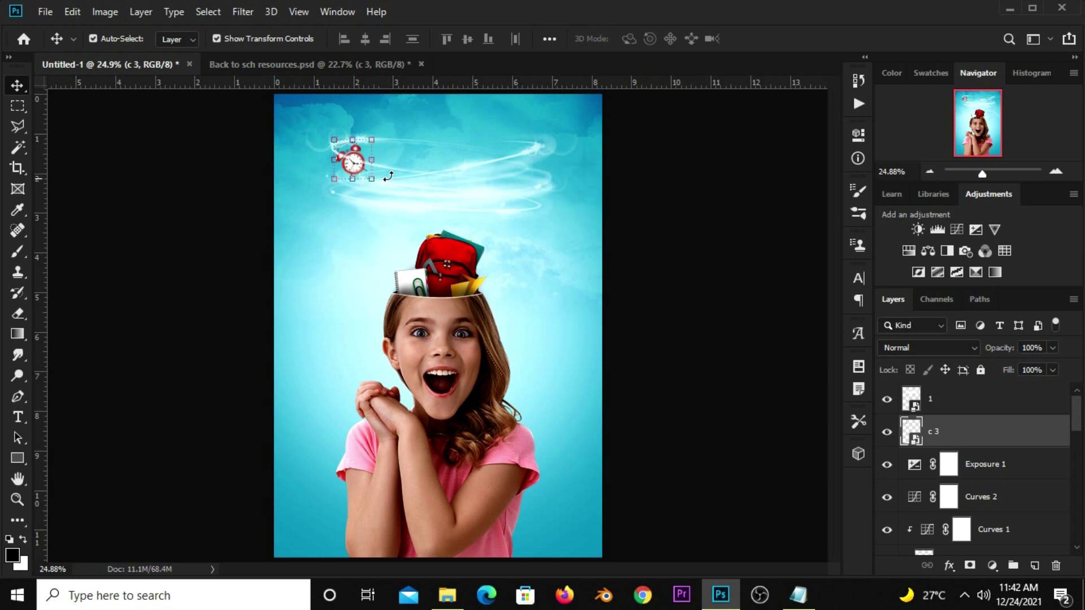
# Return to the resources document and pick out the sharpener
pyautogui.click(218, 62)
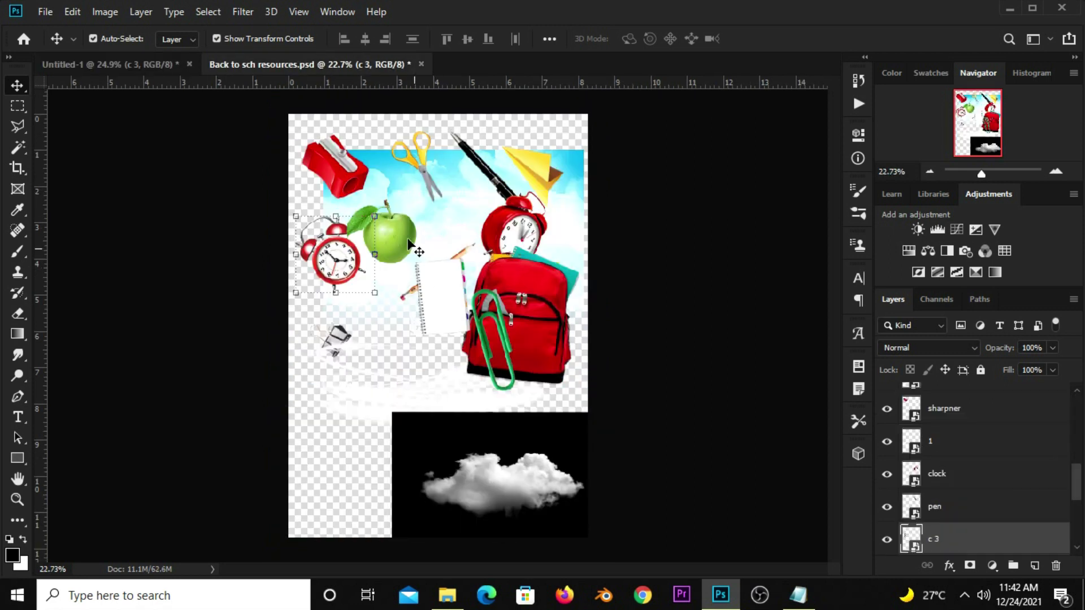
pyautogui.click(394, 229)
pyautogui.click(337, 164)
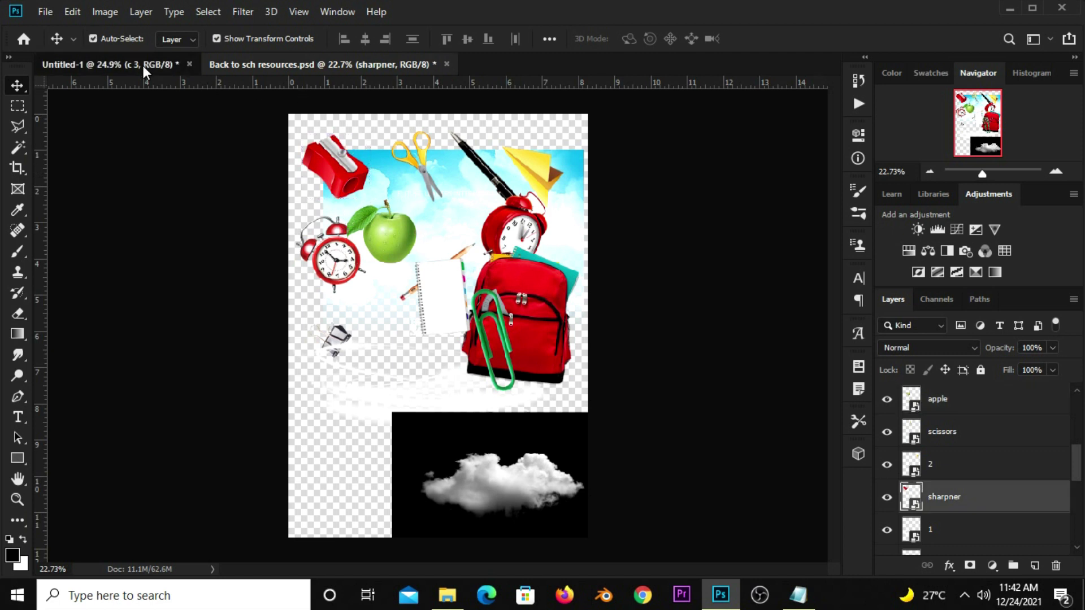
# Bring the sharpener into the poster as a smart object, shrunk and tilted
pyautogui.moveTo(208, 83)
pyautogui.mouseDown()
pyautogui.moveTo(452, 331)
pyautogui.moveTo(464, 202)
pyautogui.mouseUp()
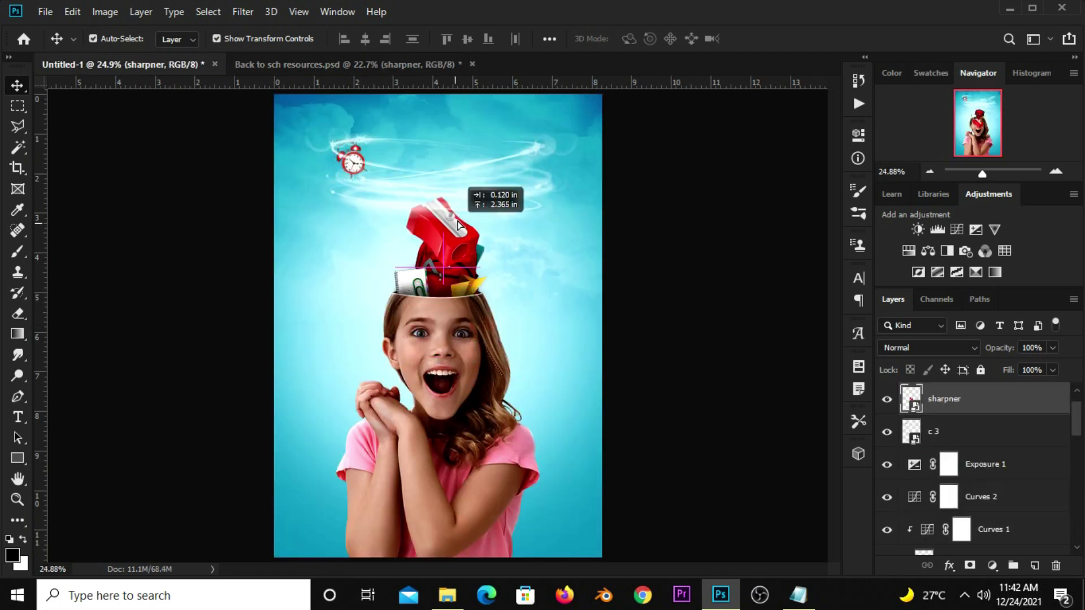
pyautogui.rightClick(969, 407)
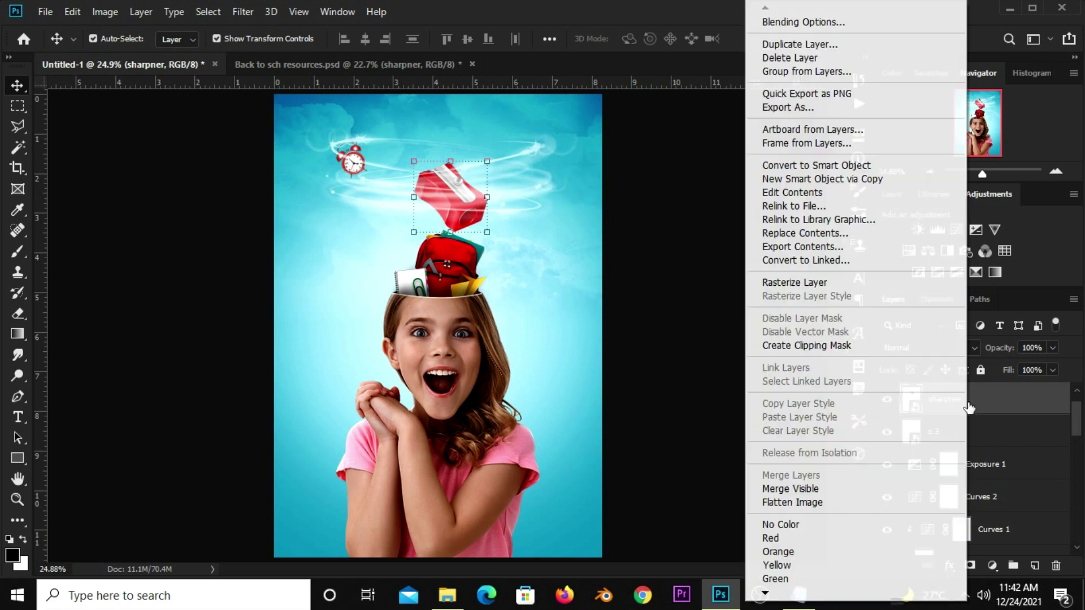
pyautogui.click(792, 164)
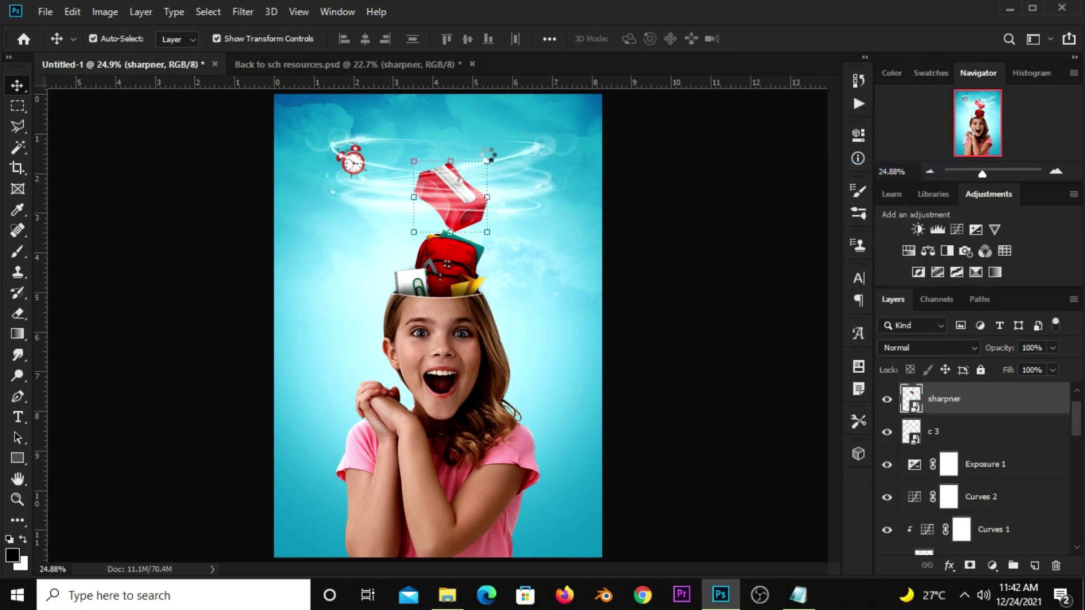
pyautogui.hotkey('ctrl', 't')
pyautogui.moveTo(487, 161); pyautogui.dragTo(458, 189)
pyautogui.moveTo(478, 248)
pyautogui.mouseDown()
pyautogui.moveTo(490, 229)
pyautogui.moveTo(462, 190)
pyautogui.mouseUp()
pyautogui.click(609, 40)
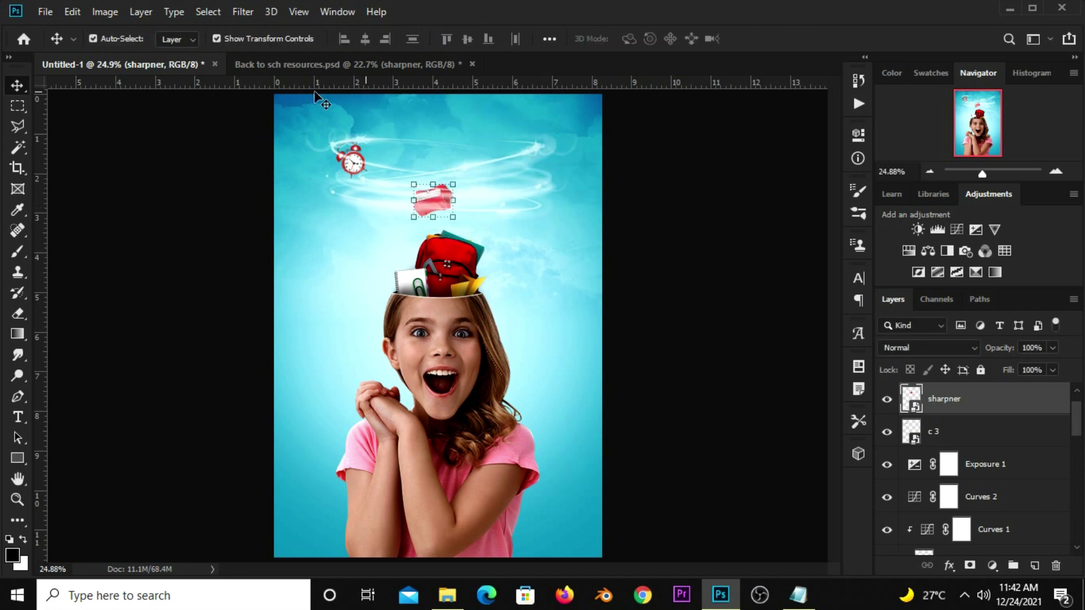
# Add the paper plane to the poster, scaled down, to the right of the sharpener
pyautogui.click(297, 62)
pyautogui.click(528, 166)
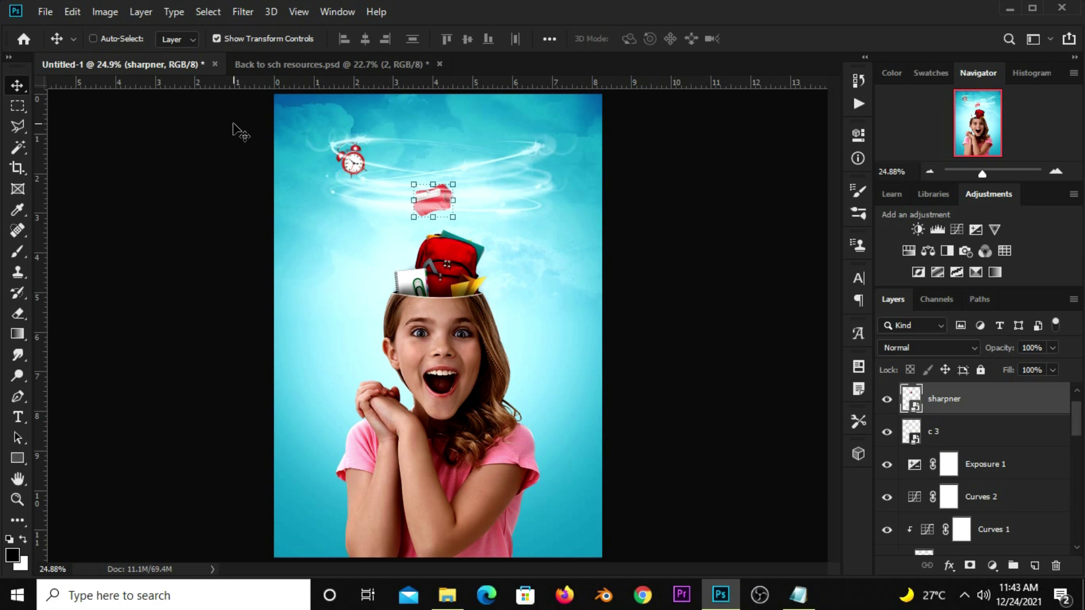
pyautogui.moveTo(176, 68)
pyautogui.mouseDown()
pyautogui.moveTo(424, 320)
pyautogui.moveTo(548, 223)
pyautogui.mouseUp()
pyautogui.hotkey('ctrl', 't')
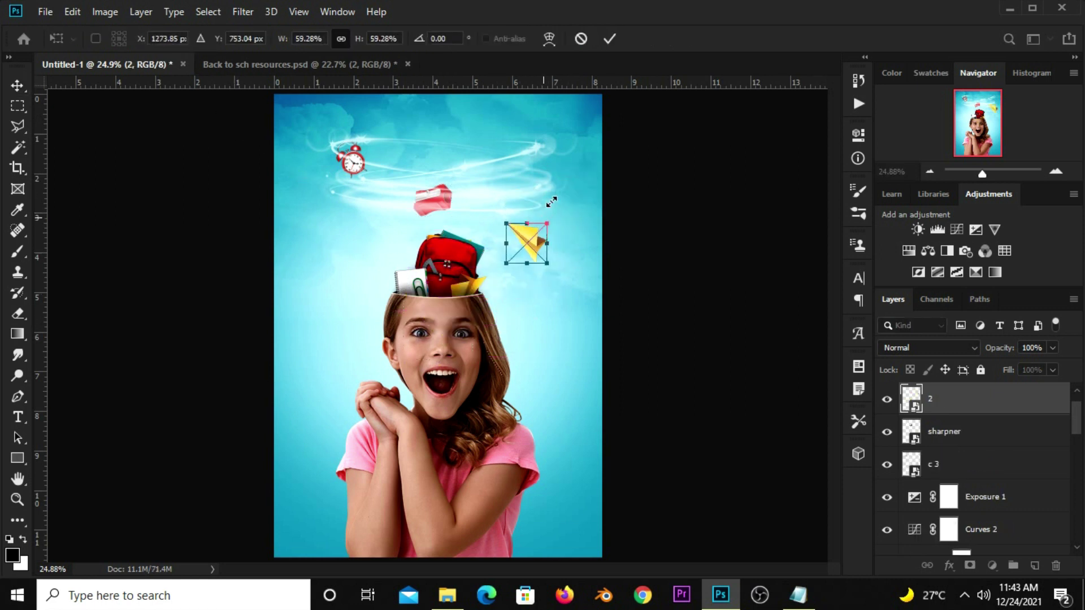
pyautogui.click(608, 40)
pyautogui.click(227, 65)
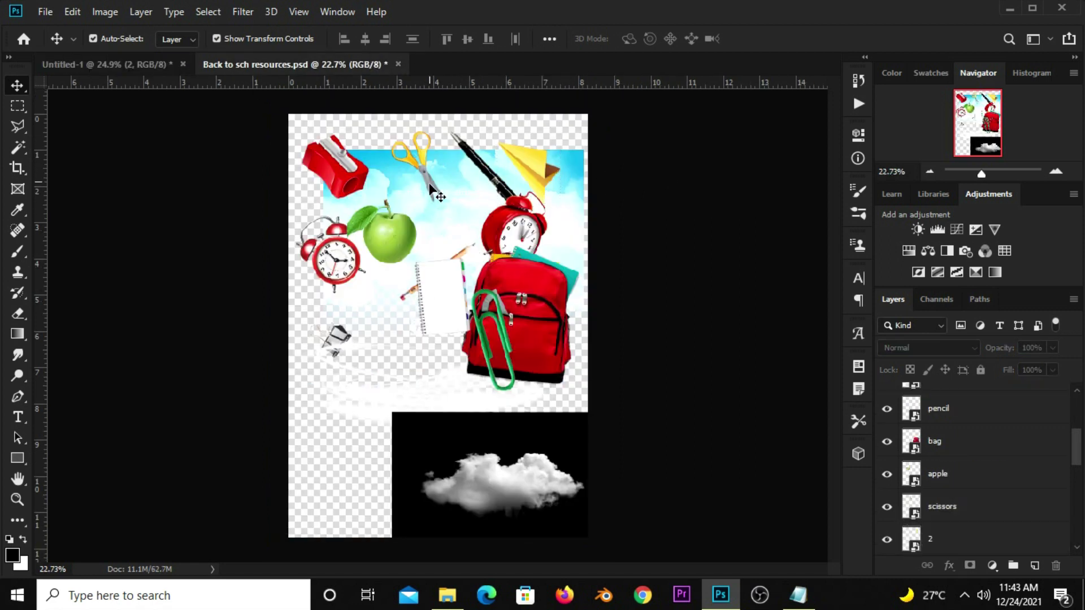
# Add the scissors to the poster and shrink them on the left side
pyautogui.click(422, 165)
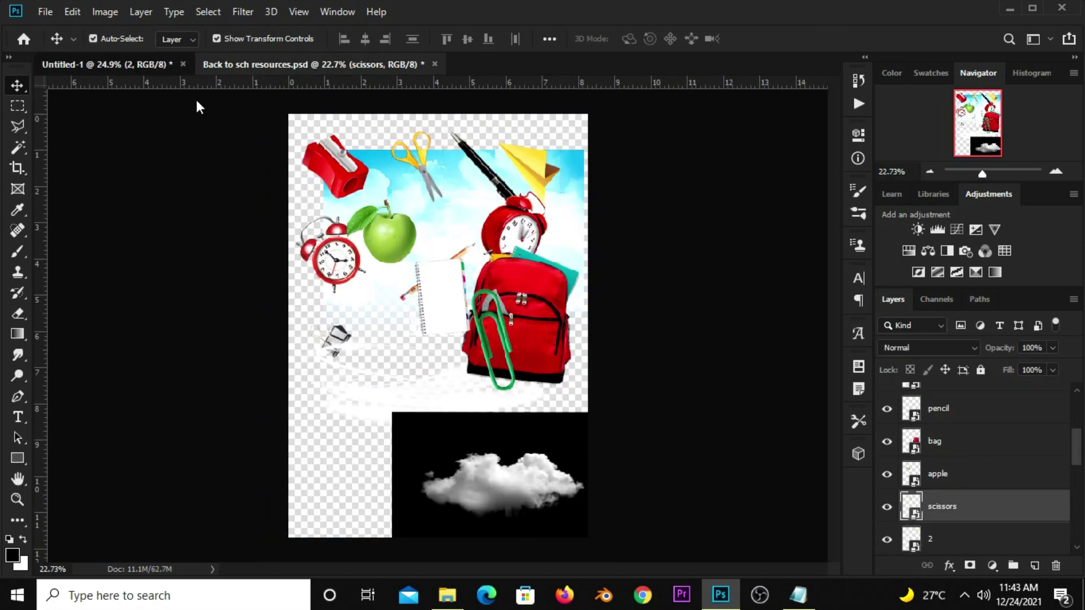
pyautogui.moveTo(196, 100)
pyautogui.mouseDown()
pyautogui.moveTo(423, 293)
pyautogui.moveTo(324, 230)
pyautogui.mouseUp()
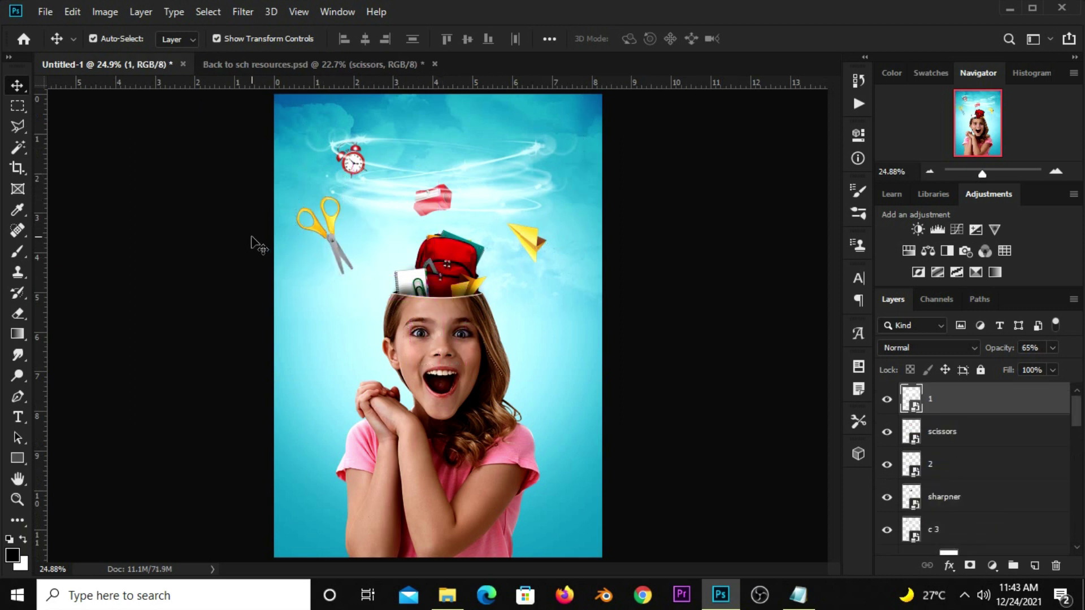
pyautogui.click(317, 226)
pyautogui.hotkey('ctrl', 't')
pyautogui.moveTo(293, 195)
pyautogui.mouseDown()
pyautogui.moveTo(322, 235)
pyautogui.moveTo(372, 212)
pyautogui.mouseUp()
pyautogui.press('Return')
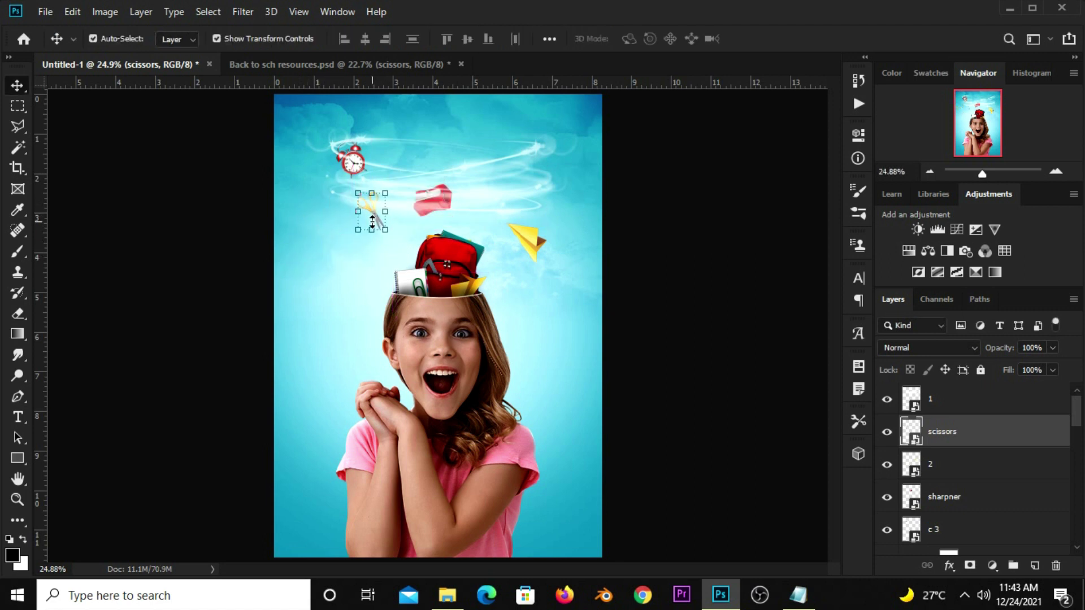
# Hide the clouds in the resources file and add the small binder clip to the poster
pyautogui.click(306, 64)
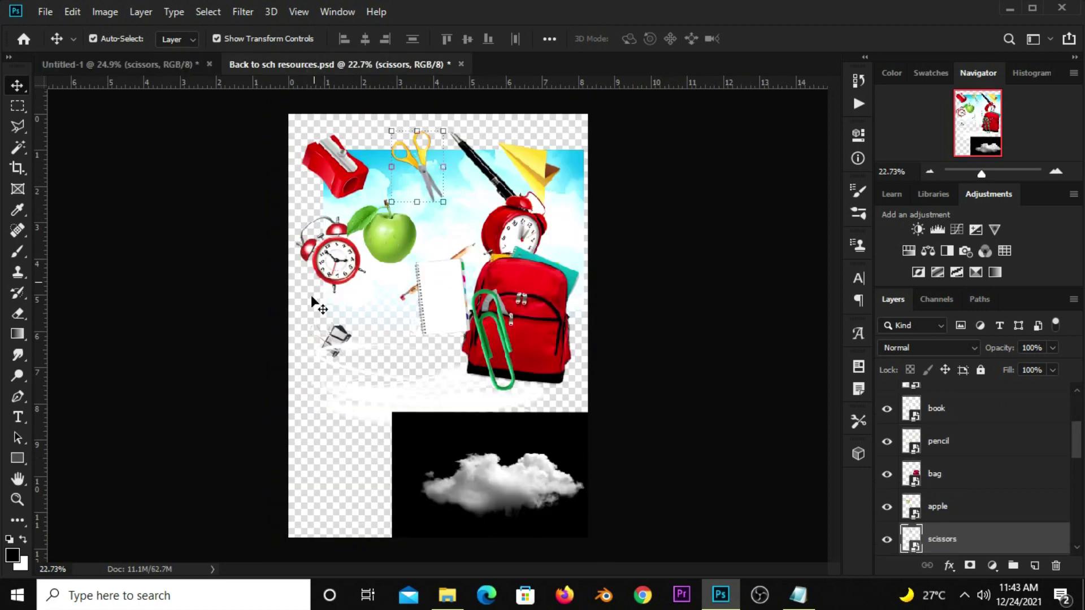
pyautogui.click(341, 334)
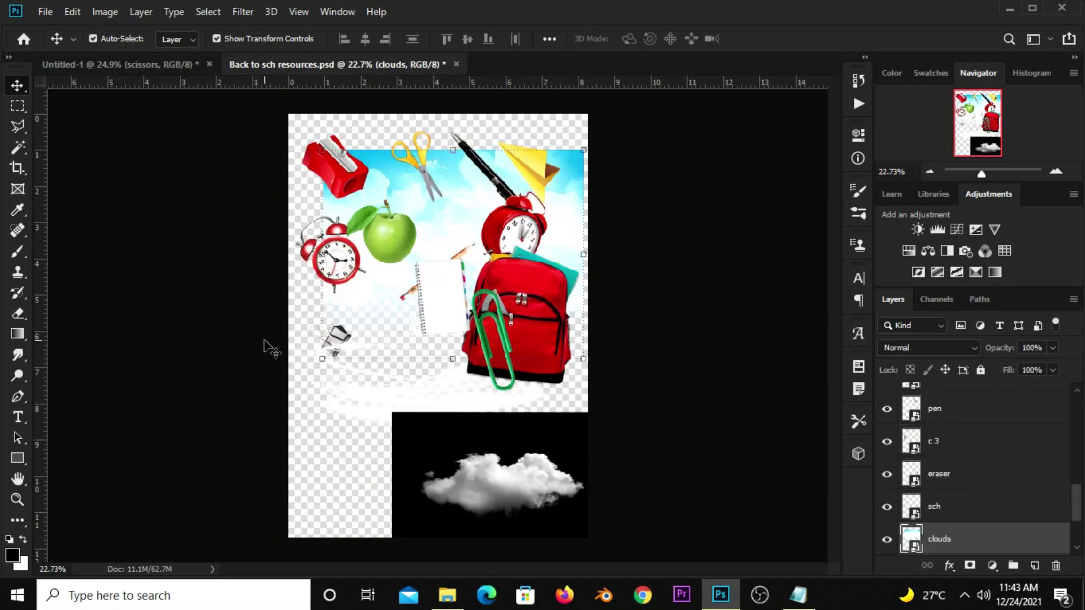
pyautogui.click(885, 540)
pyautogui.moveTo(339, 339); pyautogui.dragTo(337, 317)
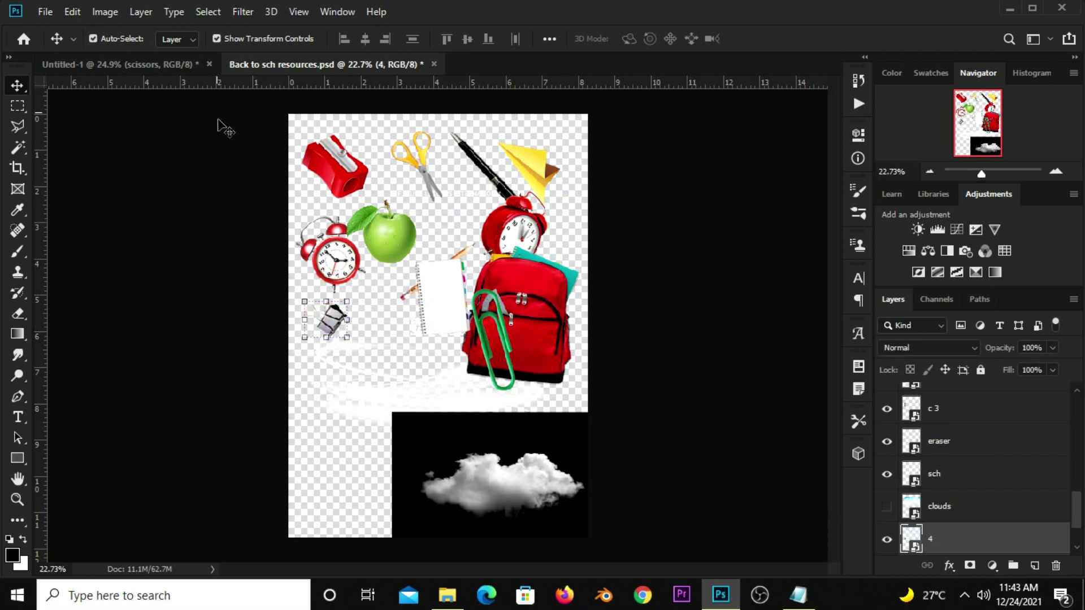
pyautogui.click(158, 64)
pyautogui.moveTo(242, 144)
pyautogui.mouseDown()
pyautogui.moveTo(399, 307)
pyautogui.moveTo(335, 257)
pyautogui.moveTo(343, 235)
pyautogui.mouseUp()
pyautogui.hotkey('ctrl', 't')
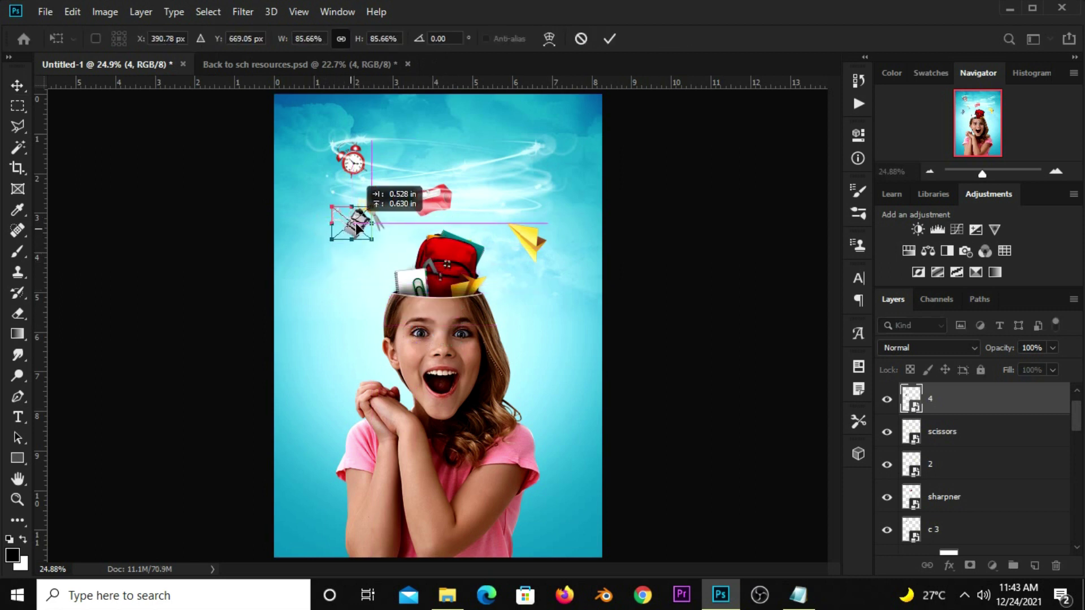
pyautogui.press('Return')
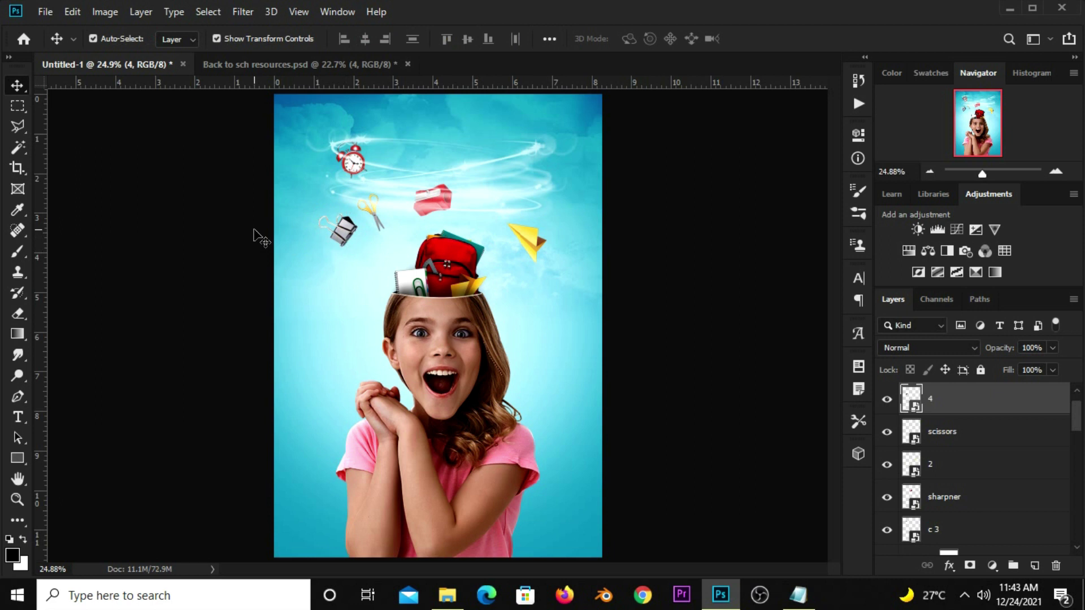
pyautogui.click(248, 65)
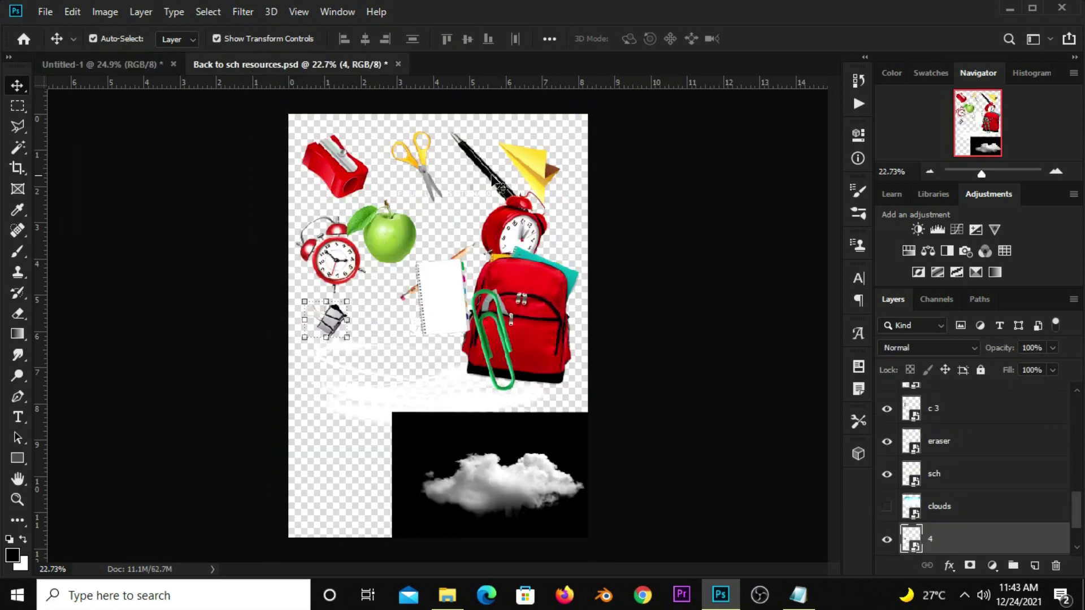
# Add a shrunken pencil up in the swirl beside the alarm clock
pyautogui.moveTo(435, 293); pyautogui.dragTo(418, 359)
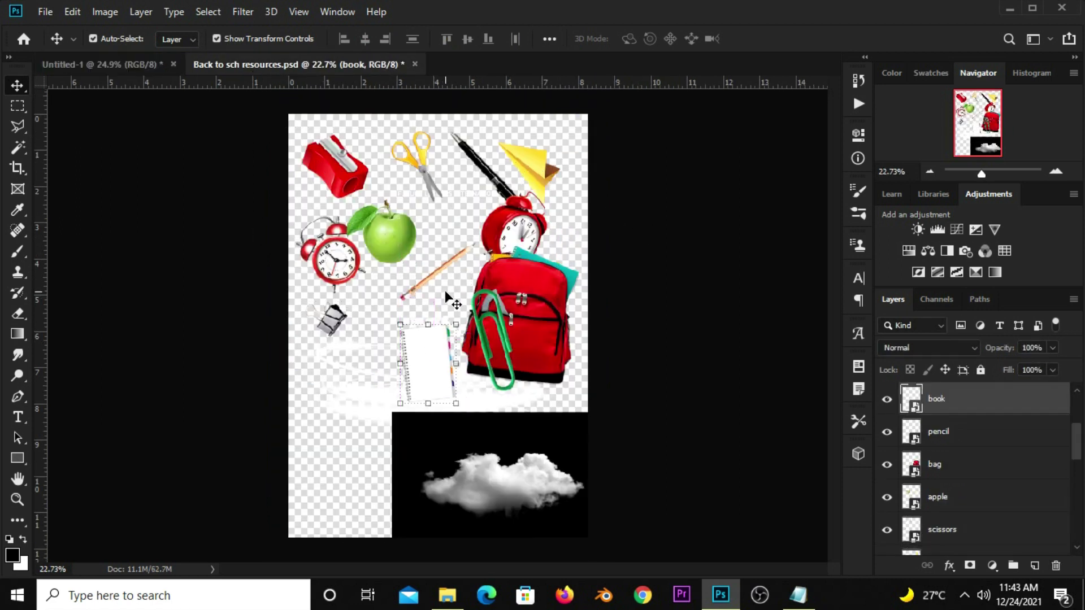
pyautogui.click(443, 277)
pyautogui.moveTo(270, 195); pyautogui.dragTo(439, 299)
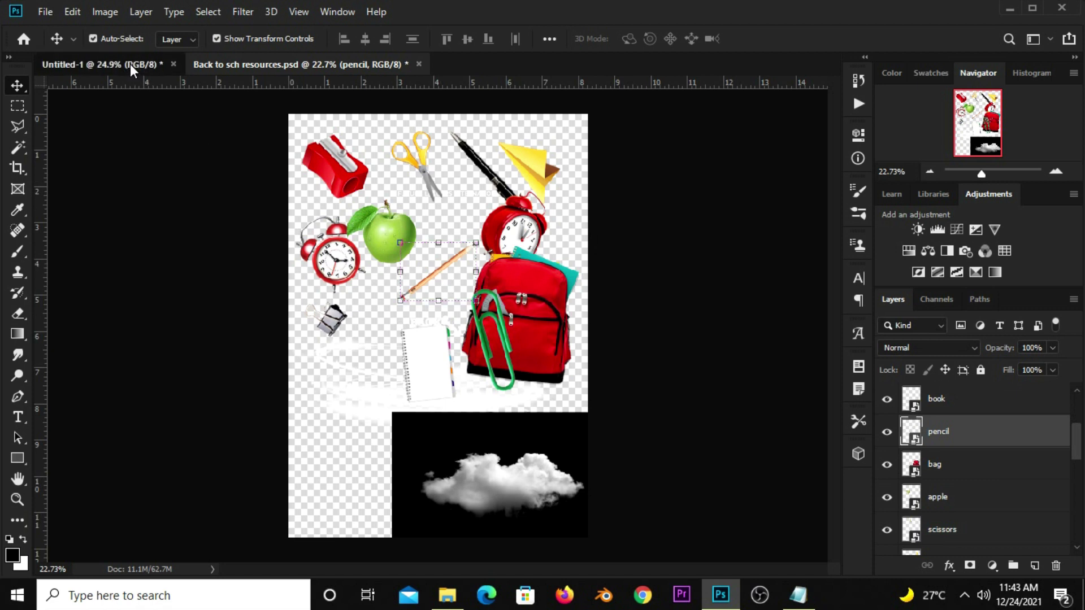
pyautogui.hotkey('ctrl', 't')
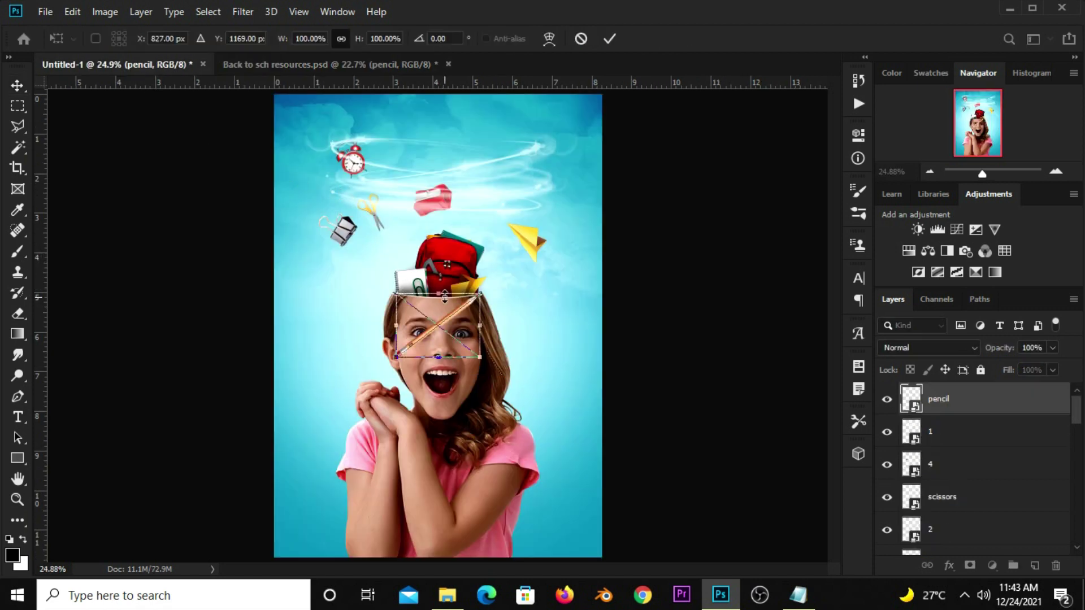
pyautogui.moveTo(396, 357)
pyautogui.mouseDown()
pyautogui.moveTo(424, 337)
pyautogui.moveTo(441, 214)
pyautogui.moveTo(406, 181)
pyautogui.moveTo(409, 162)
pyautogui.mouseUp()
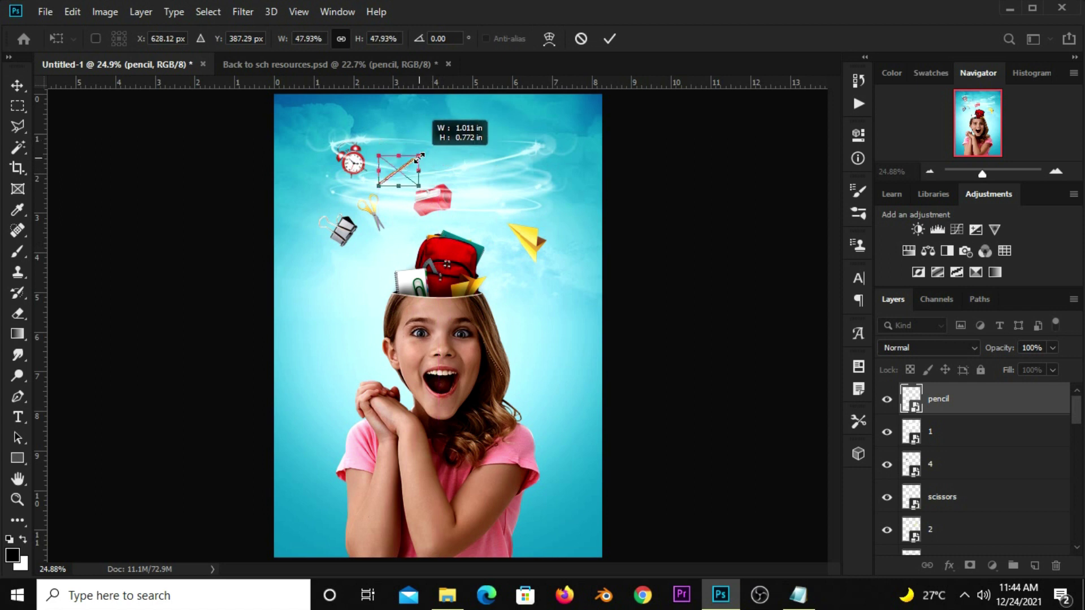
pyautogui.press('Return')
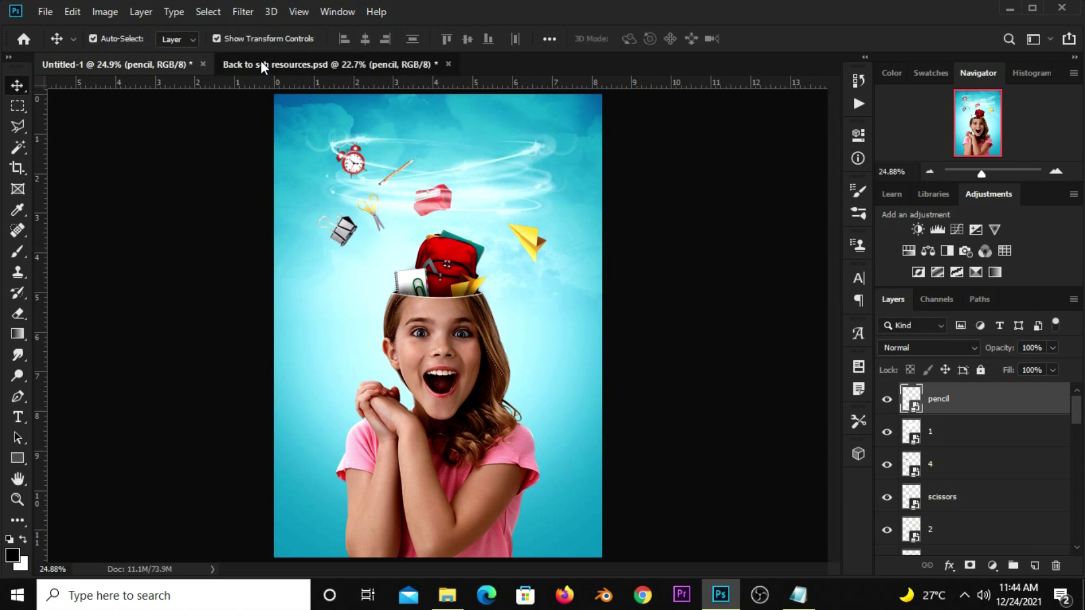
# Add the pen, smaller and tilted, beside the clock
pyautogui.click(260, 63)
pyautogui.click(492, 182)
pyautogui.moveTo(497, 183); pyautogui.dragTo(484, 168)
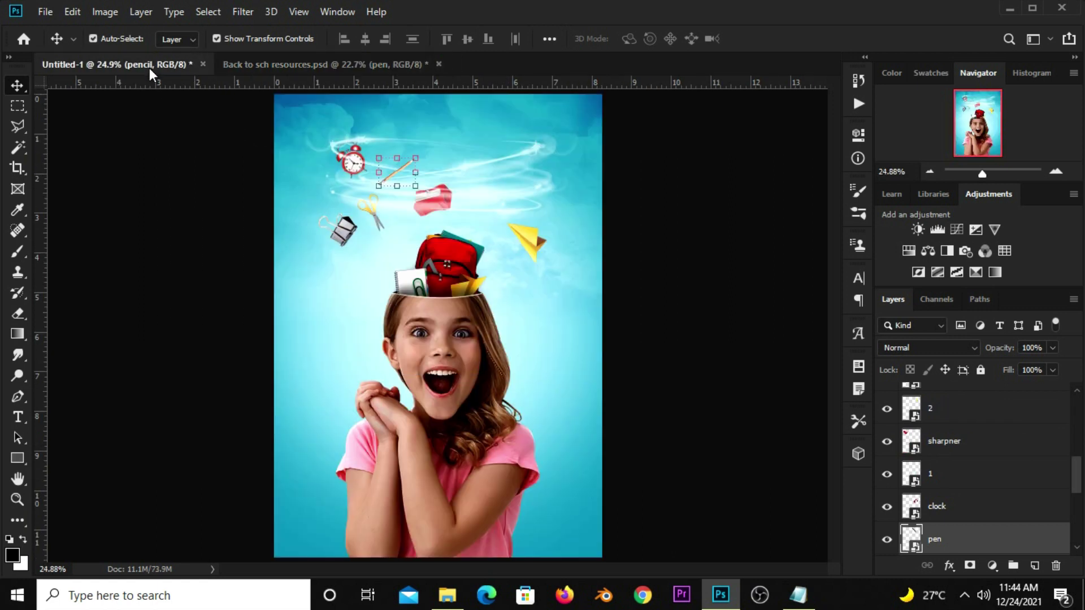
pyautogui.moveTo(188, 126); pyautogui.dragTo(495, 294)
pyautogui.hotkey('ctrl', 't')
pyautogui.moveTo(482, 370)
pyautogui.mouseDown()
pyautogui.moveTo(447, 332)
pyautogui.moveTo(411, 152)
pyautogui.moveTo(390, 227)
pyautogui.moveTo(454, 167)
pyautogui.moveTo(382, 137)
pyautogui.moveTo(394, 152)
pyautogui.mouseUp()
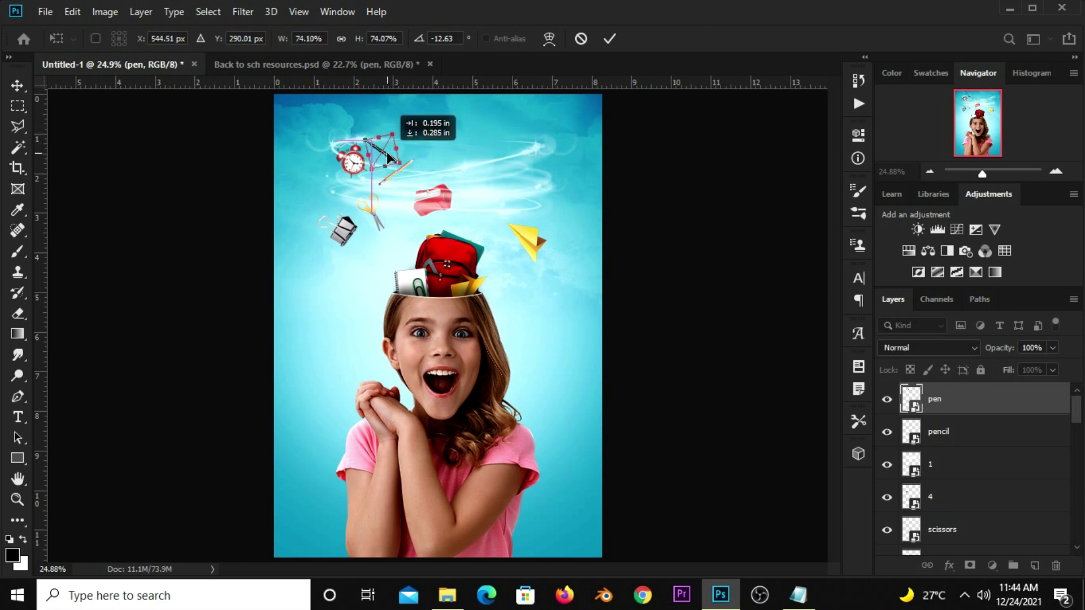
pyautogui.press('Return')
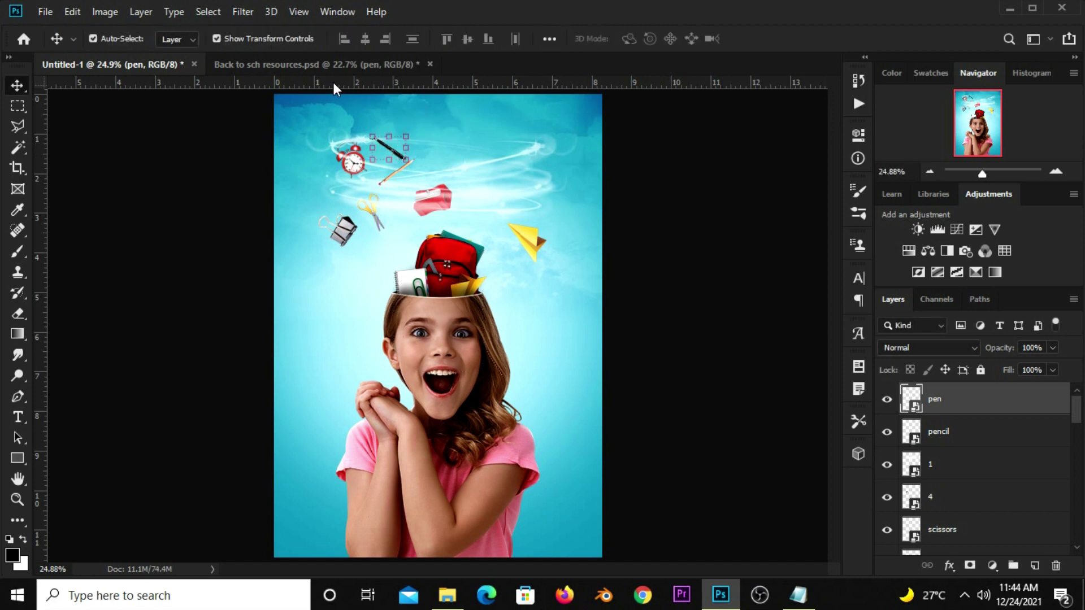
# Bring the eraser into the poster, scaled and tilted counter-clockwise in the swirl
pyautogui.click(333, 68)
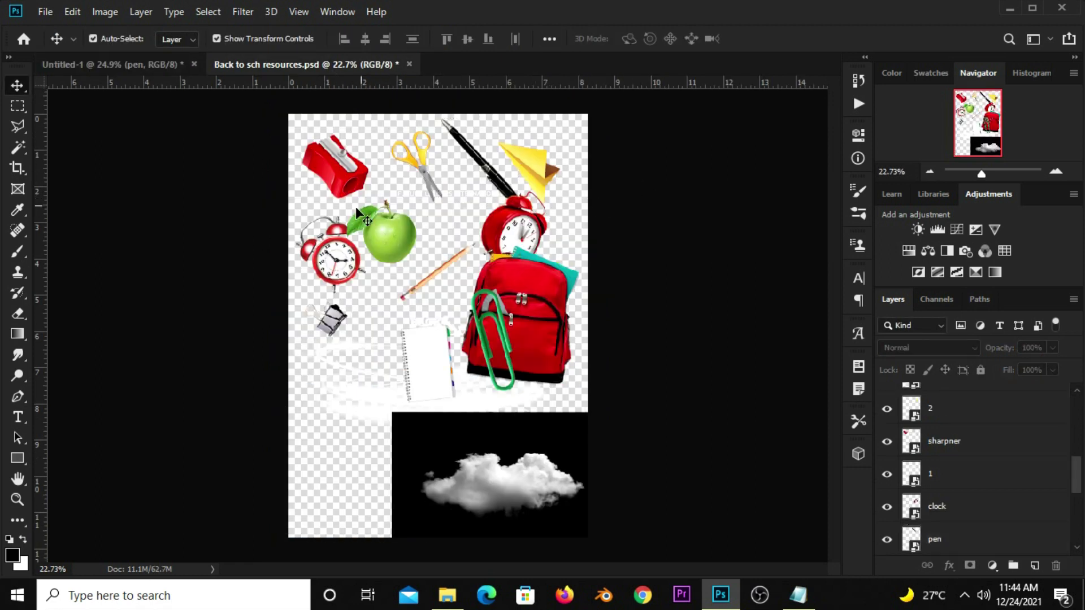
pyautogui.moveTo(493, 272); pyautogui.dragTo(341, 405)
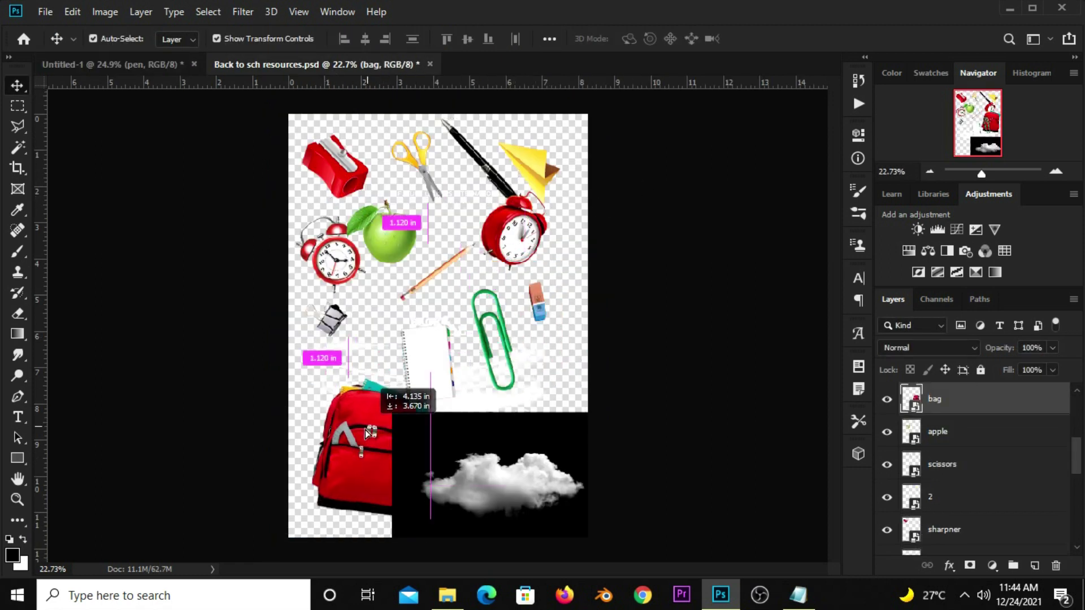
pyautogui.click(538, 300)
pyautogui.hotkey('ctrl', 't')
pyautogui.moveTo(538, 300); pyautogui.dragTo(530, 320)
pyautogui.press('Return')
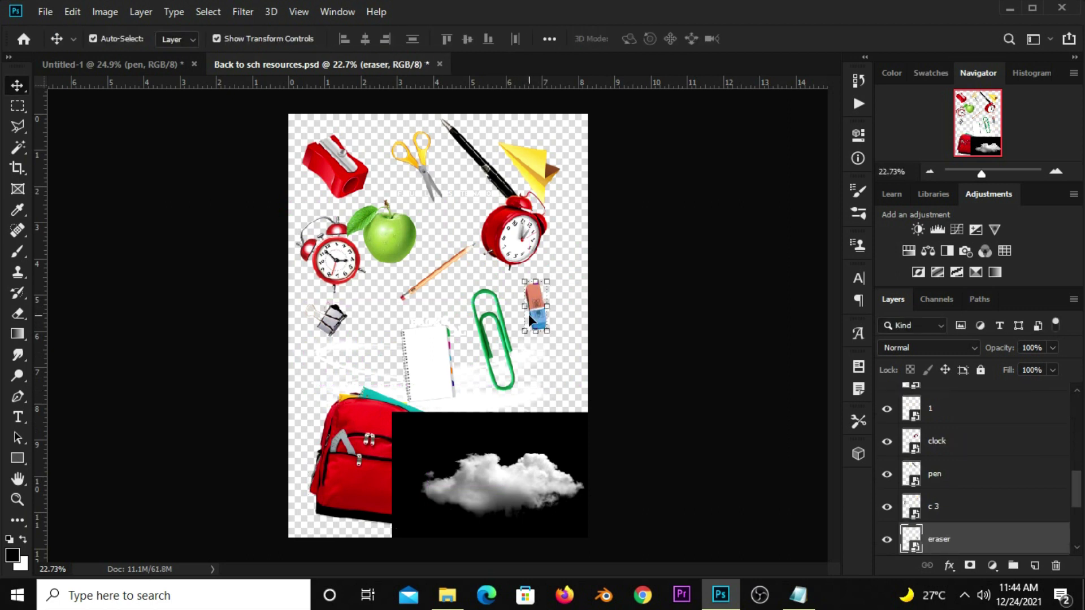
pyautogui.moveTo(377, 120)
pyautogui.mouseDown()
pyautogui.moveTo(439, 324)
pyautogui.moveTo(428, 150)
pyautogui.mouseUp()
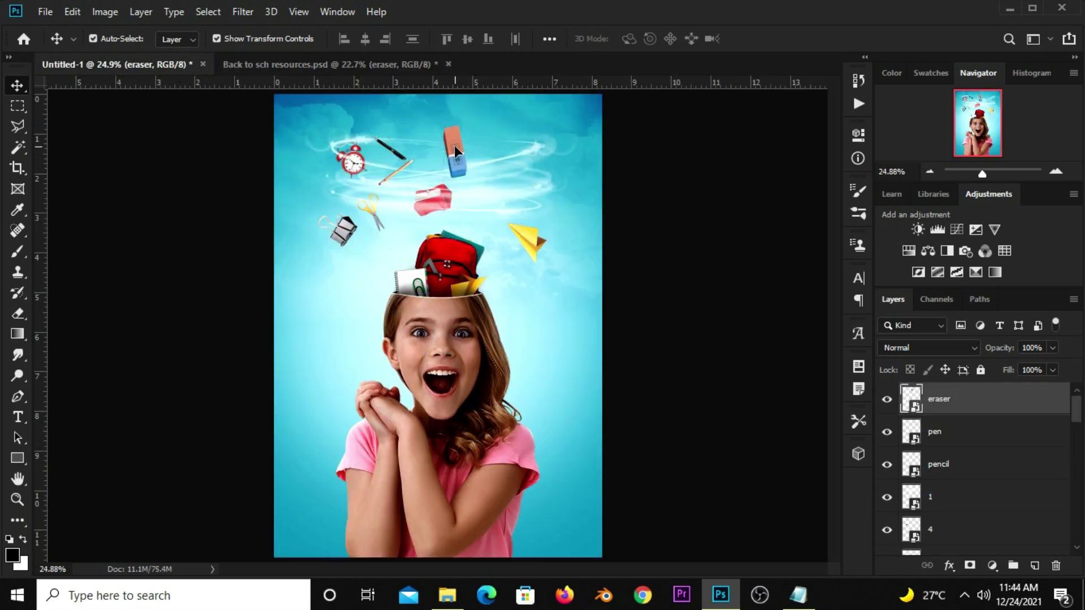
pyautogui.hotkey('ctrl', 't')
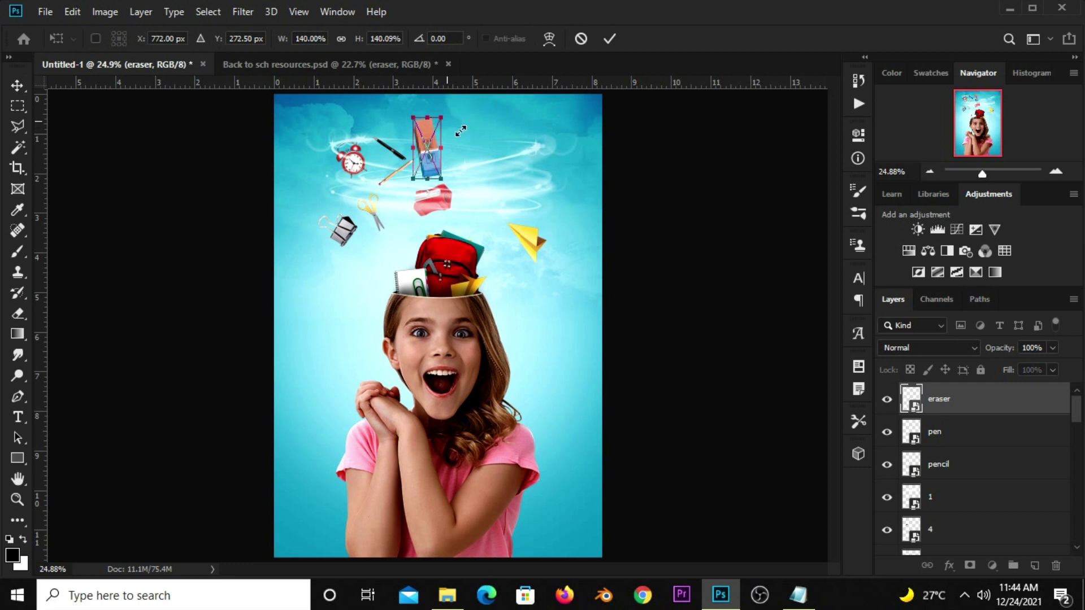
pyautogui.moveTo(448, 124); pyautogui.dragTo(434, 154)
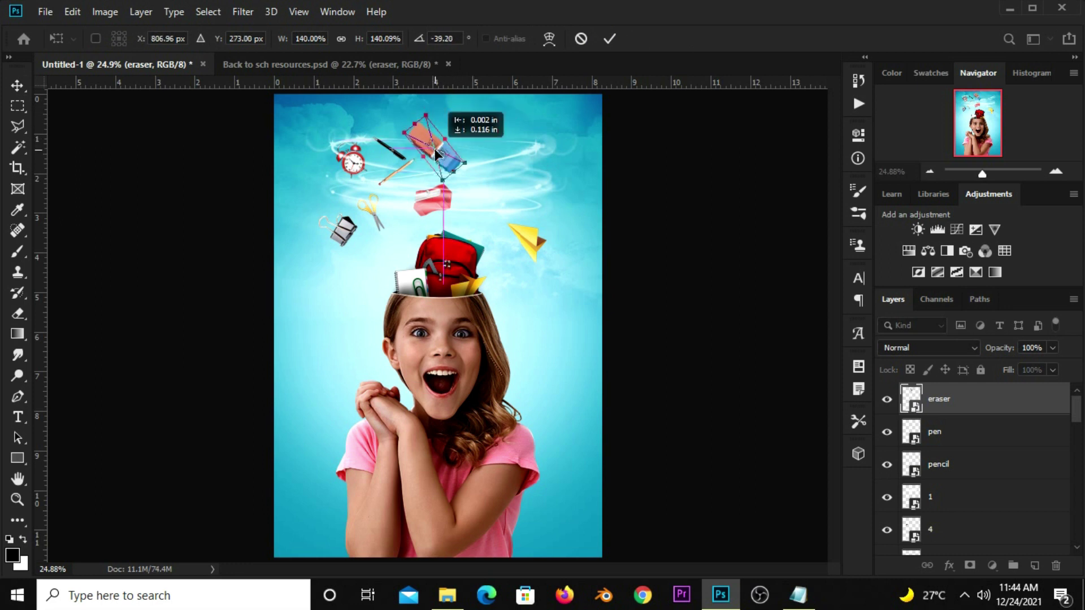
pyautogui.press('Return')
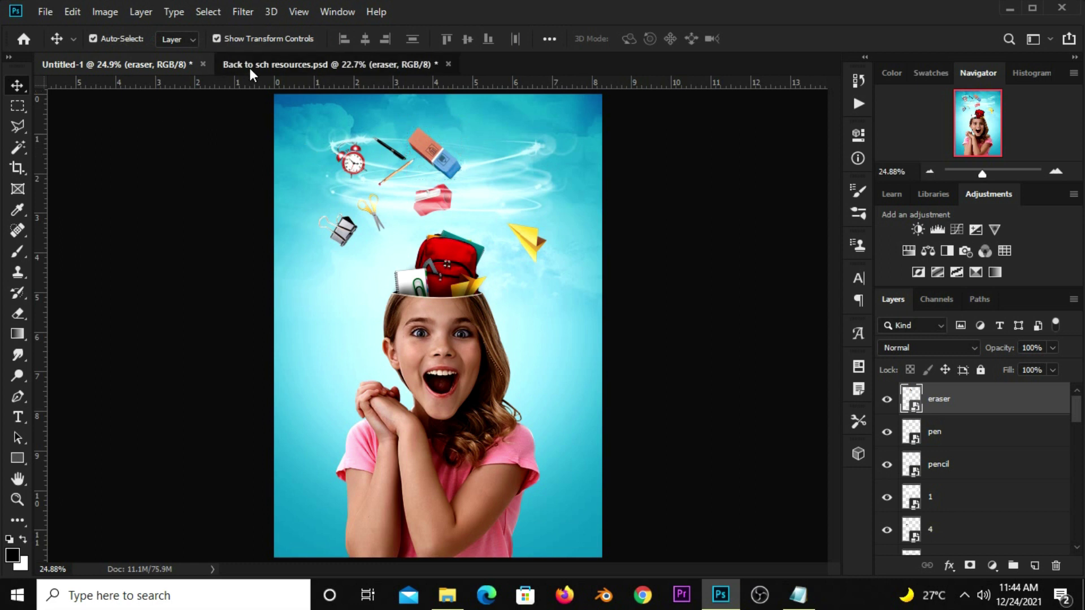
# Add the red alarm clock, shrunk and placed at the upper right of the swirl
pyautogui.click(251, 65)
pyautogui.click(525, 241)
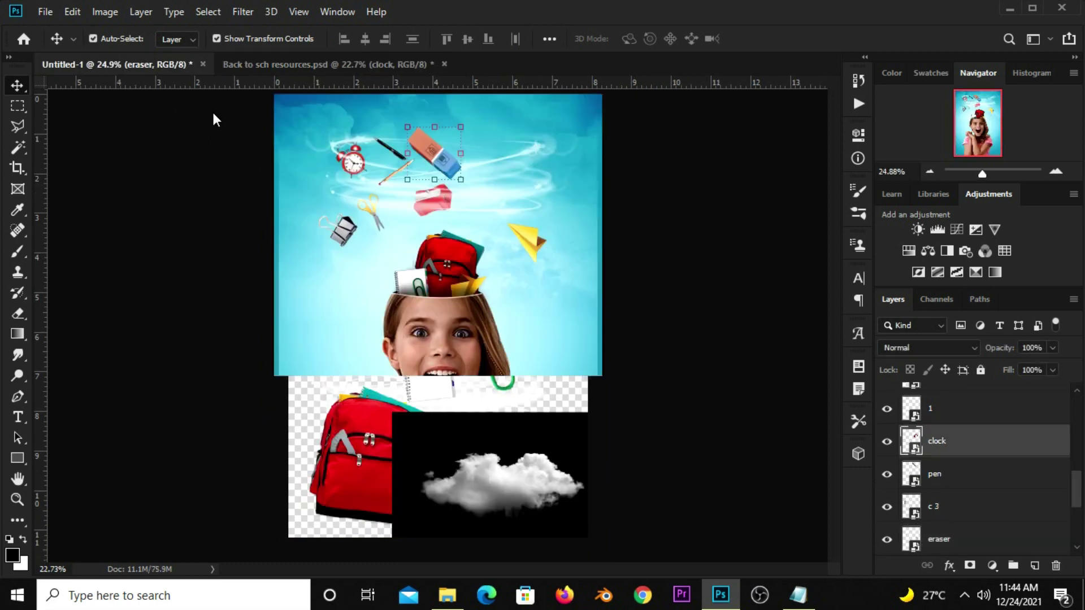
pyautogui.moveTo(162, 67); pyautogui.dragTo(438, 328)
pyautogui.hotkey('ctrl', 't')
pyautogui.moveTo(474, 284)
pyautogui.mouseDown()
pyautogui.moveTo(435, 331)
pyautogui.moveTo(514, 186)
pyautogui.moveTo(526, 185)
pyautogui.mouseUp()
pyautogui.press('Return')
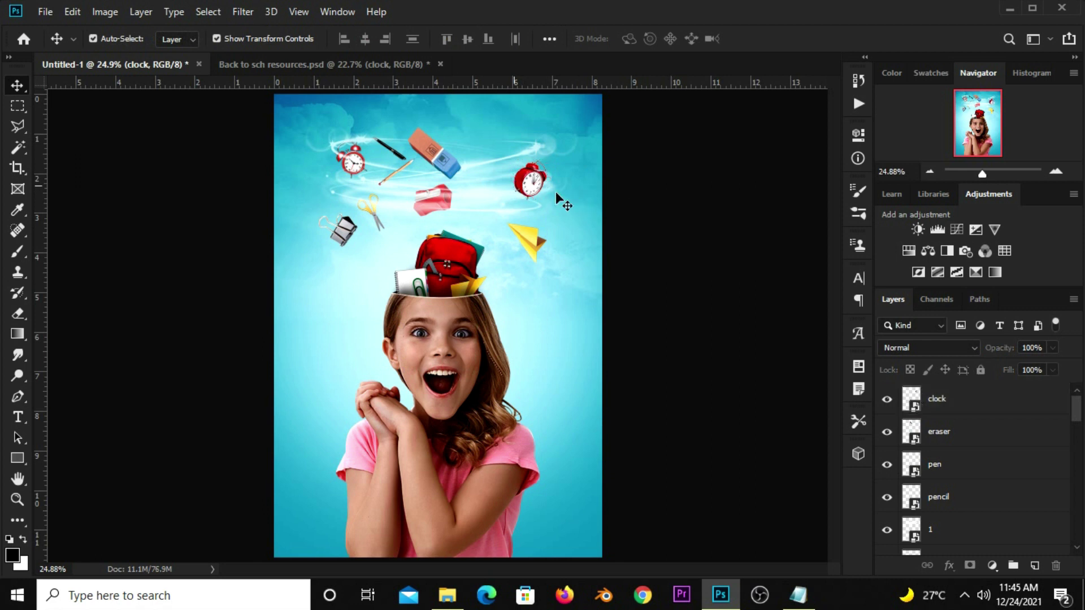
# Paste the green paperclip into the swirl, shrunk to under half size and rotated
pyautogui.click(323, 67)
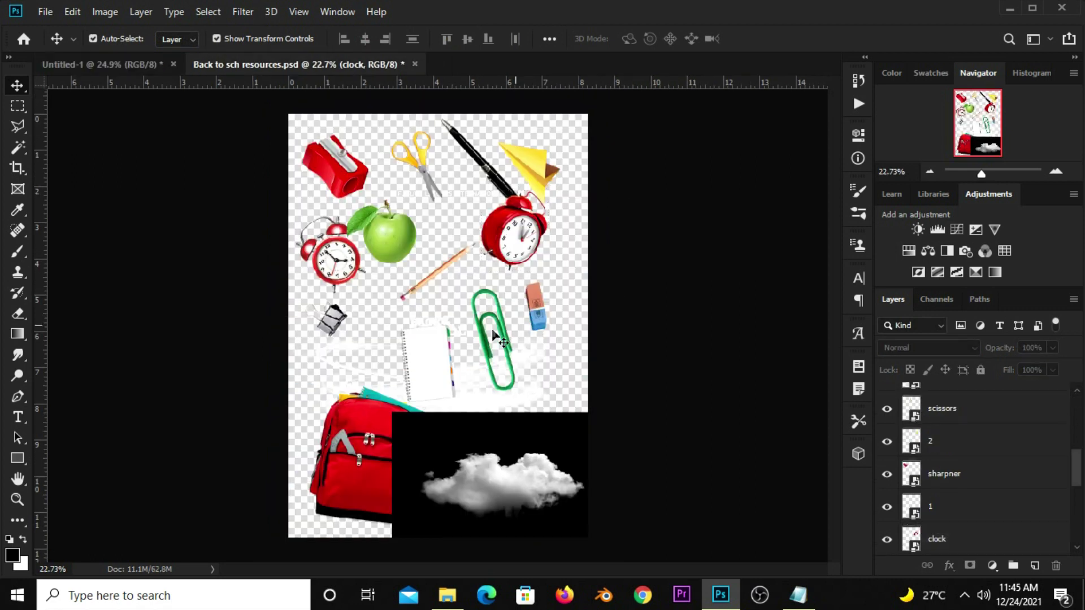
pyautogui.moveTo(498, 332); pyautogui.dragTo(477, 288)
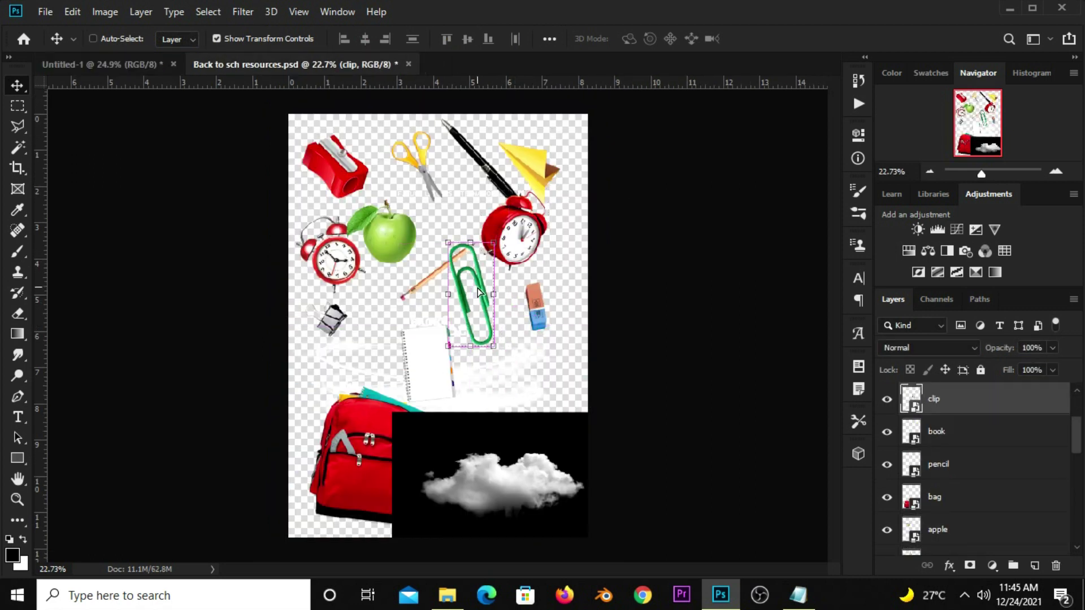
pyautogui.click(92, 39)
pyautogui.click(126, 65)
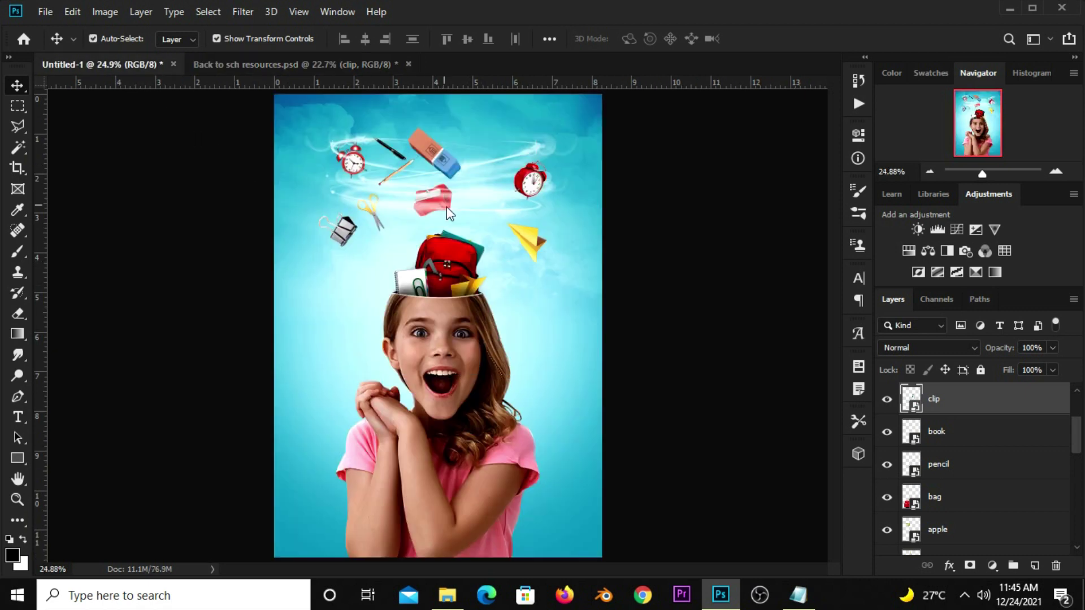
pyautogui.hotkey('ctrl', 'v')
pyautogui.hotkey('ctrl', 't')
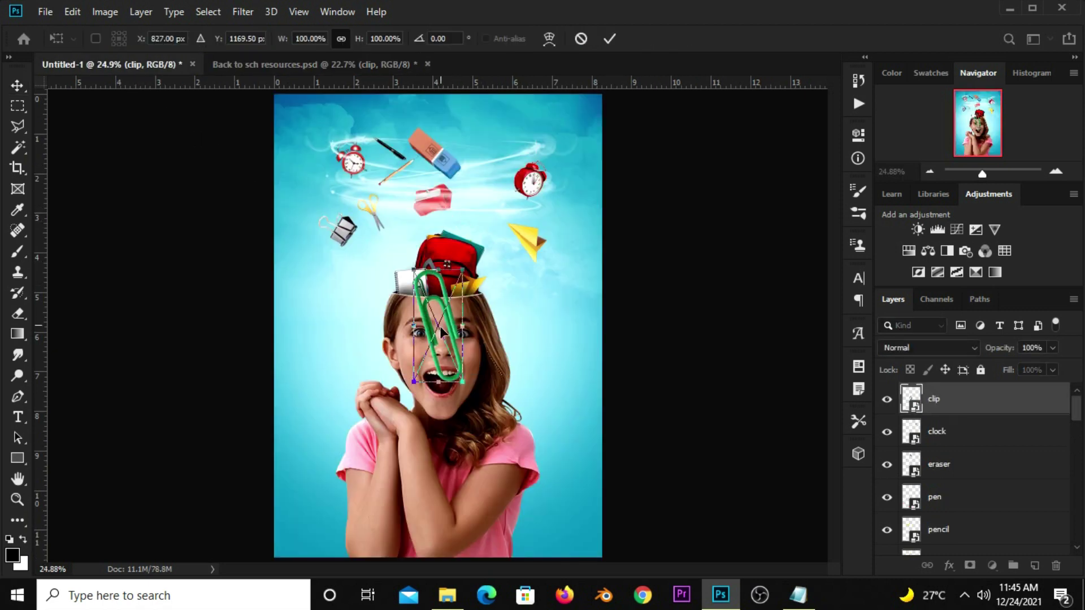
pyautogui.moveTo(440, 327); pyautogui.dragTo(494, 201)
pyautogui.moveTo(518, 258)
pyautogui.mouseDown()
pyautogui.moveTo(483, 190)
pyautogui.moveTo(491, 197)
pyautogui.mouseUp()
pyautogui.moveTo(505, 152)
pyautogui.mouseDown()
pyautogui.moveTo(488, 158)
pyautogui.moveTo(517, 188)
pyautogui.mouseUp()
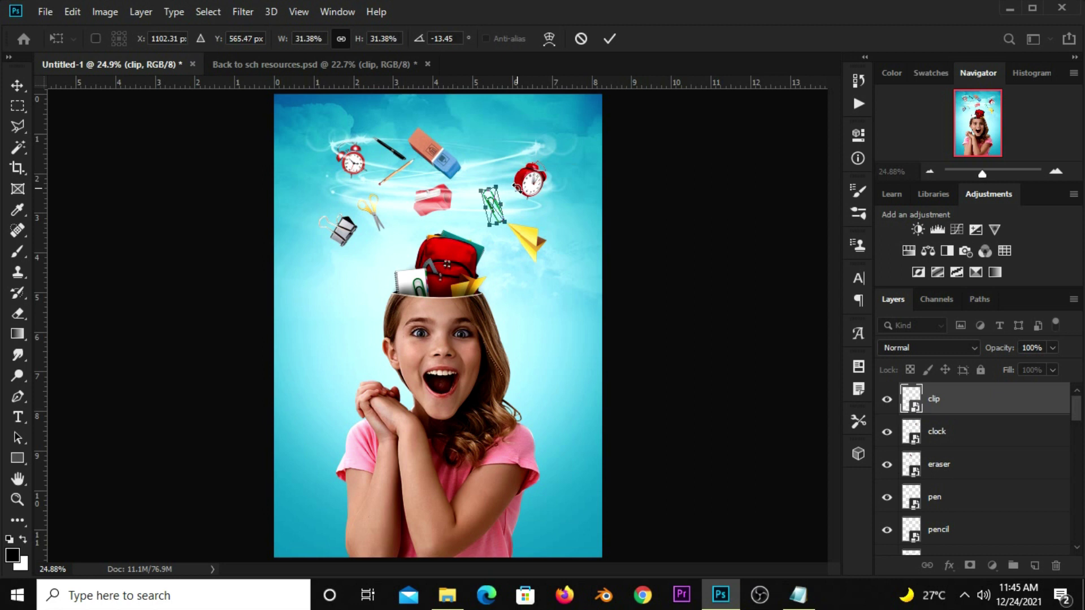
pyautogui.press('Return')
# Place the green apple at the top of the swirl, resized and straightened
pyautogui.click(310, 60)
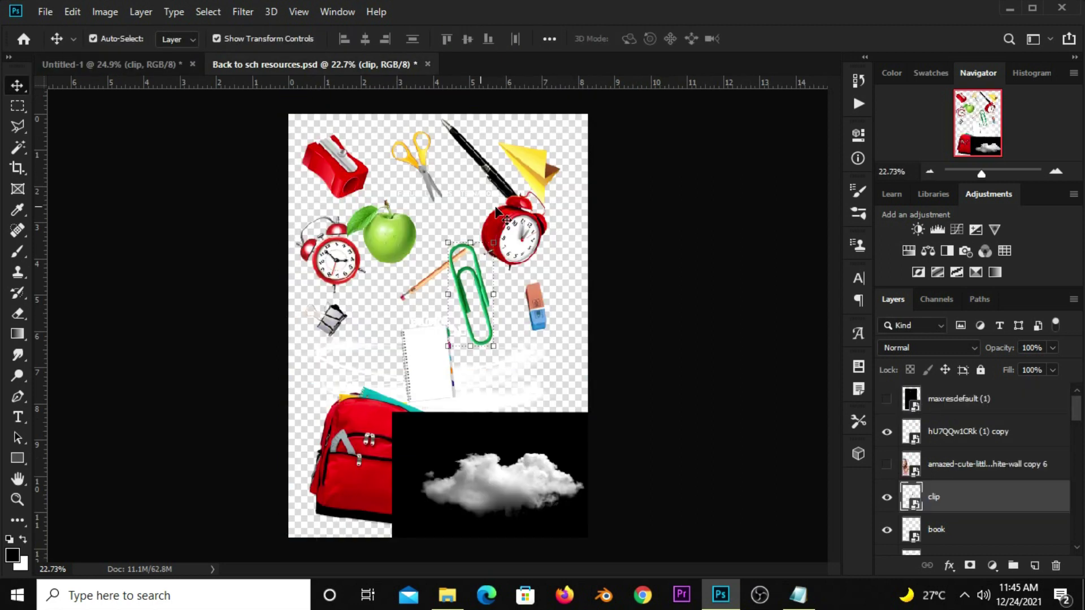
pyautogui.click(402, 237)
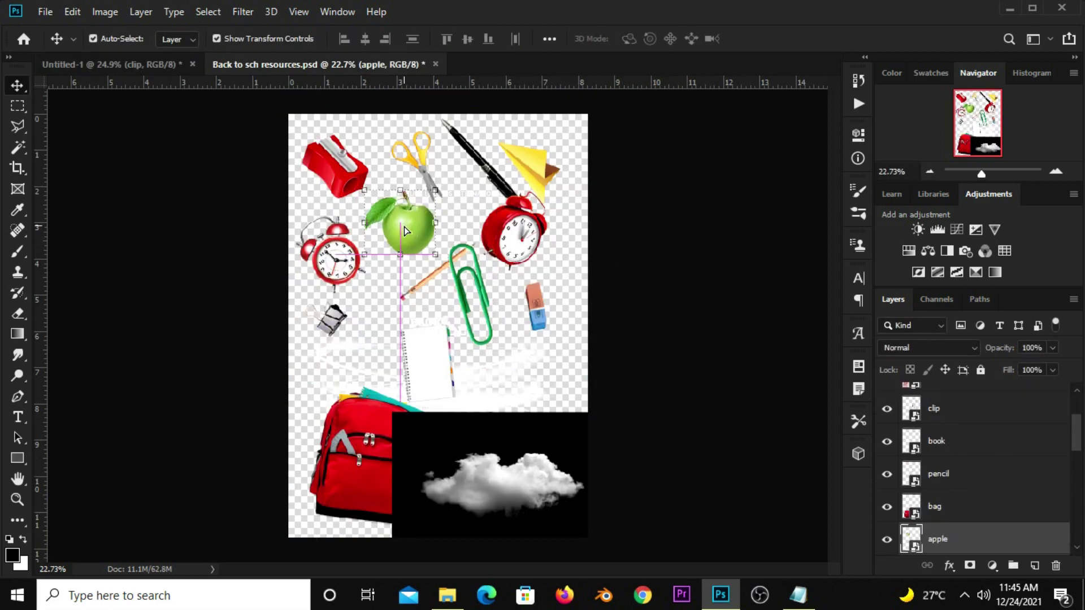
pyautogui.click(107, 64)
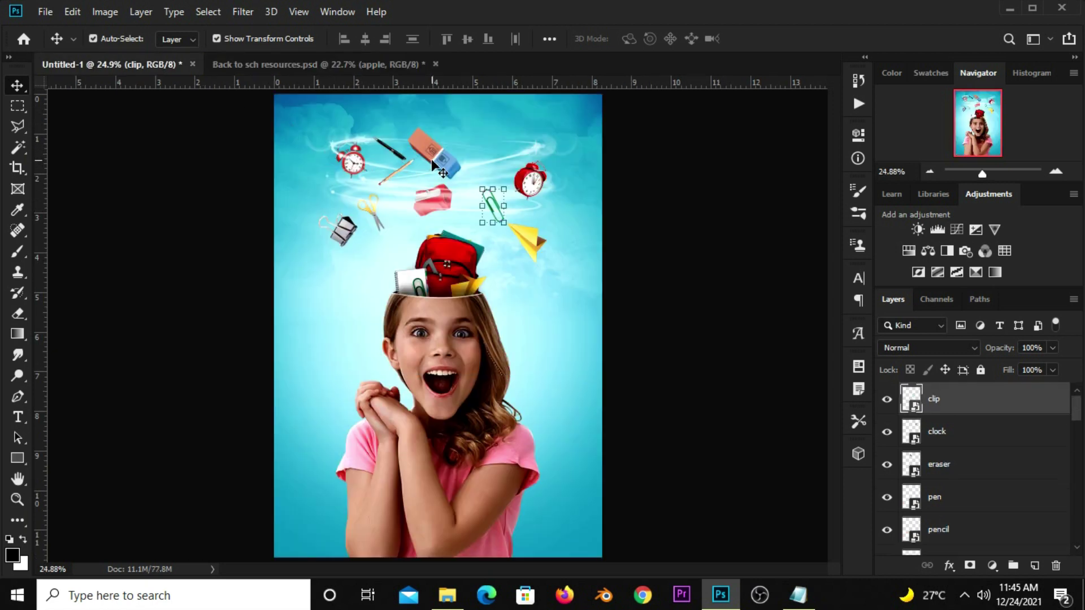
pyautogui.moveTo(442, 174); pyautogui.dragTo(446, 179)
pyautogui.moveTo(446, 337)
pyautogui.mouseDown()
pyautogui.moveTo(513, 131)
pyautogui.moveTo(493, 178)
pyautogui.moveTo(495, 154)
pyautogui.mouseUp()
pyautogui.hotkey('ctrl', 't')
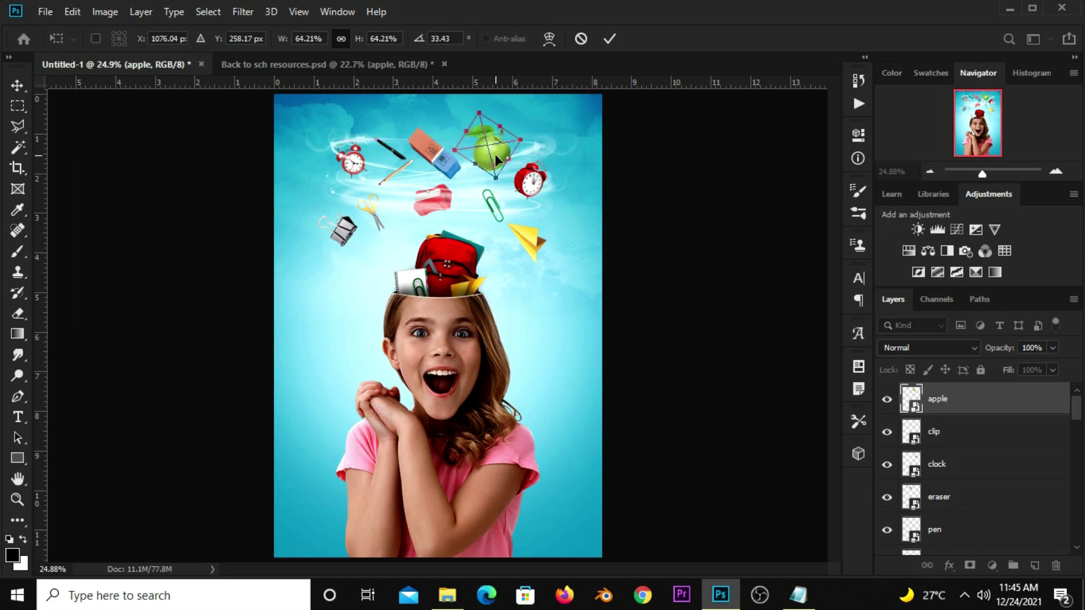
pyautogui.press('Return')
# Shift the cloud image up-left in the clipart resources document
pyautogui.click(243, 65)
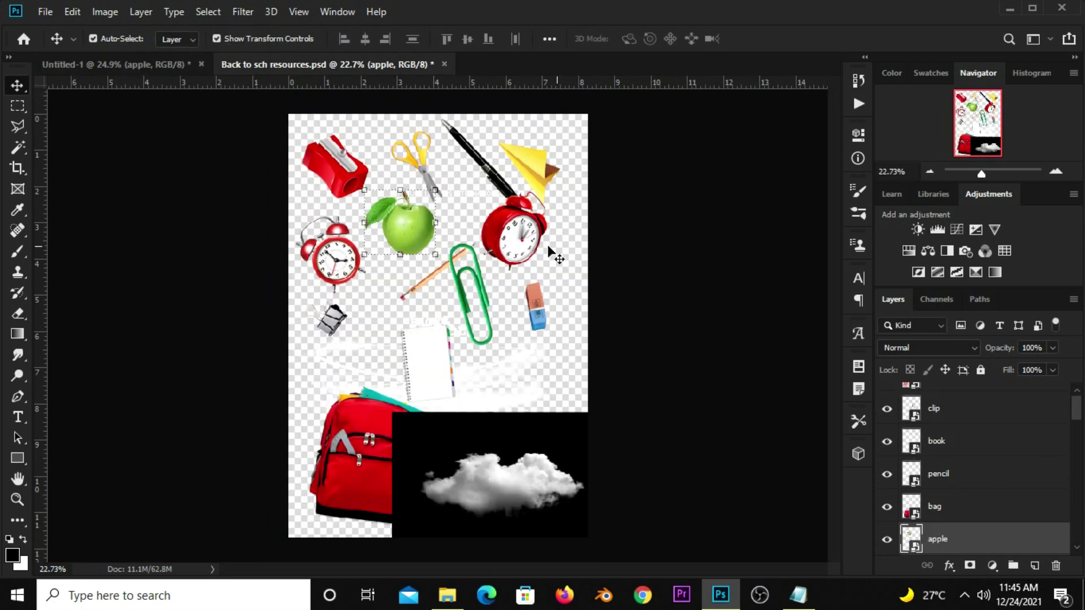
pyautogui.click(486, 400)
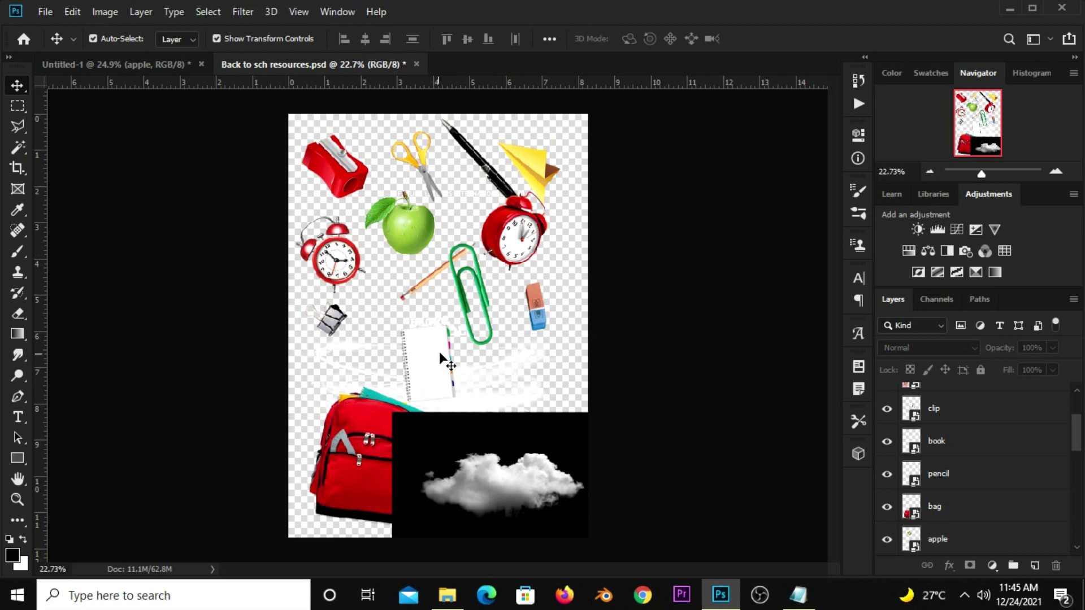
pyautogui.scroll(-5, 983, 469)
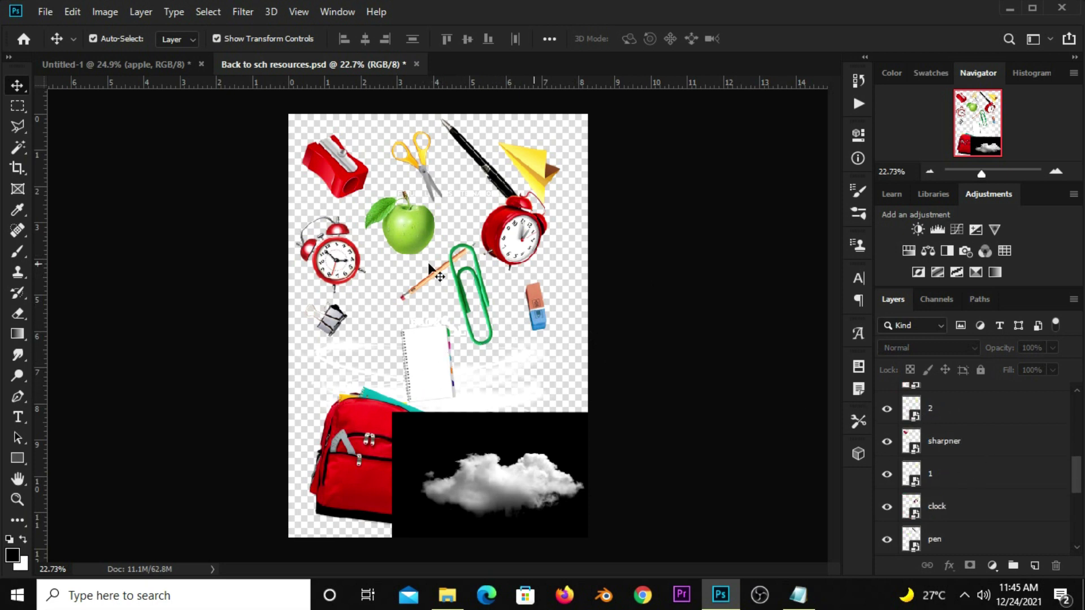
pyautogui.moveTo(477, 441); pyautogui.dragTo(483, 418)
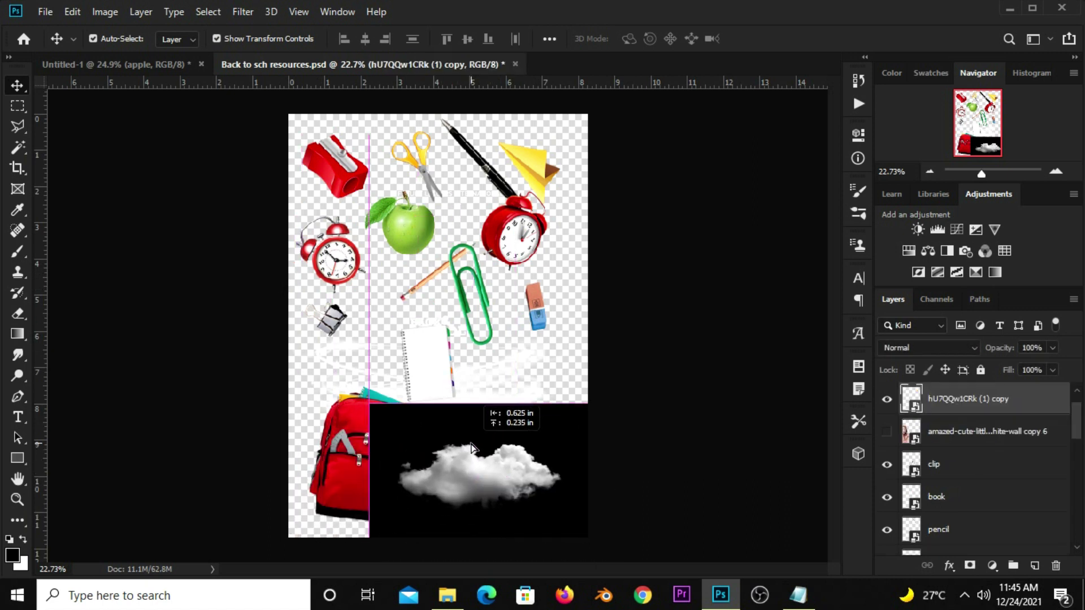
pyautogui.click(113, 64)
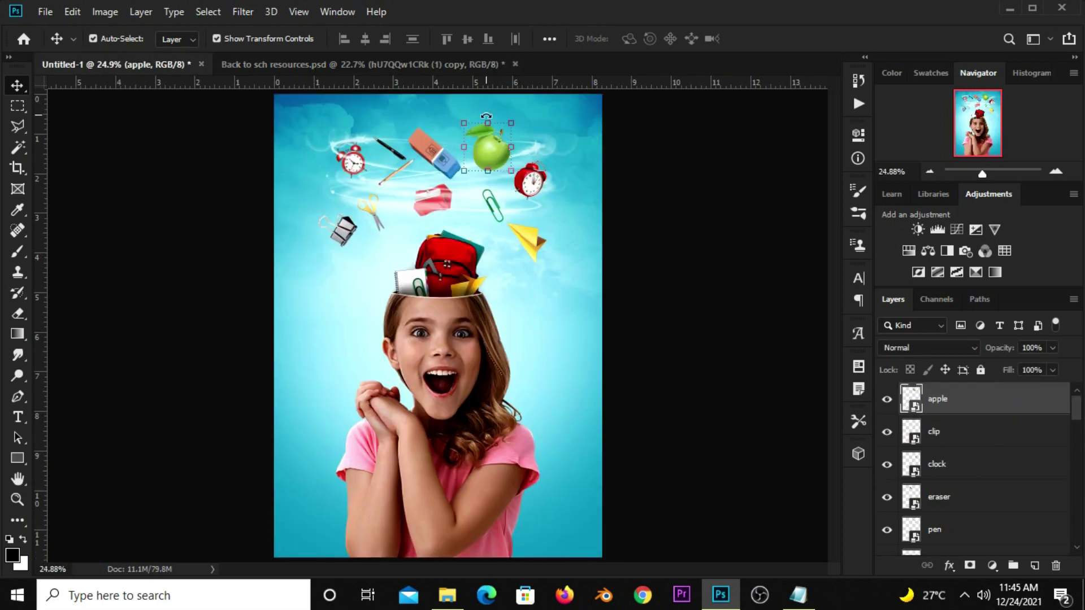
# Rotate and shrink the yellow paper plane, and nudge the apple slightly down
pyautogui.scroll(1, 485, 113)
pyautogui.scroll(2, 485, 113)
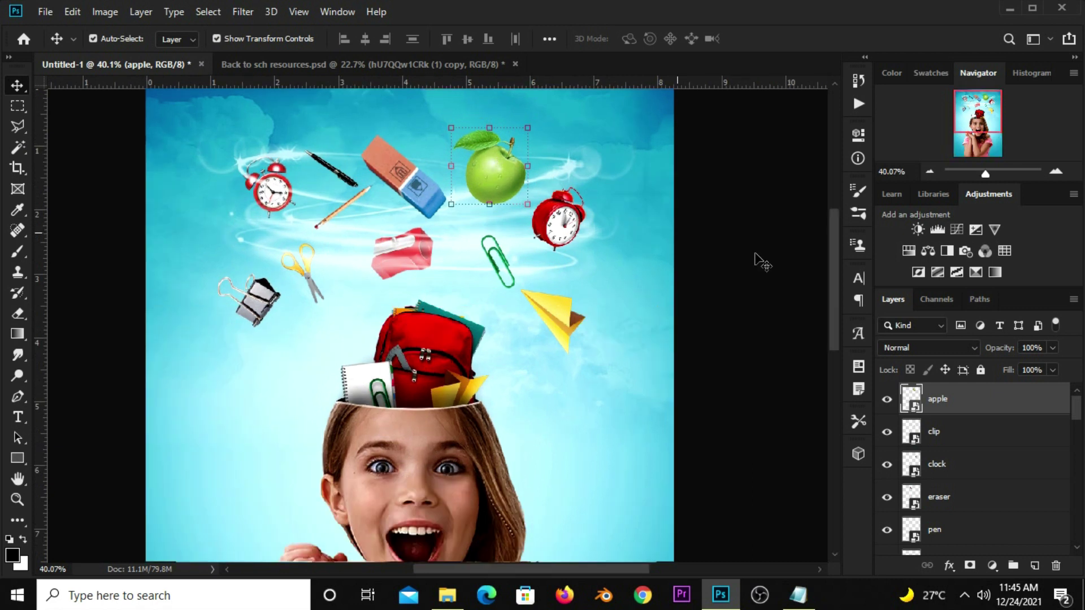
pyautogui.scroll(2, 575, 337)
pyautogui.click(558, 355)
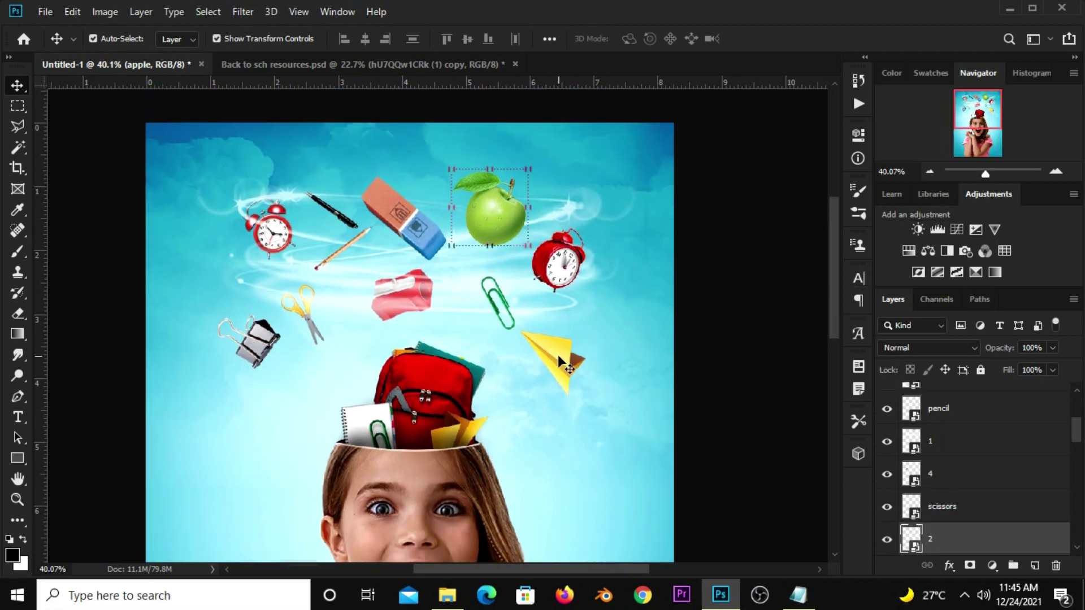
pyautogui.hotkey('ctrl', 't')
pyautogui.moveTo(582, 318)
pyautogui.mouseDown()
pyautogui.moveTo(593, 328)
pyautogui.moveTo(580, 347)
pyautogui.moveTo(562, 343)
pyautogui.moveTo(591, 320)
pyautogui.mouseUp()
pyautogui.press('Return')
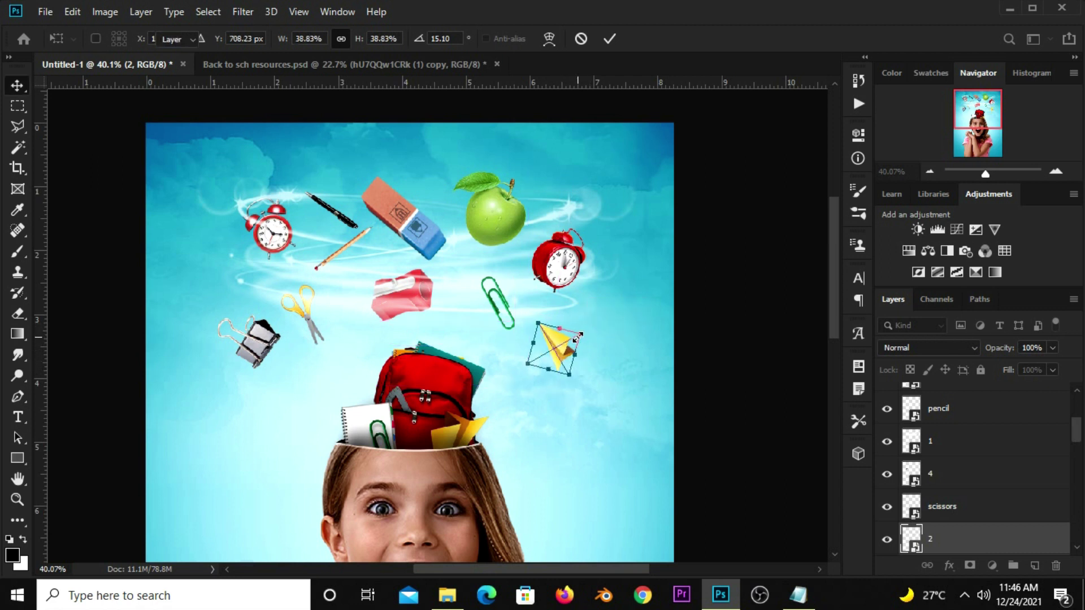
pyautogui.moveTo(482, 202)
pyautogui.mouseDown()
pyautogui.moveTo(527, 193)
pyautogui.moveTo(489, 186)
pyautogui.mouseUp()
pyautogui.click(690, 286)
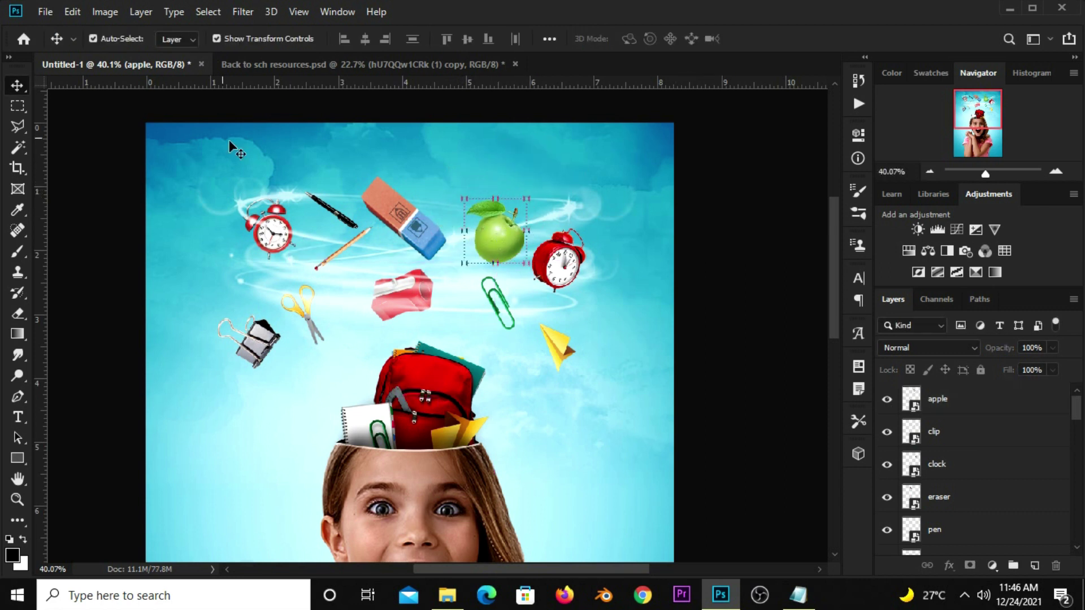
# Give the eraser a steeper tilt and lock the swirl layer
pyautogui.click(390, 212)
pyautogui.hotkey('ctrl', 't')
pyautogui.moveTo(421, 170)
pyautogui.mouseDown()
pyautogui.moveTo(437, 185)
pyautogui.moveTo(403, 188)
pyautogui.moveTo(386, 219)
pyautogui.moveTo(421, 224)
pyautogui.mouseUp()
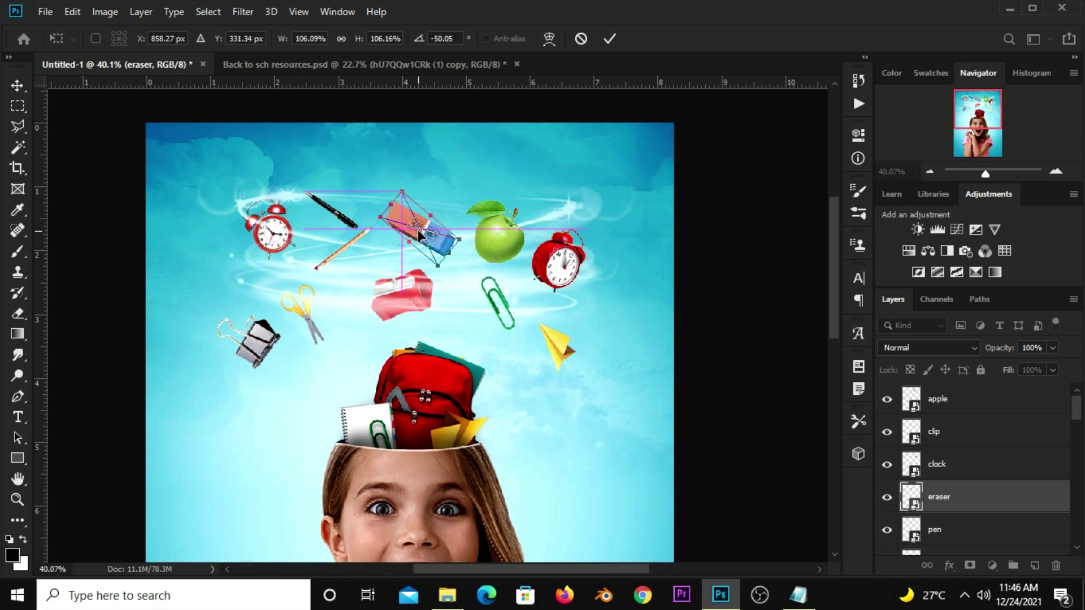
pyautogui.click(391, 298)
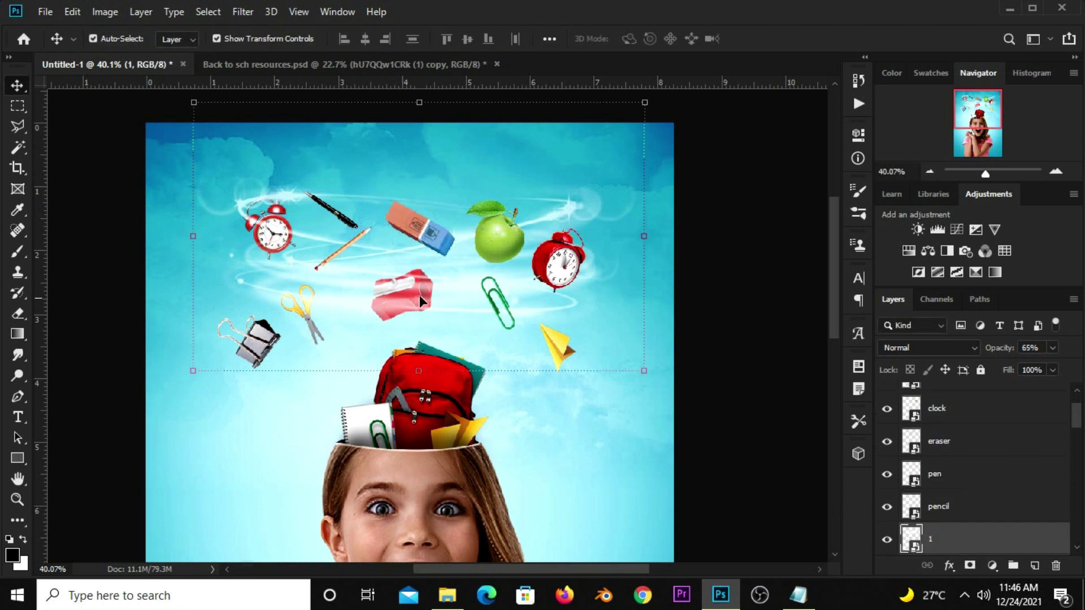
pyautogui.click(885, 541)
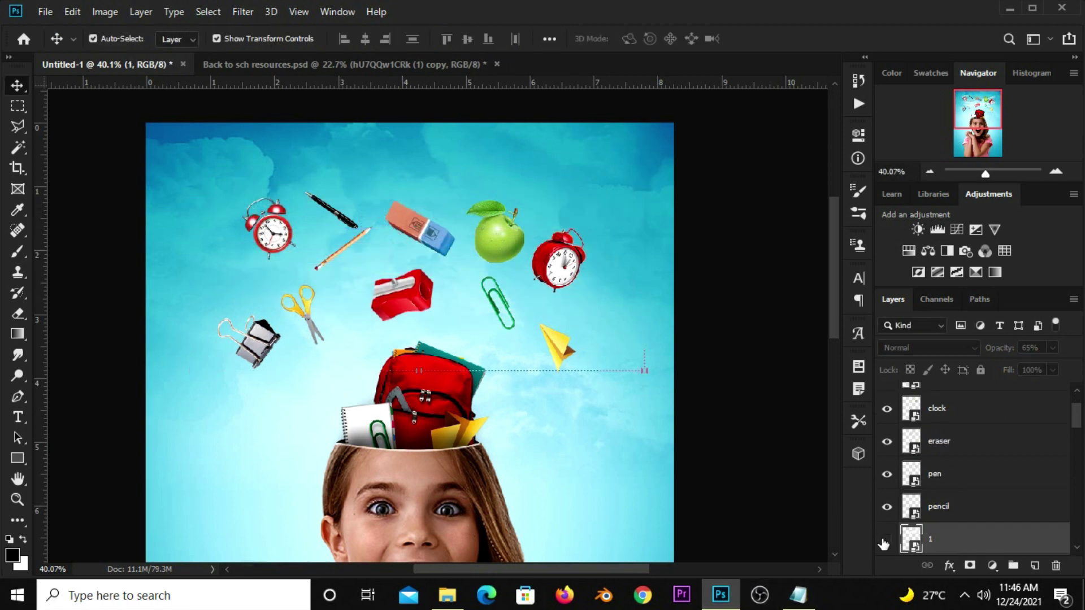
pyautogui.click(981, 370)
# Rotate the red sharpener, then tilt the scissors and move them up and left
pyautogui.click(419, 296)
pyautogui.hotkey('ctrl', 't')
pyautogui.moveTo(447, 283)
pyautogui.mouseDown()
pyautogui.moveTo(446, 263)
pyautogui.moveTo(405, 283)
pyautogui.mouseUp()
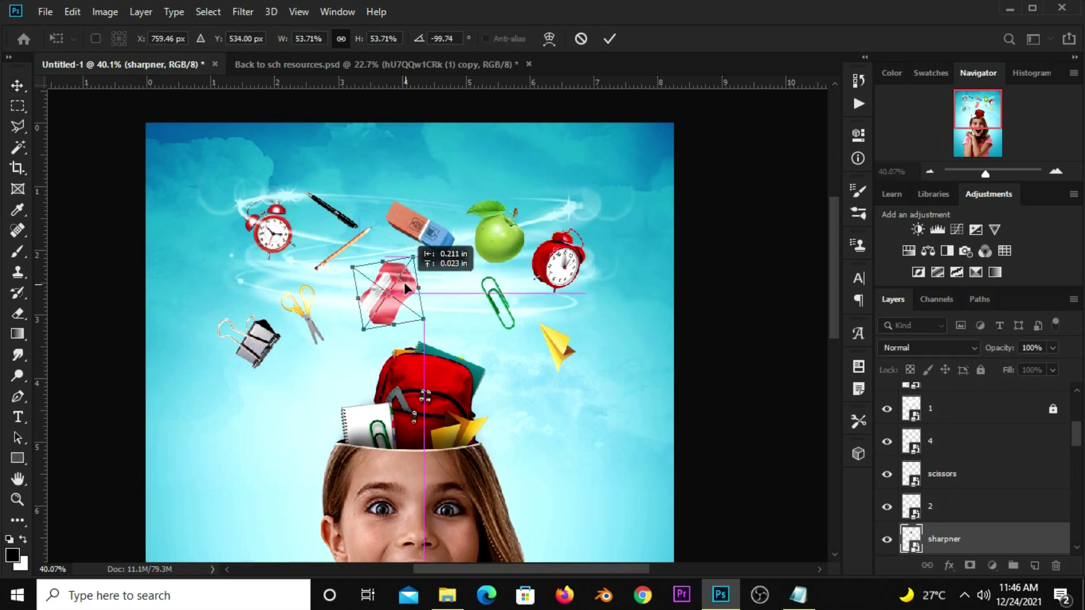
pyautogui.press('Return')
pyautogui.click(300, 310)
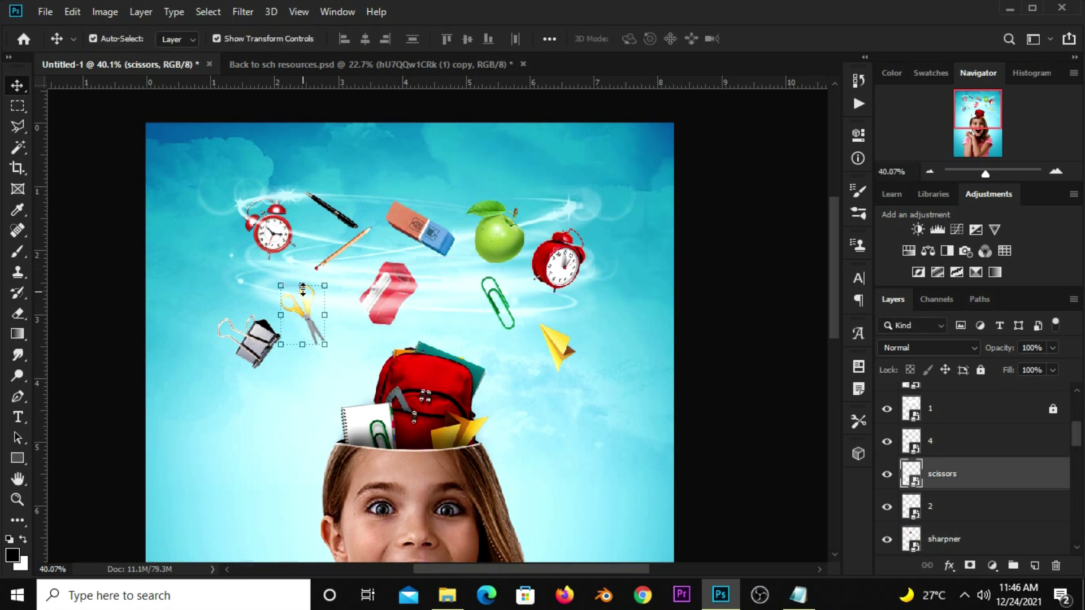
pyautogui.hotkey('ctrl', 't')
pyautogui.moveTo(277, 267); pyautogui.dragTo(270, 261)
pyautogui.moveTo(303, 311); pyautogui.dragTo(268, 297)
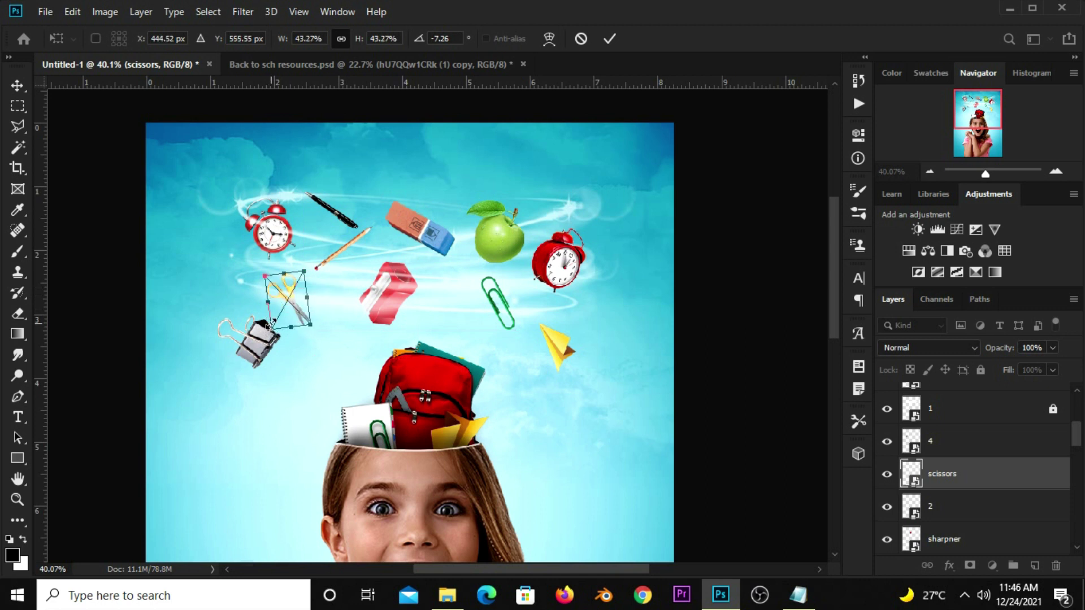
pyautogui.press('Return')
# Shift the binder clip right, shrink and tilt it, and lower it
pyautogui.moveTo(261, 352)
pyautogui.mouseDown()
pyautogui.moveTo(298, 356)
pyautogui.moveTo(286, 368)
pyautogui.mouseUp()
pyautogui.click(255, 387)
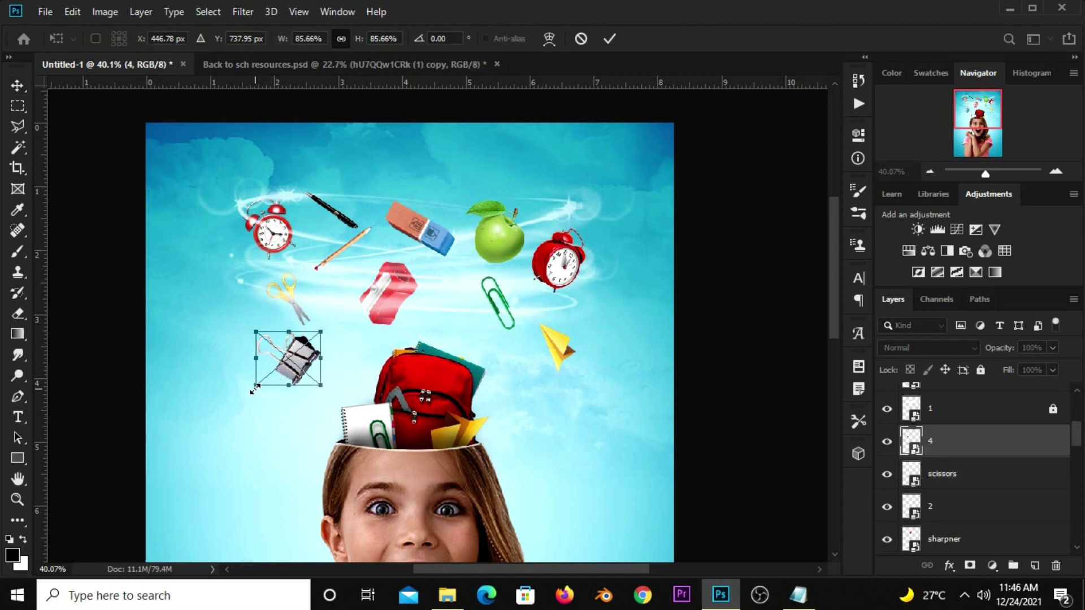
pyautogui.moveTo(251, 389)
pyautogui.mouseDown()
pyautogui.moveTo(268, 381)
pyautogui.moveTo(254, 375)
pyautogui.mouseUp()
pyautogui.moveTo(297, 342); pyautogui.dragTo(294, 359)
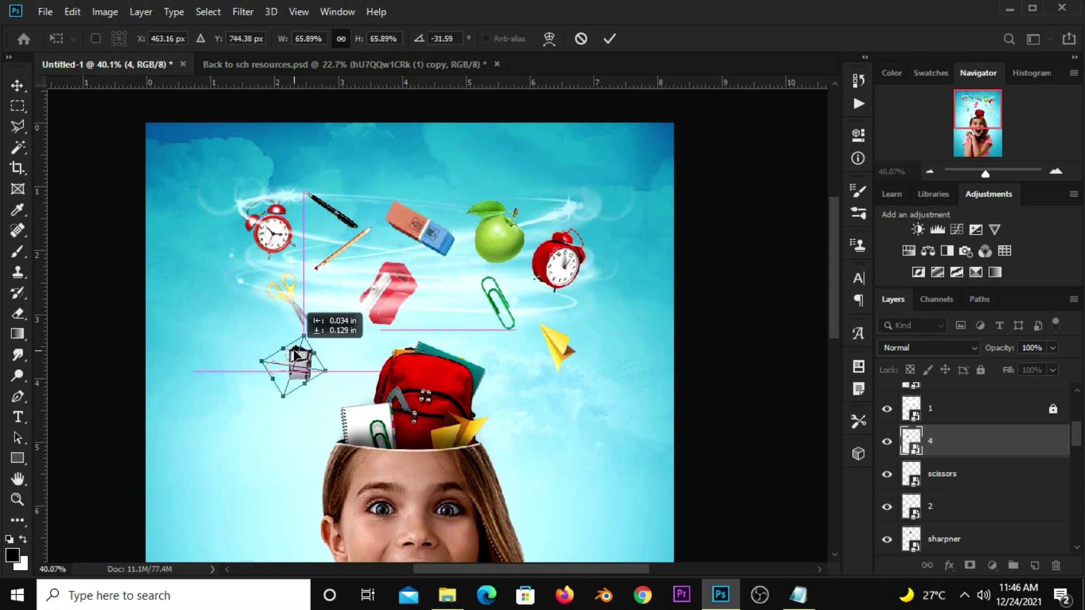
pyautogui.press('Return')
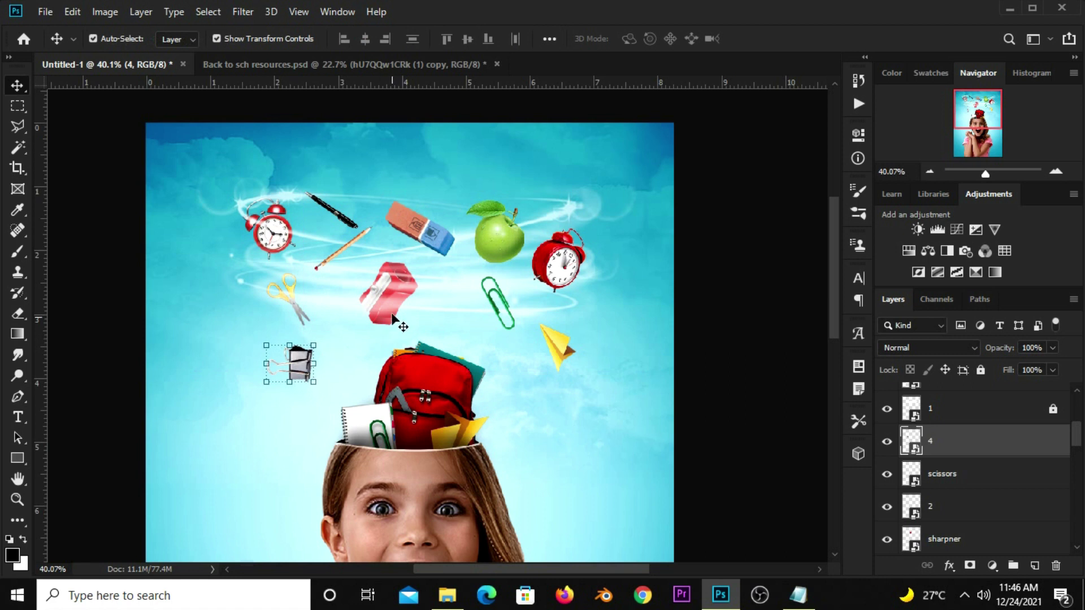
# Align the pen with the clock's edge and shift the eraser slightly up-left
pyautogui.click(391, 316)
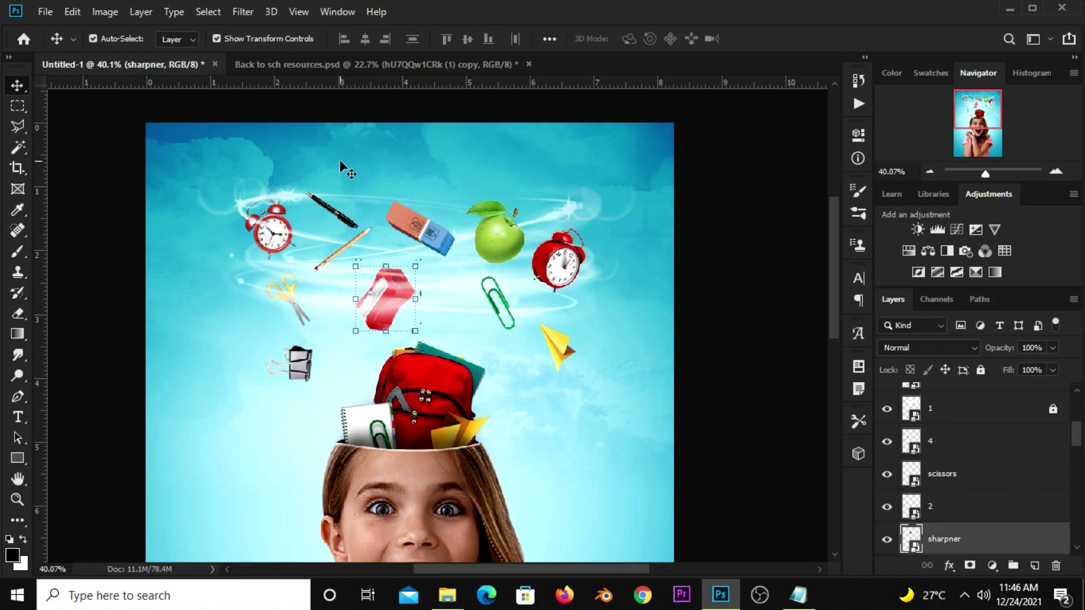
pyautogui.click(340, 217)
pyautogui.moveTo(340, 220)
pyautogui.mouseDown()
pyautogui.moveTo(335, 263)
pyautogui.moveTo(348, 276)
pyautogui.mouseUp()
pyautogui.moveTo(402, 236); pyautogui.dragTo(389, 230)
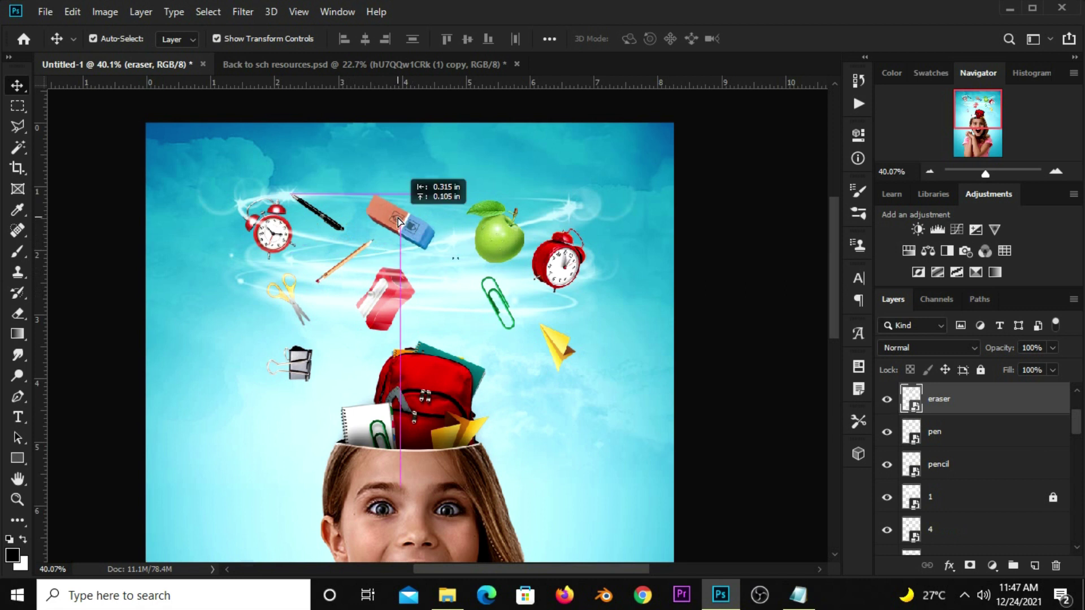
pyautogui.click(492, 297)
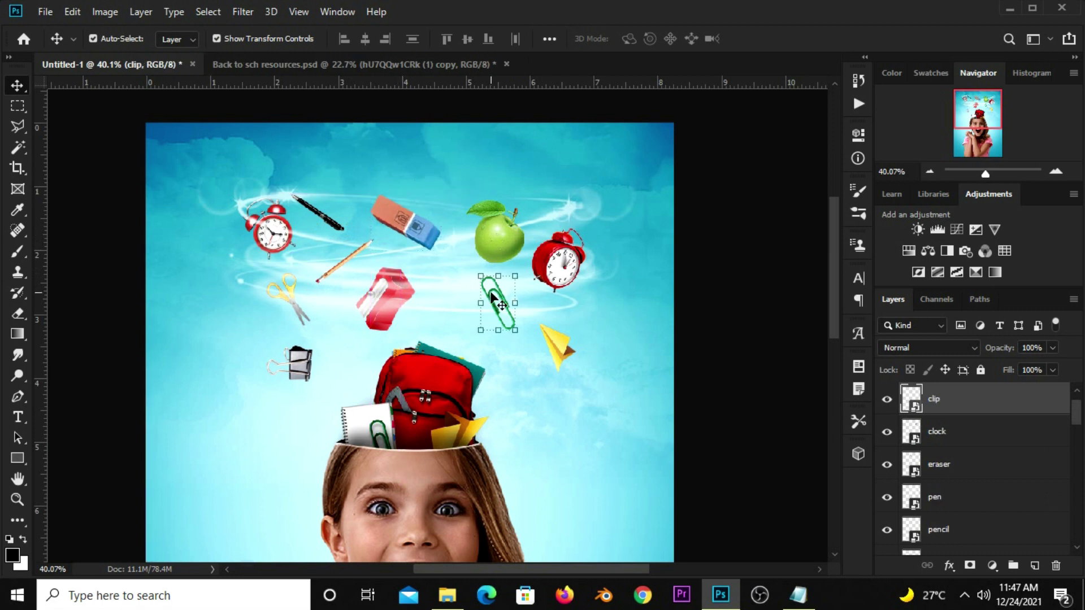
pyautogui.click(290, 289)
# Duplicate the scissors and place the copy, smaller and rotated, next to the apple
pyautogui.click(287, 297)
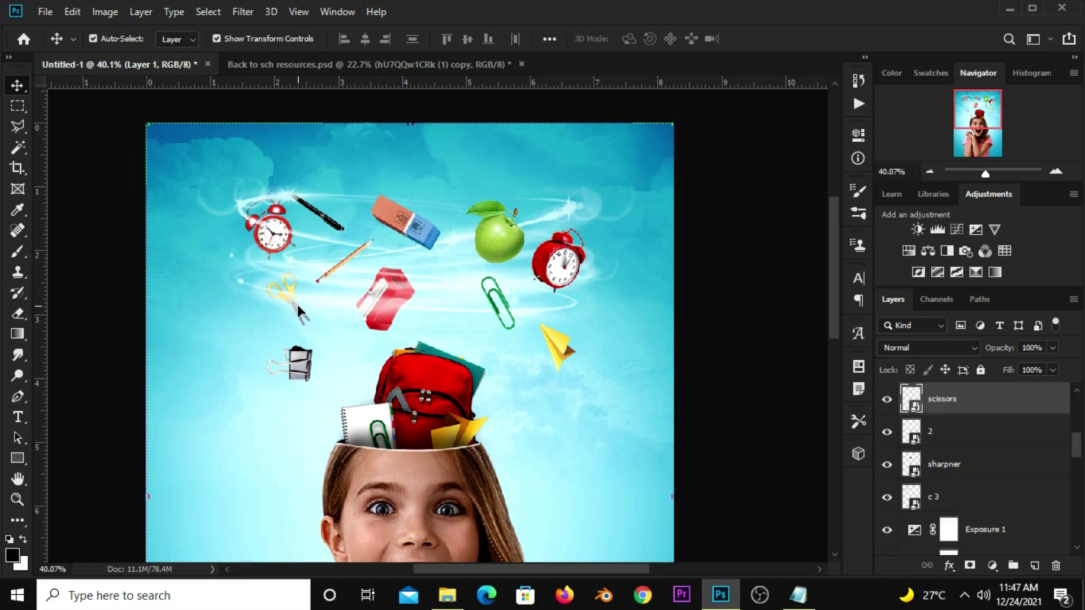
pyautogui.hotkey('ctrl', 'j')
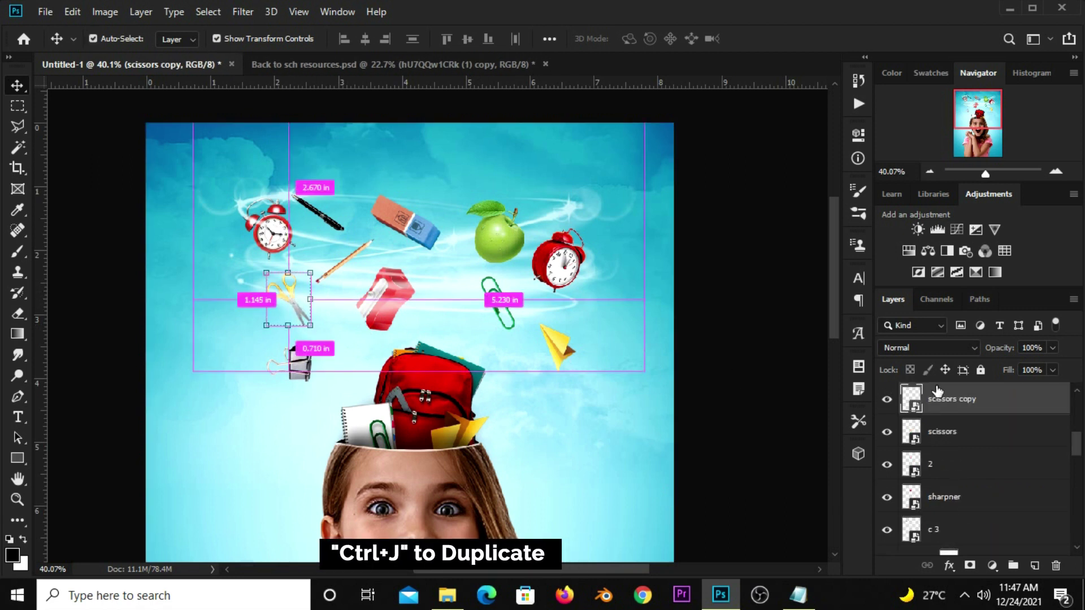
pyautogui.hotkey('ctrl', 't')
pyautogui.moveTo(287, 299)
pyautogui.mouseDown()
pyautogui.moveTo(531, 202)
pyautogui.moveTo(478, 220)
pyautogui.moveTo(457, 343)
pyautogui.mouseUp()
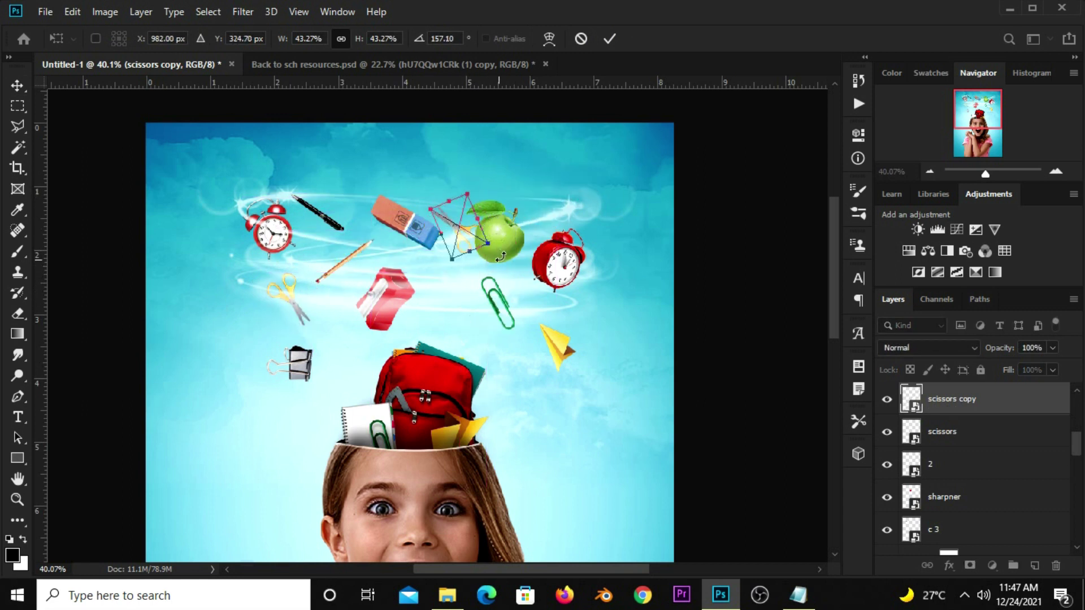
pyautogui.moveTo(484, 245)
pyautogui.mouseDown()
pyautogui.moveTo(452, 257)
pyautogui.moveTo(455, 279)
pyautogui.mouseUp()
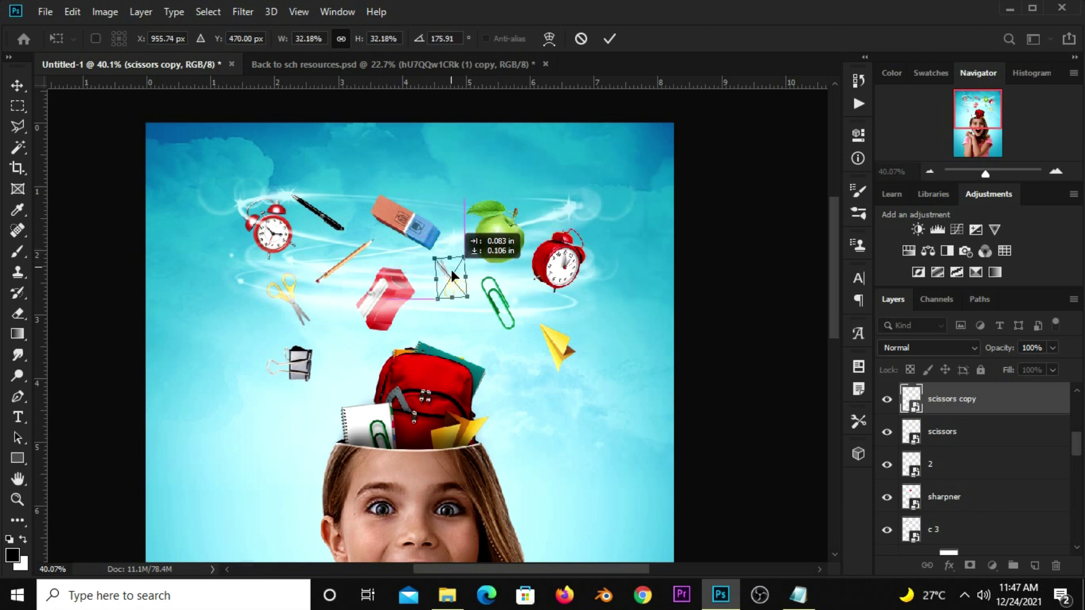
pyautogui.press('Return')
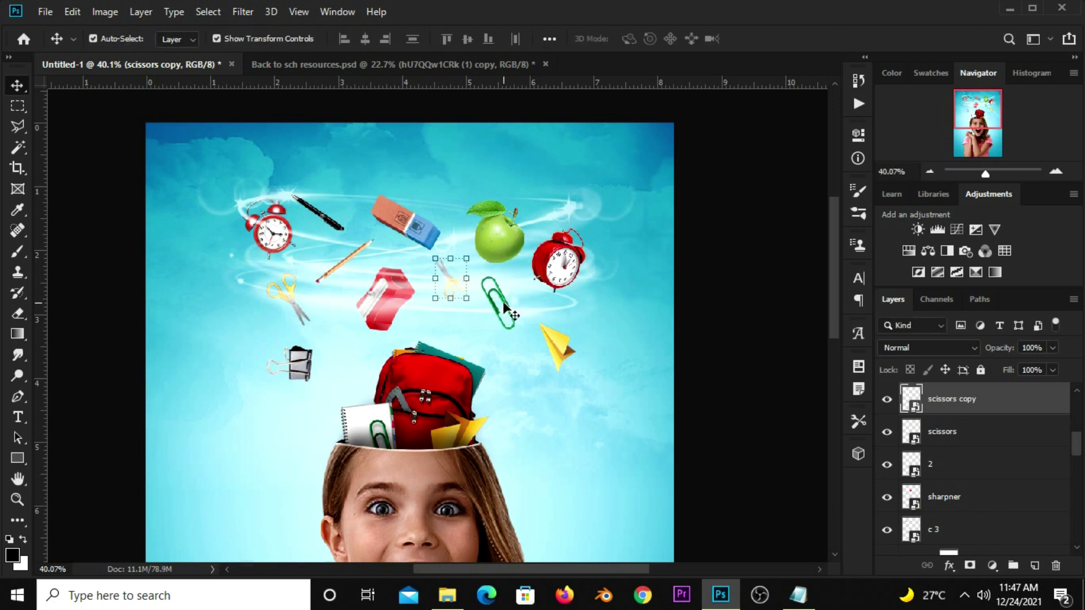
# Rescale the paper clip and move the apple slightly left
pyautogui.click(505, 308)
pyautogui.hotkey('ctrl', 't')
pyautogui.moveTo(477, 266); pyautogui.dragTo(479, 277)
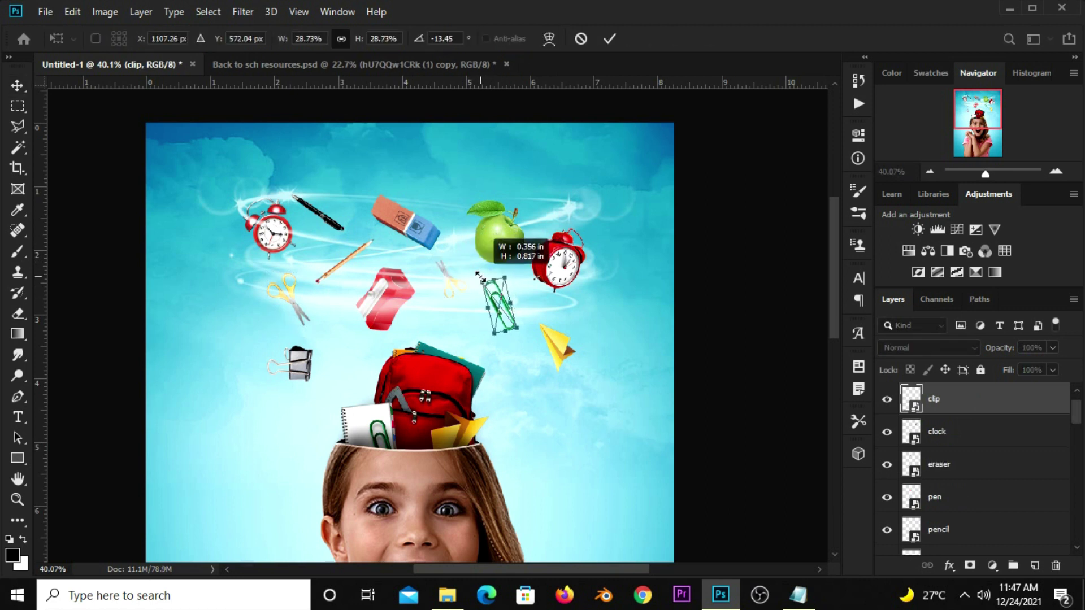
pyautogui.press('Return')
pyautogui.moveTo(507, 232)
pyautogui.mouseDown()
pyautogui.moveTo(486, 236)
pyautogui.moveTo(499, 221)
pyautogui.mouseUp()
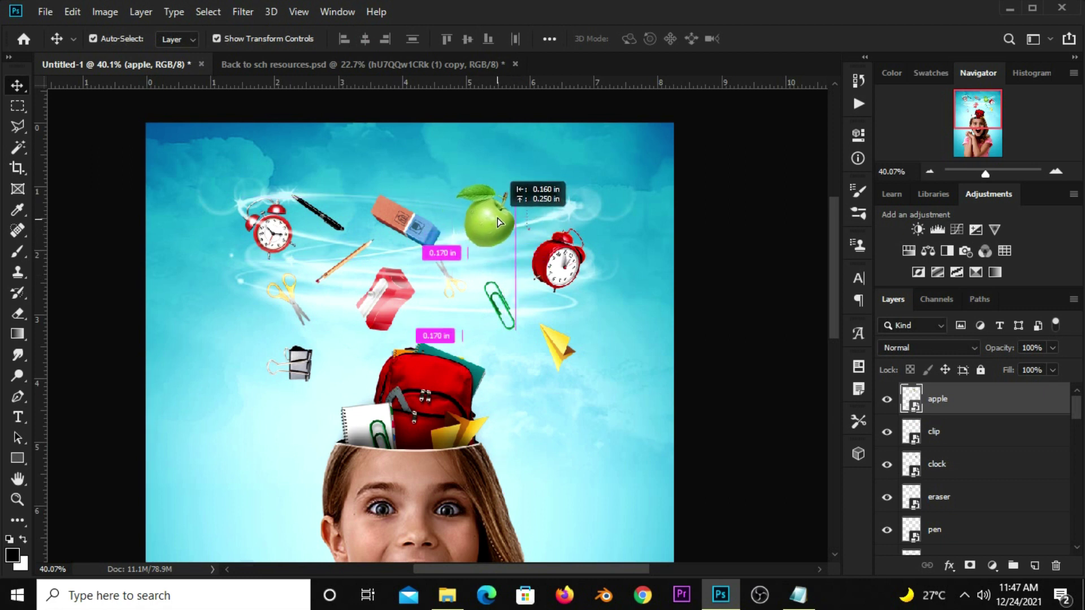
pyautogui.click(667, 299)
# Duplicate the paper clip, rotate the copy 90° clockwise and place it beside the red clock
pyautogui.click(494, 299)
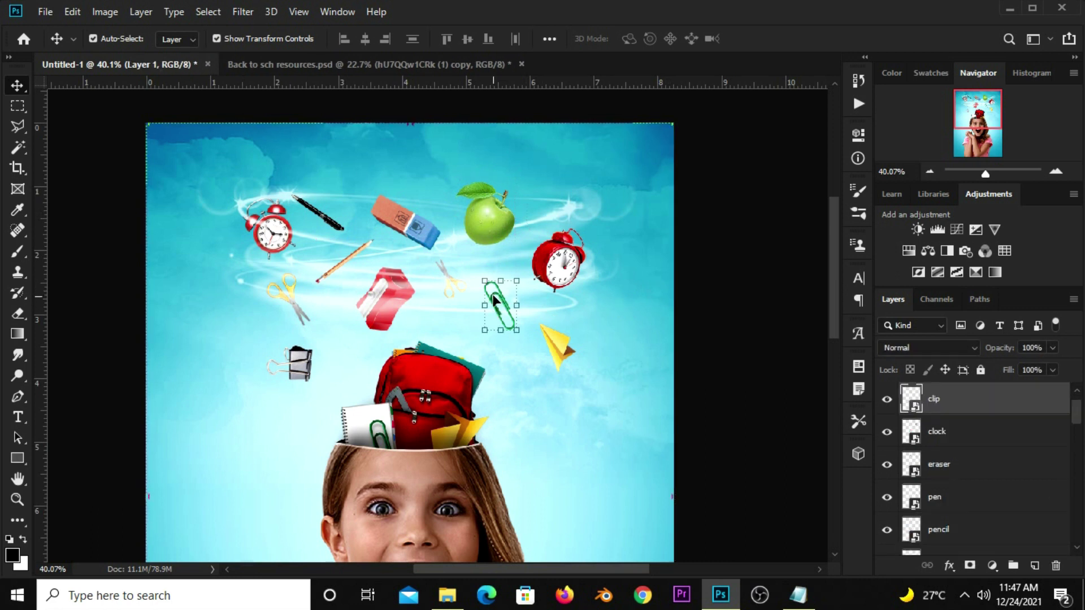
pyautogui.hotkey('ctrl', 'j')
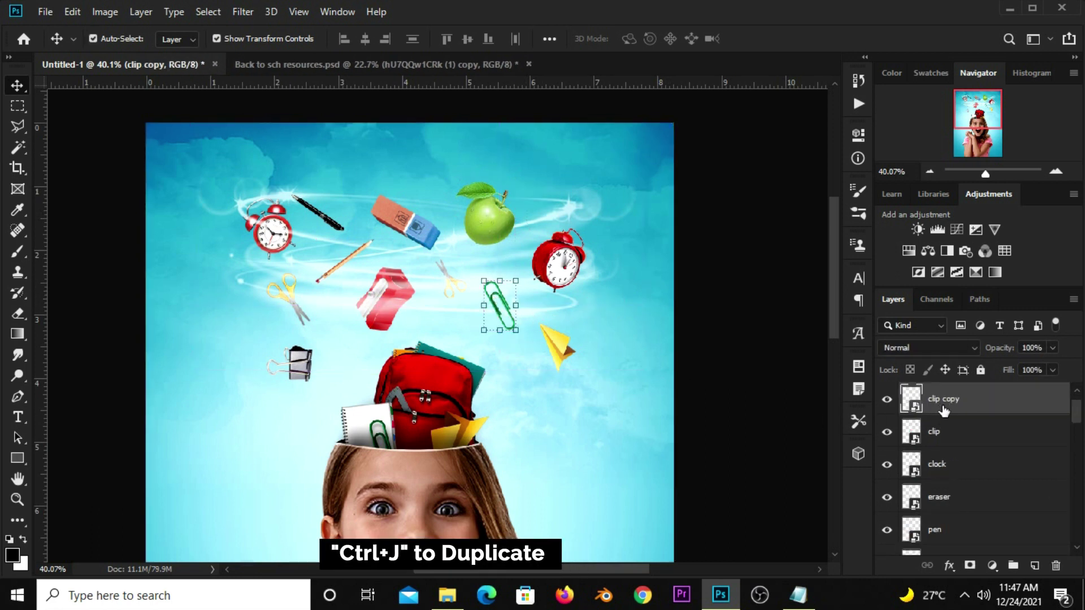
pyautogui.hotkey('ctrl', 't')
pyautogui.rightClick(502, 298)
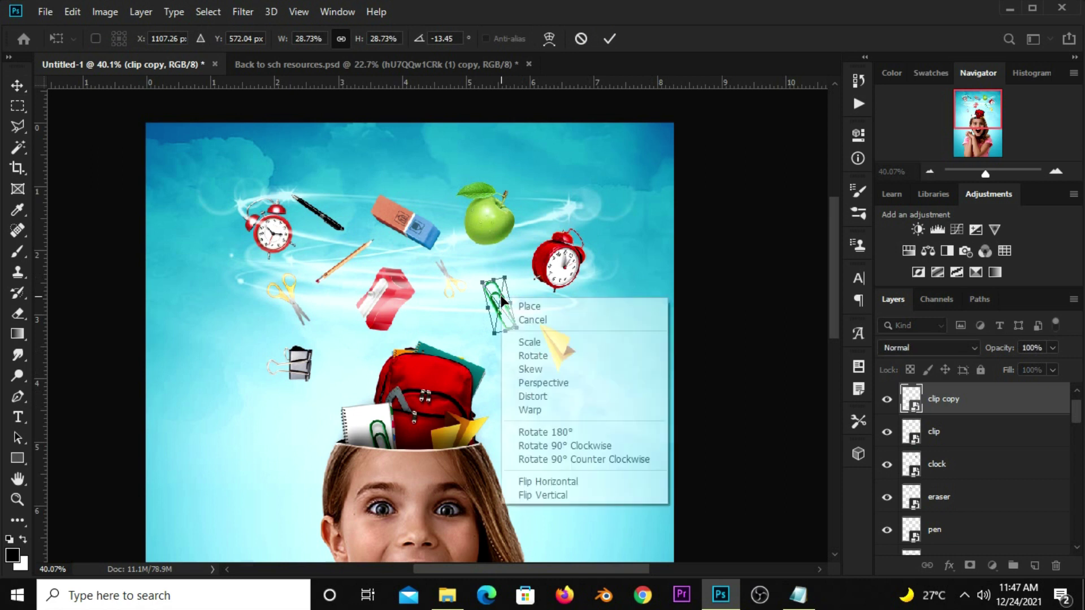
pyautogui.click(557, 446)
pyautogui.moveTo(495, 306)
pyautogui.mouseDown()
pyautogui.moveTo(514, 263)
pyautogui.moveTo(565, 261)
pyautogui.moveTo(526, 249)
pyautogui.moveTo(568, 199)
pyautogui.moveTo(562, 208)
pyautogui.mouseUp()
pyautogui.press('Return')
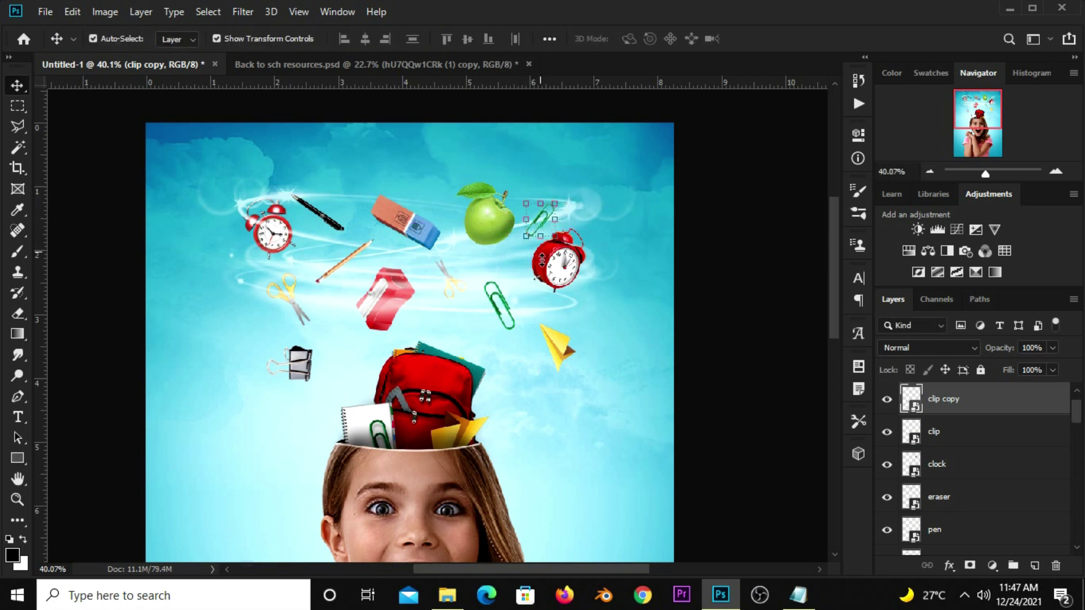
# Nudge the red clock down and left, then reselect the original paper clip
pyautogui.moveTo(542, 259); pyautogui.dragTo(537, 268)
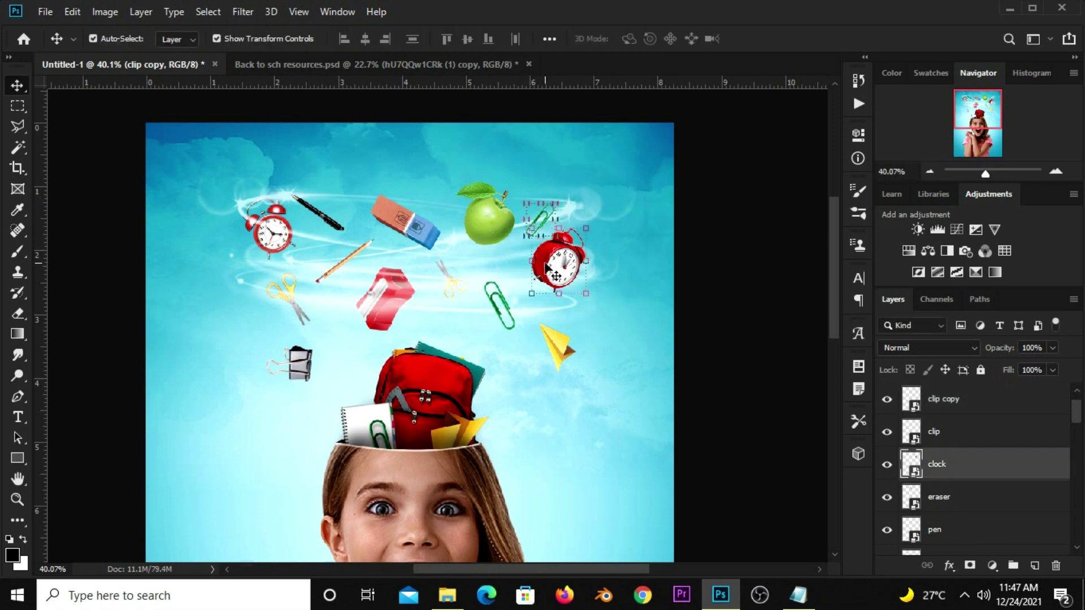
pyautogui.click(703, 299)
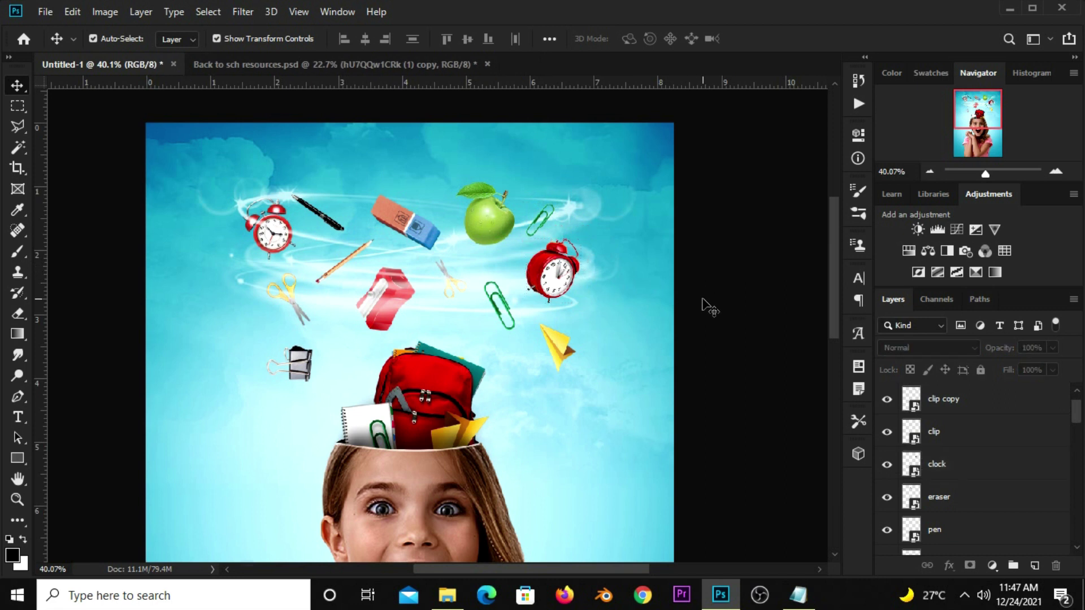
pyautogui.click(499, 302)
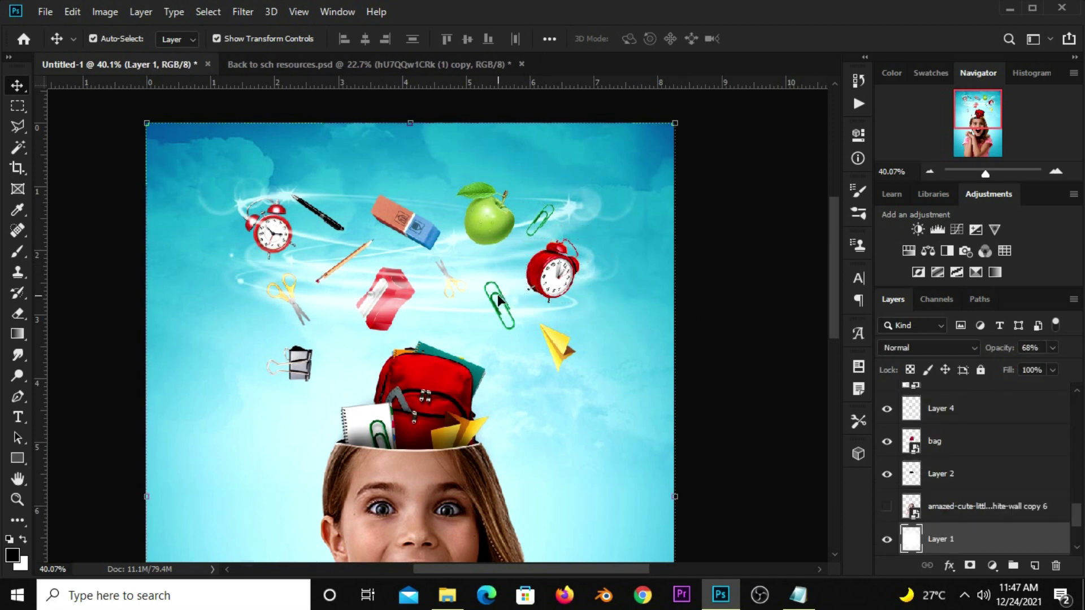
pyautogui.click(491, 296)
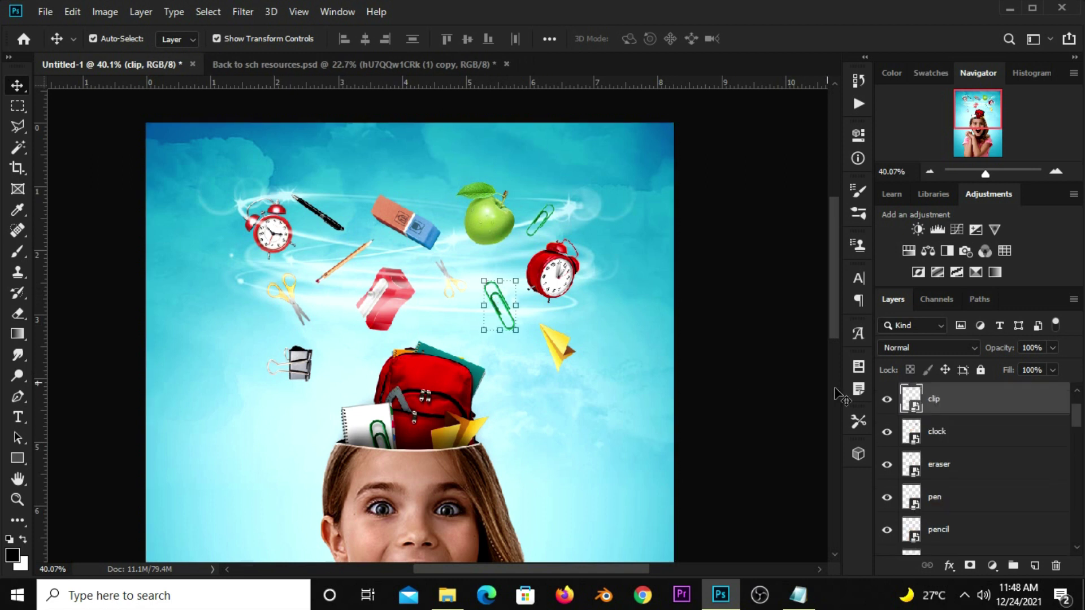
# Tint the paper clip blue with a clipped Hue/Saturation: Colorize, Hue 210, Saturation 80, Lightness -16
pyautogui.click(887, 400)
pyautogui.click(993, 566)
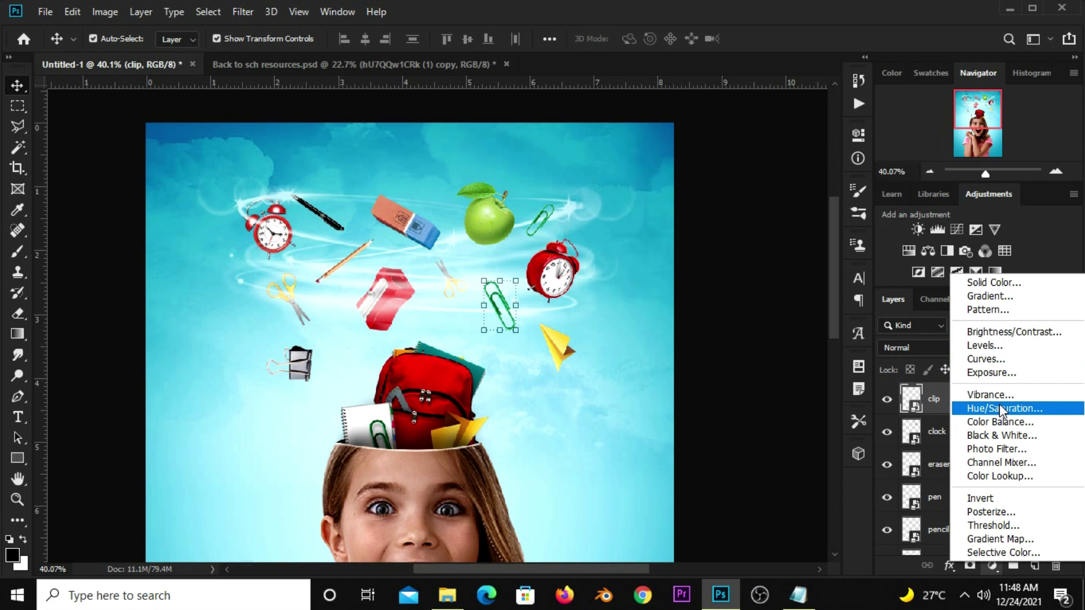
pyautogui.click(1003, 407)
pyautogui.click(720, 399)
pyautogui.click(713, 326)
pyautogui.moveTo(661, 232); pyautogui.dragTo(758, 243)
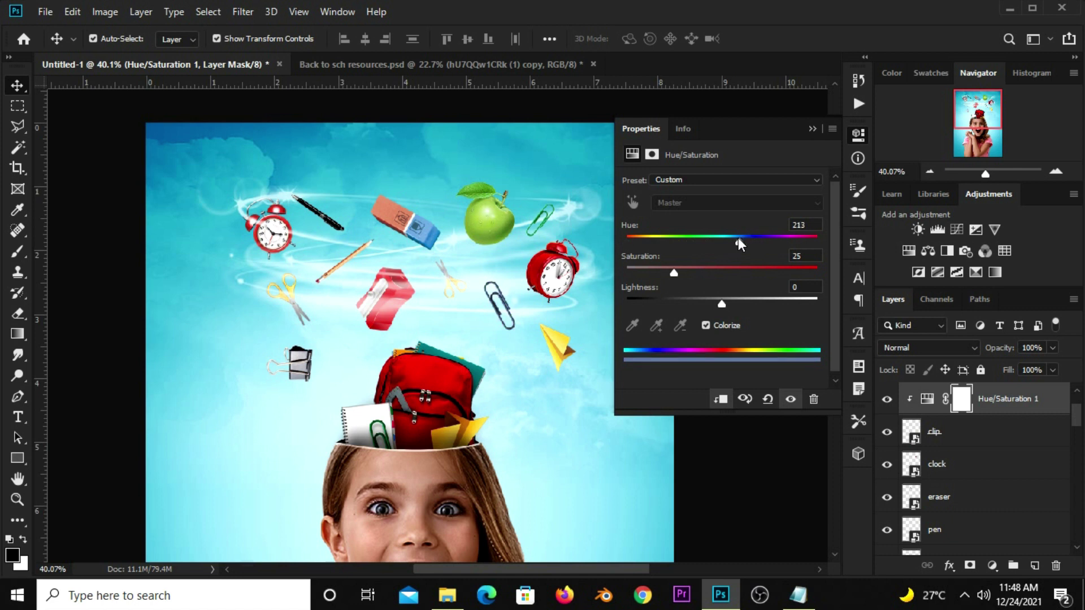
pyautogui.moveTo(721, 304); pyautogui.dragTo(707, 305)
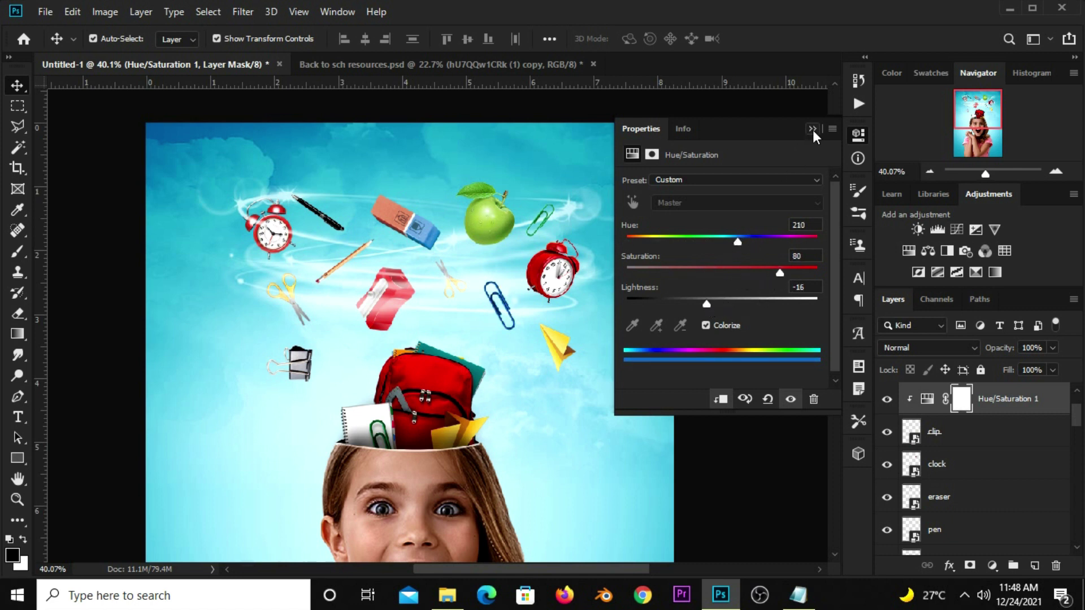
pyautogui.click(813, 130)
pyautogui.click(887, 399)
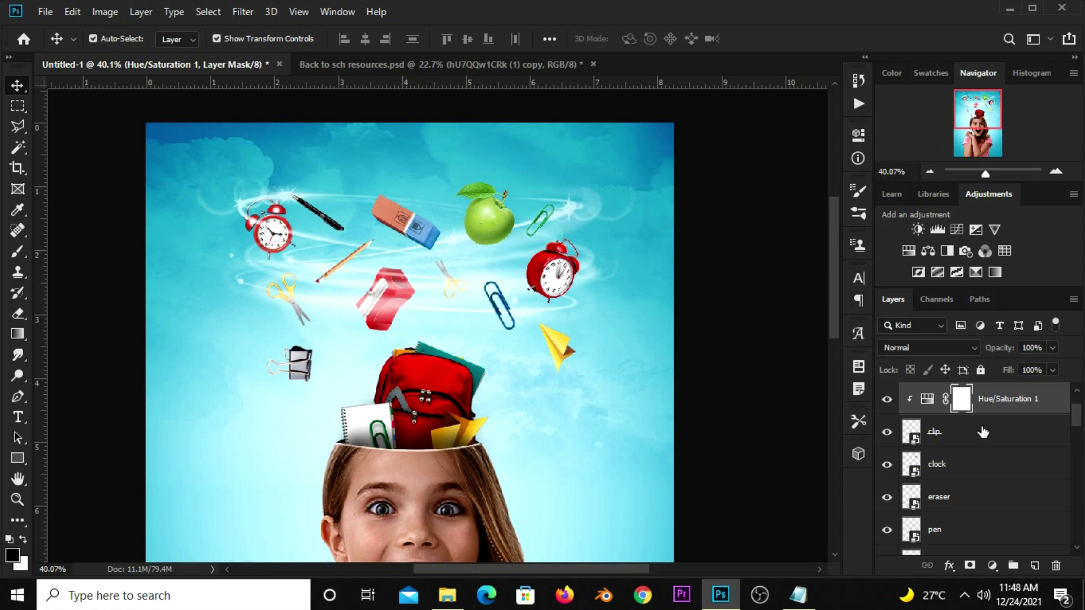
# Duplicate the Hue/Saturation layer above the paper clip copy and clip it to that copy
pyautogui.hotkey('ctrl', 'j')
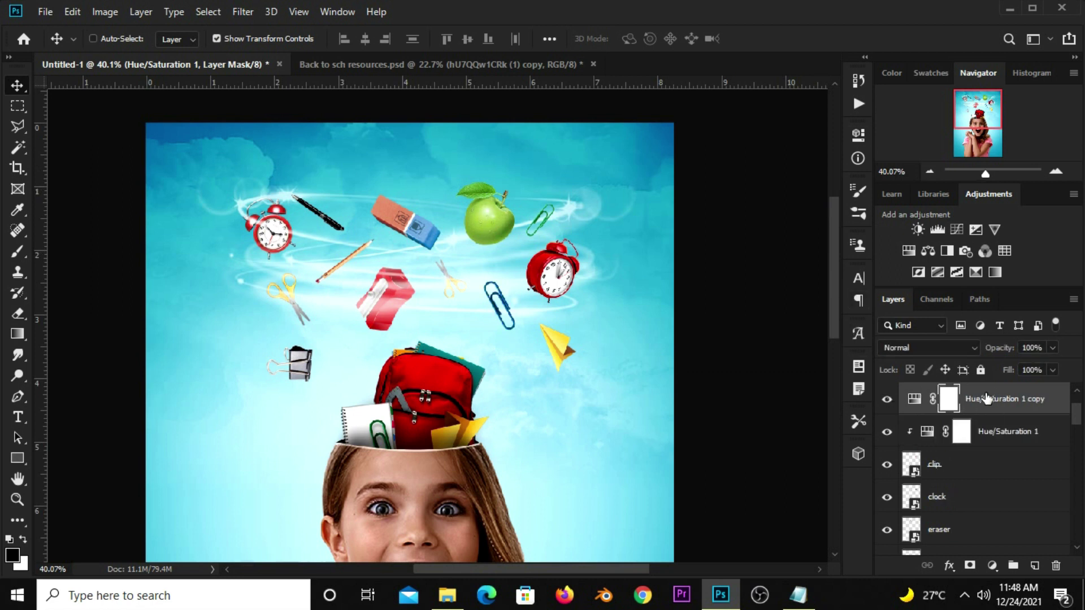
pyautogui.moveTo(978, 397); pyautogui.dragTo(993, 384)
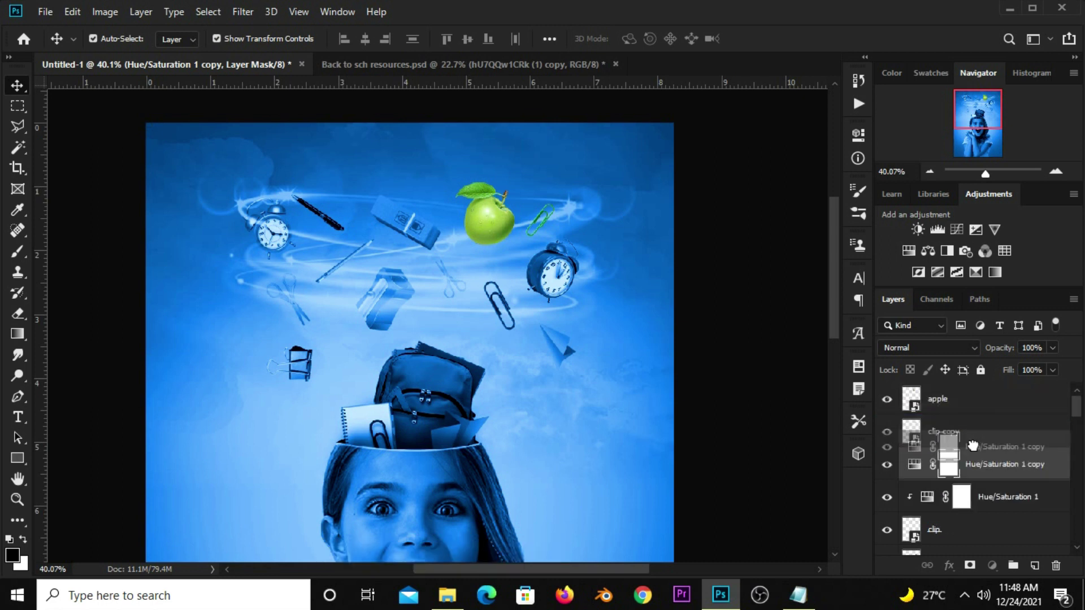
pyautogui.moveTo(992, 384); pyautogui.dragTo(968, 446)
pyautogui.click(907, 471)
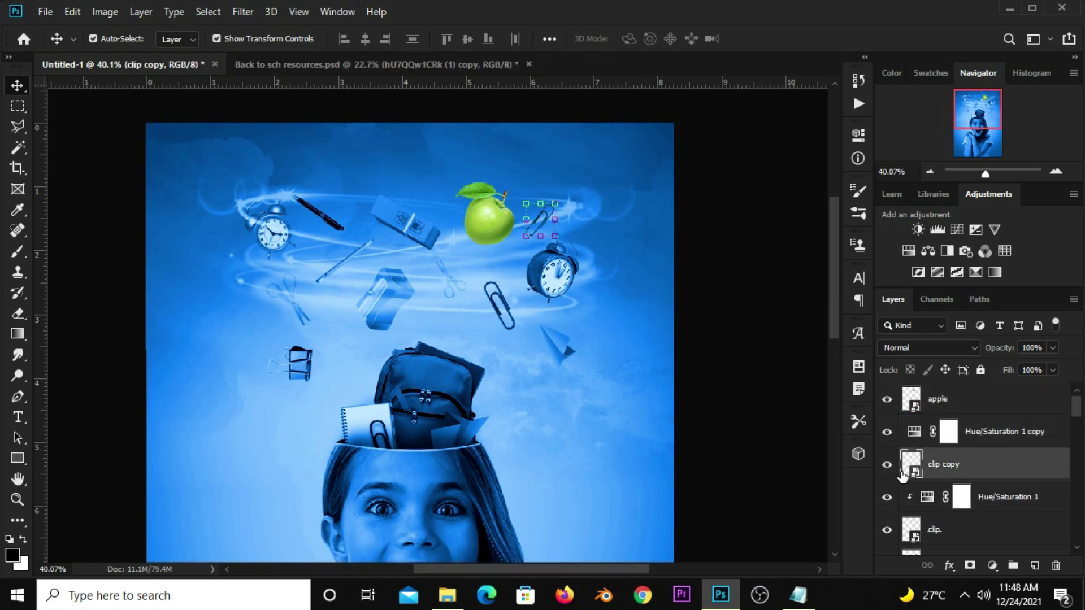
pyautogui.click(968, 438)
pyautogui.rightClick(968, 438)
pyautogui.click(798, 305)
pyautogui.click(887, 434)
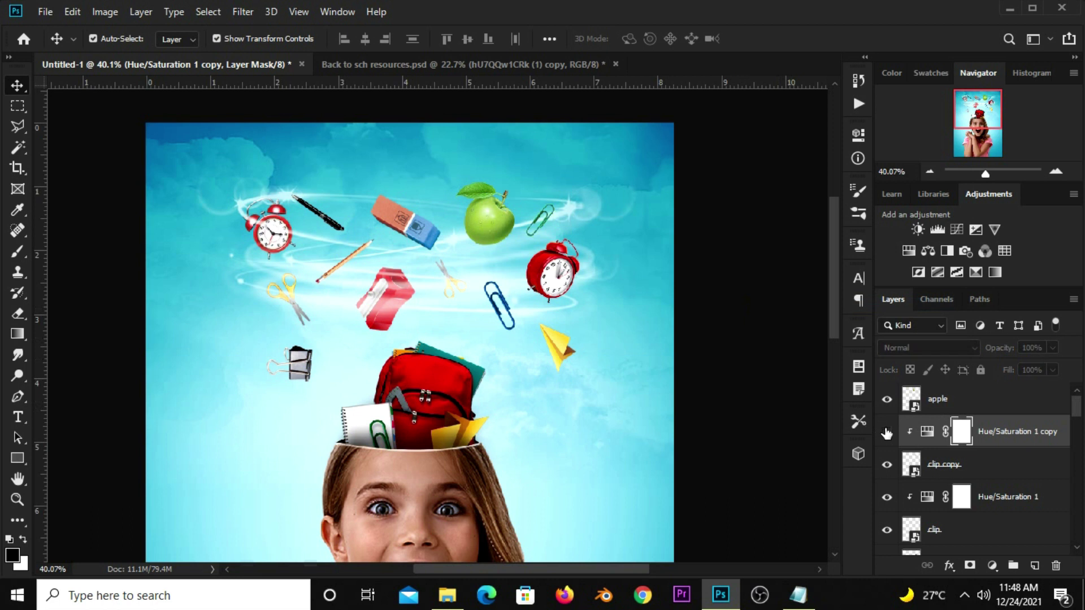
# Clip a Hue/Saturation layer to the right clock: Colorize, Hue 215, Saturation 75, Lightness -3
pyautogui.click(554, 282)
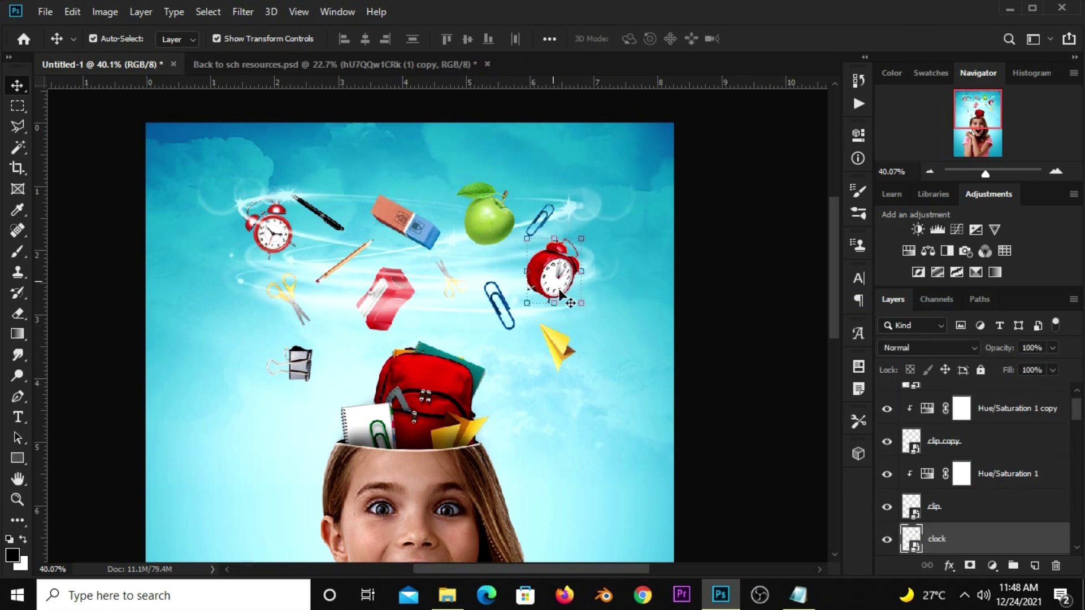
pyautogui.click(886, 539)
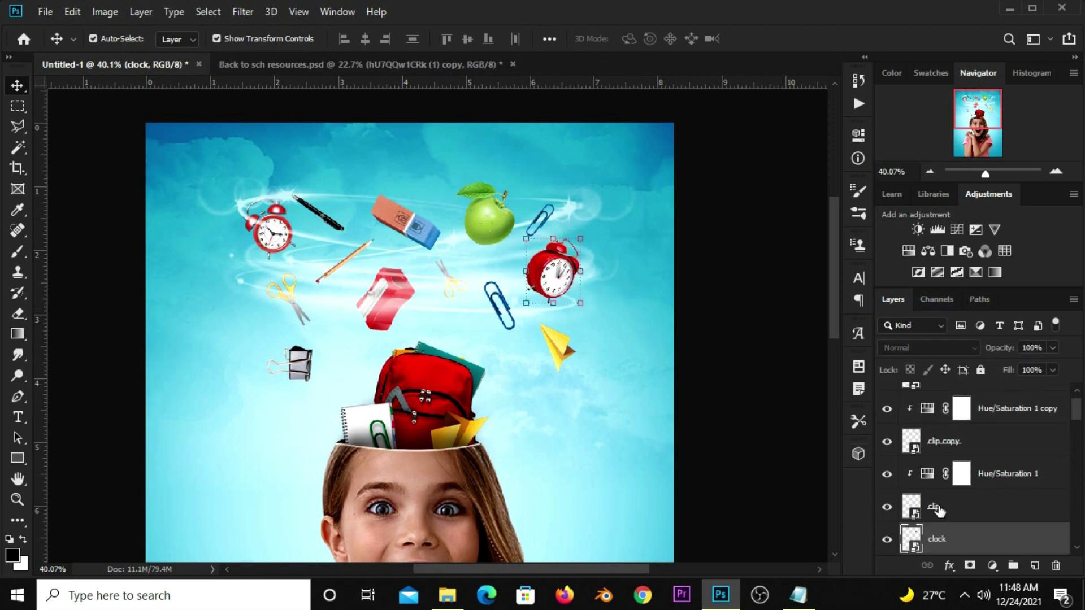
pyautogui.scroll(-2, 940, 517)
pyautogui.click(993, 565)
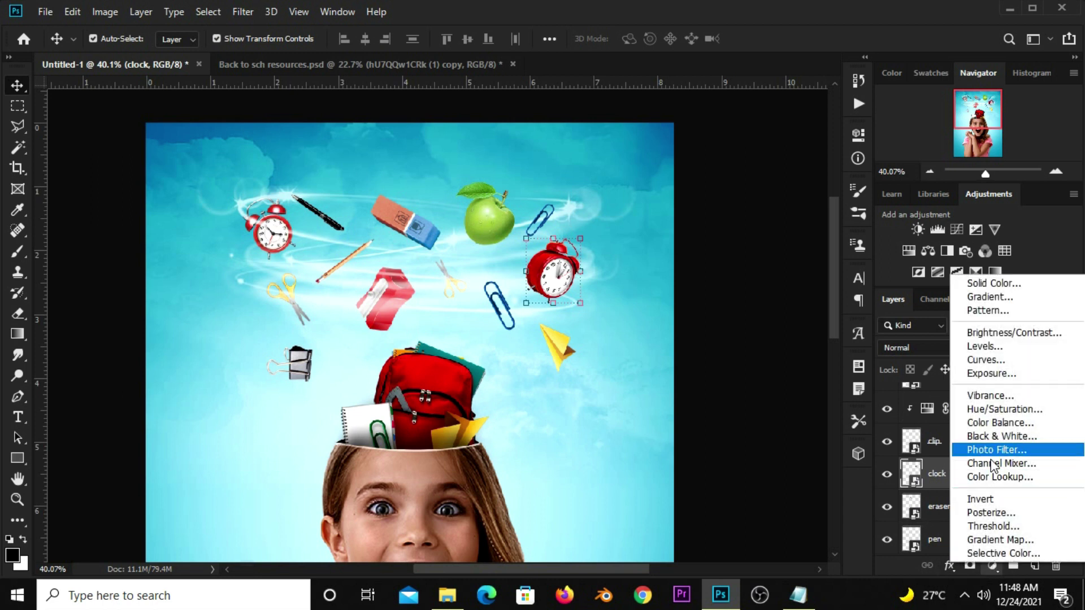
pyautogui.click(990, 408)
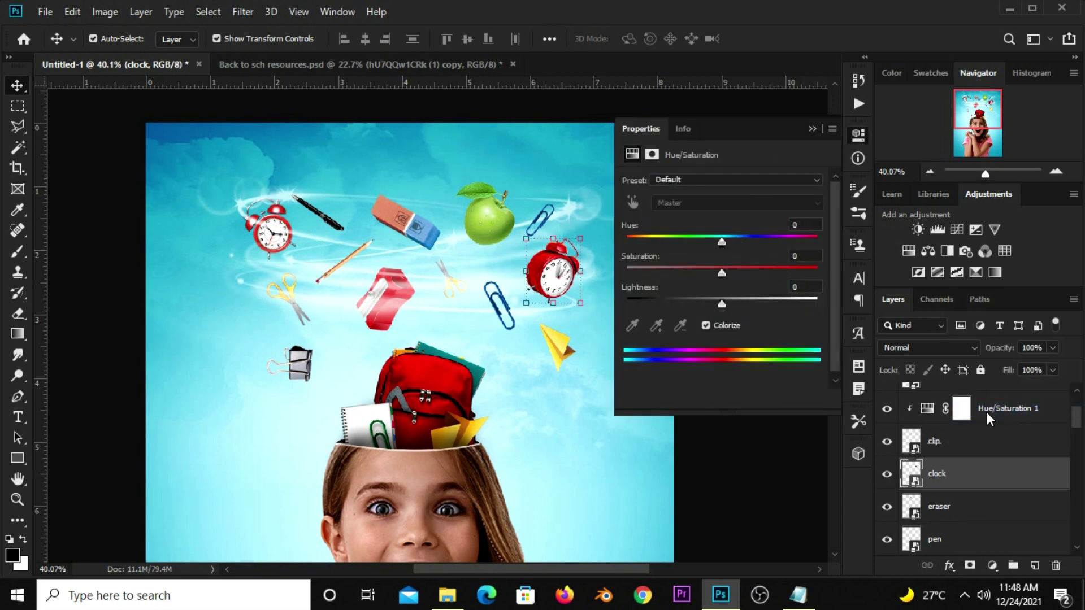
pyautogui.click(721, 399)
pyautogui.click(724, 327)
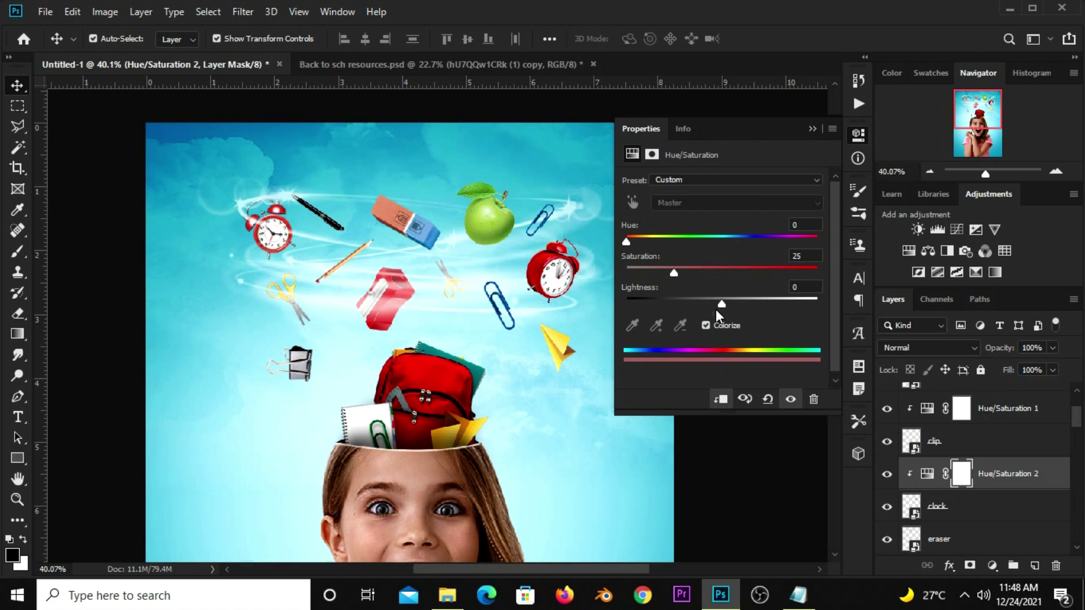
pyautogui.moveTo(701, 239); pyautogui.dragTo(730, 242)
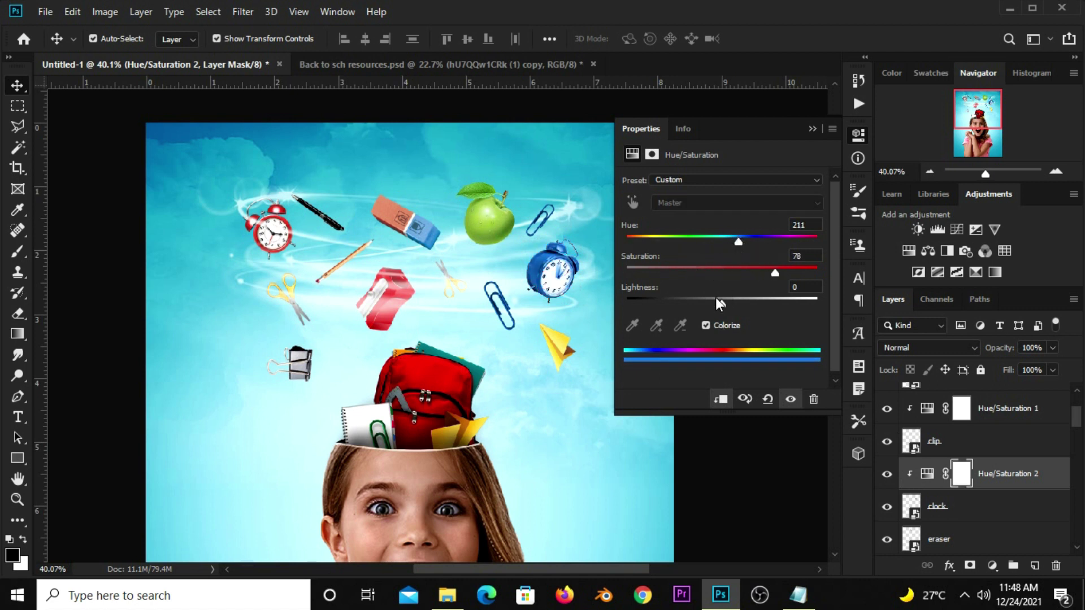
pyautogui.moveTo(715, 298); pyautogui.dragTo(720, 300)
pyautogui.moveTo(737, 242); pyautogui.dragTo(740, 239)
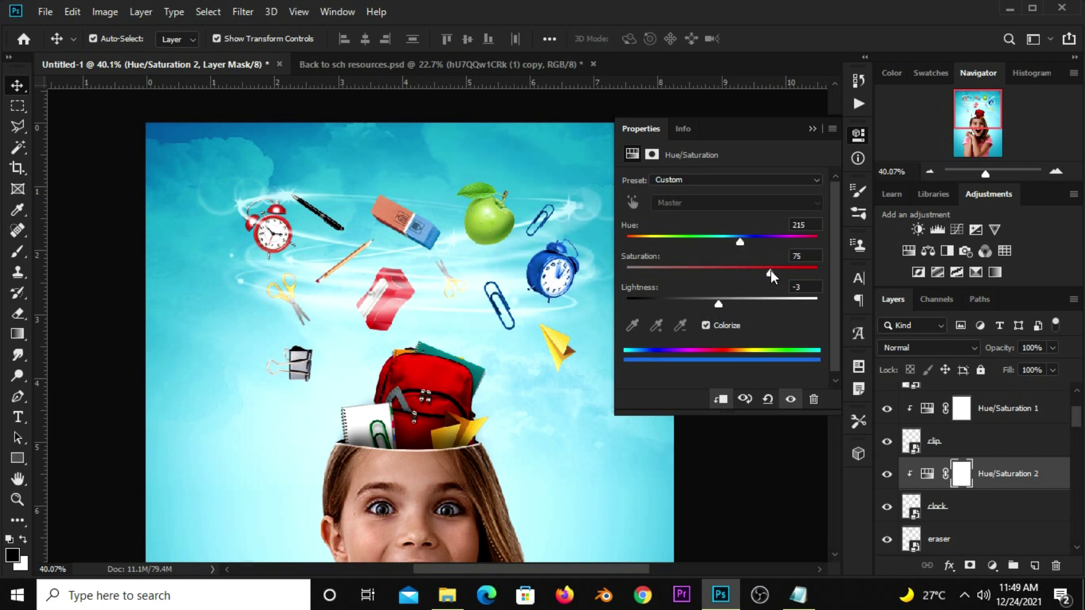
pyautogui.click(812, 129)
pyautogui.click(886, 474)
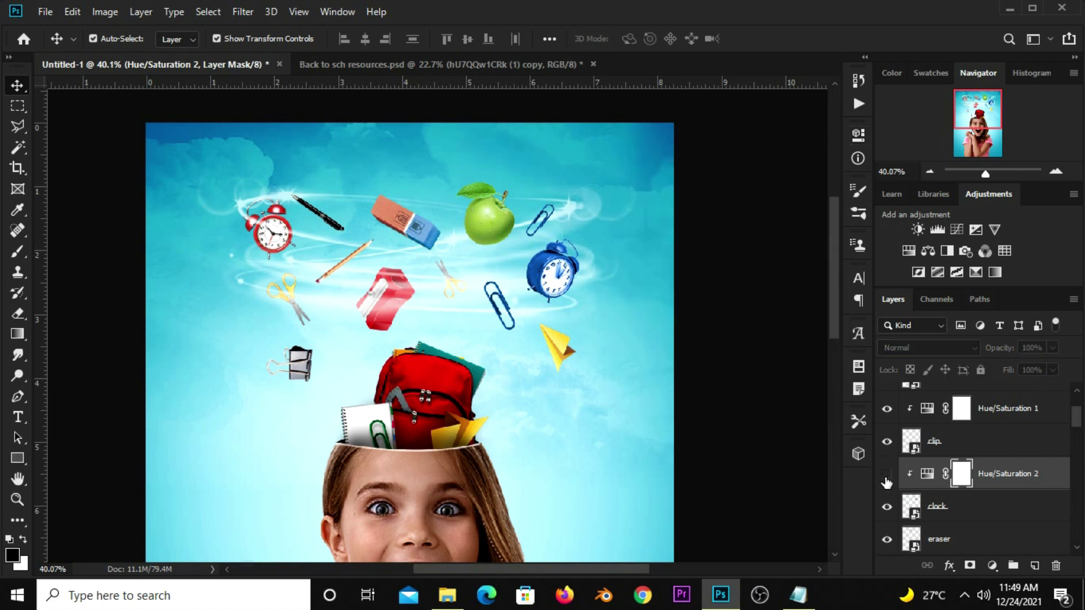
pyautogui.click(751, 352)
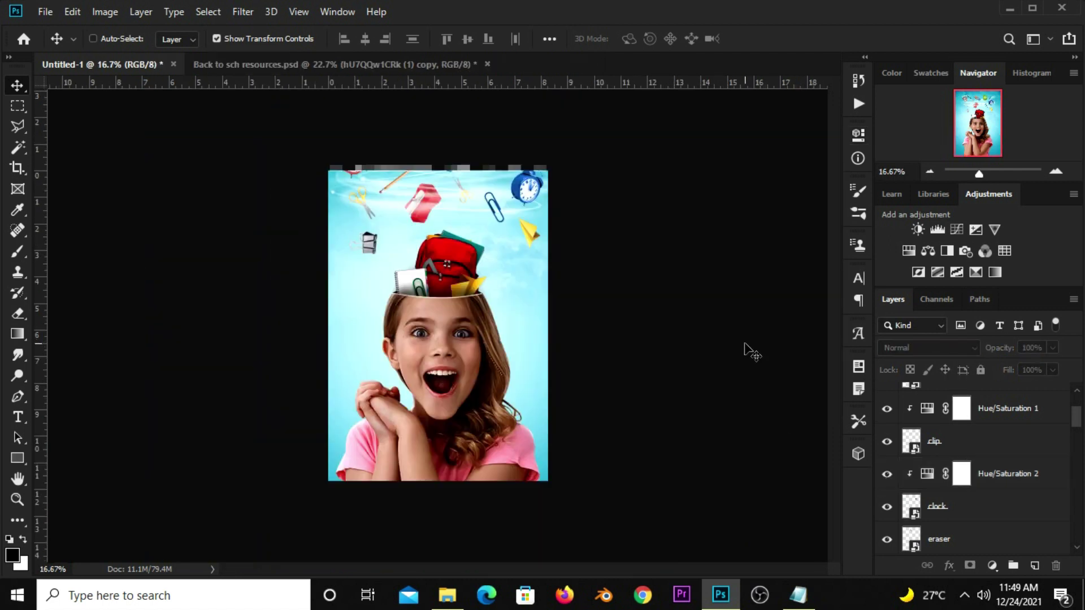
# Nudge the small binder clip slightly to the right
pyautogui.hotkey('ctrl', '0')
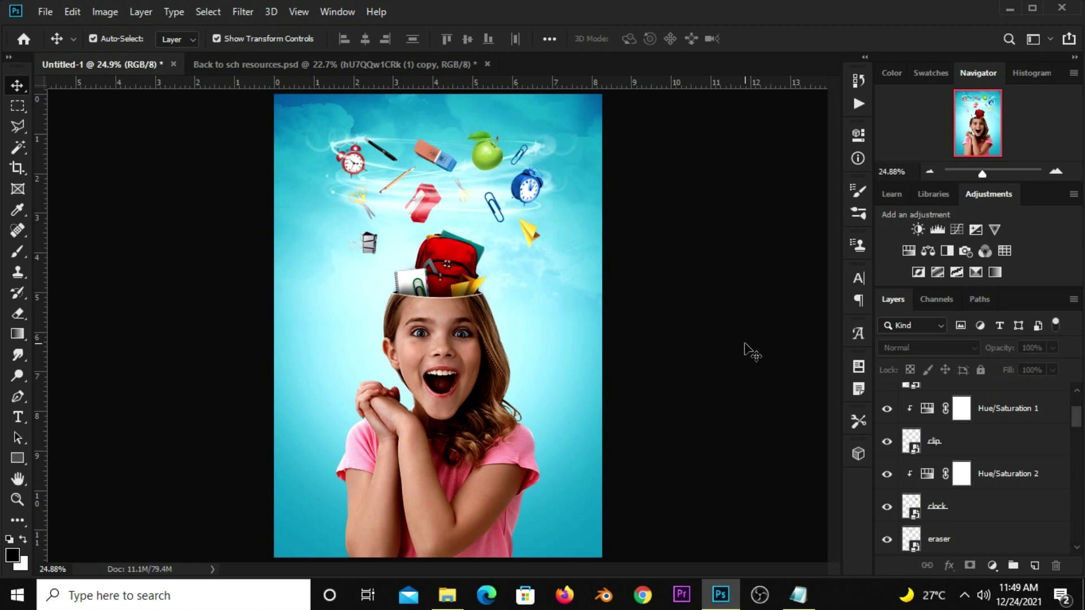
pyautogui.click(370, 243)
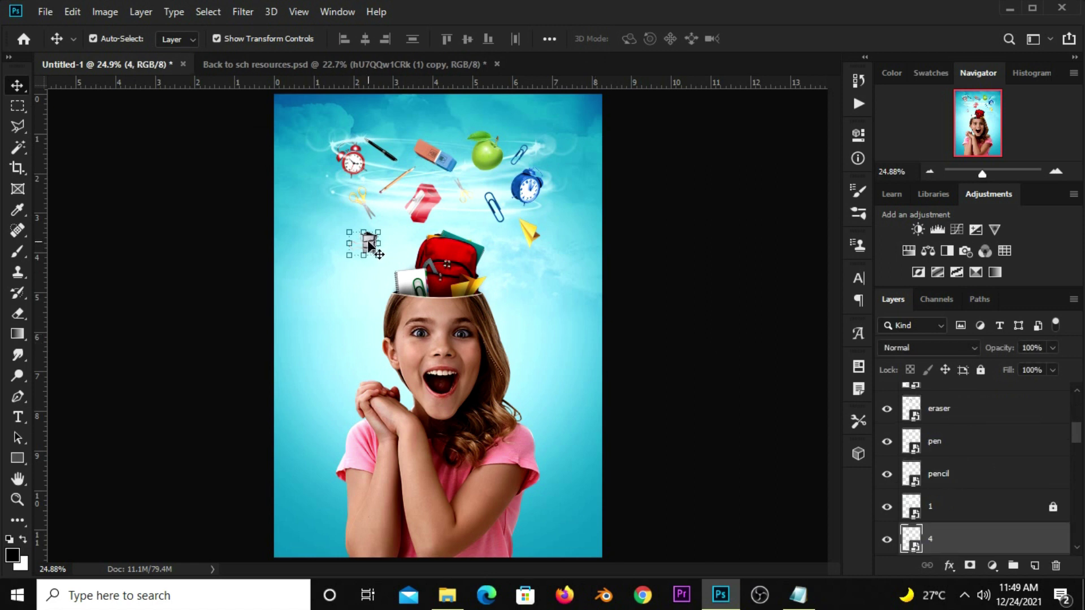
pyautogui.moveTo(377, 242)
pyautogui.mouseDown()
pyautogui.moveTo(396, 239)
pyautogui.moveTo(363, 246)
pyautogui.moveTo(386, 259)
pyautogui.mouseUp()
pyautogui.press('Return')
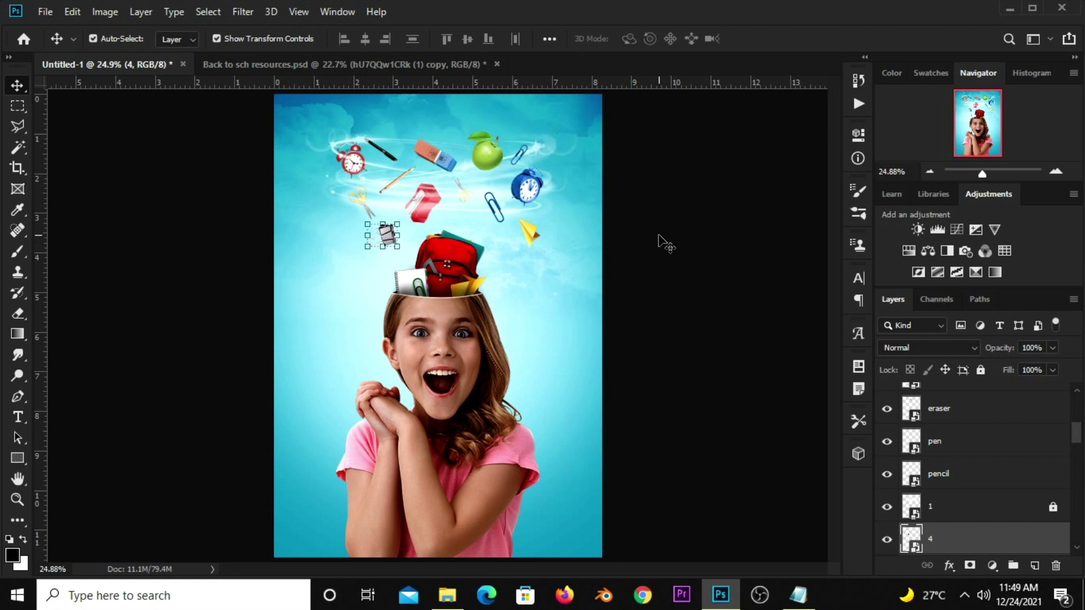
# Shift the yellow paper plane slightly left and down with Free Transform
pyautogui.click(529, 235)
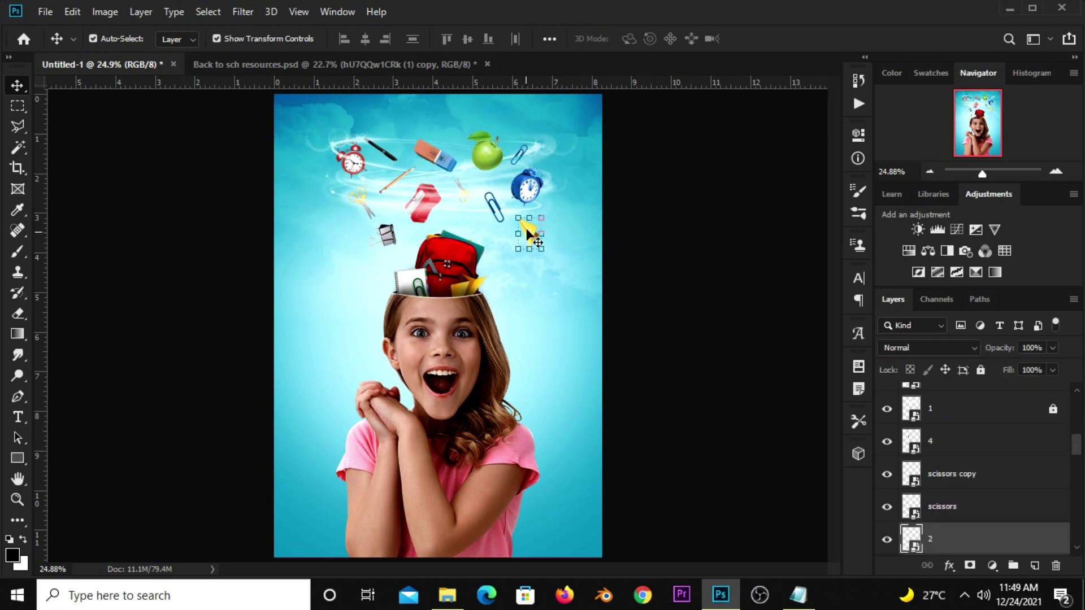
pyautogui.hotkey('ctrl', 't')
pyautogui.moveTo(530, 235)
pyautogui.mouseDown()
pyautogui.moveTo(515, 243)
pyautogui.moveTo(534, 242)
pyautogui.mouseUp()
pyautogui.press('Return')
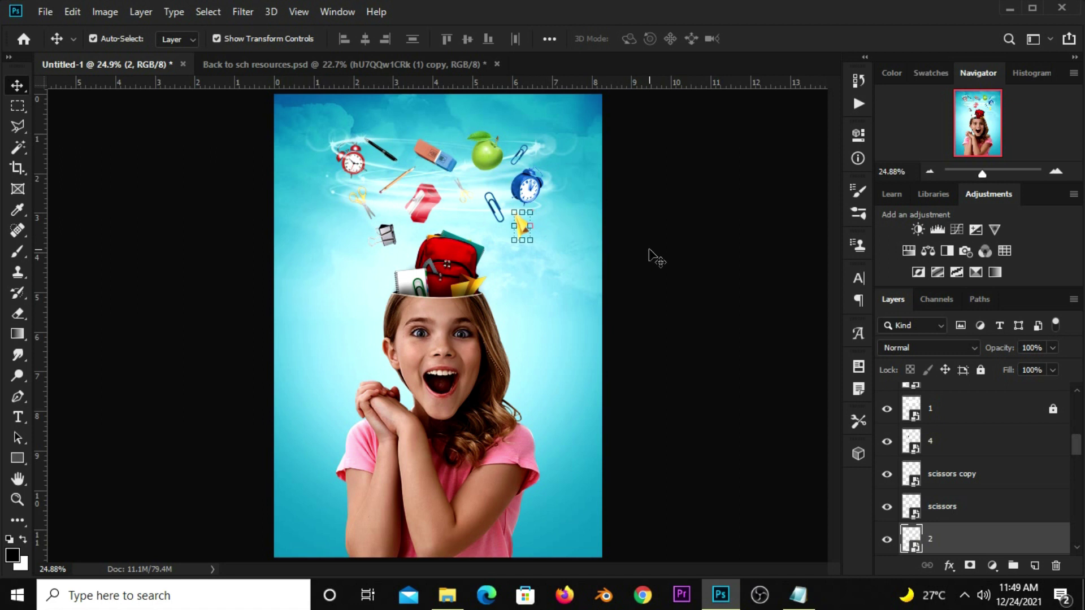
# Copy the cloud image from Back to sch resources.psd into the Untitled-1 poster
pyautogui.click(345, 65)
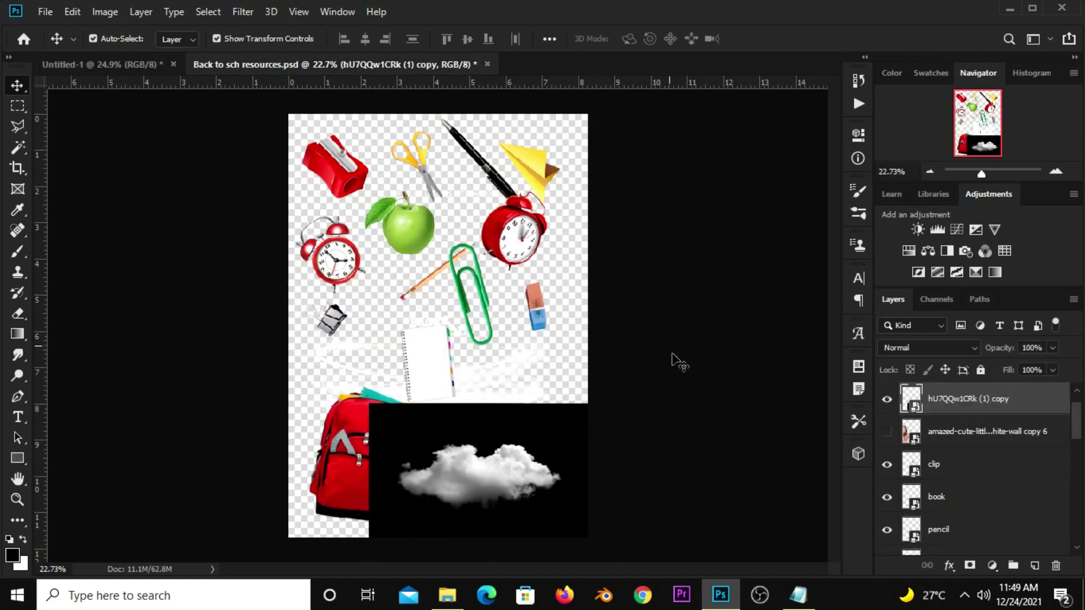
pyautogui.moveTo(501, 490); pyautogui.dragTo(467, 451)
pyautogui.press('ctrl')
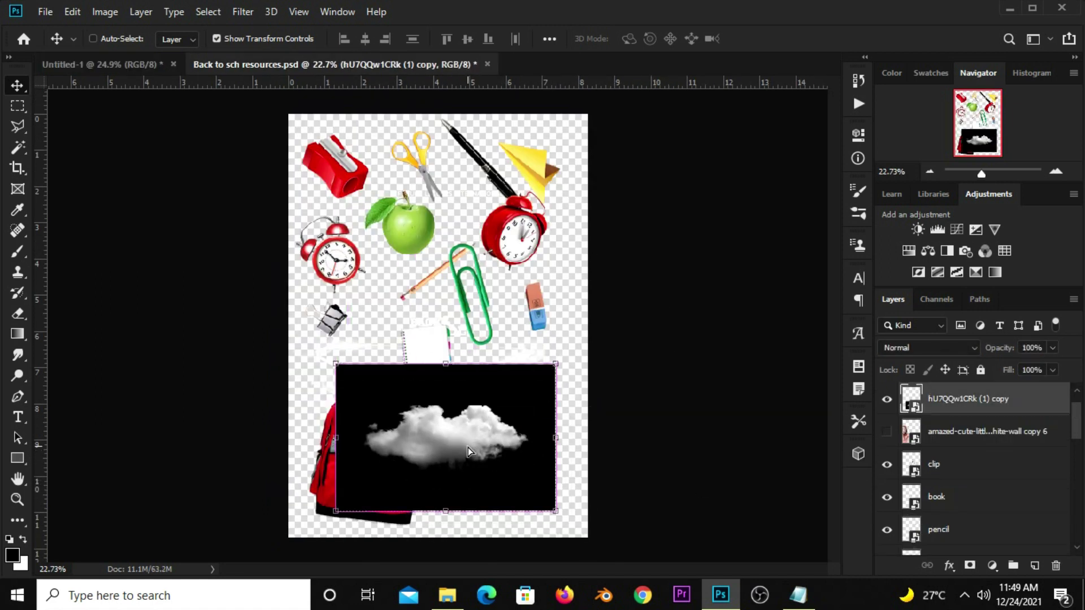
pyautogui.moveTo(171, 130)
pyautogui.mouseDown()
pyautogui.moveTo(402, 355)
pyautogui.moveTo(382, 191)
pyautogui.mouseUp()
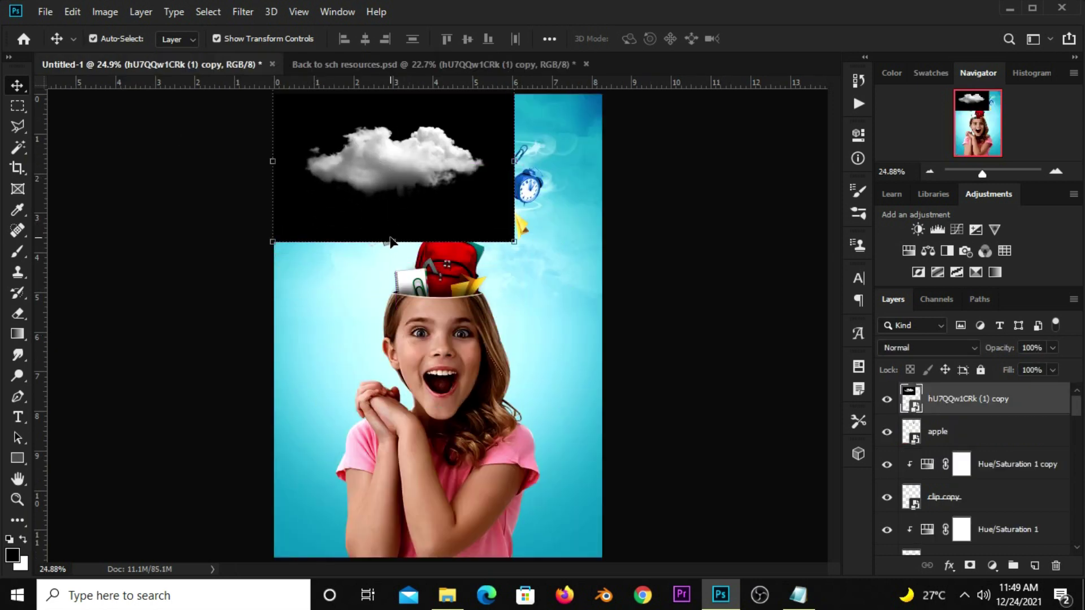
# Shrink the cloud near the poster's top-left and move its layer lower, beneath the sharpener
pyautogui.hotkey('ctrl', 't')
pyautogui.moveTo(514, 242); pyautogui.dragTo(456, 166)
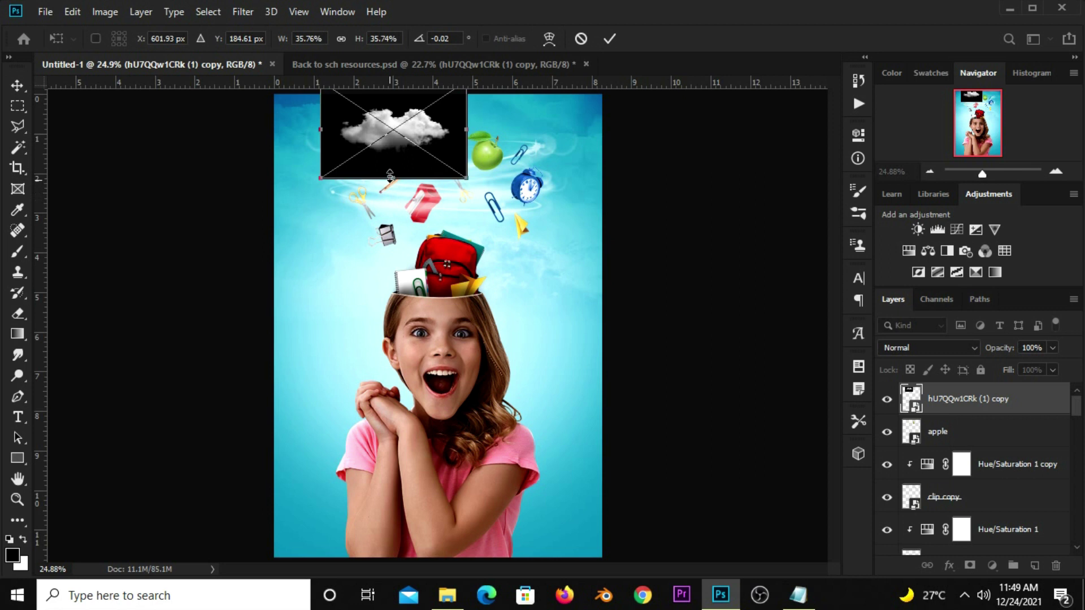
pyautogui.moveTo(394, 140); pyautogui.dragTo(375, 139)
pyautogui.press('Return')
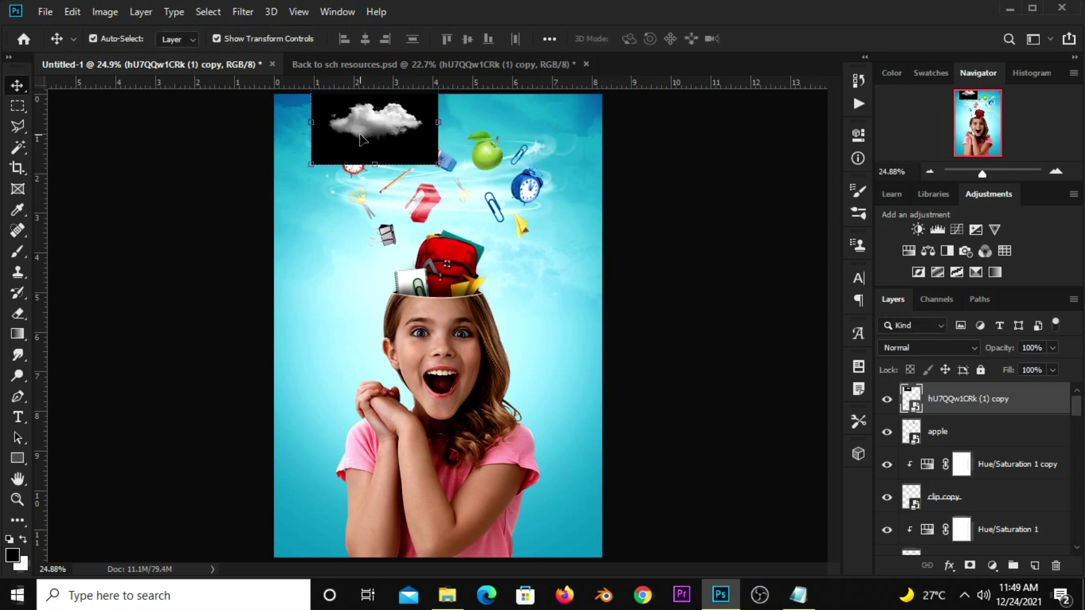
pyautogui.moveTo(970, 408)
pyautogui.mouseDown()
pyautogui.moveTo(964, 588)
pyautogui.moveTo(958, 433)
pyautogui.moveTo(947, 484)
pyautogui.mouseUp()
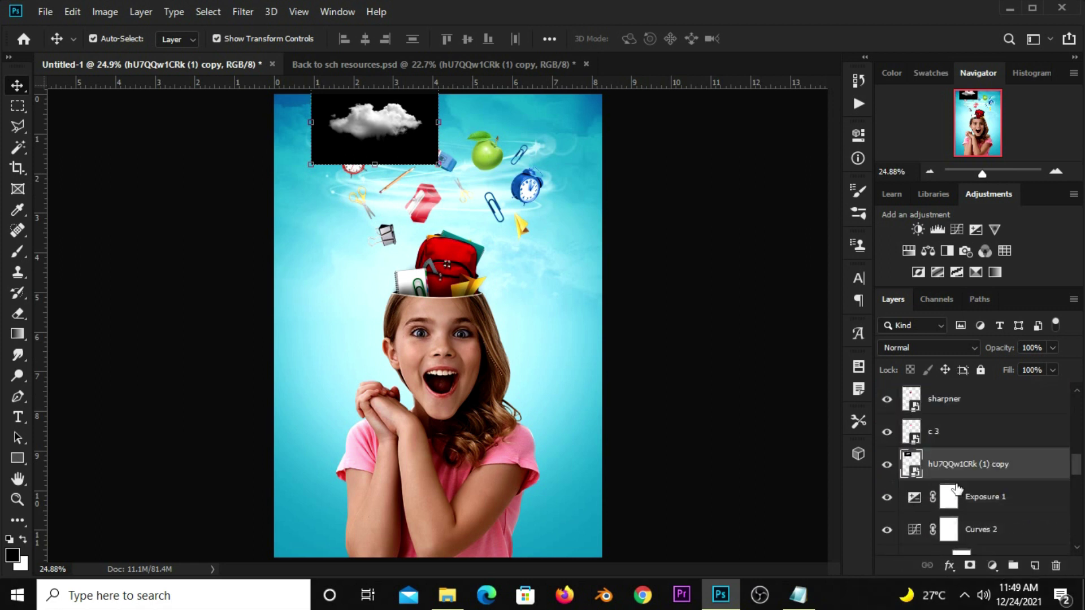
# Blend the cloud in Screen mode at 60% opacity and nudge it upward
pyautogui.click(914, 348)
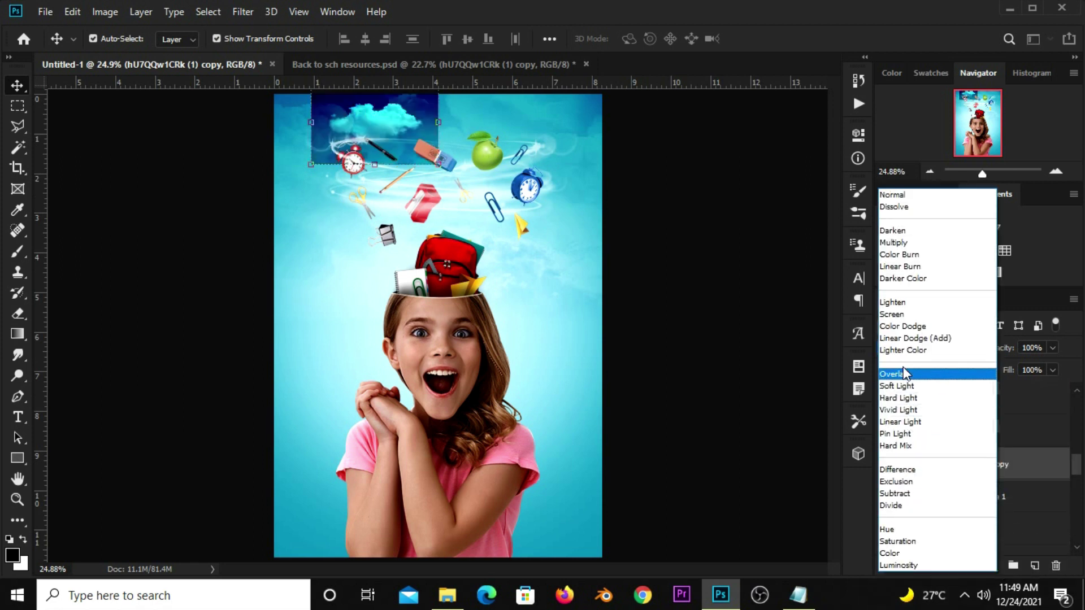
pyautogui.click(955, 311)
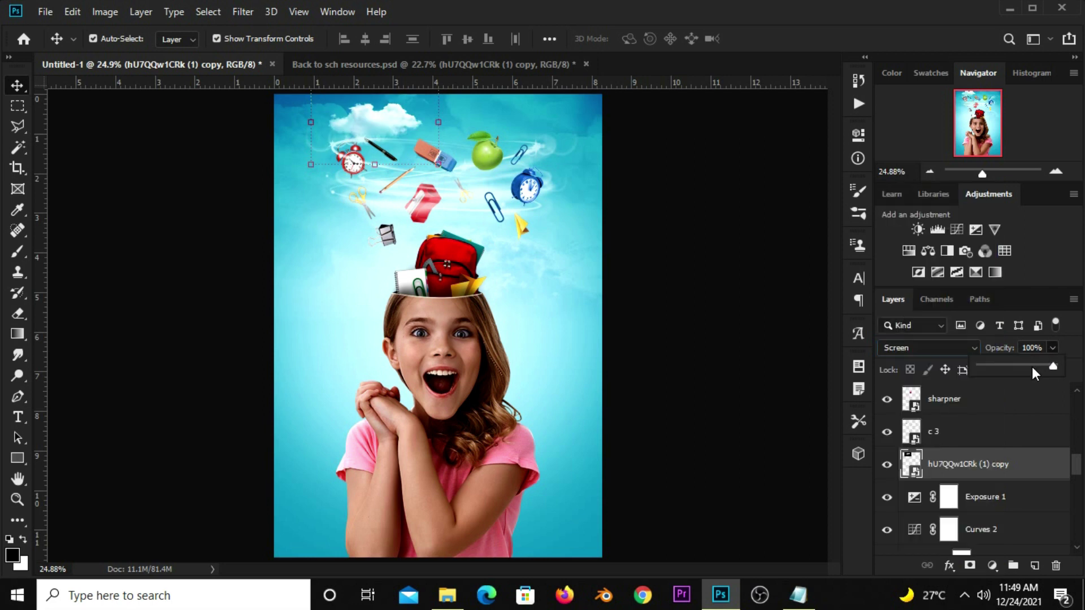
pyautogui.moveTo(1032, 368); pyautogui.dragTo(1023, 368)
pyautogui.moveTo(362, 117); pyautogui.dragTo(369, 111)
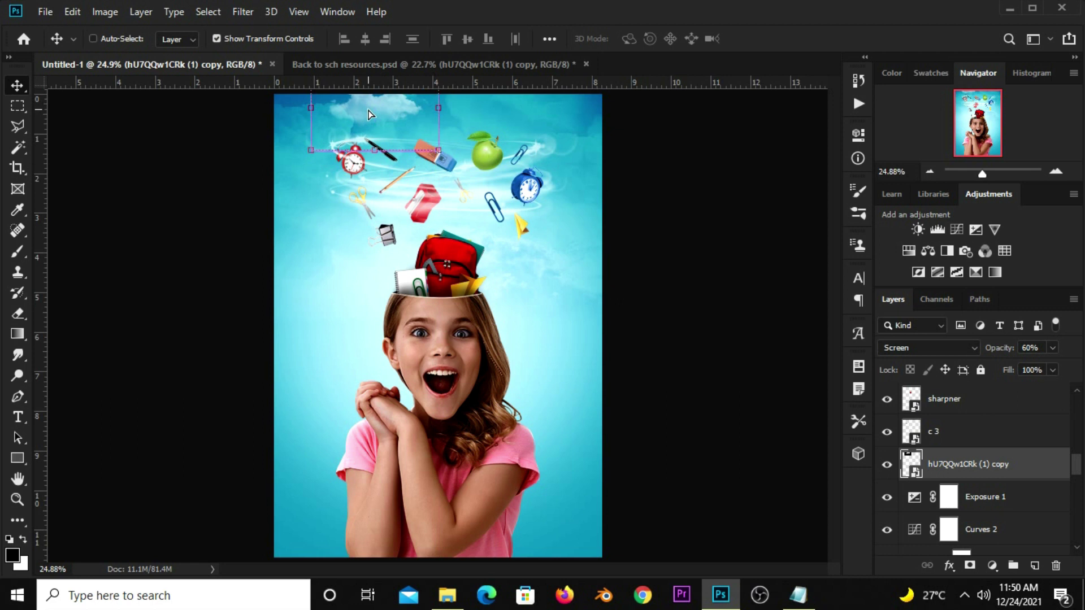
# Add a smaller cloud copy lower left at 89% opacity
pyautogui.hotkey('ctrl', 'j')
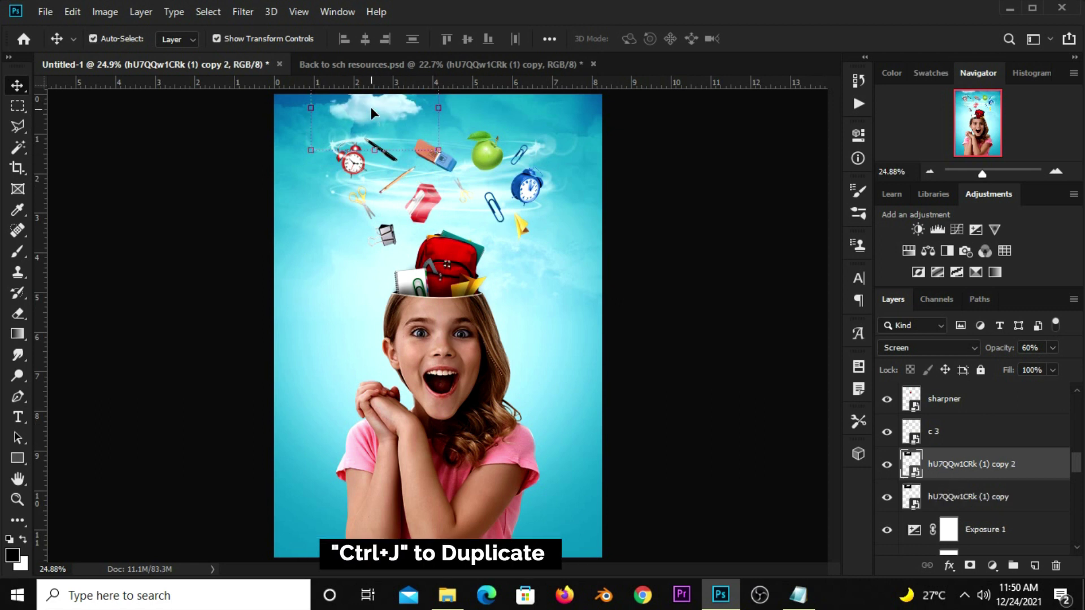
pyautogui.moveTo(370, 107); pyautogui.dragTo(325, 229)
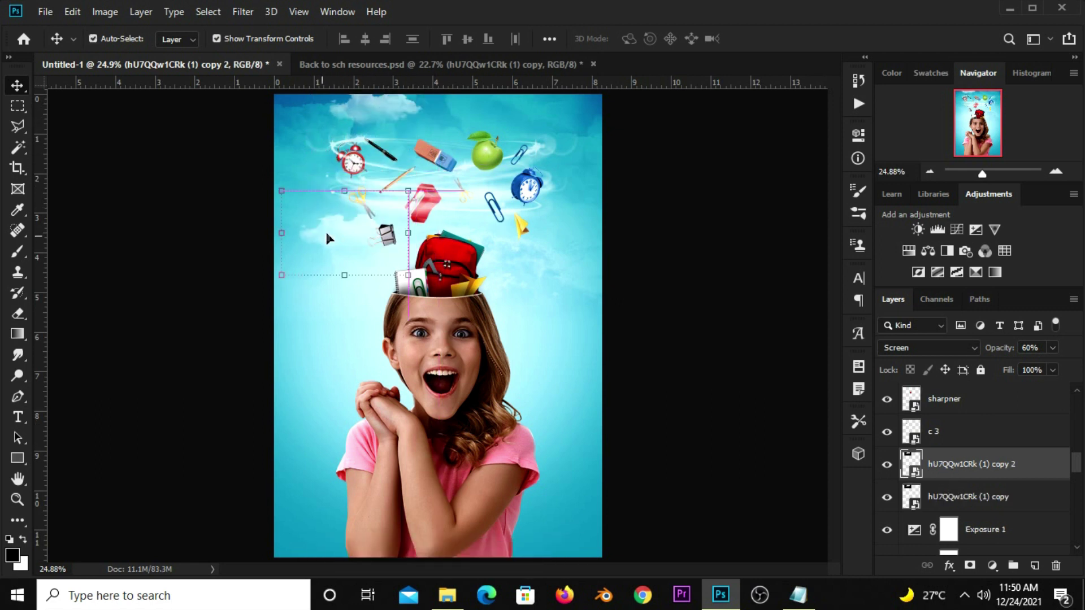
pyautogui.hotkey('ctrl', 't')
pyautogui.moveTo(282, 275); pyautogui.dragTo(364, 216)
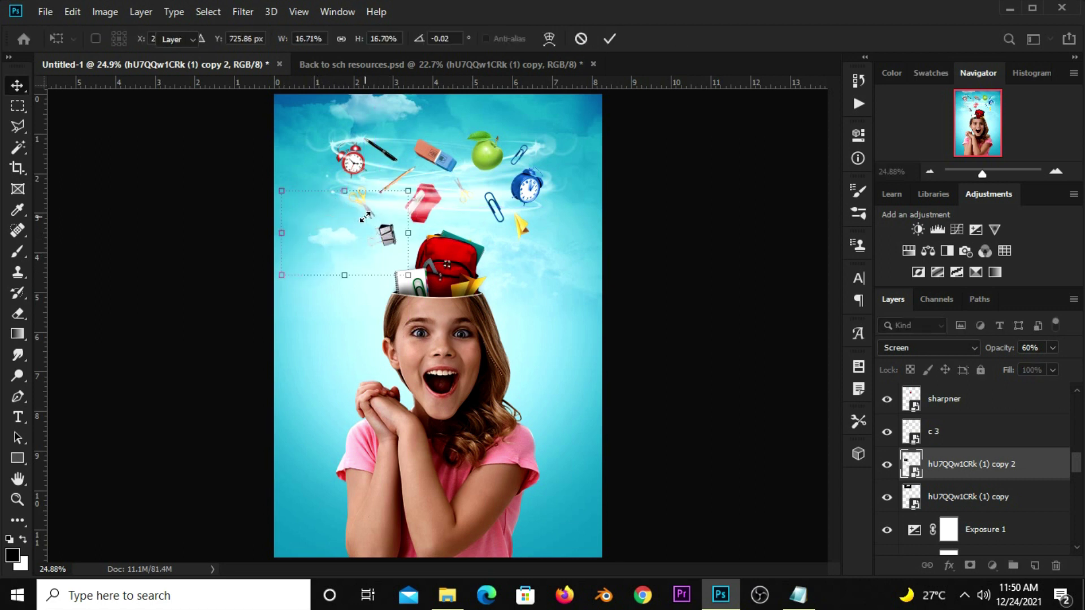
pyautogui.press('Return')
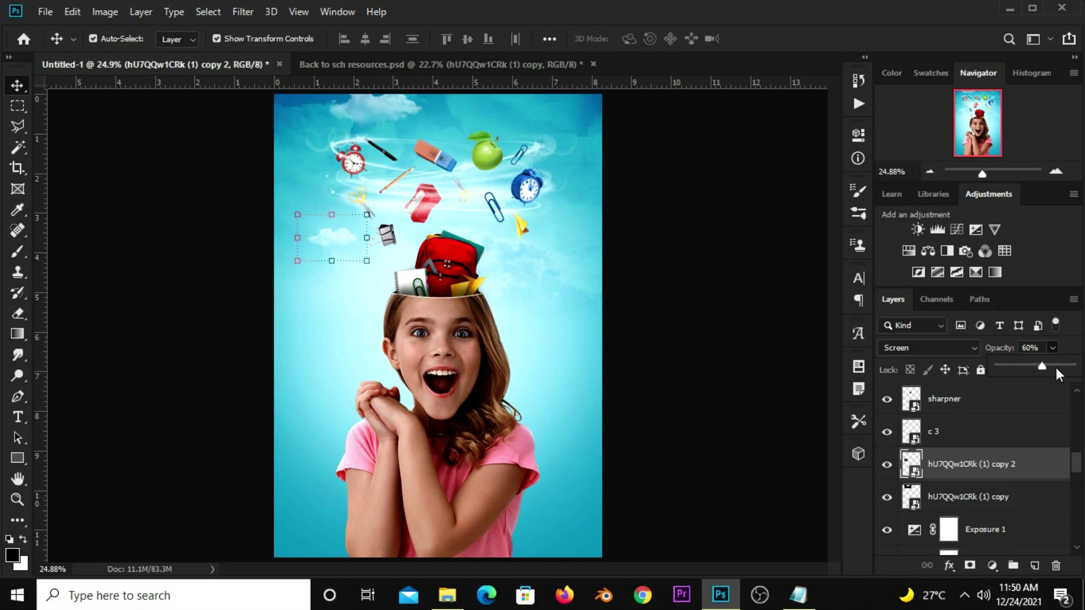
pyautogui.click(940, 466)
# Add another cloud copy down beside the girl's head
pyautogui.hotkey('ctrl', 'j')
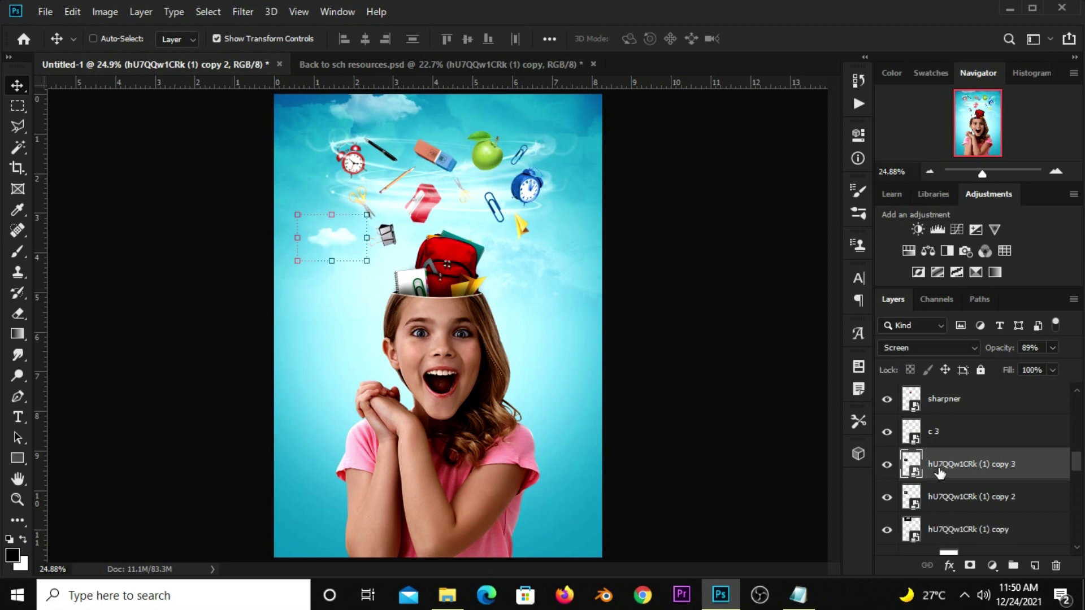
pyautogui.moveTo(331, 244)
pyautogui.mouseDown()
pyautogui.moveTo(318, 326)
pyautogui.moveTo(318, 313)
pyautogui.mouseUp()
pyautogui.hotkey('ctrl', 't')
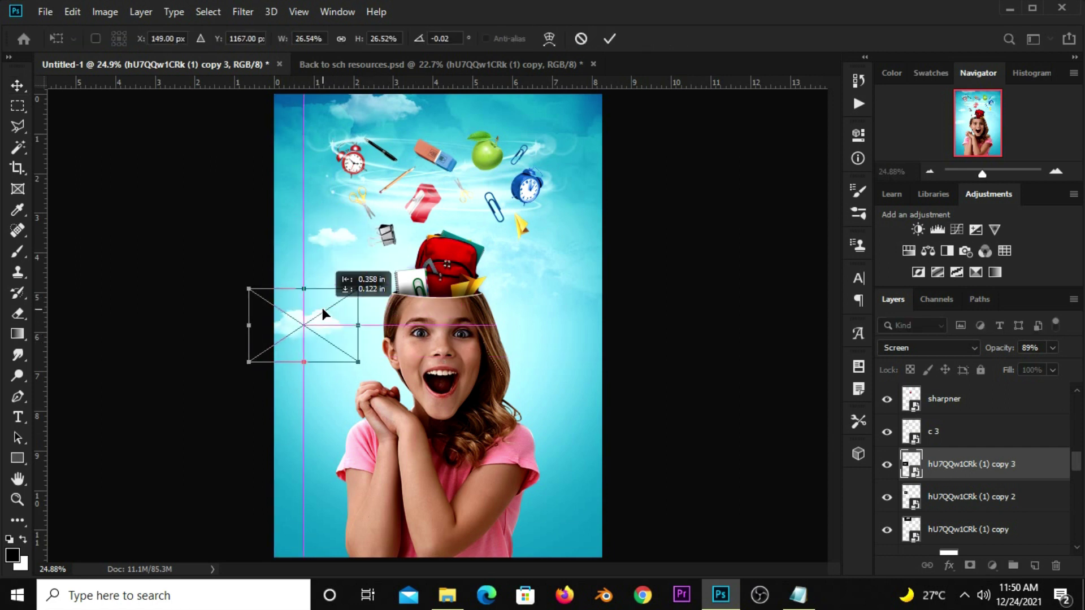
pyautogui.press('Return')
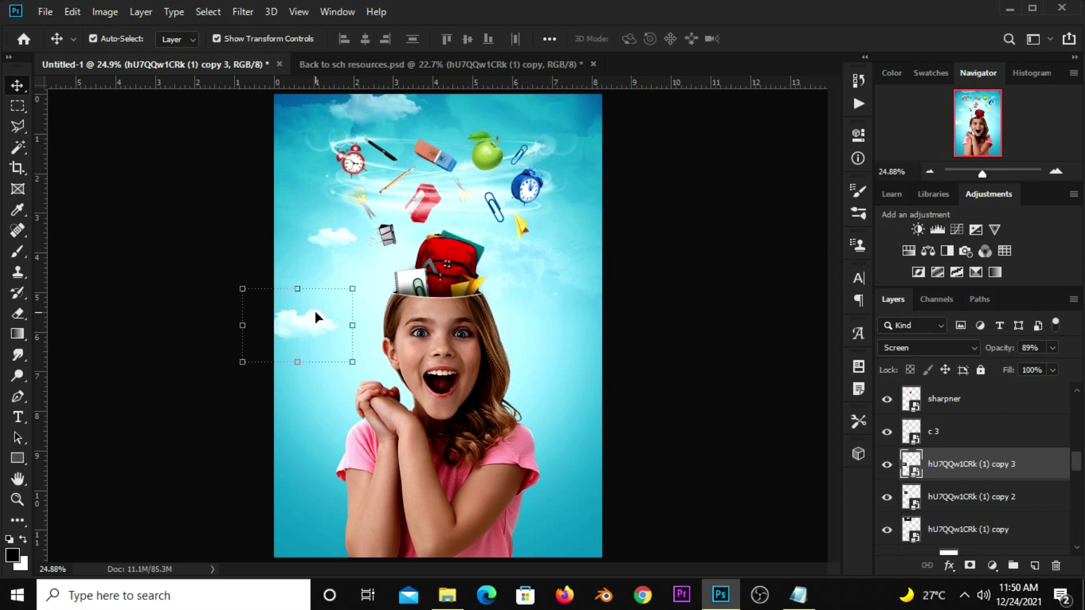
# Add a reduced cloud copy at upper right beside the blue clock
pyautogui.hotkey('ctrl', 'j')
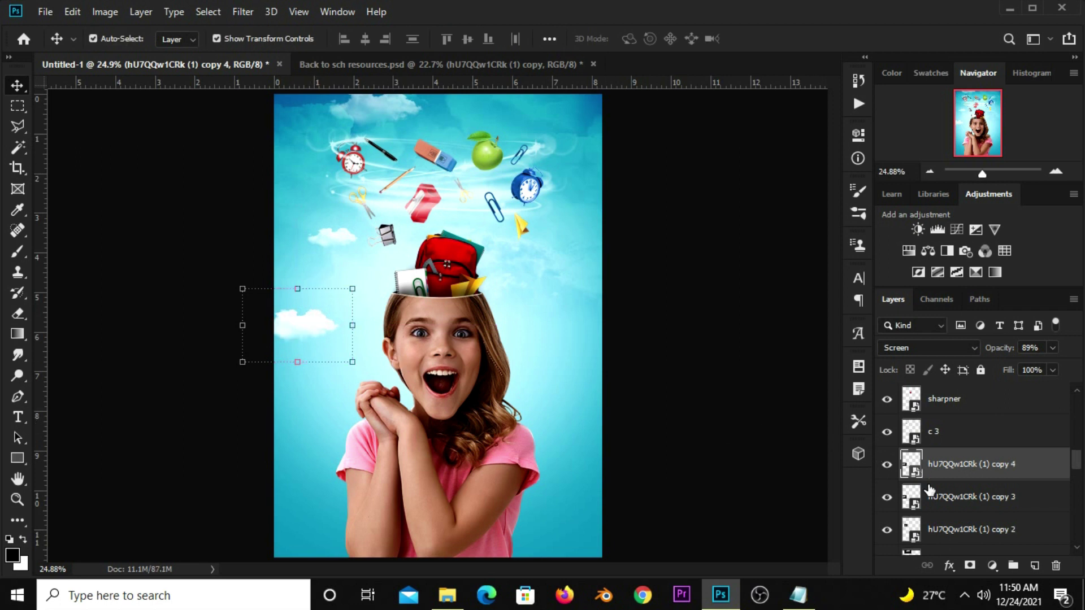
pyautogui.moveTo(326, 328); pyautogui.dragTo(603, 226)
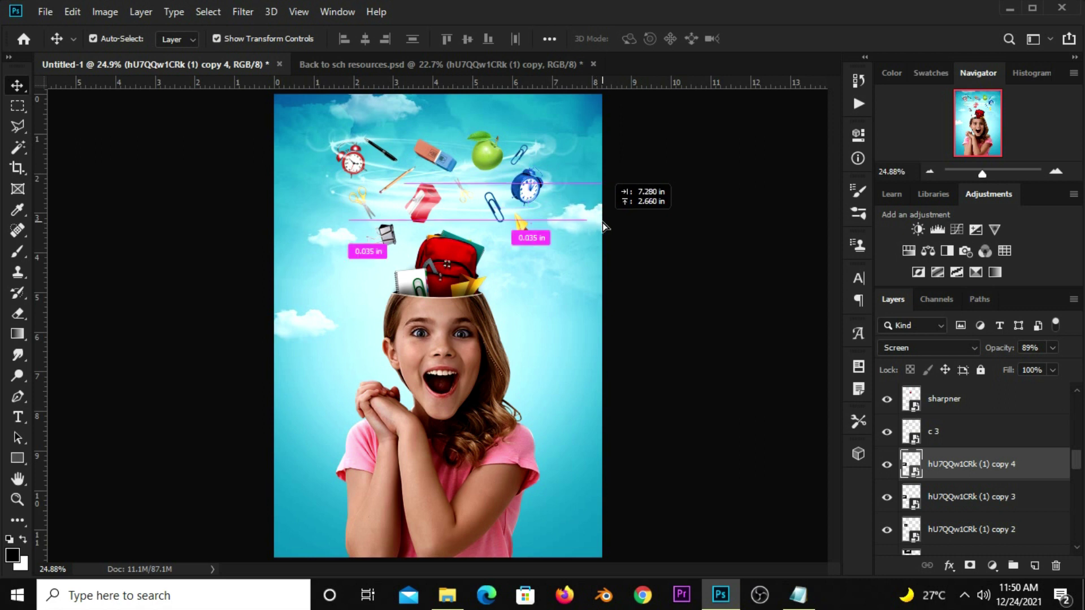
pyautogui.hotkey('ctrl', 't')
pyautogui.moveTo(642, 182); pyautogui.dragTo(628, 195)
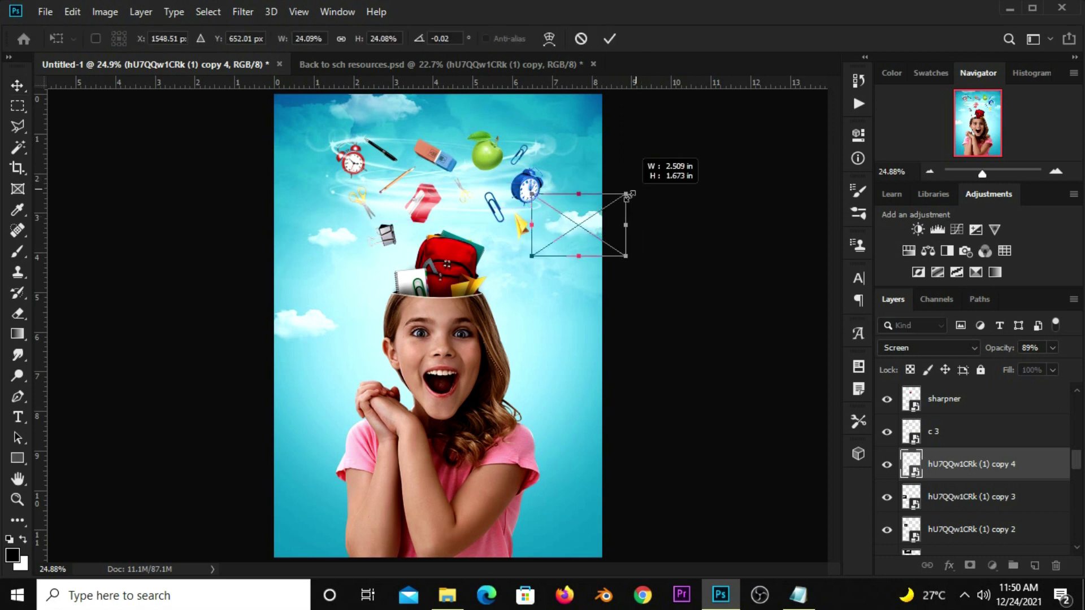
pyautogui.press('Return')
# Fade the small left cloud (copy 2) to 72% opacity
pyautogui.click(327, 235)
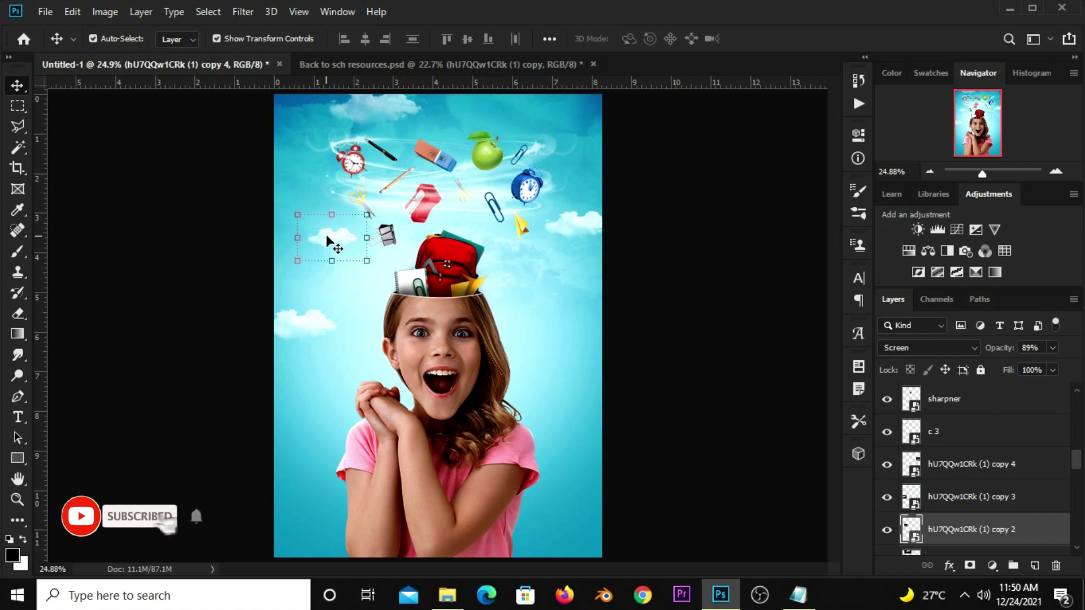
pyautogui.click(1053, 348)
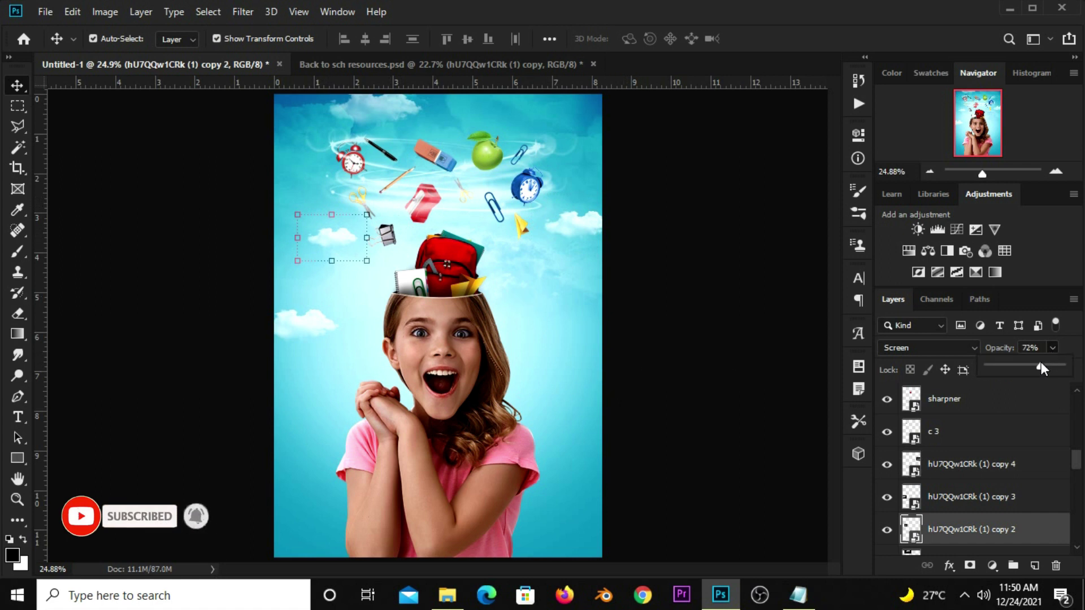
pyautogui.click(662, 321)
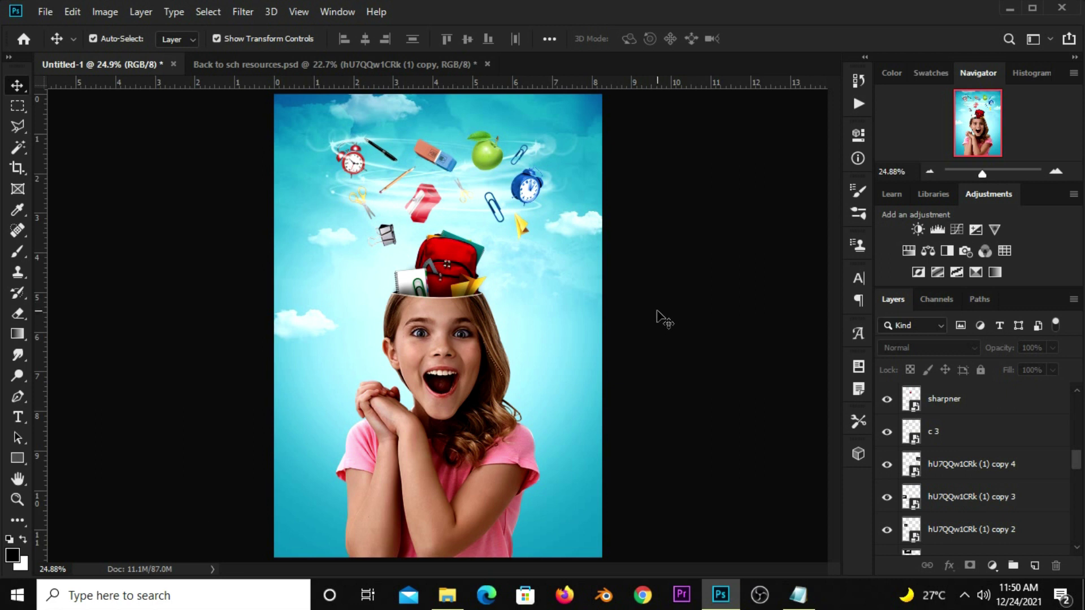
# In the resources document, hide the cloud image and select the back to school logo layer
pyautogui.click(338, 59)
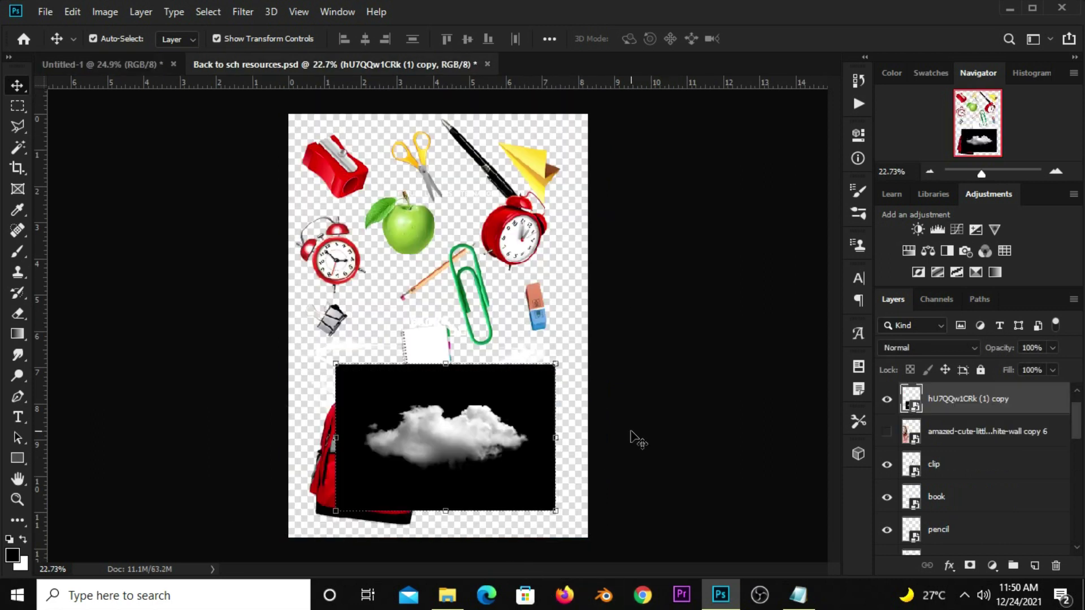
pyautogui.click(495, 452)
pyautogui.click(887, 407)
pyautogui.scroll(-3, 958, 486)
pyautogui.scroll(-1, 959, 487)
pyautogui.scroll(-2, 959, 487)
pyautogui.scroll(-2, 959, 487)
pyautogui.click(958, 511)
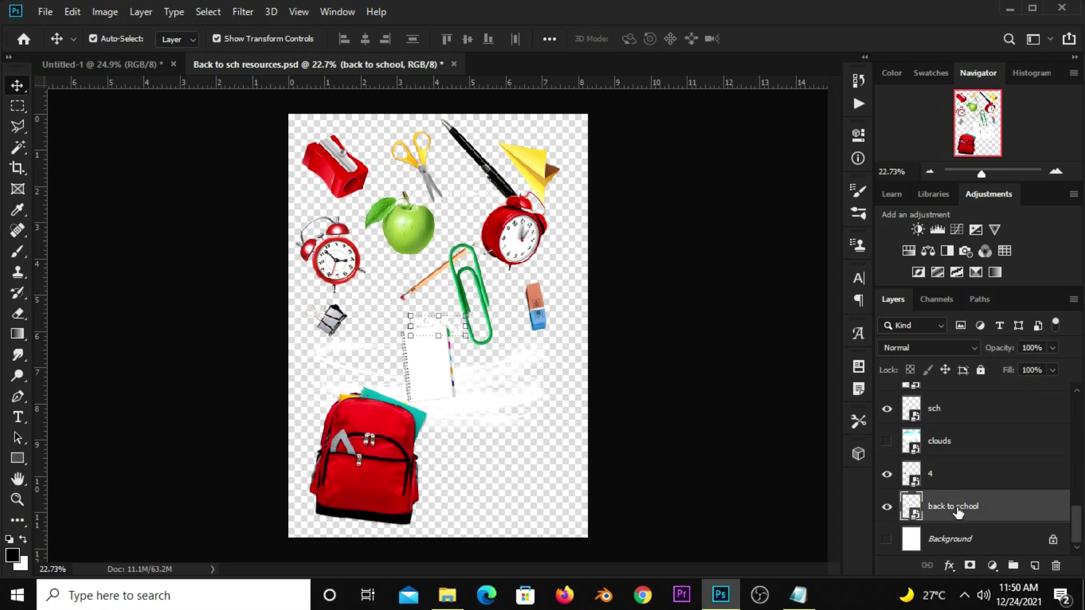
# Copy the back to school logo into the poster and place it bottom-right
pyautogui.click(133, 64)
pyautogui.moveTo(387, 341)
pyautogui.mouseDown()
pyautogui.moveTo(440, 329)
pyautogui.moveTo(568, 529)
pyautogui.moveTo(542, 522)
pyautogui.mouseUp()
pyautogui.hotkey('ctrl', 't')
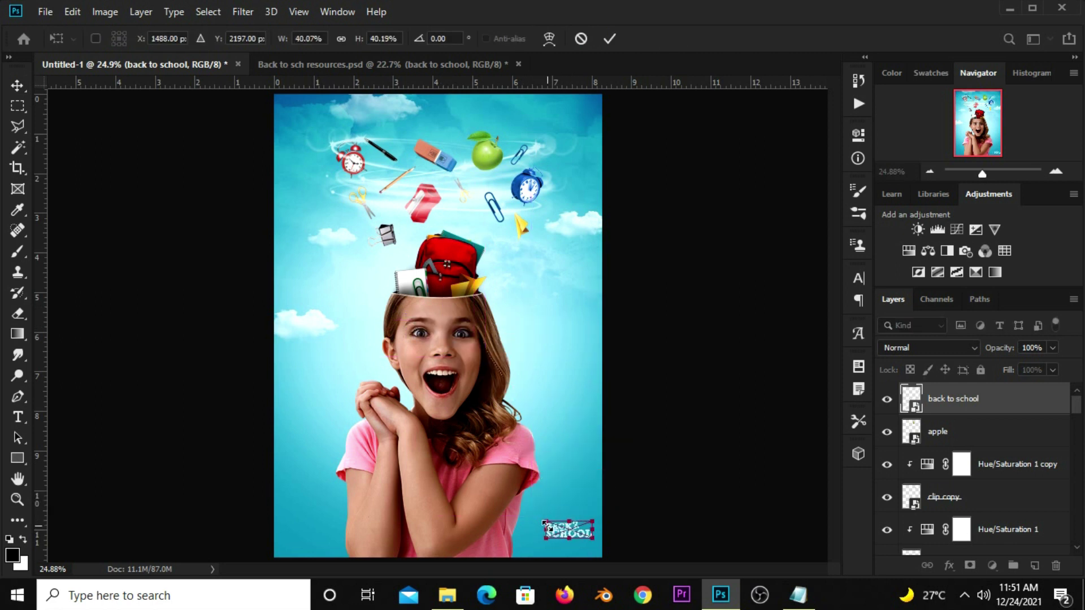
pyautogui.press('Return')
pyautogui.click(651, 505)
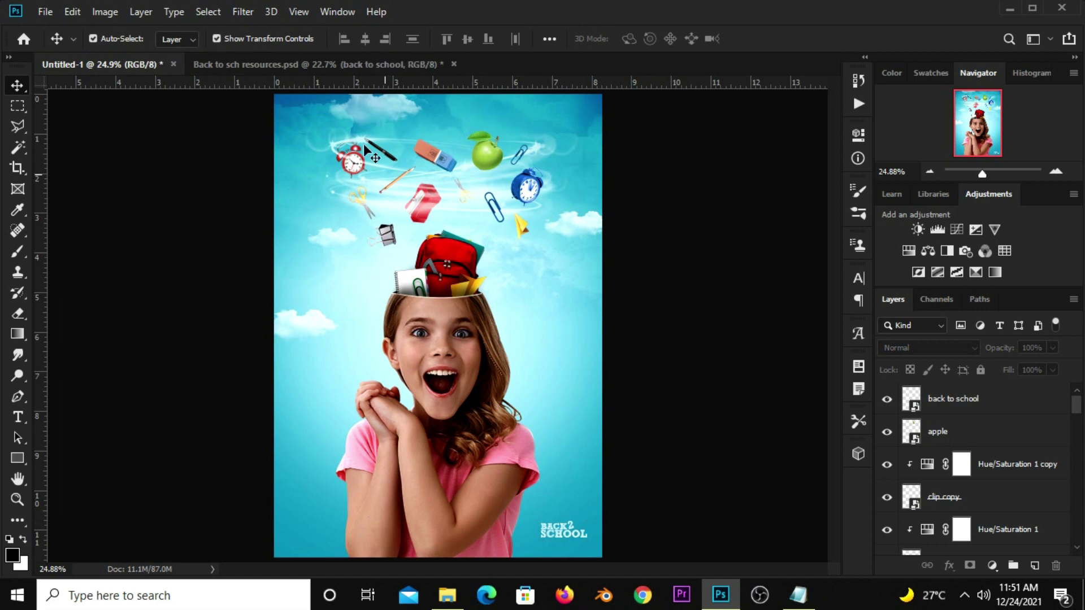
# Copy the sch FUTURE LEADERS INTERNATIONAL text into the poster near the top
pyautogui.click(317, 64)
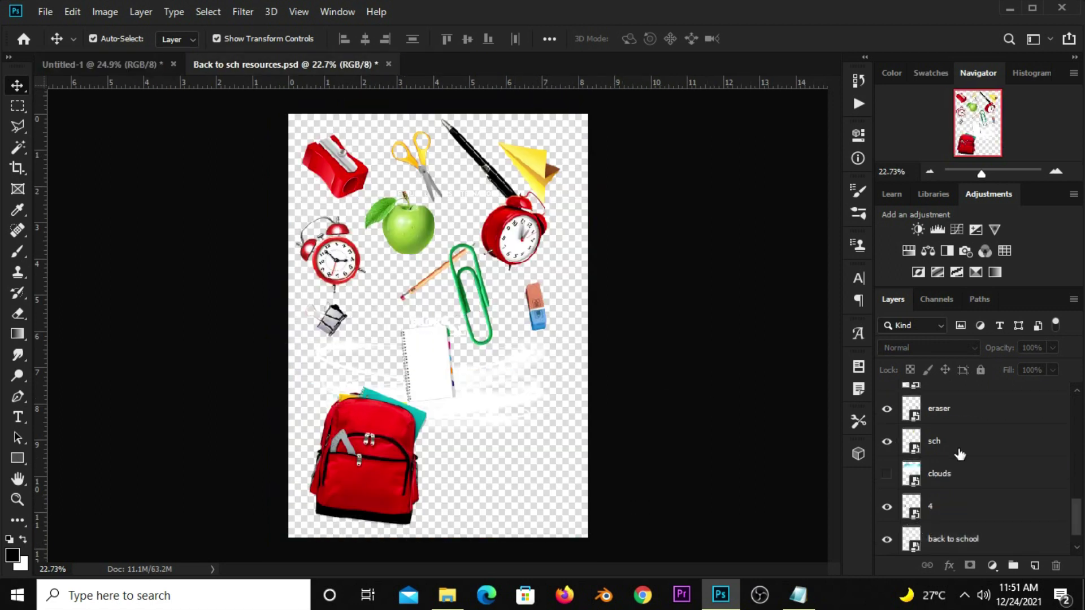
pyautogui.click(955, 452)
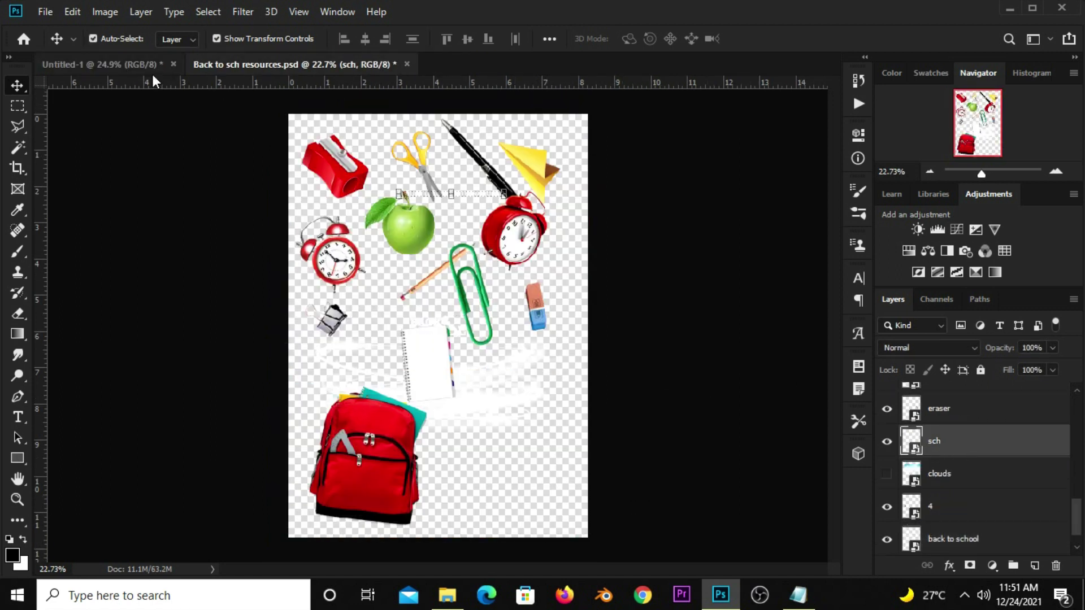
pyautogui.moveTo(481, 249)
pyautogui.mouseDown()
pyautogui.moveTo(454, 330)
pyautogui.moveTo(467, 118)
pyautogui.mouseUp()
pyautogui.hotkey('ctrl', 't')
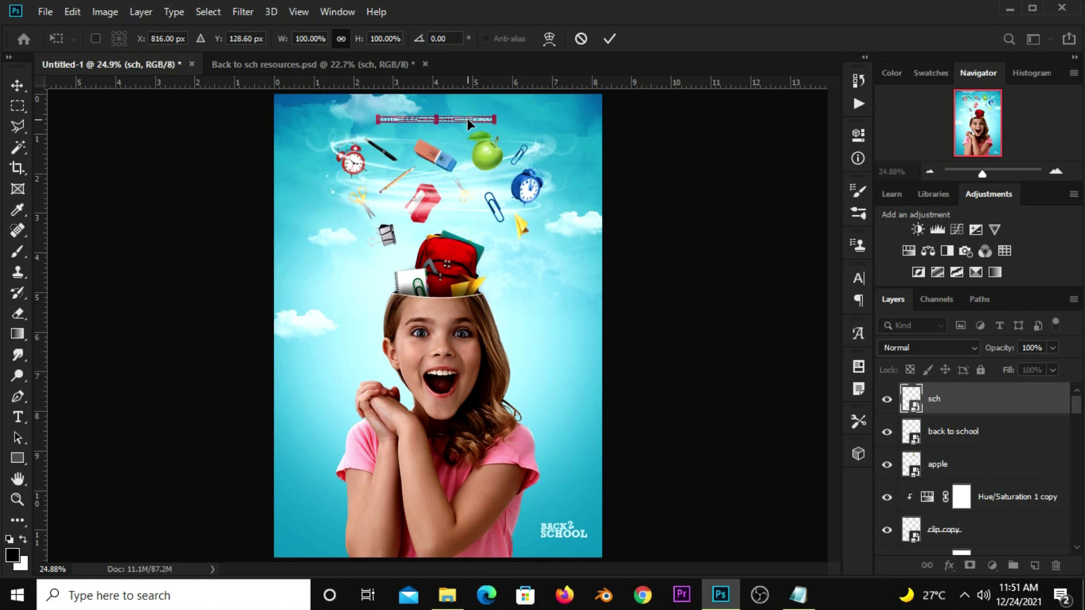
pyautogui.press('Return')
# Centre the title text horizontally on the canvas with Align Horizontal Centers
pyautogui.hotkey('ctrl', 'a')
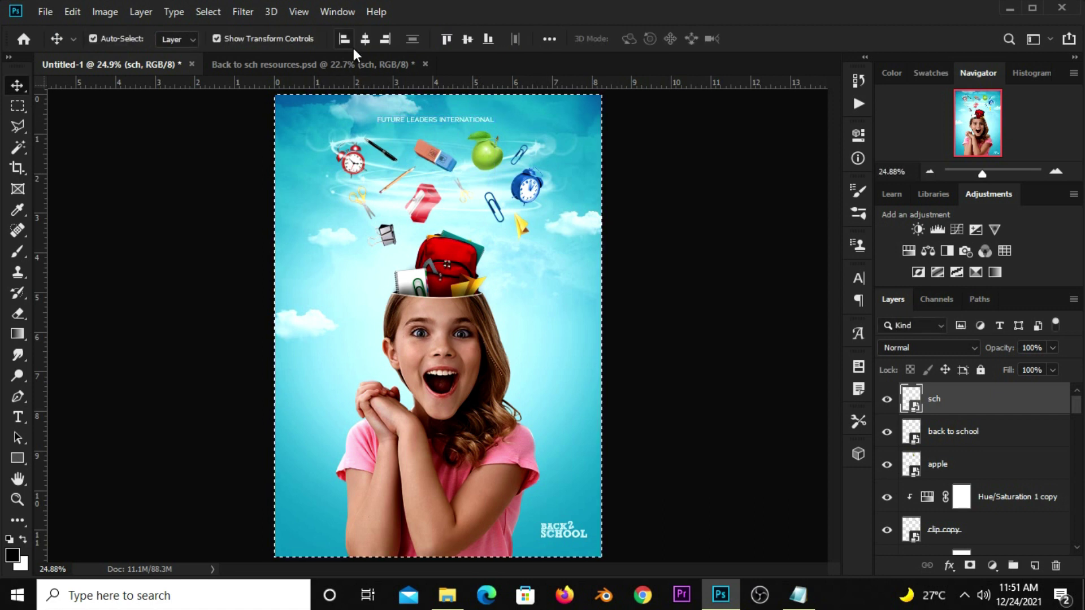
pyautogui.click(369, 39)
pyautogui.hotkey('ctrl', 'd')
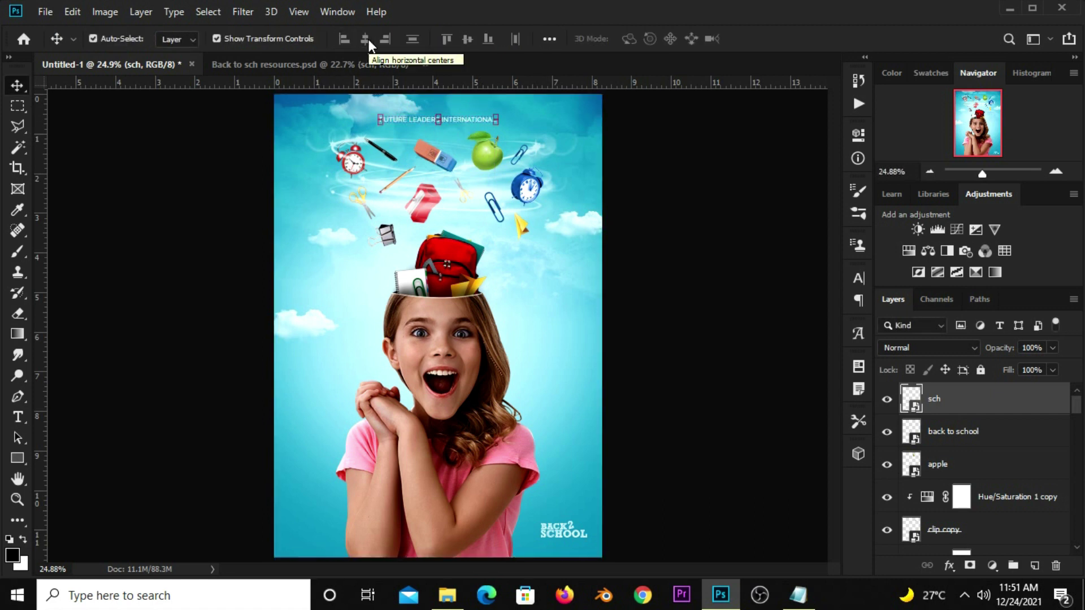
pyautogui.click(654, 259)
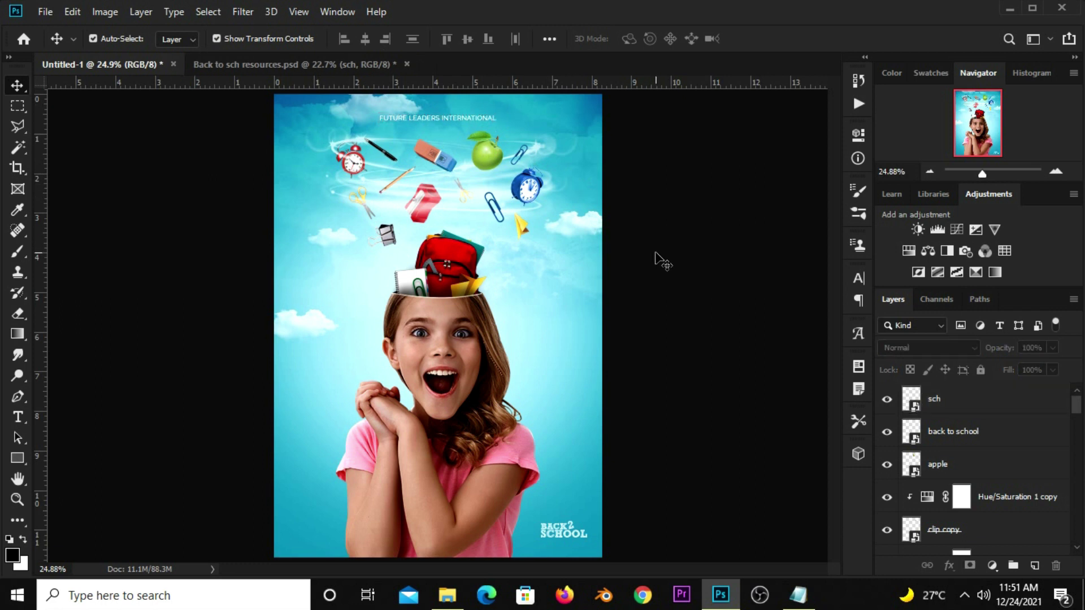
# Add a Curves adjustment with an S-curve: darker shadows, lifted highlights
pyautogui.click(993, 565)
pyautogui.click(998, 356)
pyautogui.moveTo(704, 331); pyautogui.dragTo(704, 340)
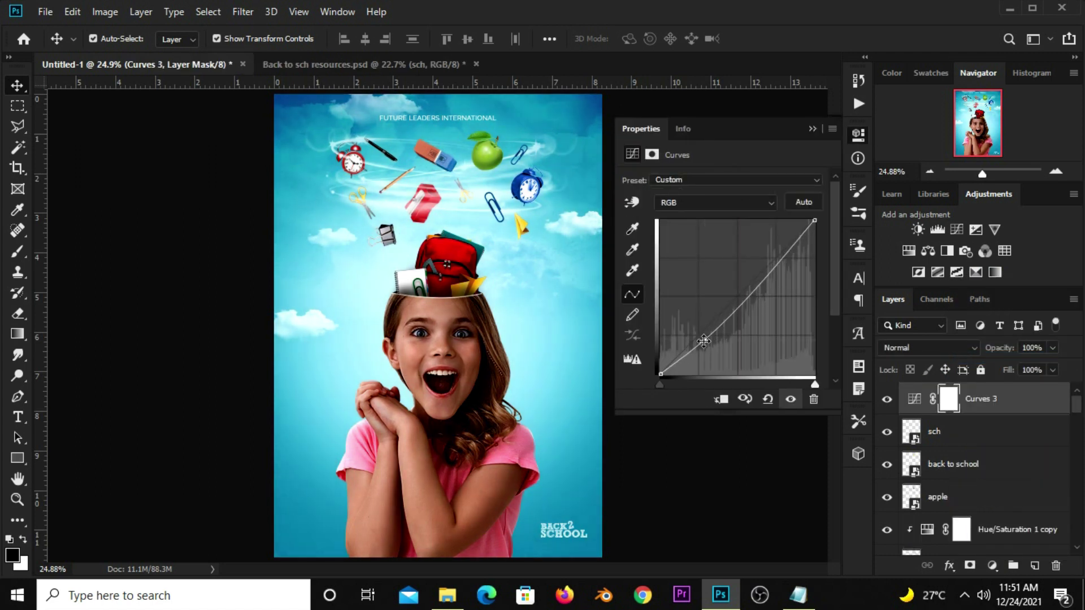
pyautogui.moveTo(777, 256); pyautogui.dragTo(779, 256)
pyautogui.click(790, 399)
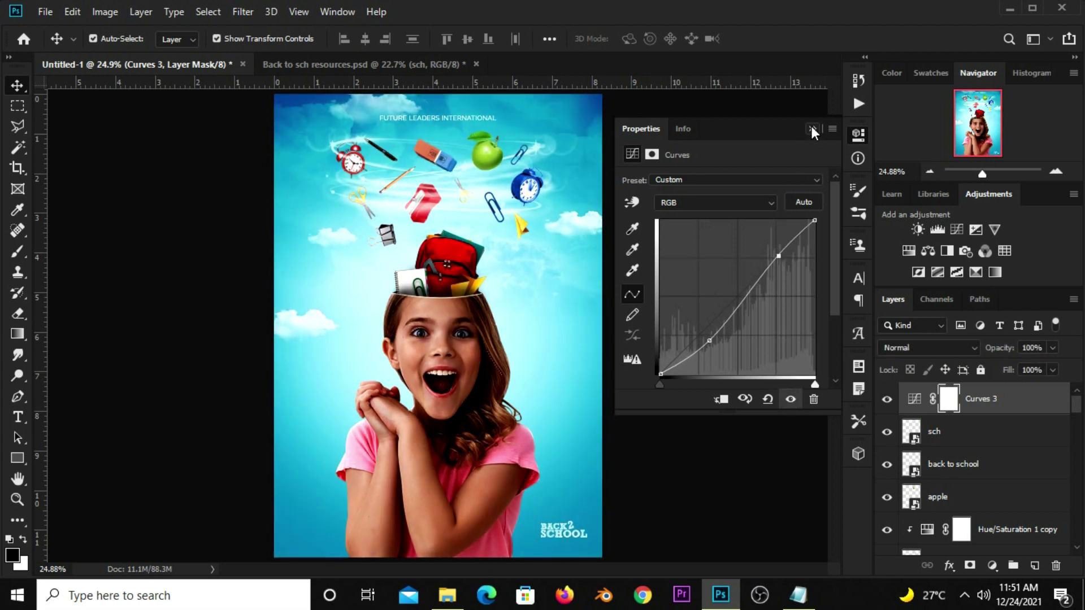
pyautogui.click(812, 130)
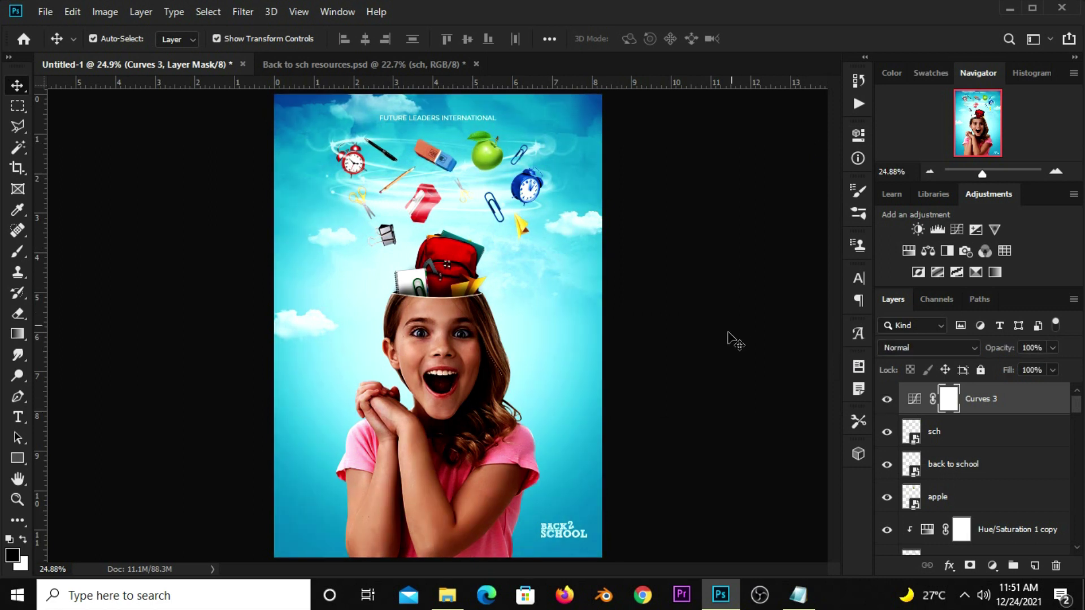
pyautogui.click(711, 389)
pyautogui.hotkey('ctrl', '0')
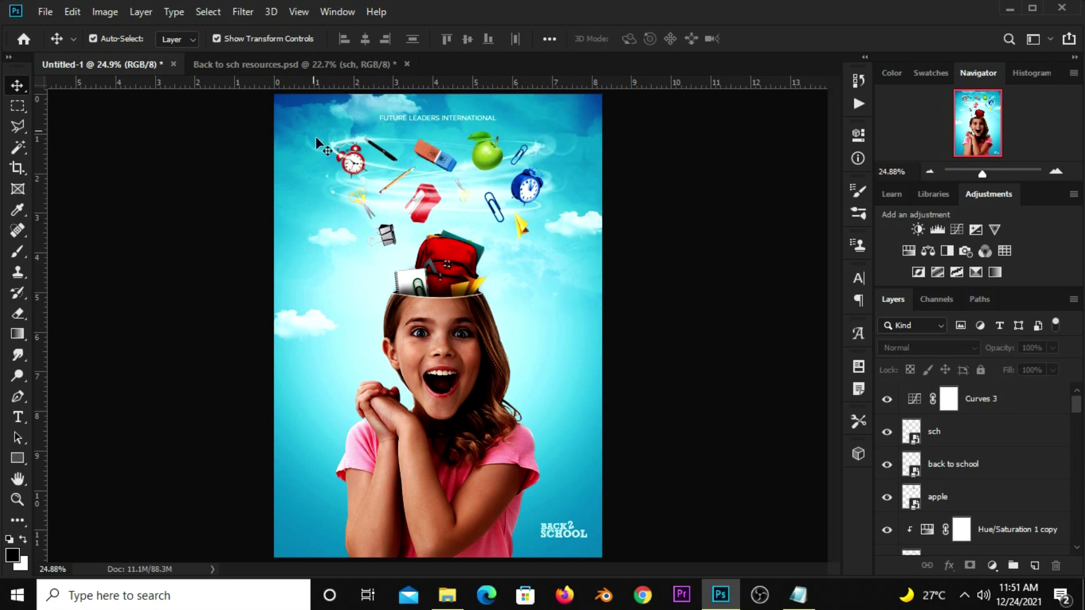
# Make Layer 1 visible and raise its opacity to 89%
pyautogui.click(321, 67)
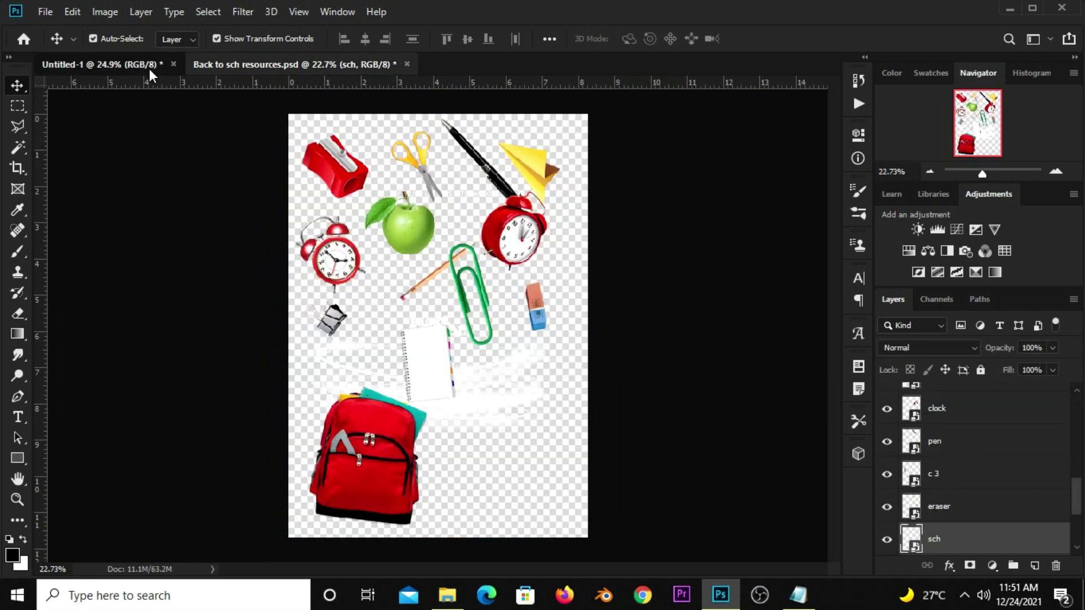
pyautogui.click(149, 66)
pyautogui.scroll(-3, 990, 497)
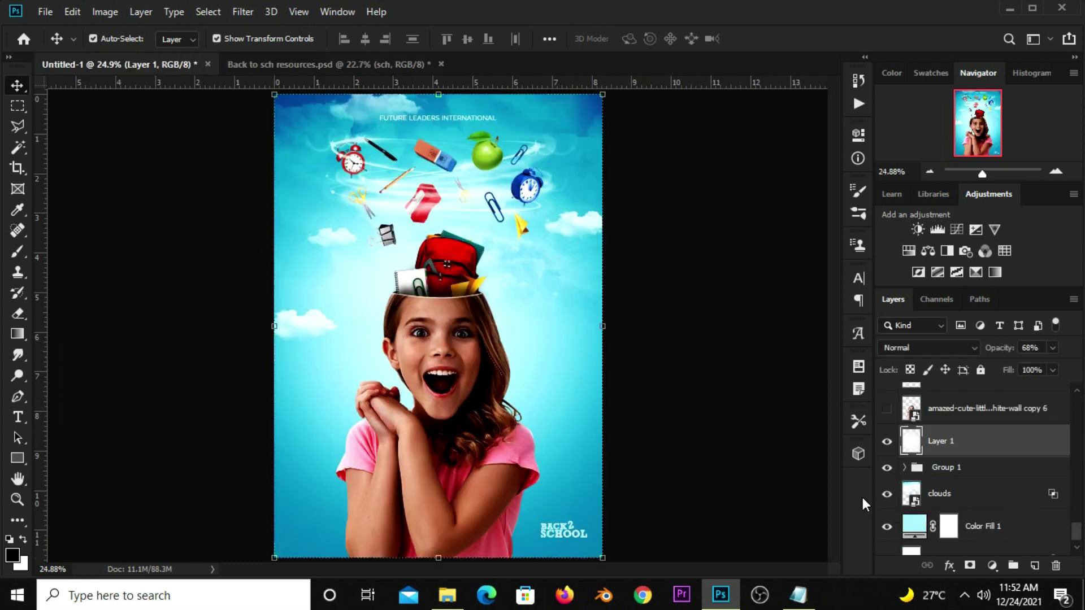
pyautogui.click(885, 442)
pyautogui.click(1051, 349)
pyautogui.moveTo(1062, 365); pyautogui.dragTo(1063, 365)
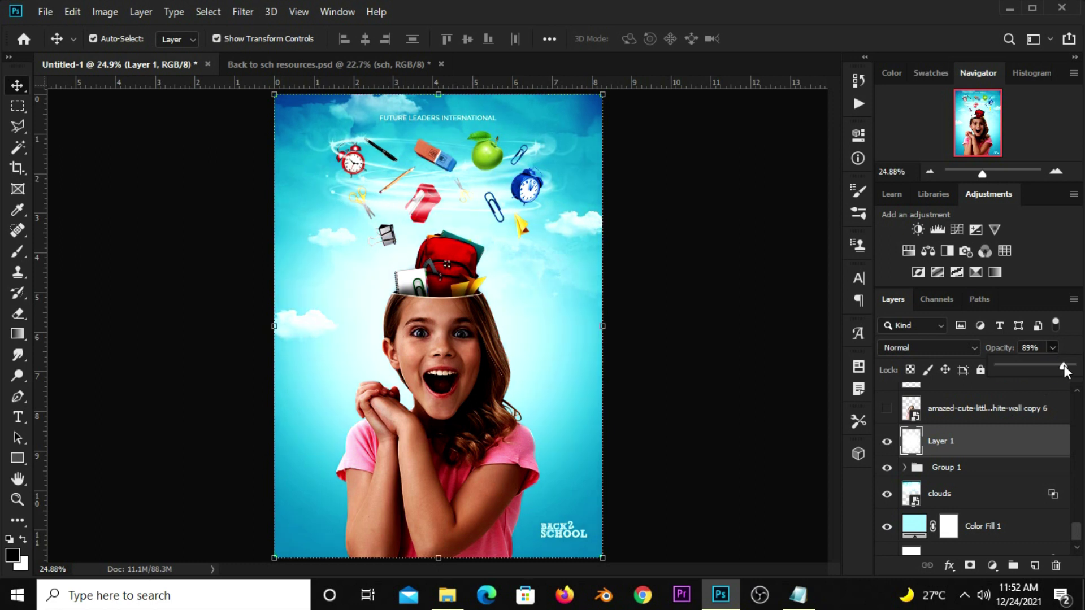
pyautogui.click(887, 443)
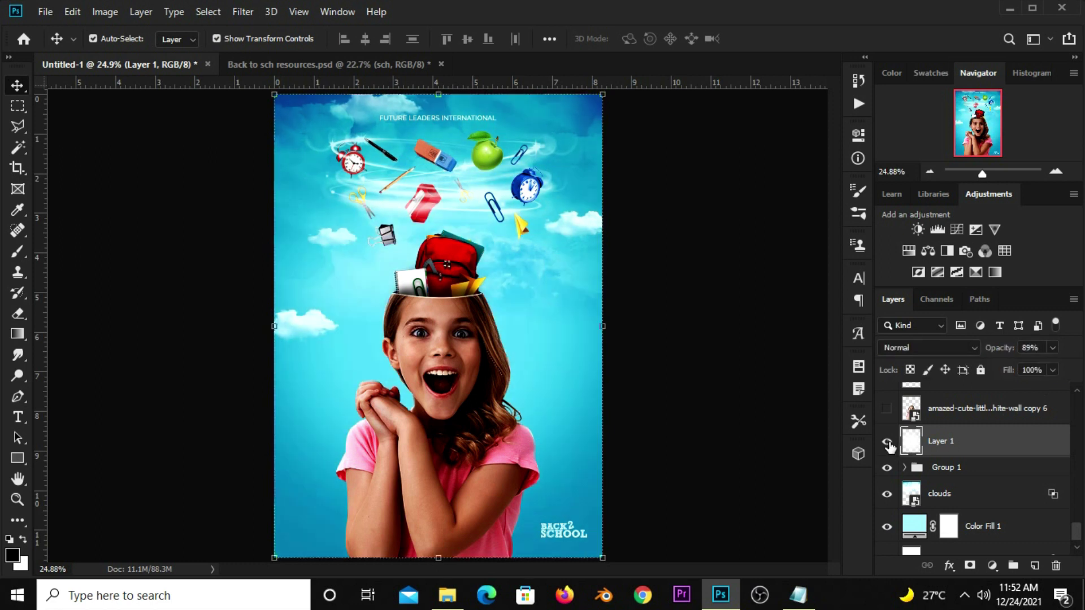
pyautogui.click(887, 442)
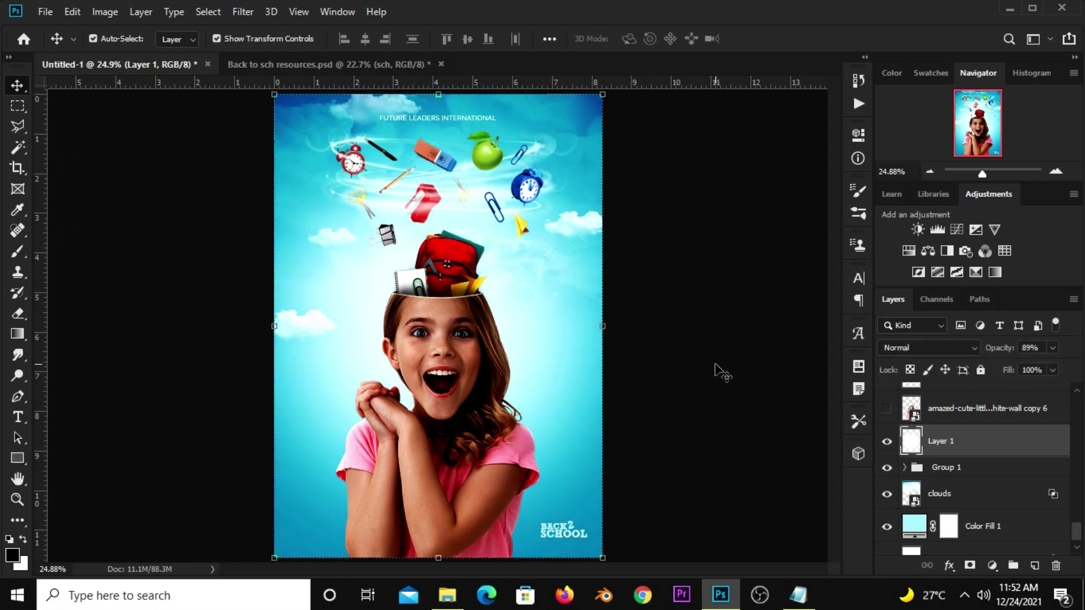
# In the resources document, select the black starry texture layer, maxresdefault (1)
pyautogui.click(275, 67)
pyautogui.click(625, 317)
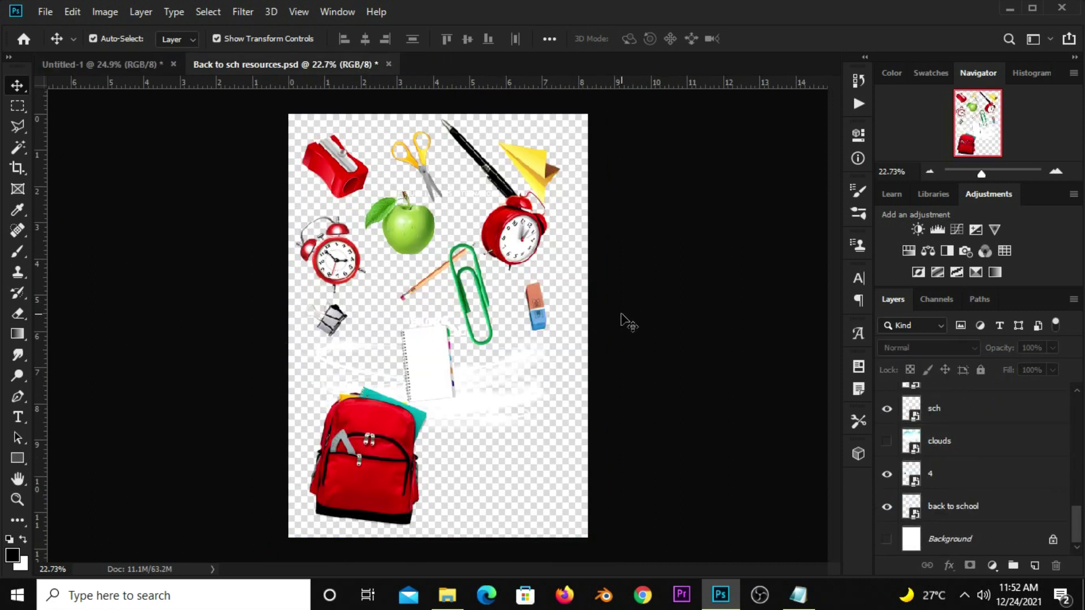
pyautogui.scroll(3, 957, 450)
pyautogui.scroll(5, 956, 455)
pyautogui.scroll(5, 957, 461)
pyautogui.click(886, 432)
pyautogui.click(886, 399)
pyautogui.click(501, 379)
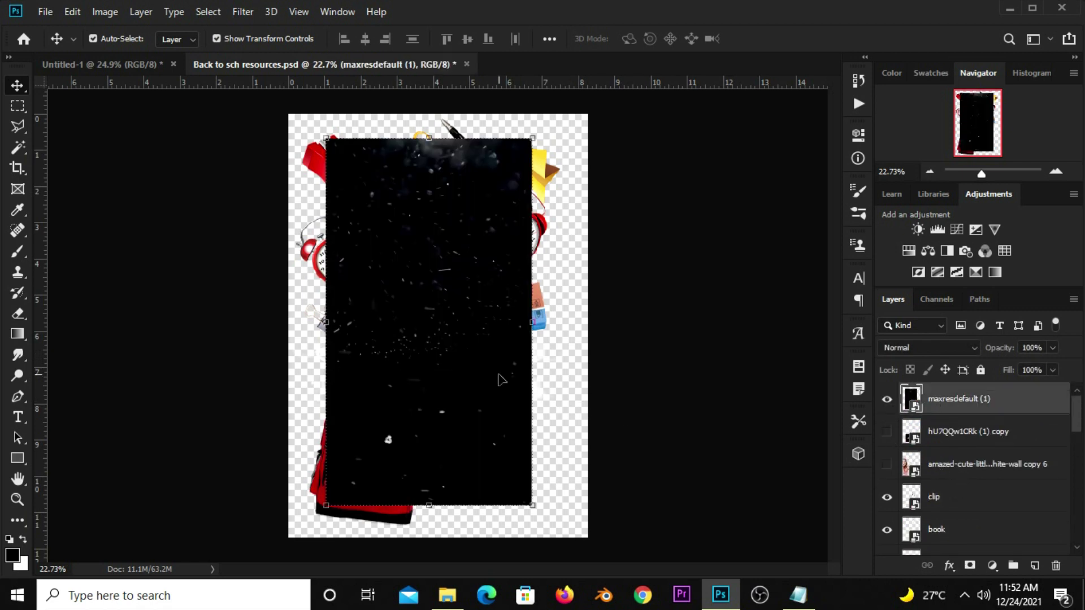
pyautogui.moveTo(502, 380); pyautogui.dragTo(511, 377)
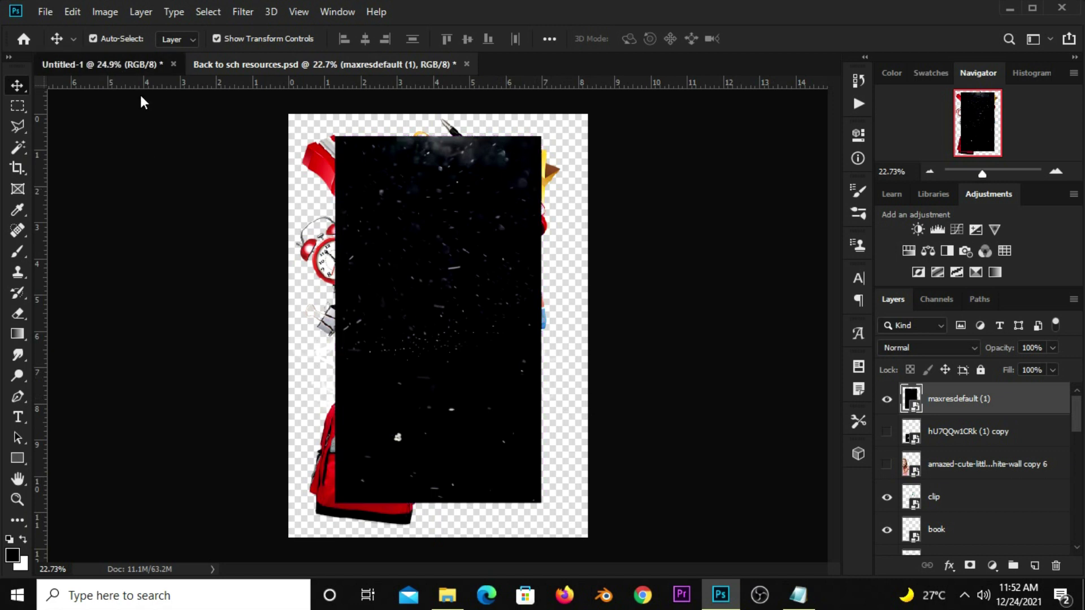
# Copy the starry texture into the poster and stretch it to cover the canvas
pyautogui.moveTo(141, 102); pyautogui.dragTo(388, 260)
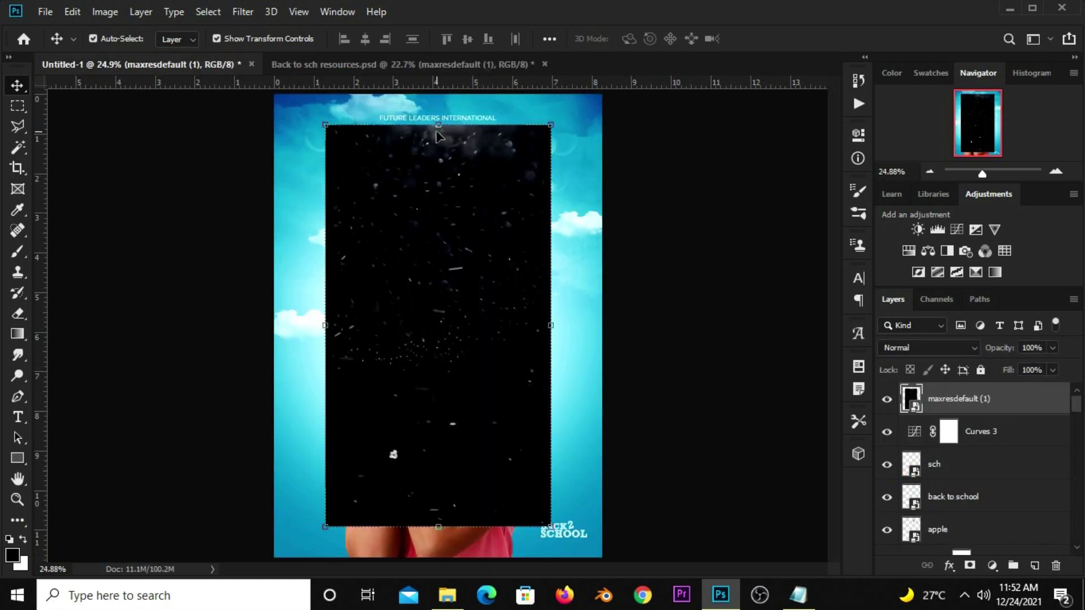
pyautogui.hotkey('ctrl', 't')
pyautogui.moveTo(439, 125); pyautogui.dragTo(438, 58)
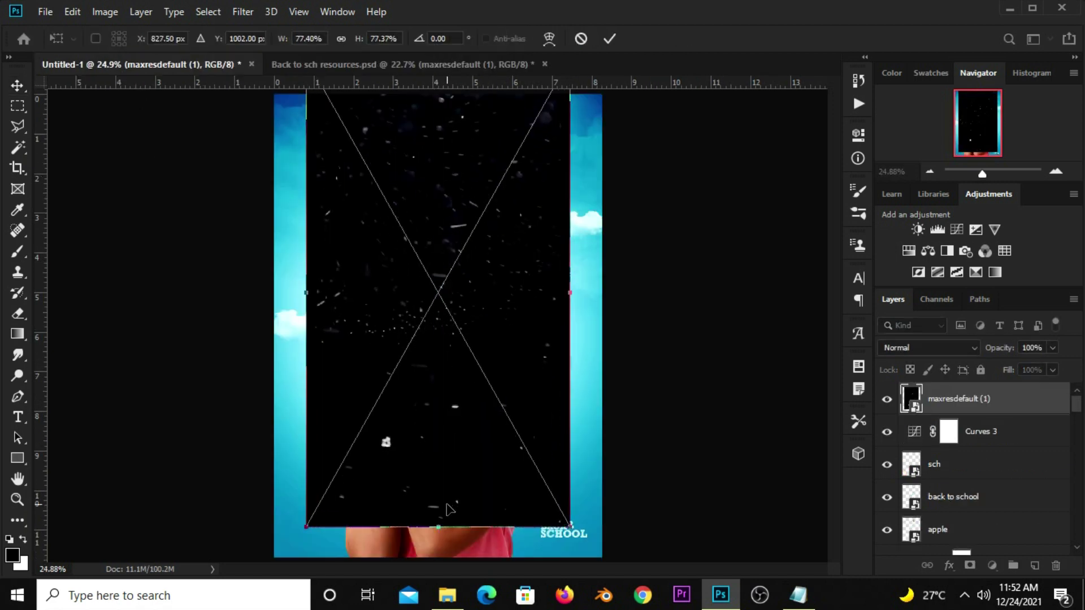
pyautogui.moveTo(439, 527); pyautogui.dragTo(439, 570)
pyautogui.moveTo(590, 323); pyautogui.dragTo(671, 322)
pyautogui.moveTo(480, 322); pyautogui.dragTo(438, 362)
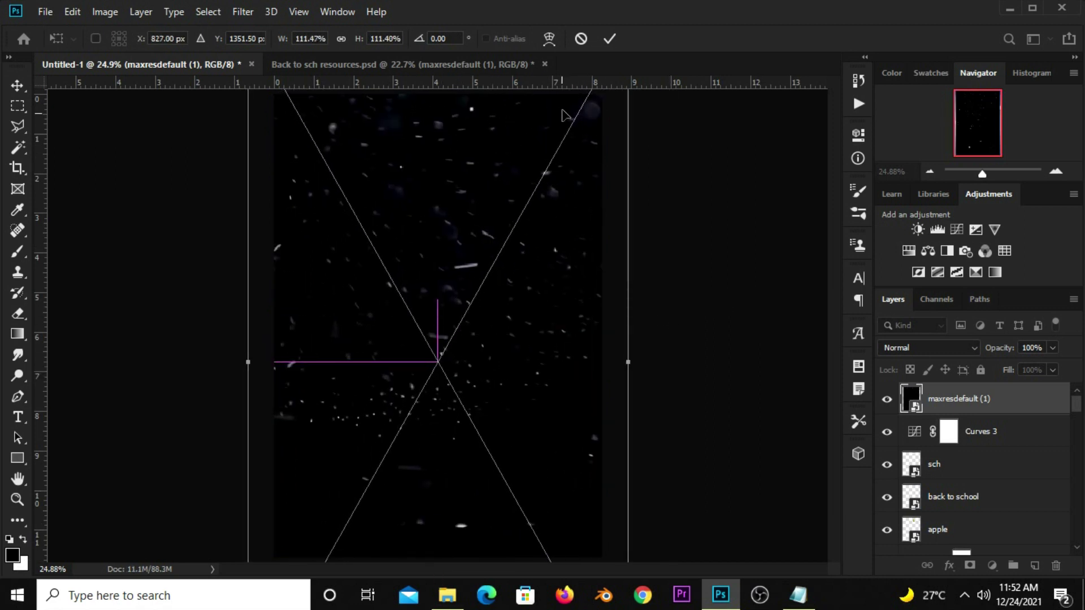
pyautogui.click(609, 39)
# Set maxresdefault (1) to Screen and clip a Levels adjustment with black input about 72
pyautogui.click(890, 348)
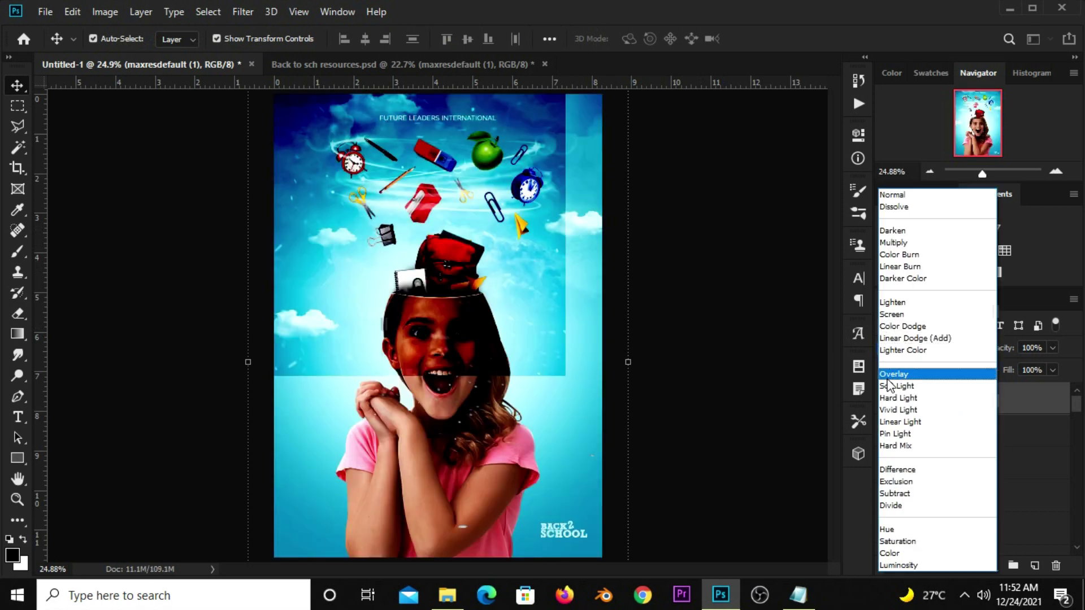
pyautogui.click(893, 314)
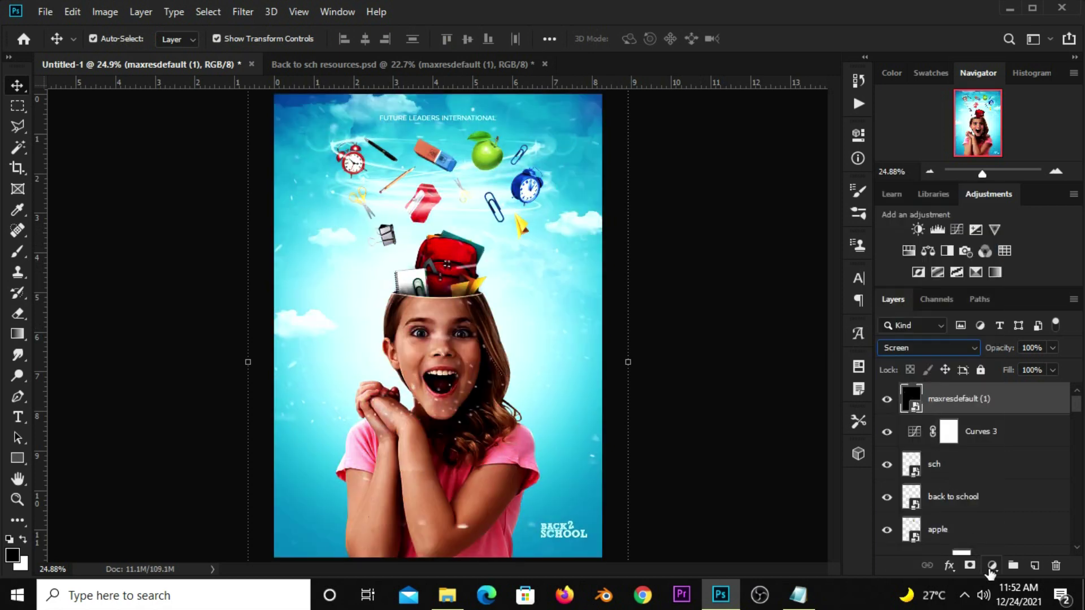
pyautogui.click(991, 565)
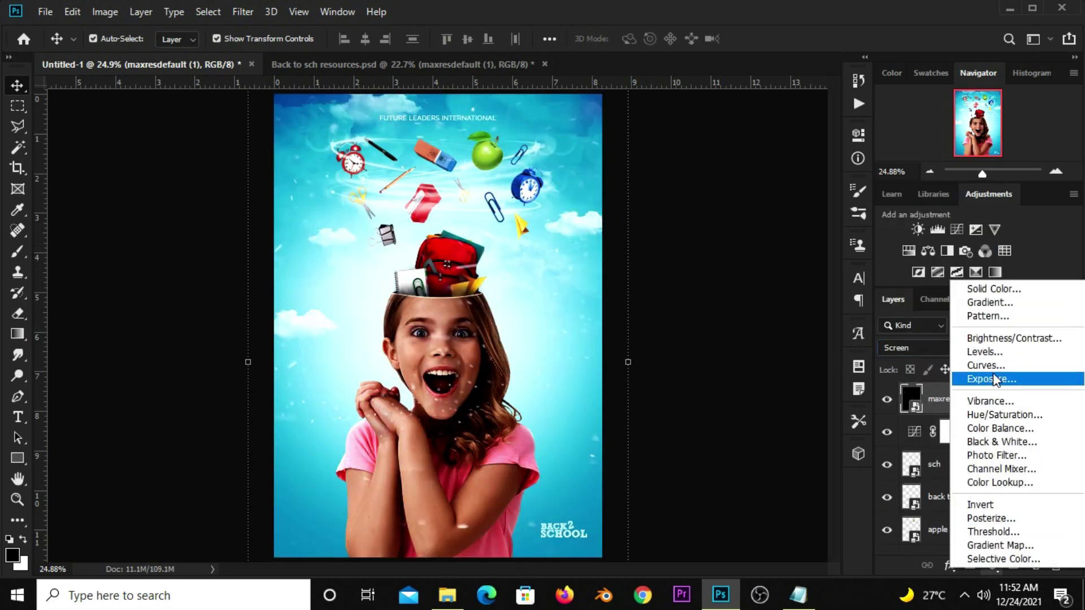
pyautogui.click(986, 352)
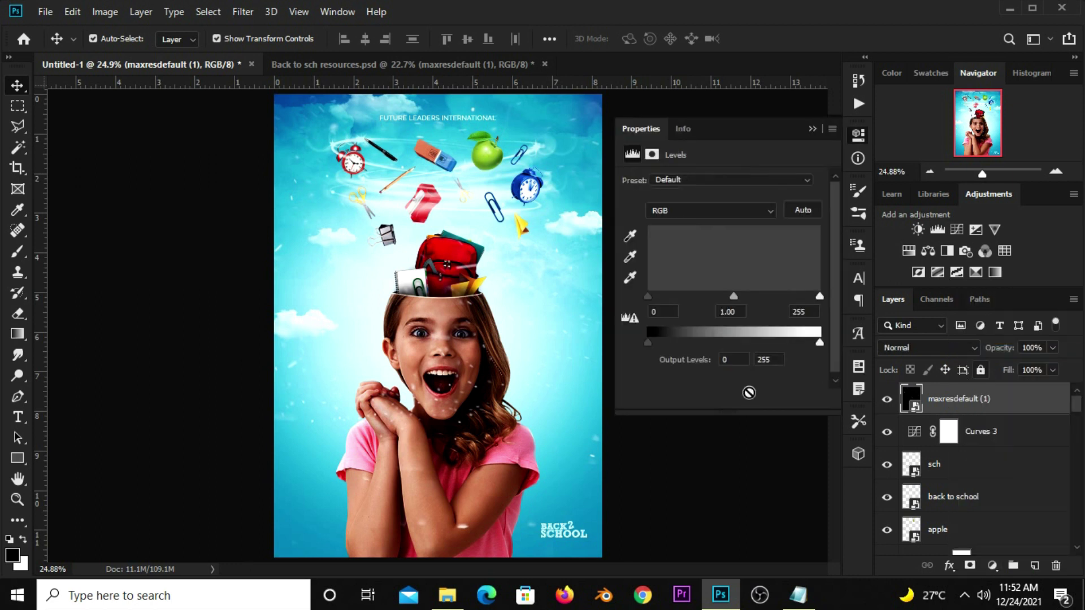
pyautogui.click(721, 399)
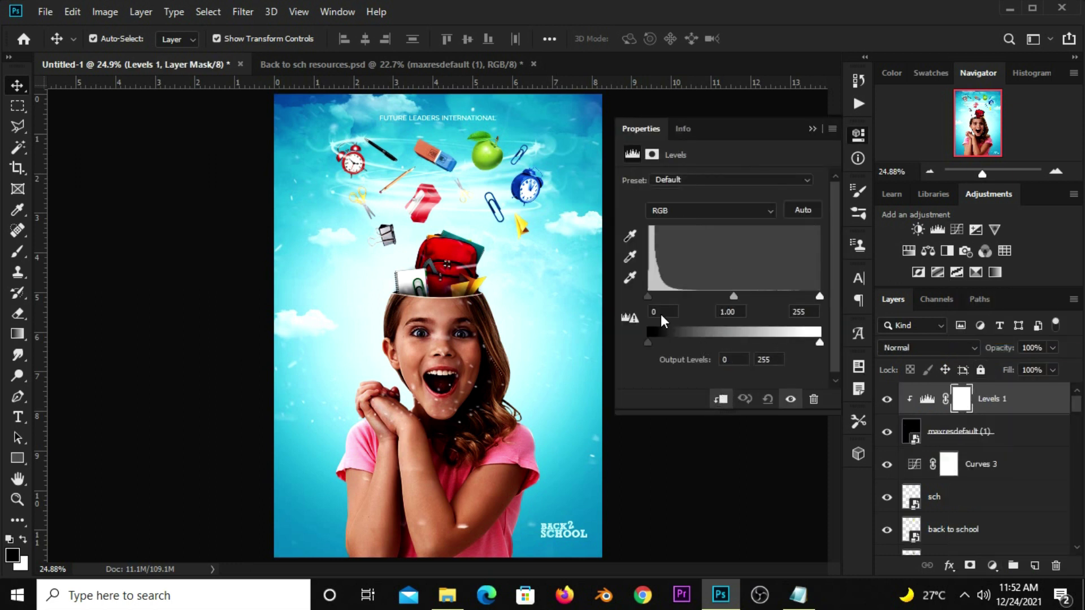
pyautogui.moveTo(667, 295); pyautogui.dragTo(684, 296)
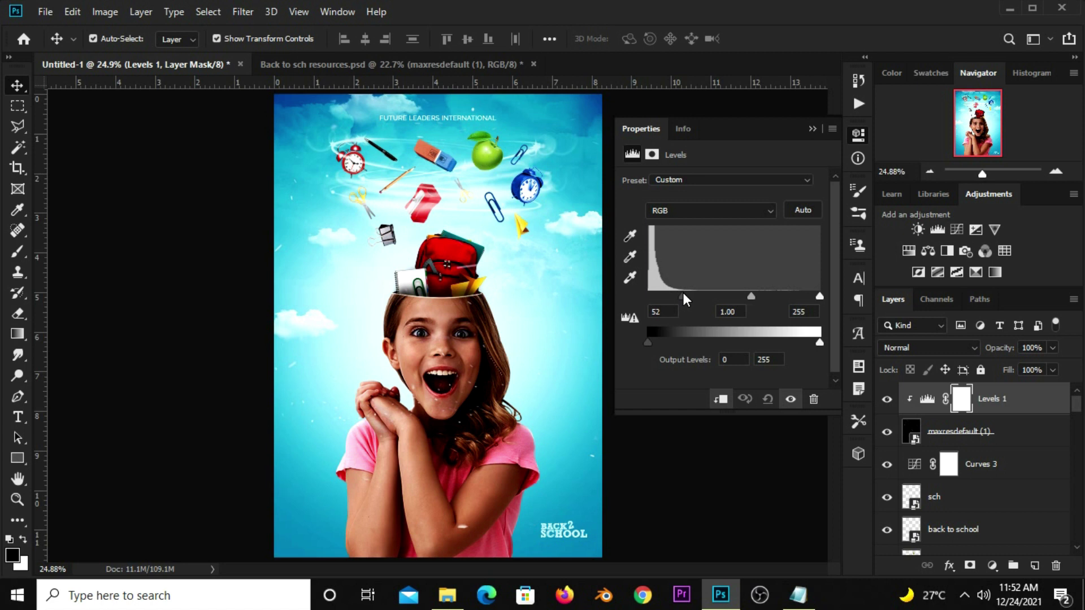
pyautogui.moveTo(684, 294); pyautogui.dragTo(695, 294)
pyautogui.moveTo(694, 293); pyautogui.dragTo(696, 292)
pyautogui.click(811, 129)
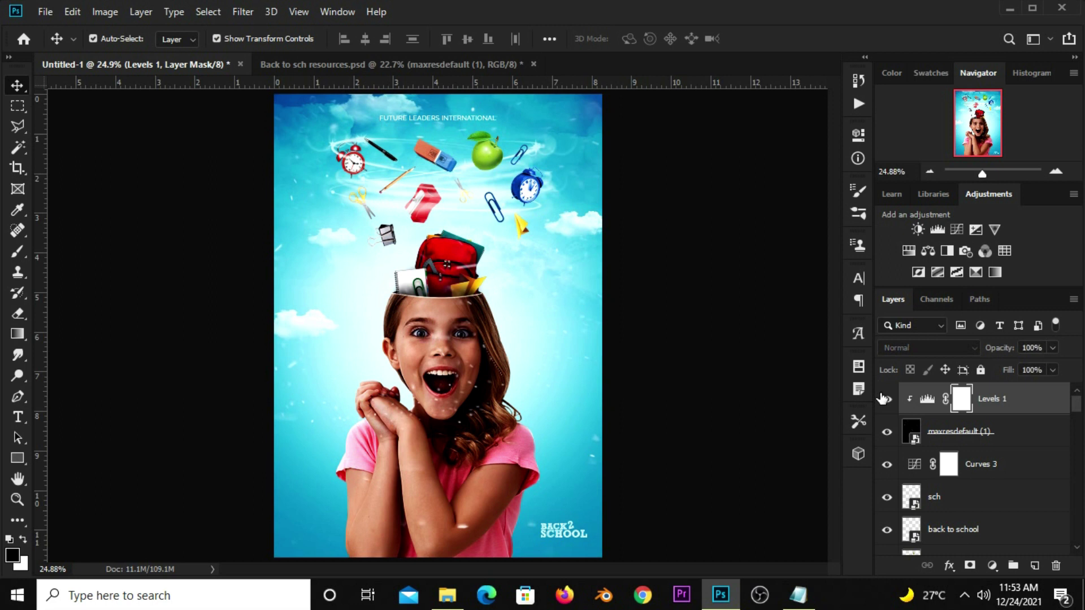
# Add an inverted black layer mask to maxresdefault (1), hiding it entirely
pyautogui.click(933, 435)
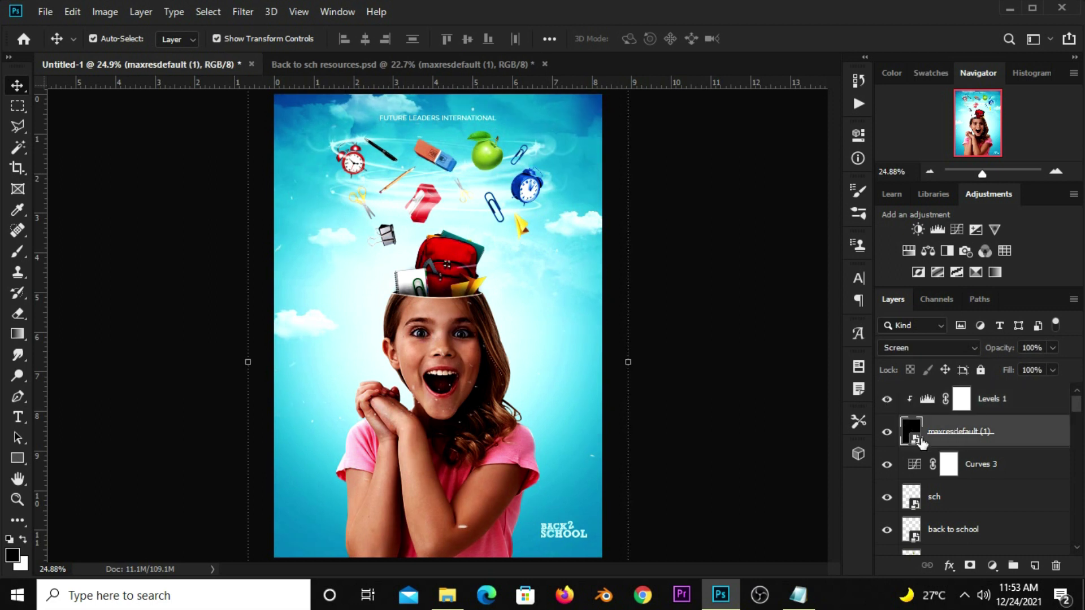
pyautogui.click(968, 566)
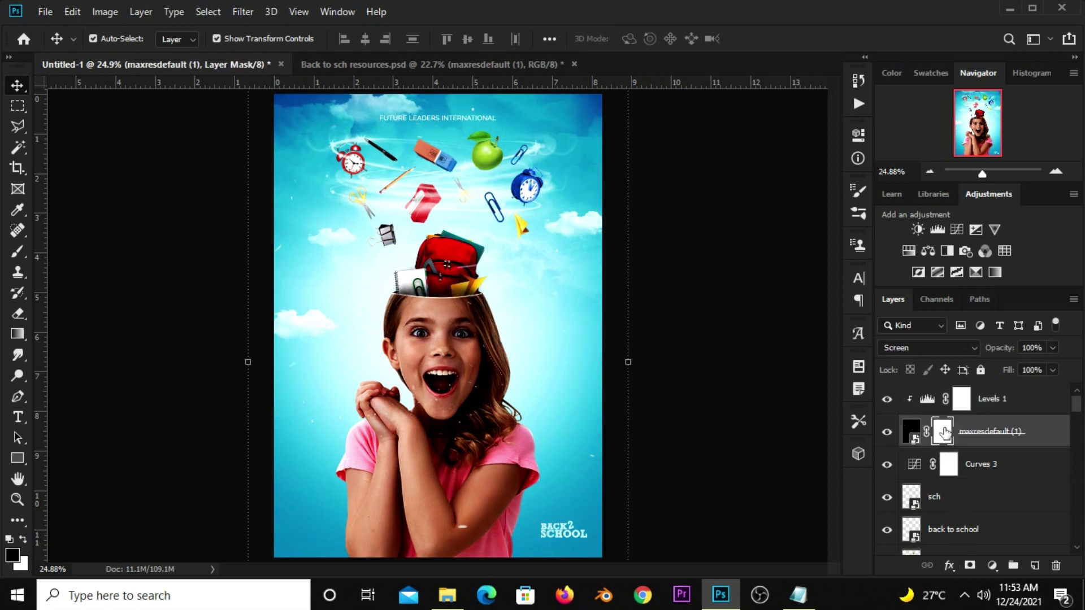
pyautogui.hotkey('ctrl', 'i')
# Choose the regular brush and make it much larger
pyautogui.click(18, 251)
pyautogui.click(136, 256)
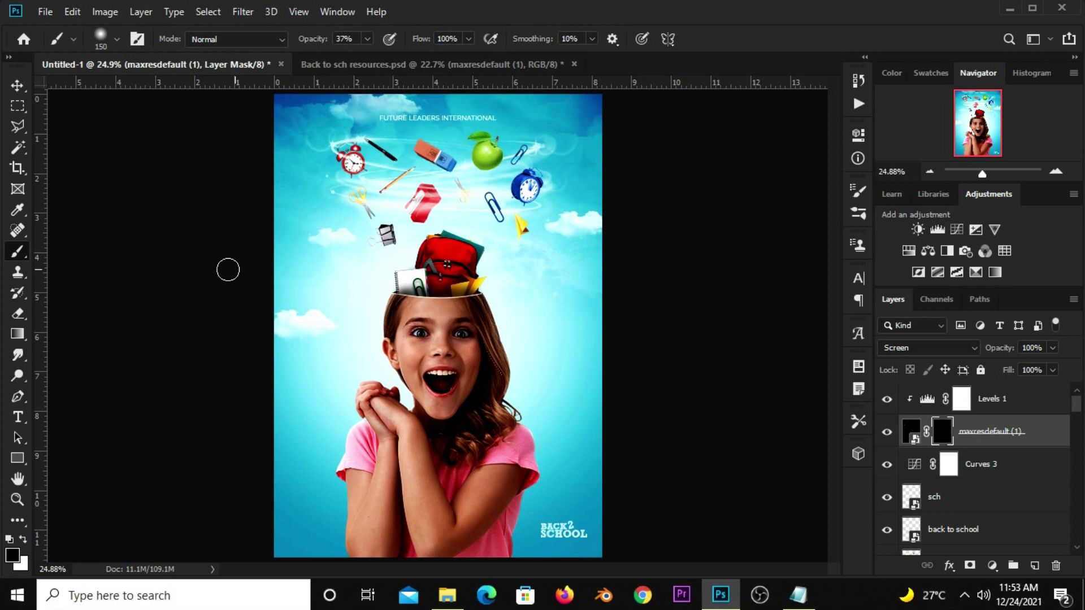
pyautogui.click(115, 40)
pyautogui.moveTo(153, 91); pyautogui.dragTo(180, 91)
pyautogui.click(91, 131)
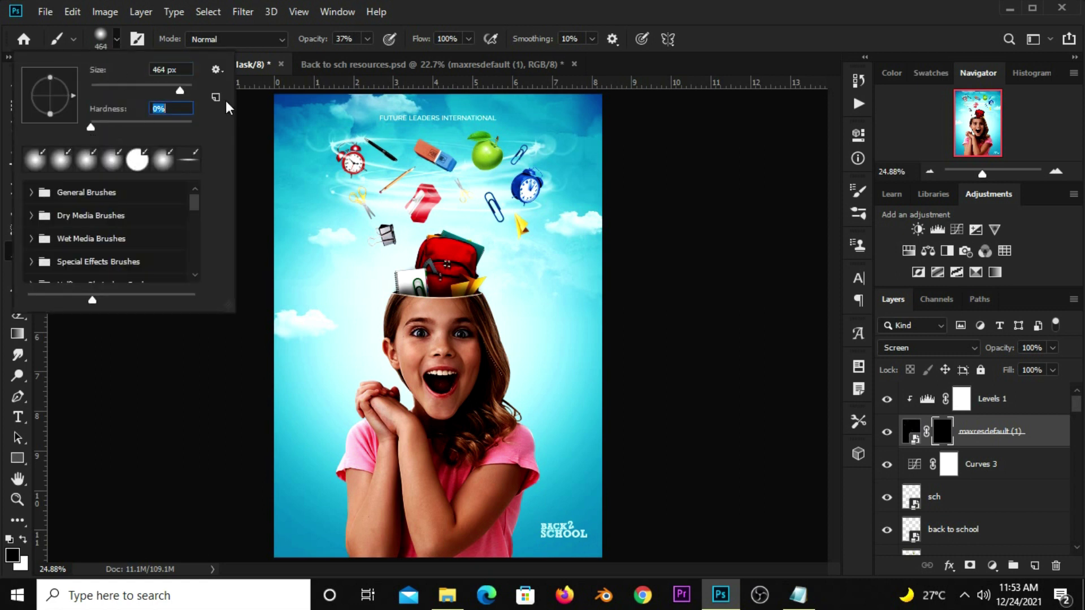
pyautogui.press('Return')
# Paint white at 1000 px, 90% opacity to reveal the glow over sky and flying items
pyautogui.press('x')
pyautogui.press(']')
pyautogui.press(']')
pyautogui.press(']')
pyautogui.press(']')
pyautogui.moveTo(367, 39); pyautogui.dragTo(408, 61)
pyautogui.moveTo(314, 189); pyautogui.dragTo(303, 215)
pyautogui.moveTo(451, 170)
pyautogui.mouseDown()
pyautogui.moveTo(594, 454)
pyautogui.moveTo(269, 471)
pyautogui.moveTo(284, 286)
pyautogui.moveTo(320, 497)
pyautogui.mouseUp()
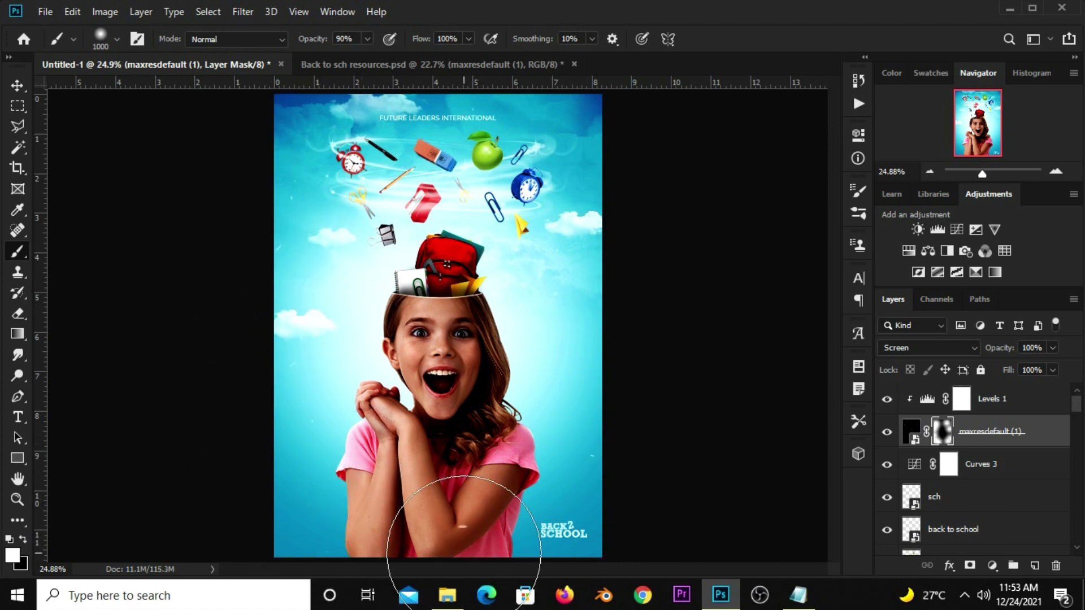
pyautogui.moveTo(593, 388)
pyautogui.mouseDown()
pyautogui.moveTo(594, 291)
pyautogui.moveTo(295, 307)
pyautogui.moveTo(309, 272)
pyautogui.mouseUp()
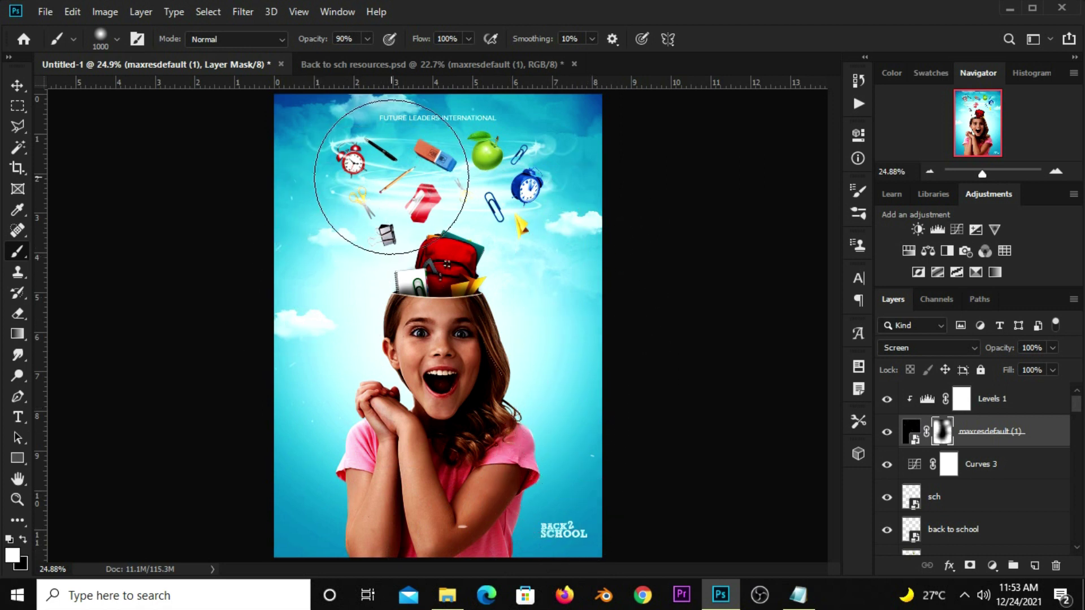
pyautogui.moveTo(511, 173); pyautogui.dragTo(555, 176)
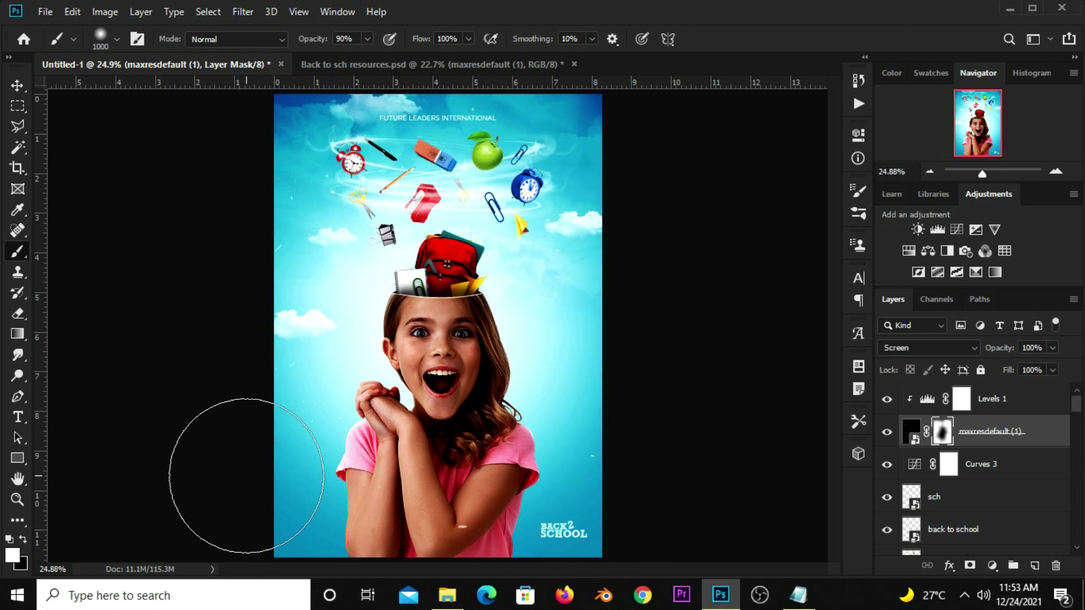
# With the Move tool and no layer selected, stamp visible layers into Layer 5 via Ctrl+Alt+Shift+E
pyautogui.click(17, 86)
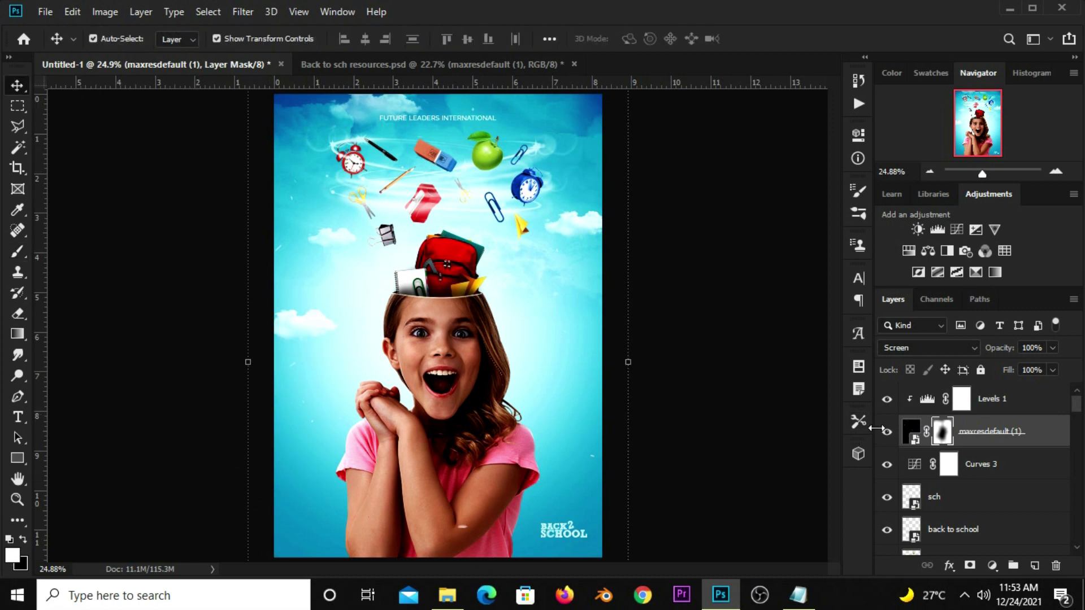
pyautogui.click(703, 340)
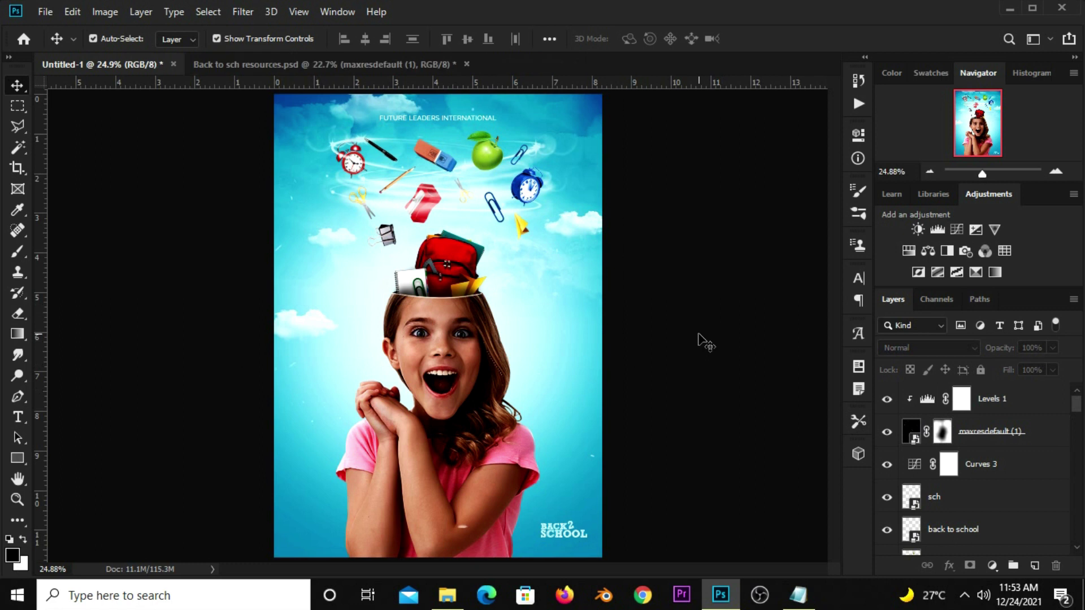
pyautogui.scroll(-1, 700, 350)
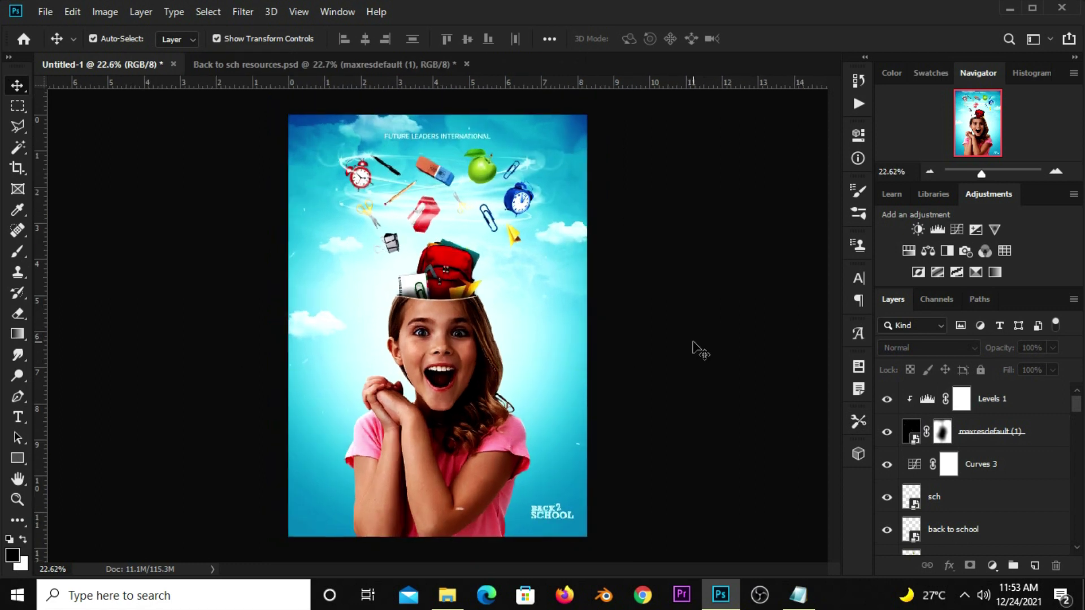
pyautogui.scroll(1, 700, 350)
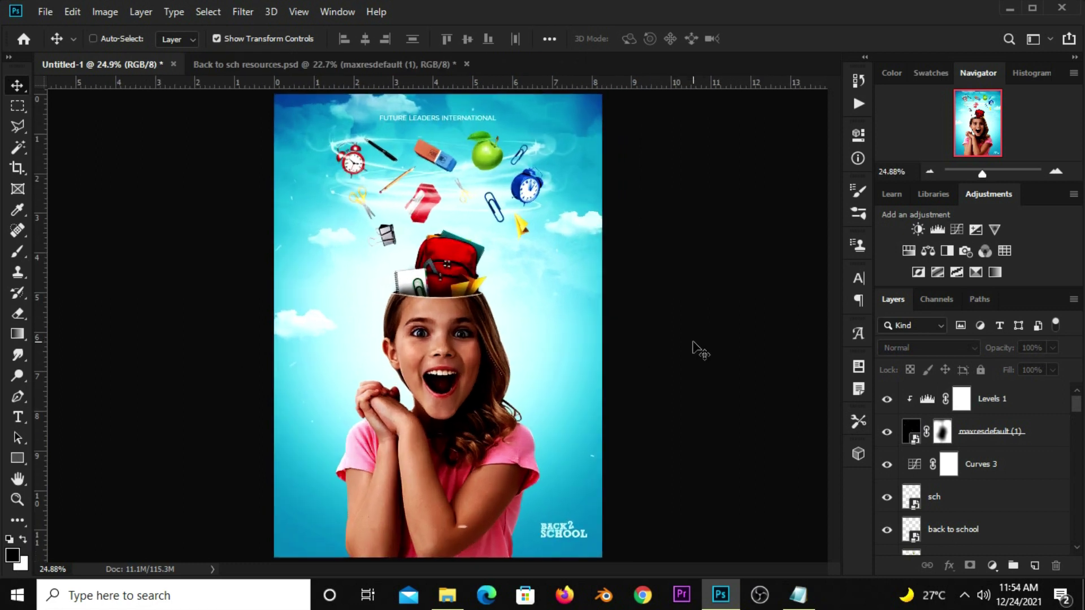
pyautogui.hotkey('ctrl', 'alt', 'shift', 'e')
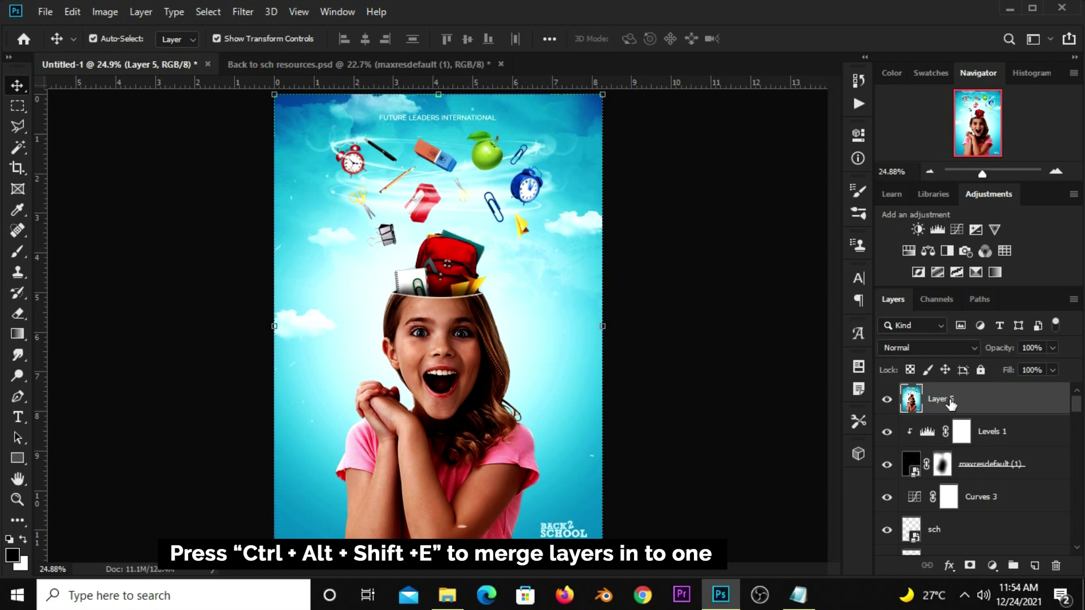
# Open the Camera Raw Filter and set Exposure -0.10 and Contrast +14
pyautogui.click(244, 12)
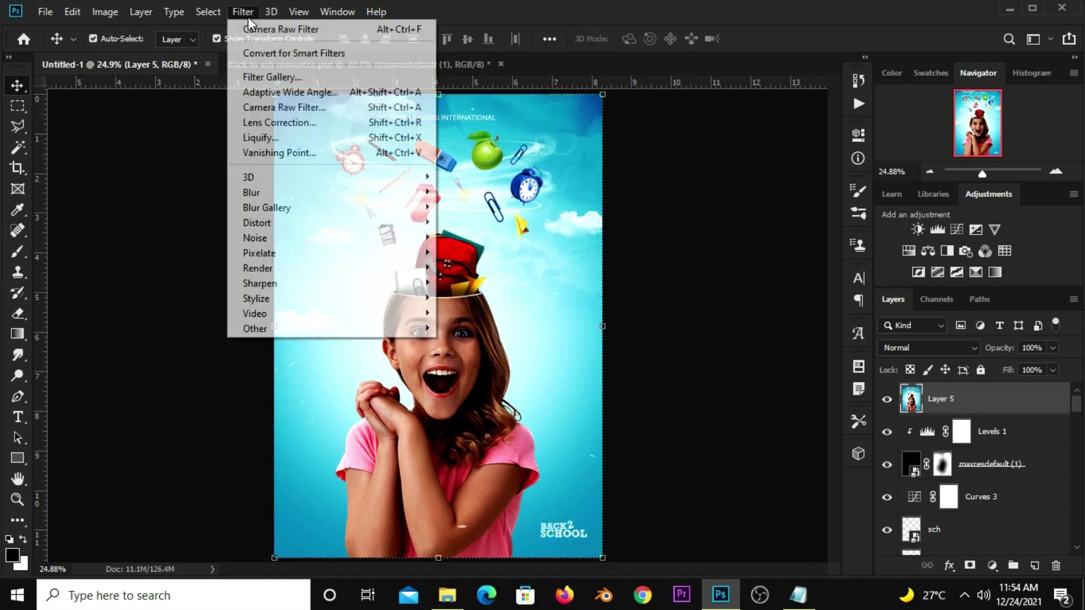
pyautogui.click(281, 108)
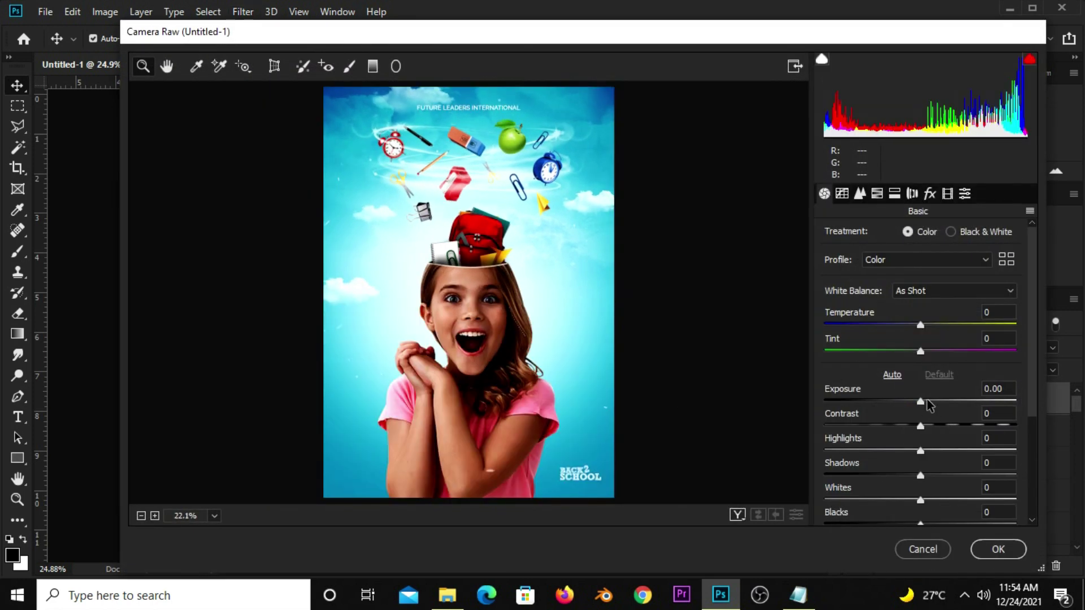
pyautogui.click(927, 400)
pyautogui.moveTo(928, 400); pyautogui.dragTo(919, 404)
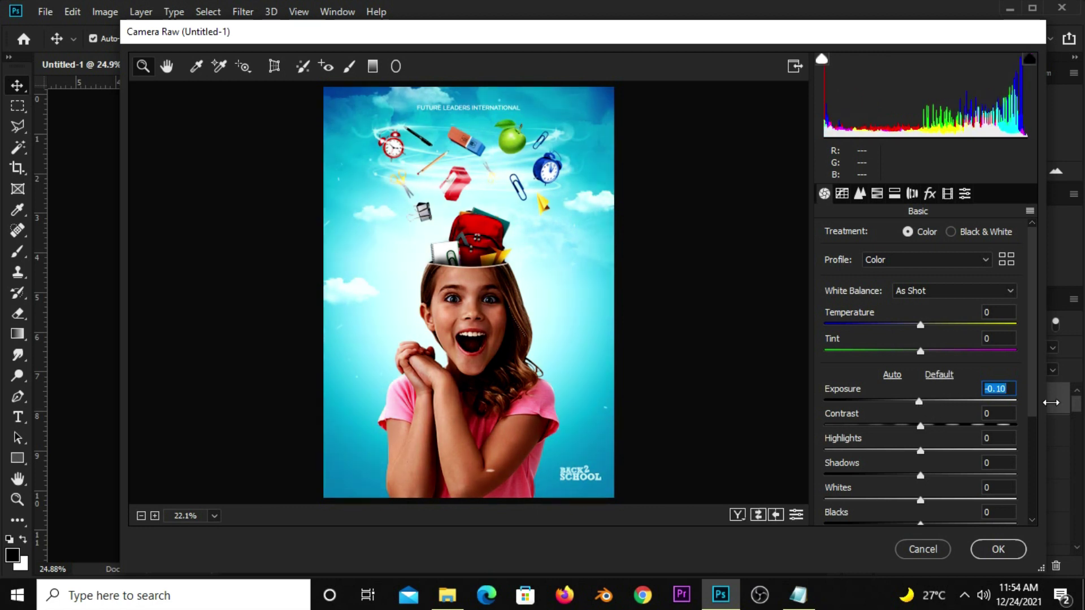
pyautogui.scroll(-2, 1030, 383)
pyautogui.moveTo(925, 388)
pyautogui.mouseDown()
pyautogui.moveTo(938, 389)
pyautogui.moveTo(934, 417)
pyautogui.moveTo(915, 440)
pyautogui.moveTo(948, 434)
pyautogui.mouseUp()
# Set Highlights +7, Whites +7, Blacks -8, Texture +47, Clarity +8 and Shadows +3
pyautogui.click(920, 439)
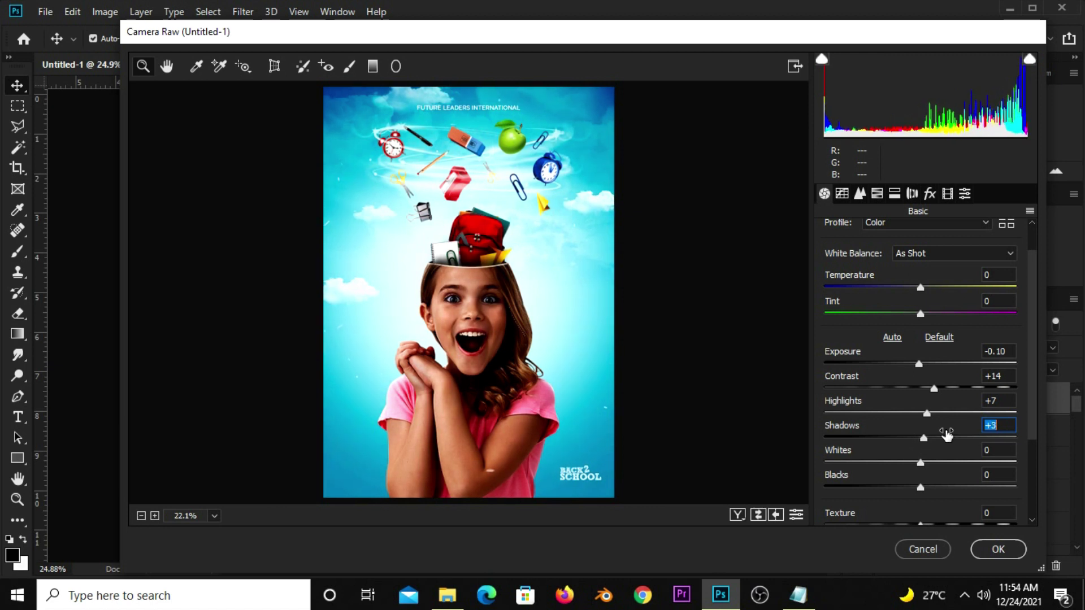
pyautogui.scroll(-2, 1032, 422)
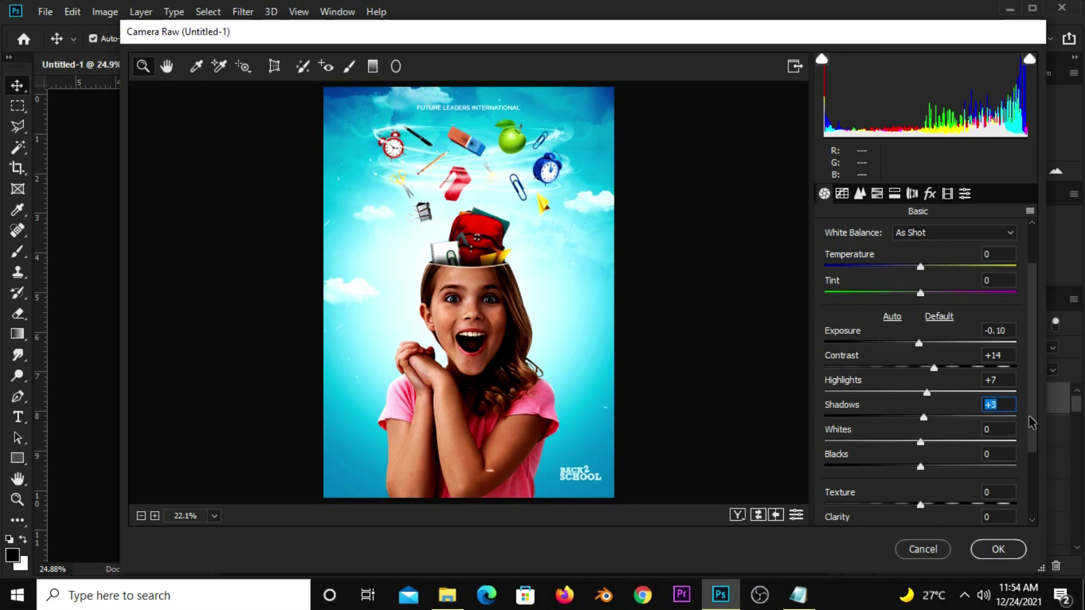
pyautogui.scroll(-1, 1032, 422)
pyautogui.click(927, 431)
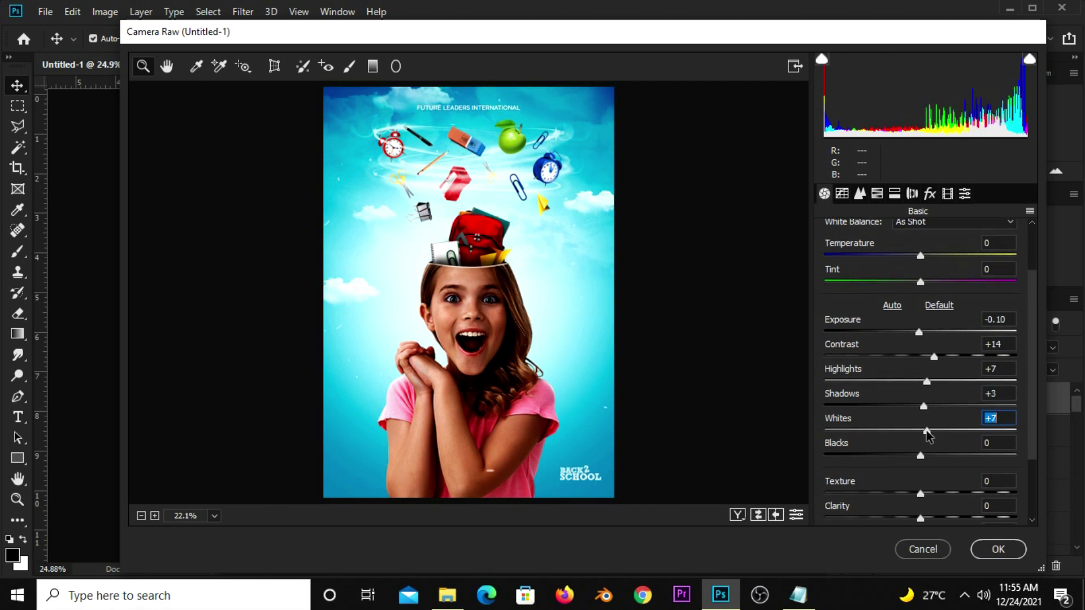
pyautogui.moveTo(921, 456); pyautogui.dragTo(915, 456)
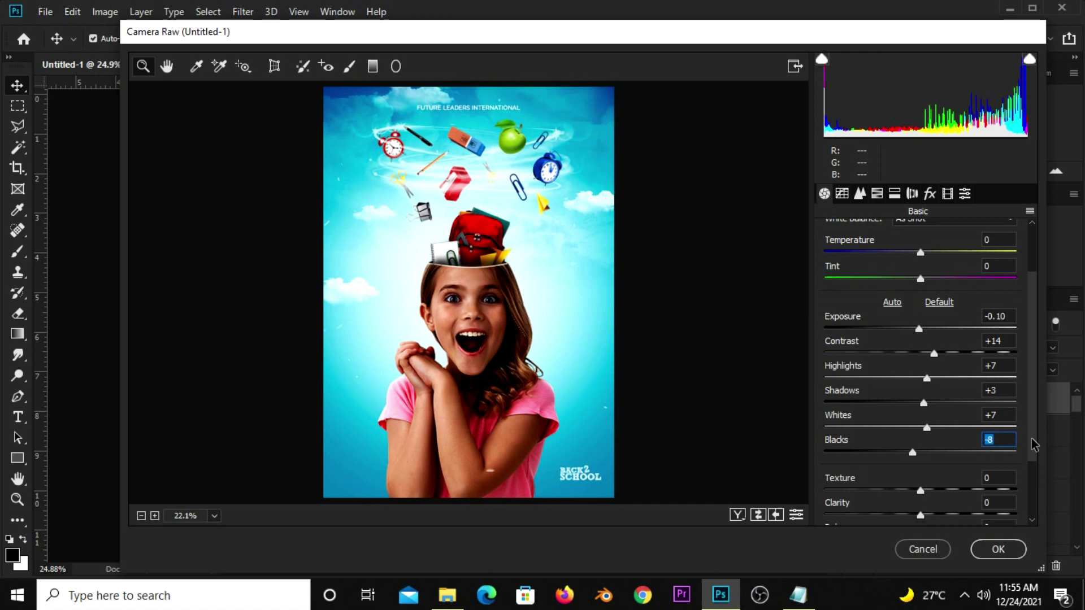
pyautogui.moveTo(1029, 432); pyautogui.dragTo(1032, 453)
pyautogui.moveTo(920, 458); pyautogui.dragTo(945, 458)
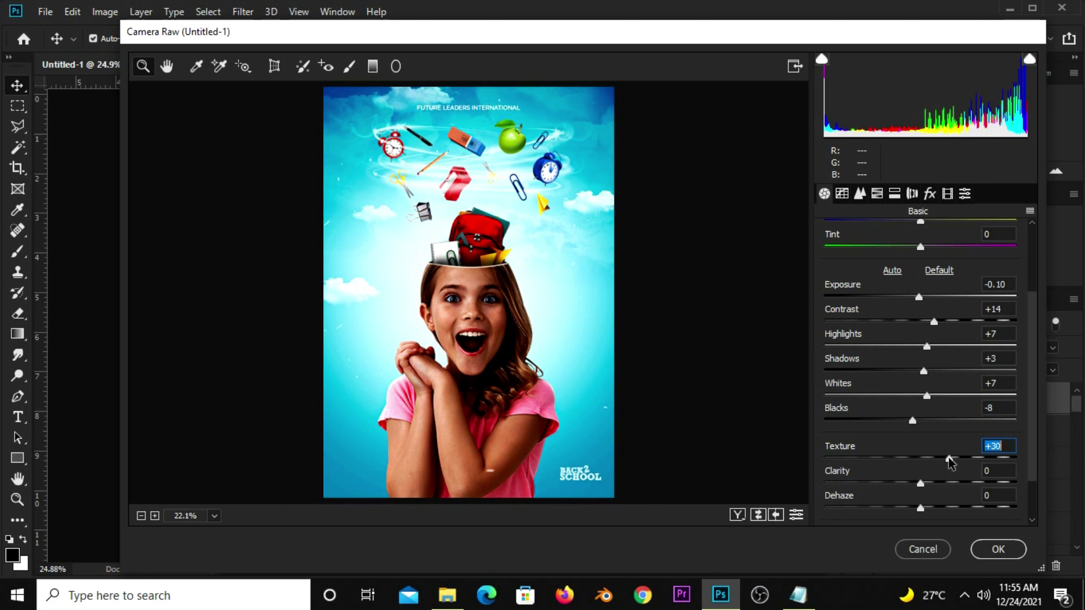
pyautogui.moveTo(949, 458)
pyautogui.mouseDown()
pyautogui.moveTo(966, 458)
pyautogui.moveTo(928, 483)
pyautogui.mouseUp()
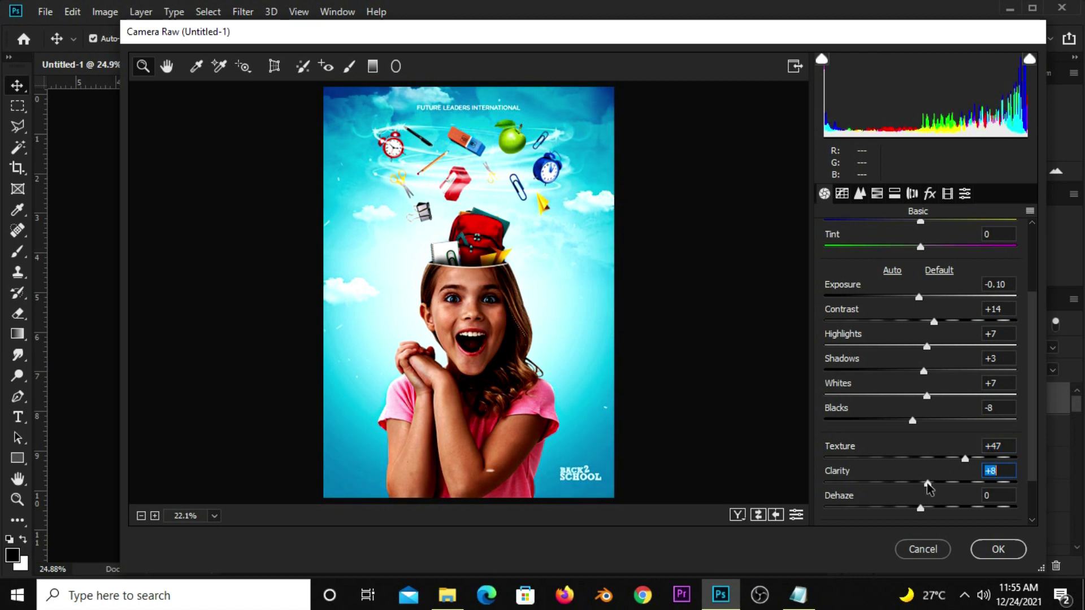
pyautogui.moveTo(924, 372); pyautogui.dragTo(926, 374)
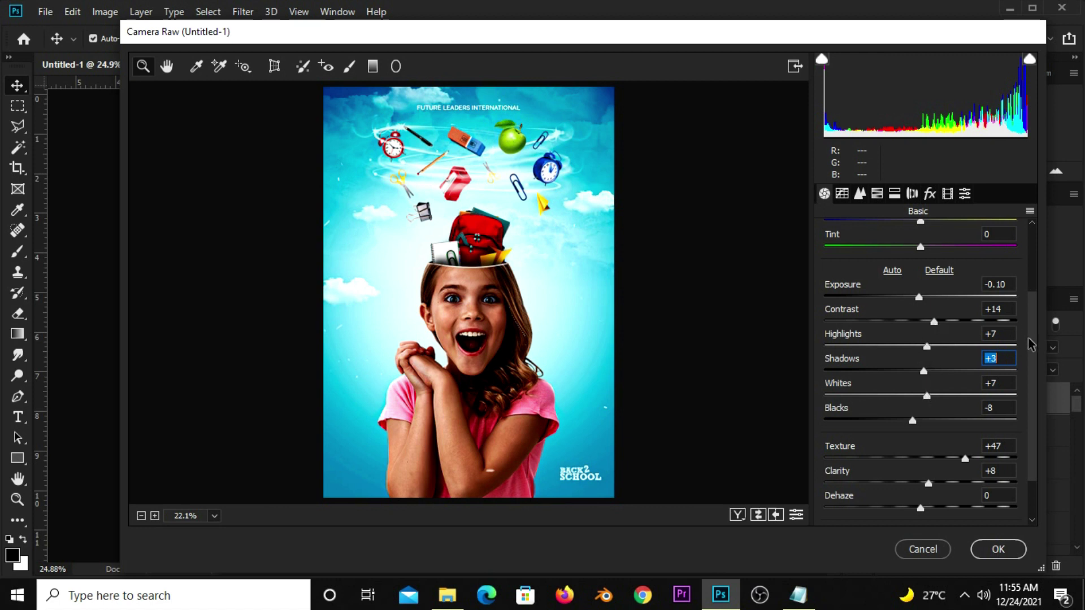
# Review each Camera Raw value and apply the adjustments with OK
pyautogui.scroll(3, 1030, 343)
pyautogui.click(997, 377)
pyautogui.click(999, 400)
pyautogui.click(1005, 425)
pyautogui.click(1003, 451)
pyautogui.click(998, 476)
pyautogui.click(997, 499)
pyautogui.scroll(-3, 1039, 419)
pyautogui.click(1001, 468)
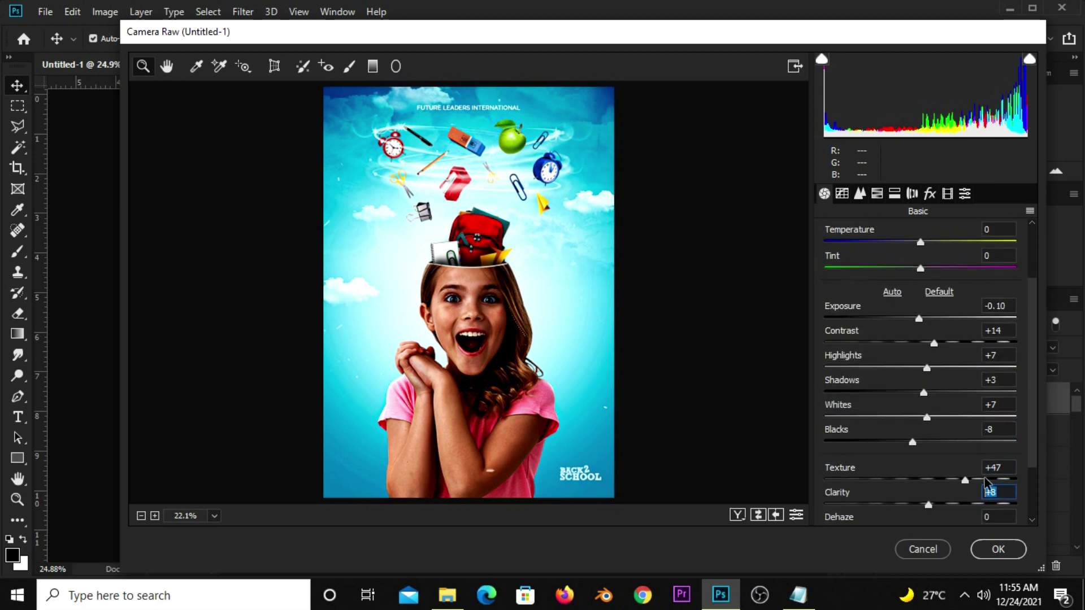
pyautogui.click(998, 549)
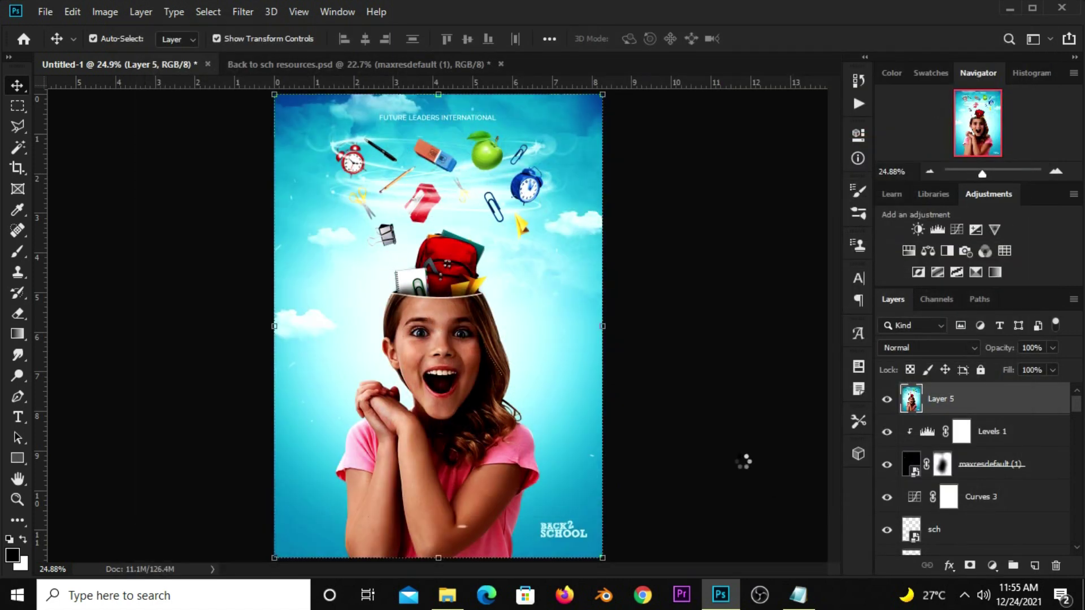
# Compare the poster before and after the adjustments, then select merged Layer 5 and delete it
pyautogui.click(887, 400)
pyautogui.click(707, 388)
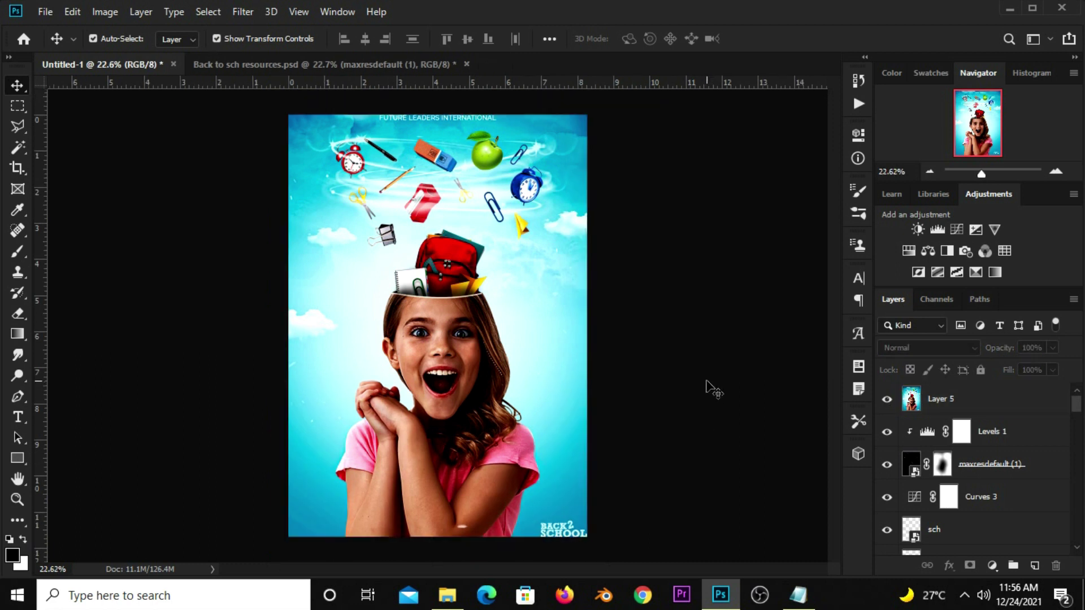
pyautogui.scroll(-1, 707, 389)
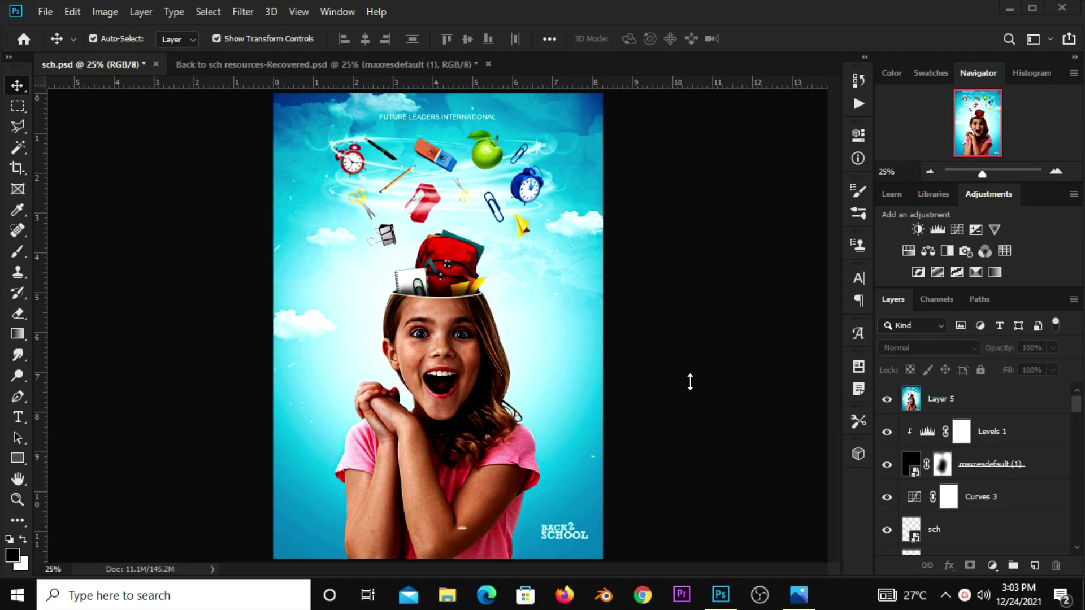
pyautogui.scroll(-1, 673, 368)
pyautogui.scroll(1, 668, 367)
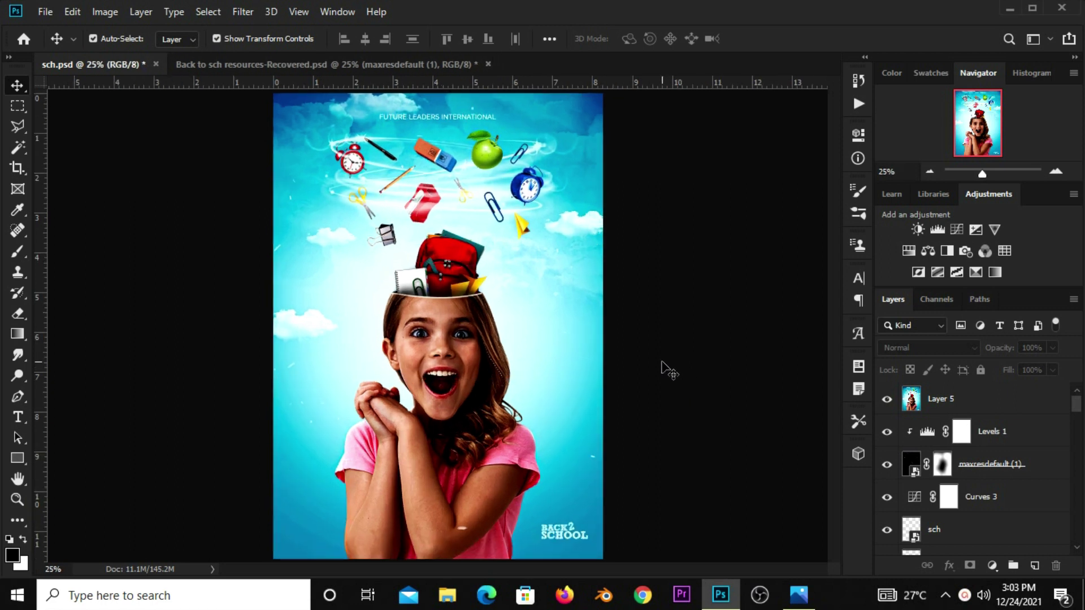
pyautogui.scroll(-1, 662, 363)
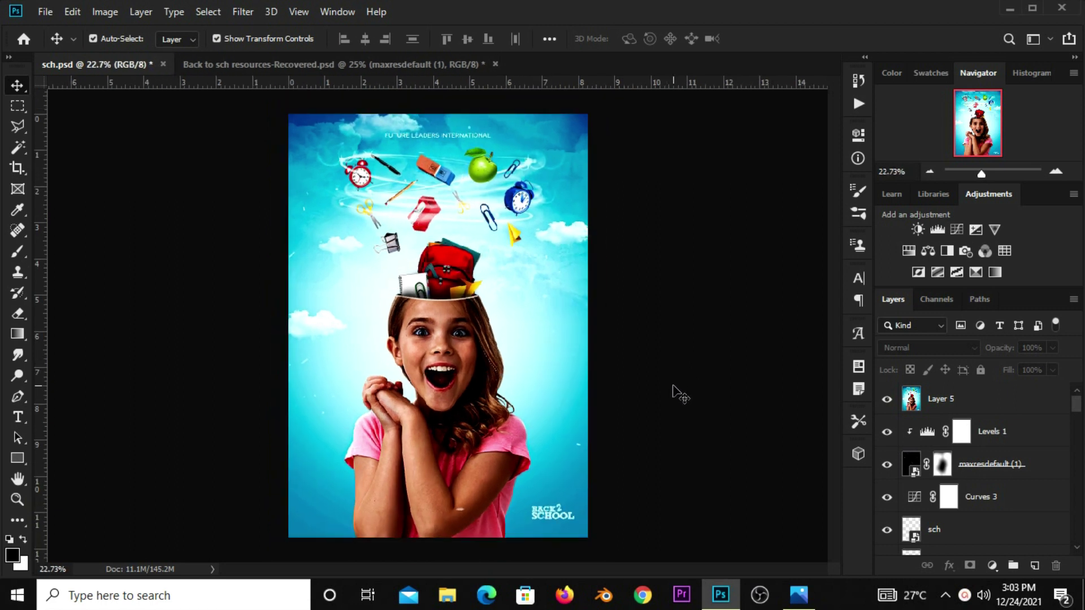
pyautogui.scroll(1, 673, 386)
pyautogui.click(936, 400)
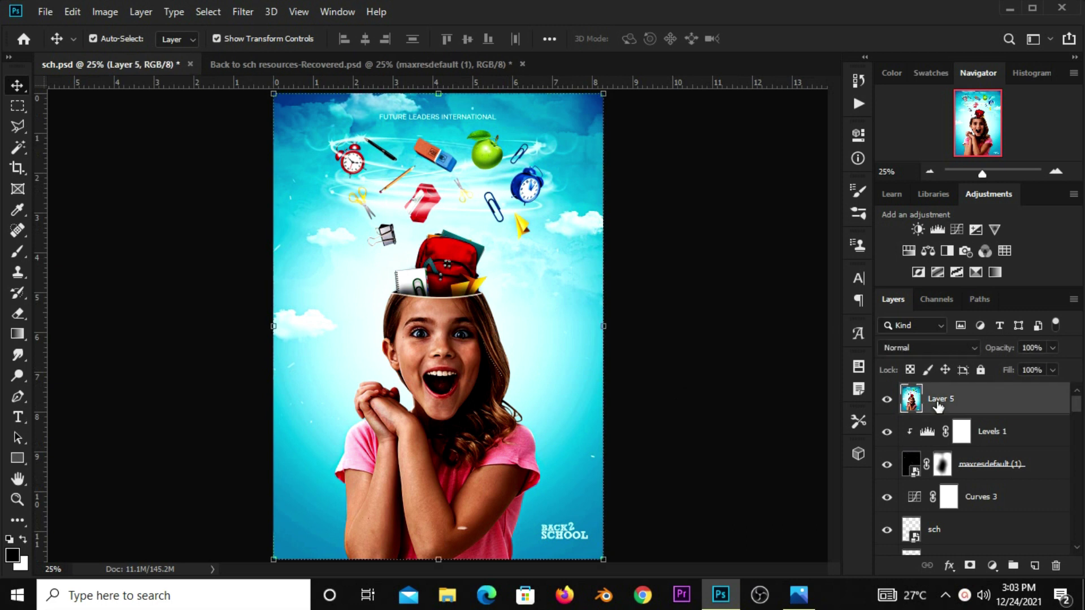
pyautogui.click(1057, 567)
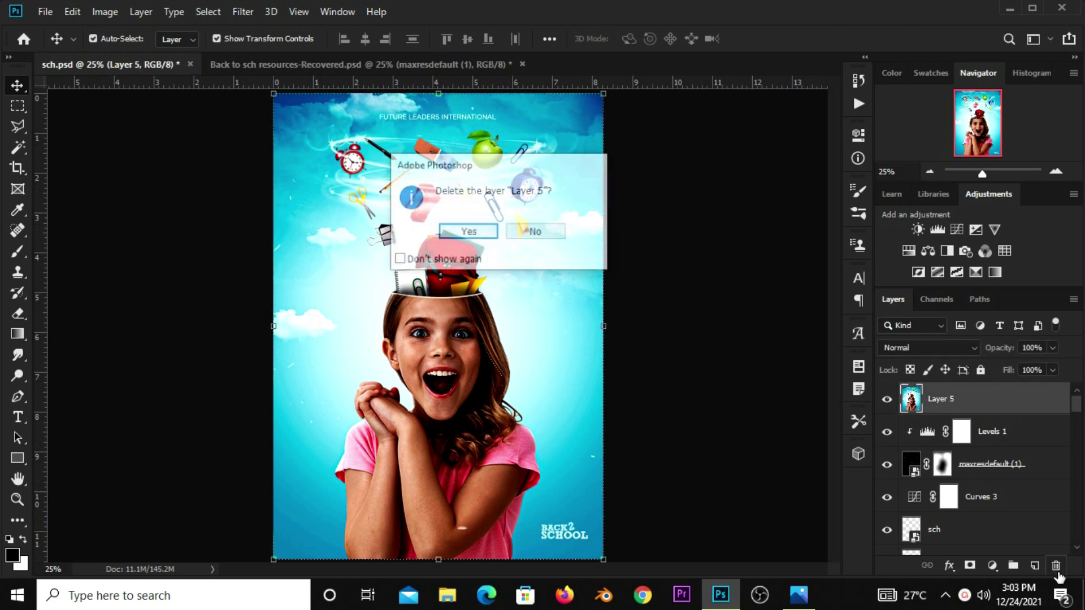
# Confirm deleting Layer 5, then hide and show the girl photo layer to compare
pyautogui.click(471, 233)
pyautogui.scroll(-1, 531, 297)
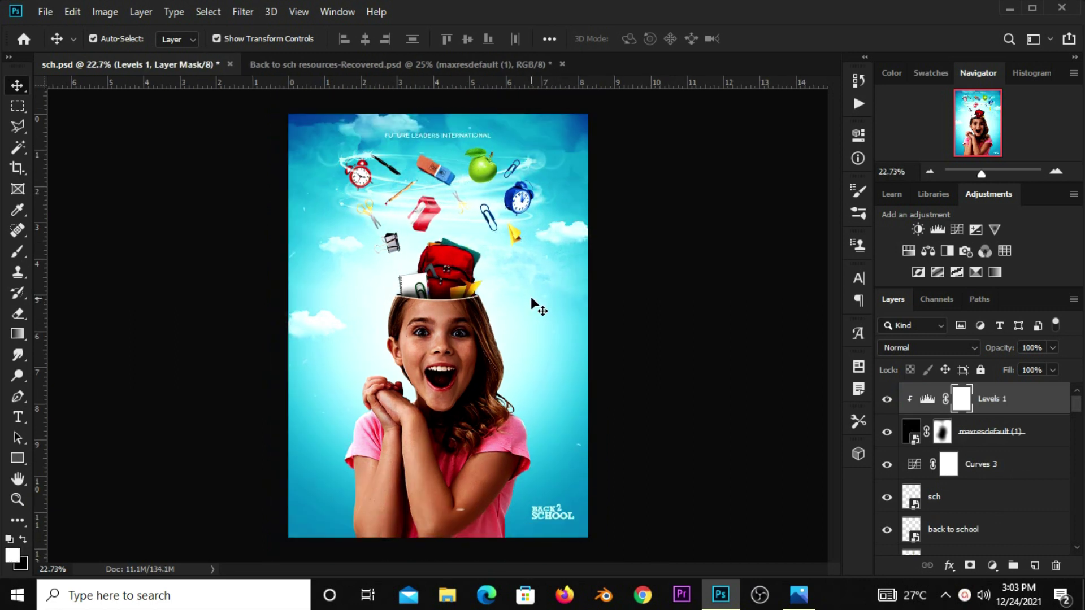
pyautogui.scroll(1, 530, 296)
pyautogui.click(437, 370)
pyautogui.click(887, 538)
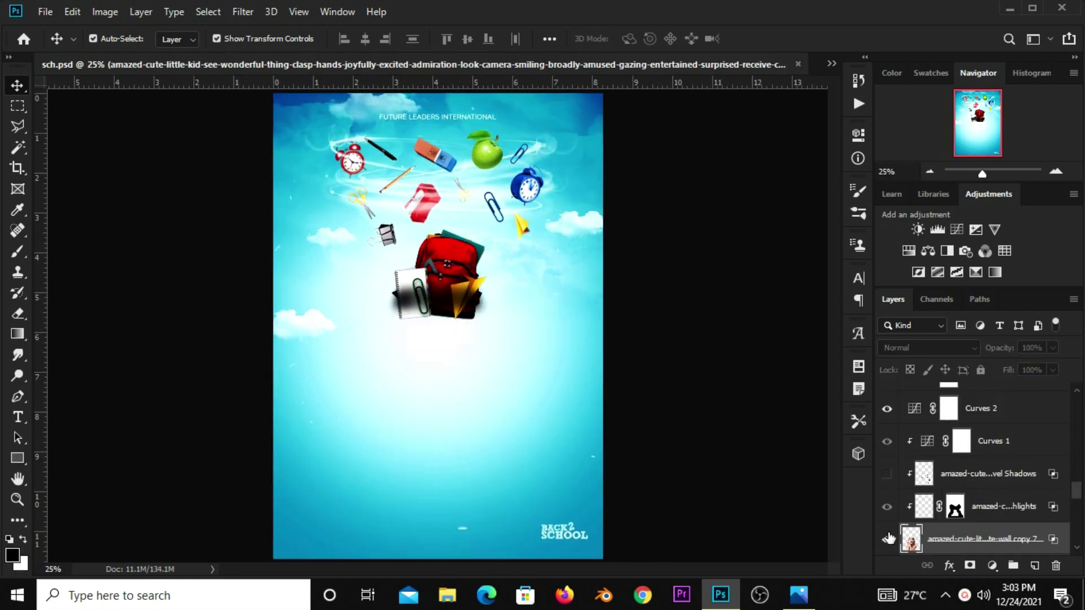
pyautogui.click(978, 514)
# Retune the Screen highlights layer: opacity kept at 100% and fill lowered to 55%
pyautogui.click(888, 507)
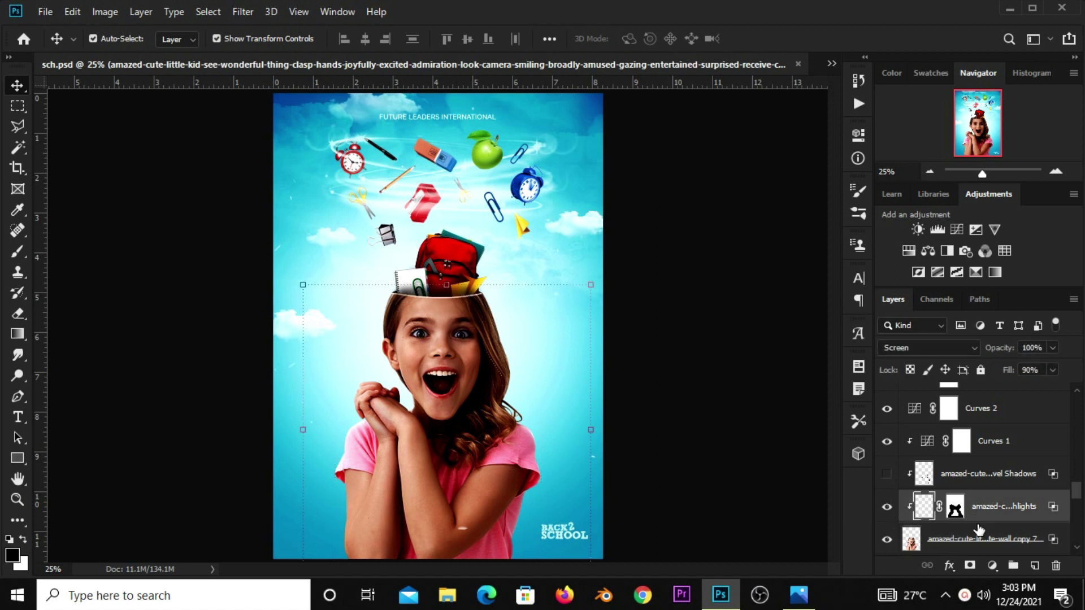
pyautogui.click(1052, 347)
pyautogui.moveTo(1019, 364); pyautogui.dragTo(1059, 365)
pyautogui.click(1053, 347)
pyautogui.click(1053, 370)
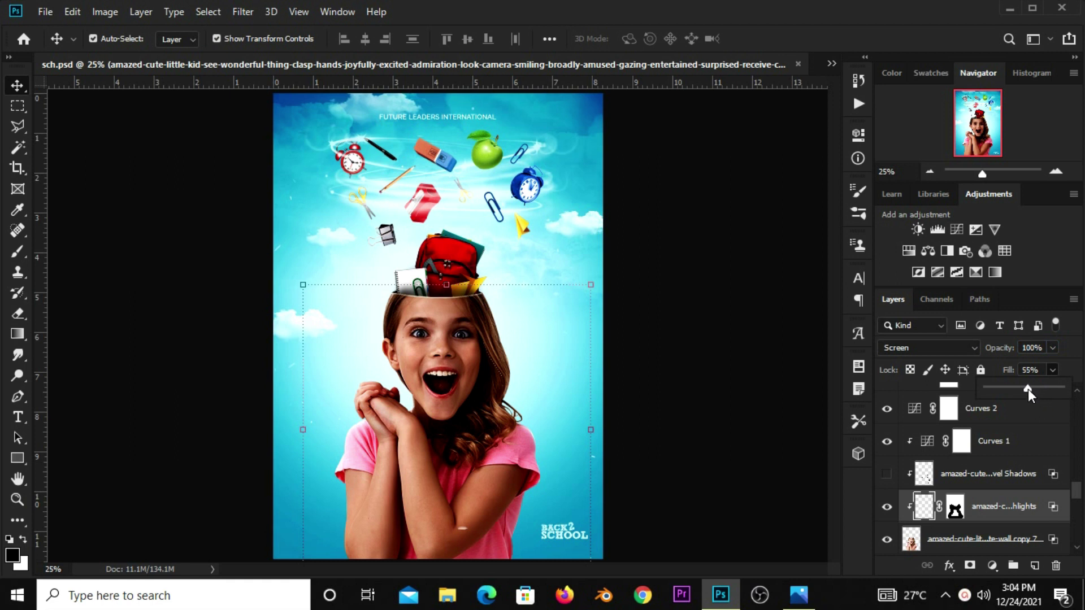
pyautogui.click(719, 465)
pyautogui.click(886, 507)
pyautogui.scroll(2, 957, 522)
pyautogui.scroll(3, 956, 520)
pyautogui.scroll(3, 956, 523)
# Stamp all visible layers into a new merged Layer 5 with Ctrl+Alt+Shift+E
pyautogui.press('ctrl')
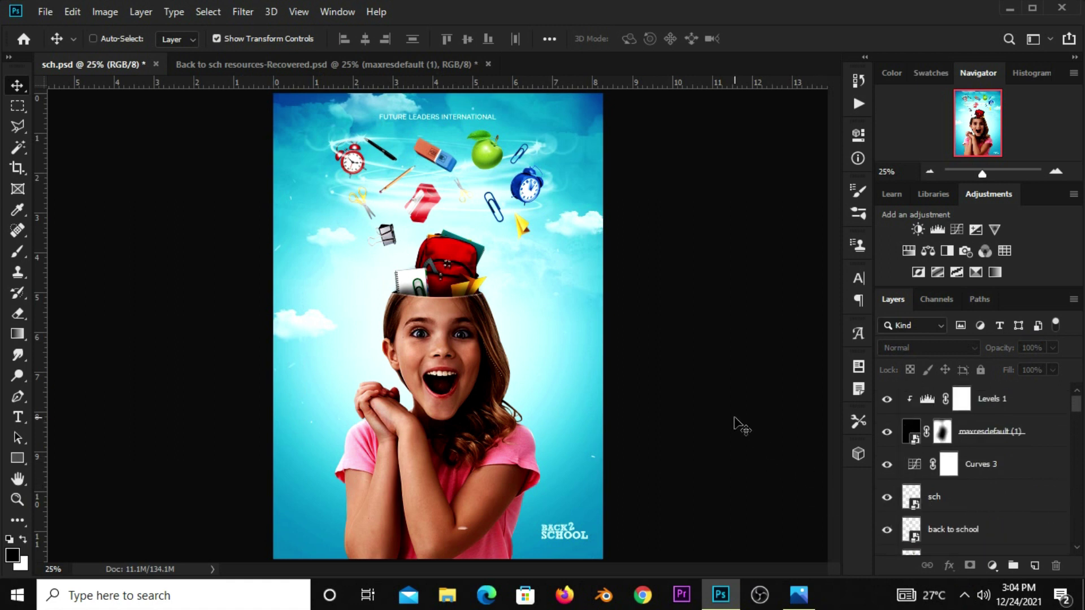
pyautogui.hotkey('ctrl', 'alt', 'shift', 'e')
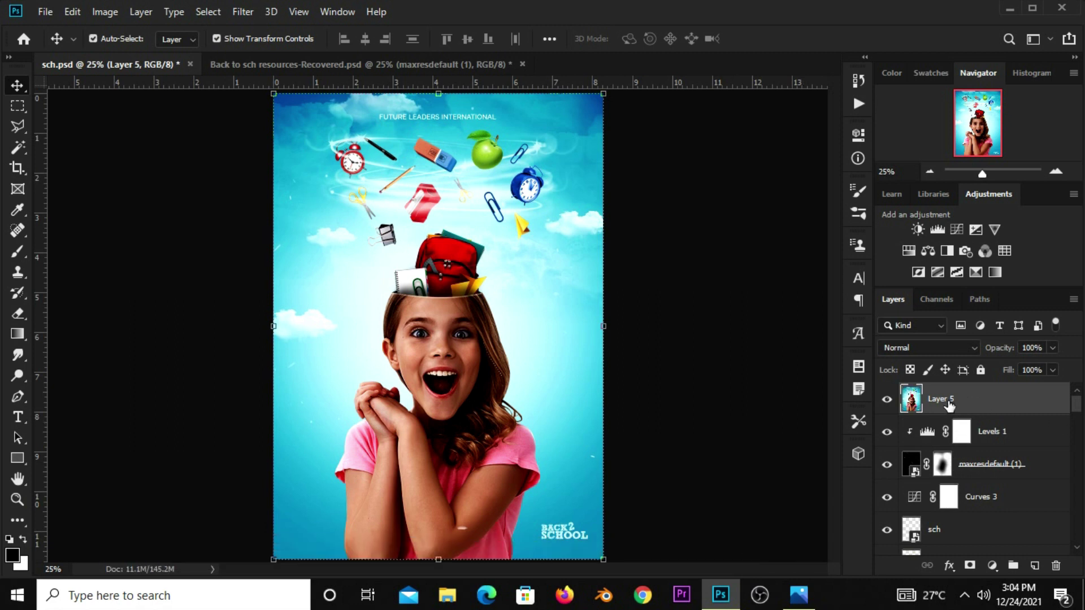
pyautogui.click(252, 9)
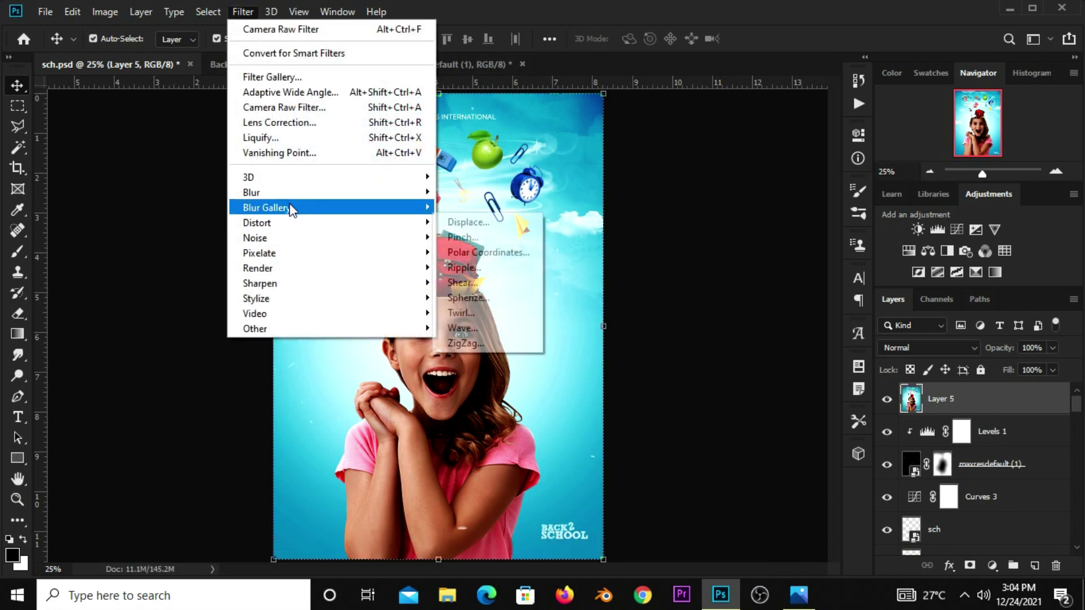
# In Camera Raw, raise exposure to +0.10, highlights to +6 and brighten the whites slightly
pyautogui.click(285, 107)
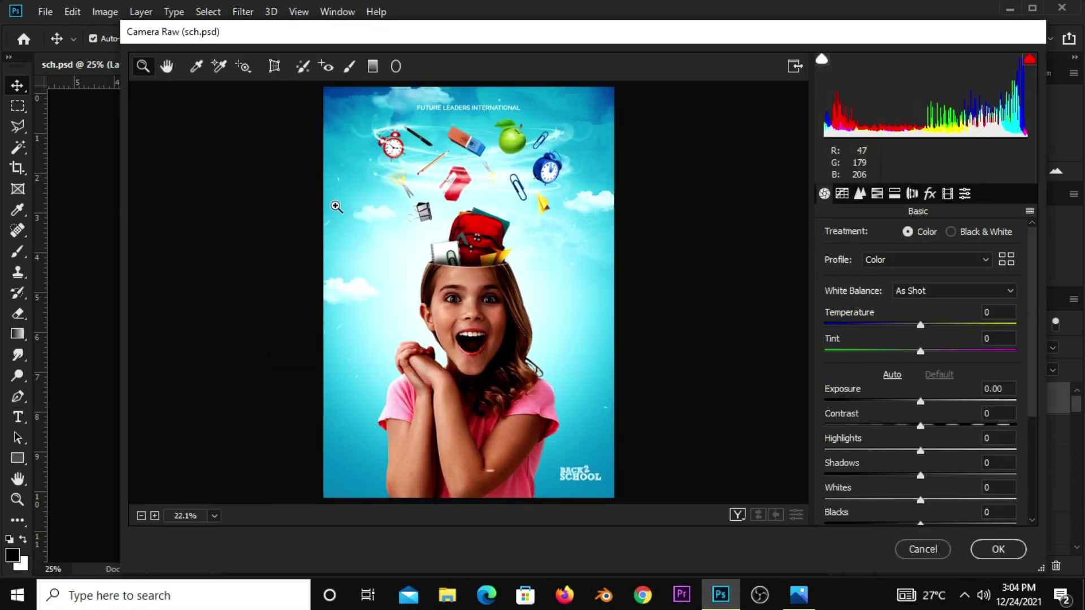
pyautogui.moveTo(920, 402); pyautogui.dragTo(938, 431)
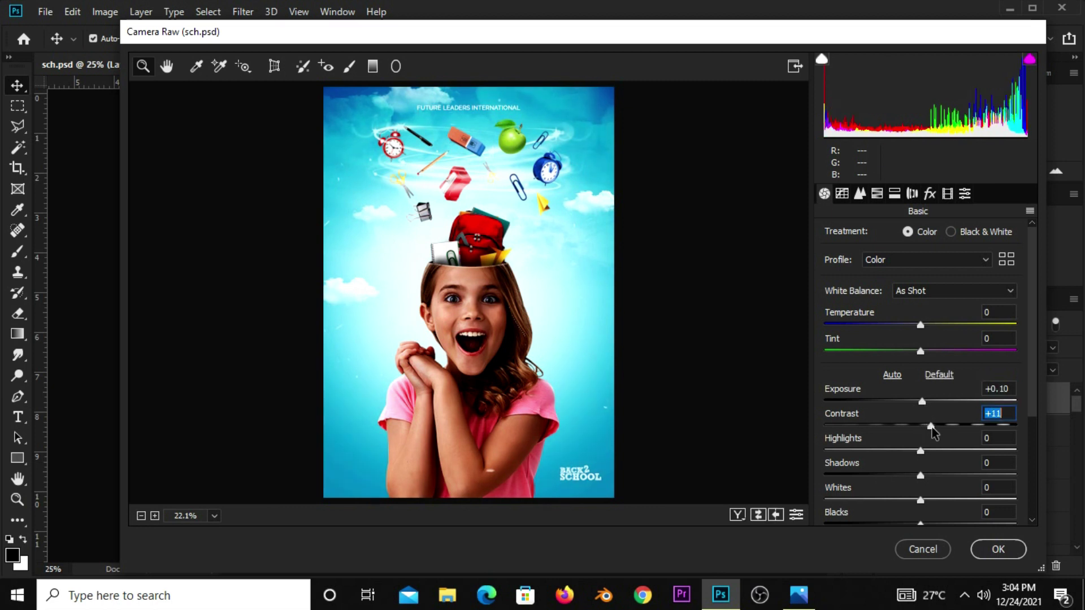
pyautogui.click(922, 451)
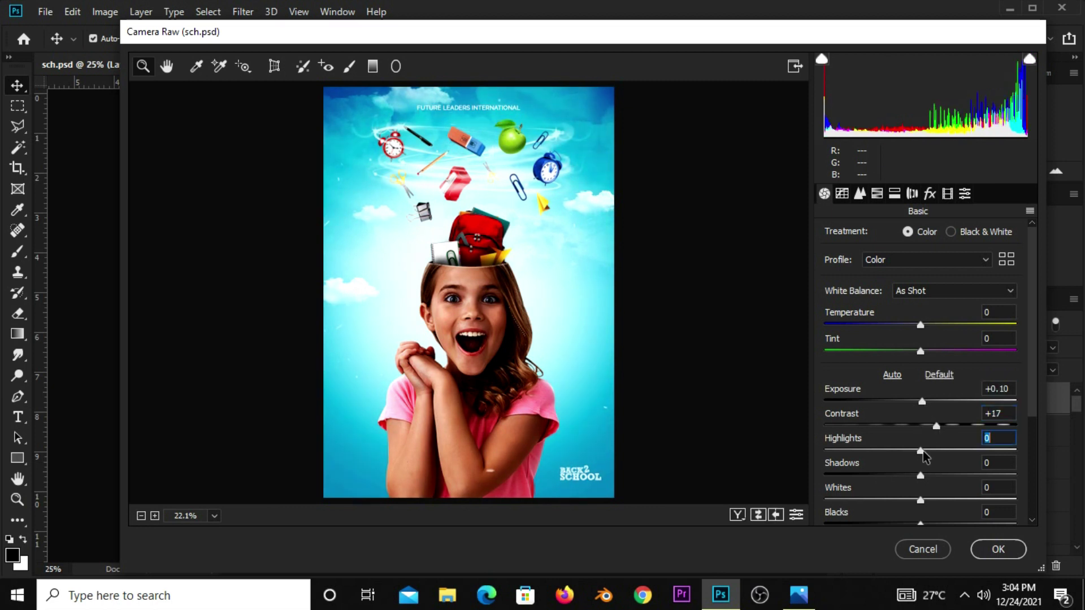
pyautogui.moveTo(924, 451); pyautogui.dragTo(924, 477)
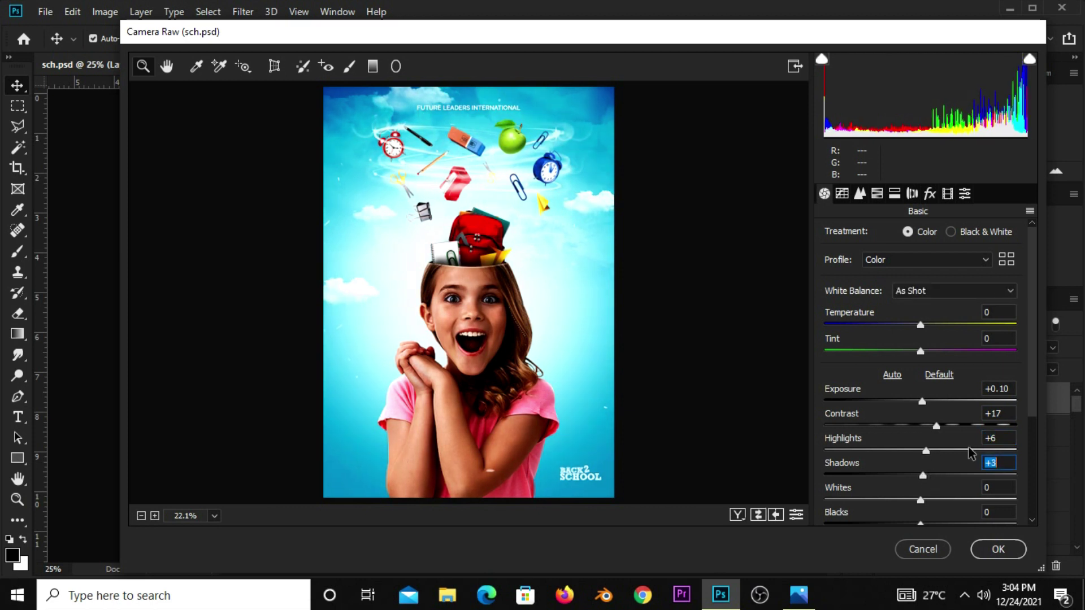
pyautogui.scroll(-2, 915, 390)
pyautogui.scroll(-1, 915, 390)
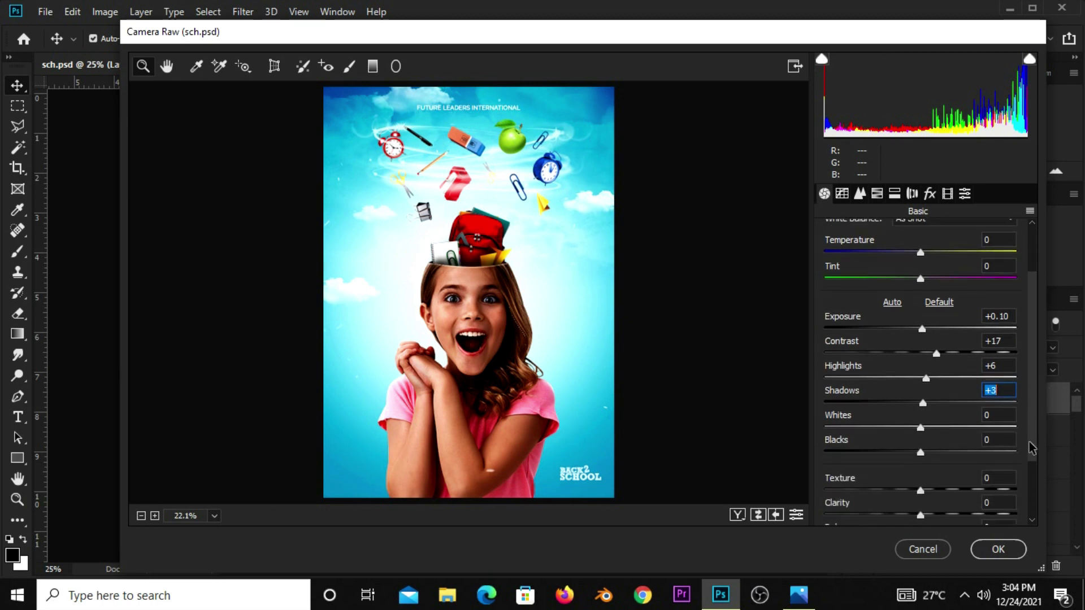
pyautogui.scroll(-1, 915, 390)
pyautogui.moveTo(924, 413)
pyautogui.mouseDown()
pyautogui.moveTo(932, 417)
pyautogui.moveTo(913, 438)
pyautogui.mouseUp()
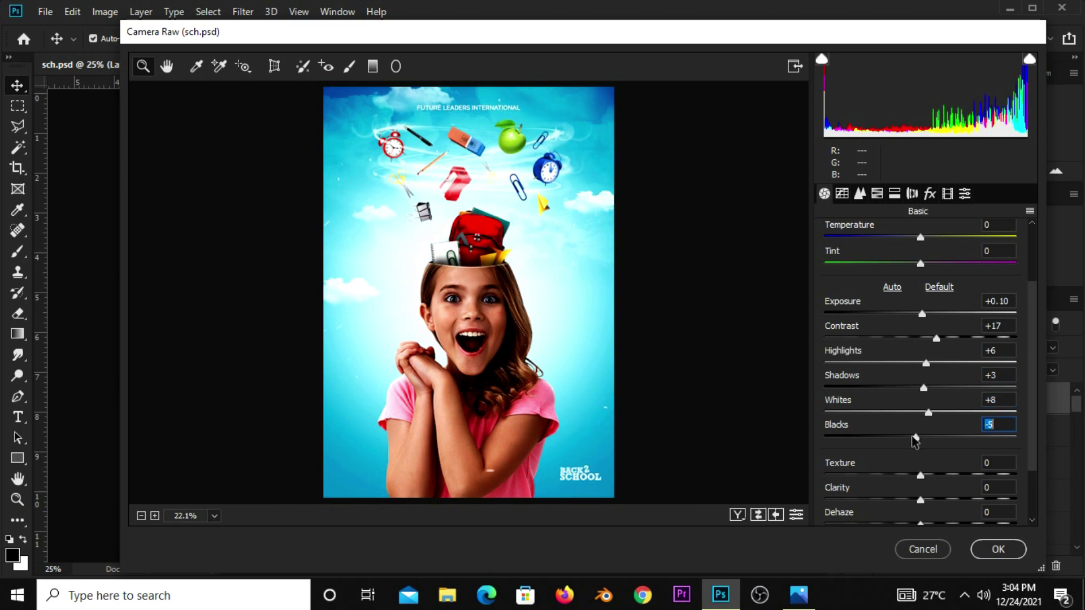
# Add texture +51 and clarity +9 to the merged layer
pyautogui.moveTo(920, 476); pyautogui.dragTo(951, 476)
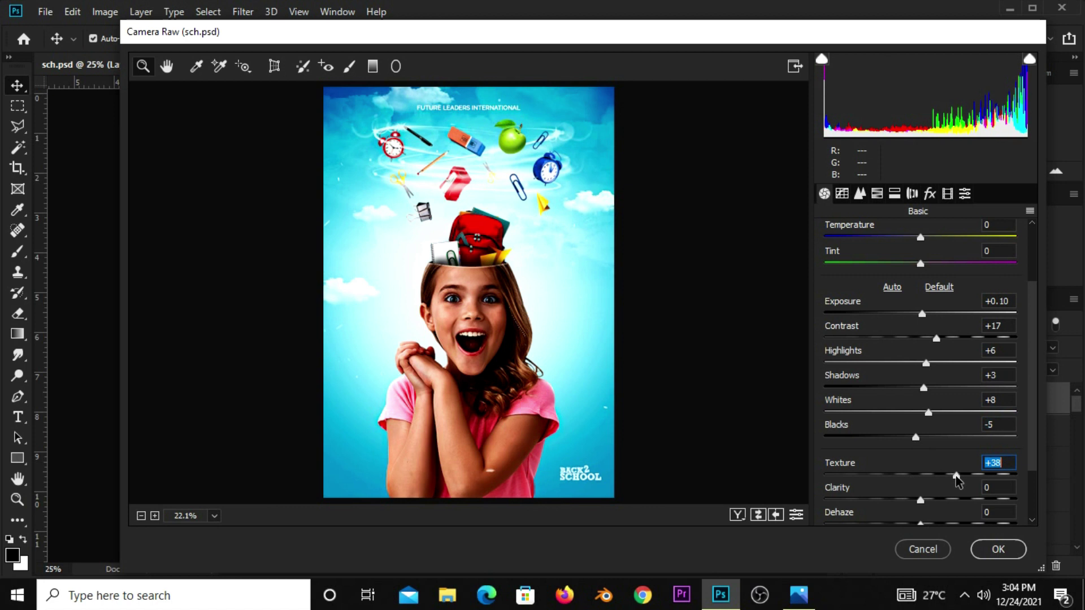
pyautogui.moveTo(959, 480); pyautogui.dragTo(967, 480)
pyautogui.scroll(-1, 1030, 433)
pyautogui.moveTo(929, 471); pyautogui.dragTo(929, 471)
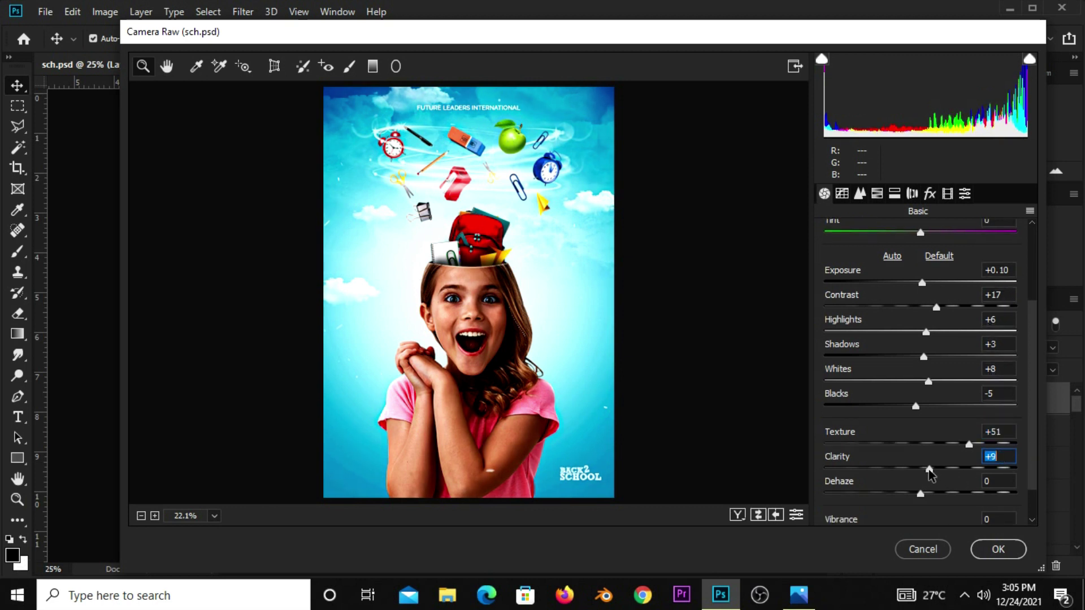
# Review the tonal settings from texture up to exposure and apply the Camera Raw adjustments
pyautogui.click(968, 428)
pyautogui.click(1001, 393)
pyautogui.click(1006, 370)
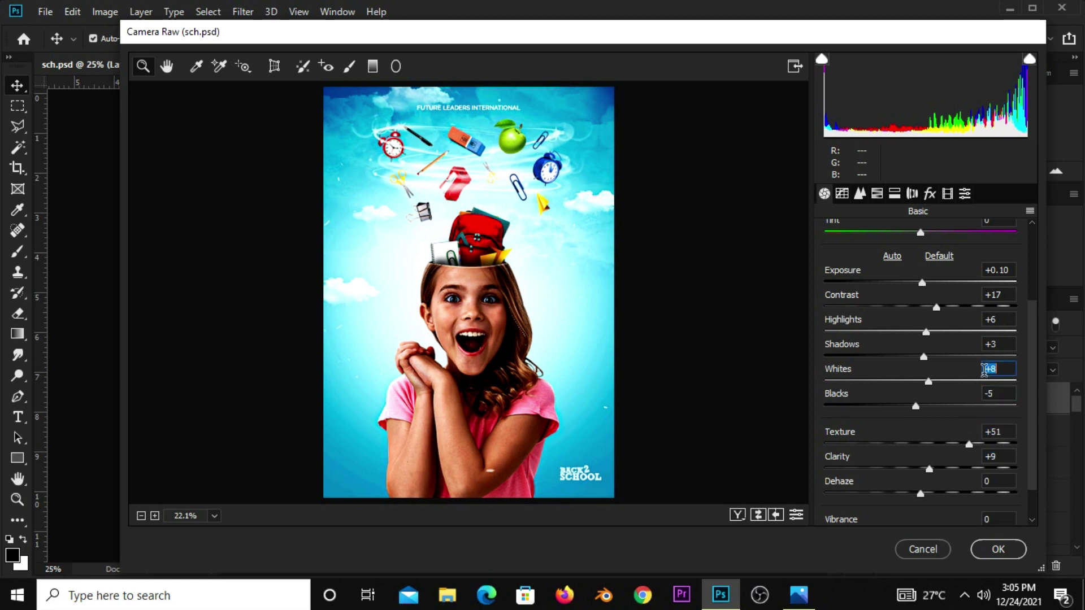
pyautogui.click(995, 344)
pyautogui.click(997, 319)
pyautogui.click(983, 295)
pyautogui.click(986, 273)
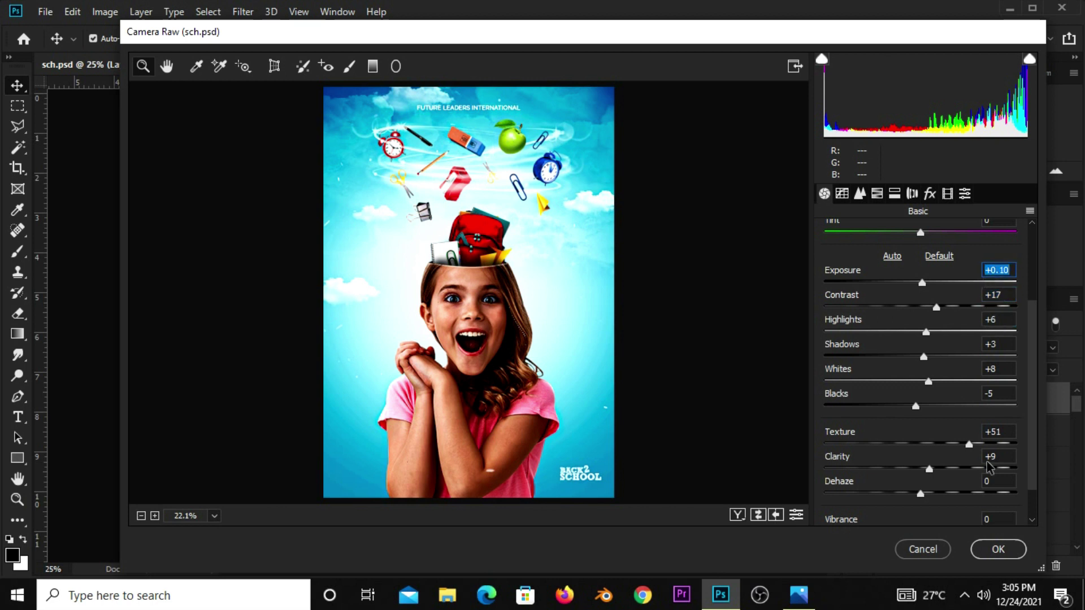
pyautogui.click(945, 548)
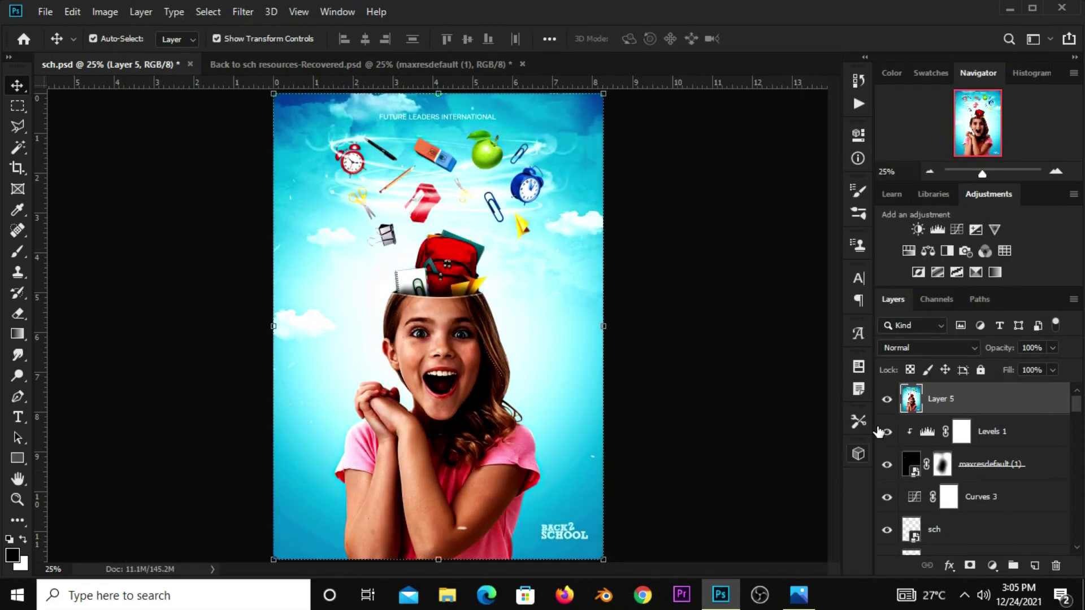
pyautogui.click(888, 400)
pyautogui.click(704, 390)
pyautogui.scroll(-2, 701, 390)
pyautogui.scroll(-1, 703, 394)
pyautogui.scroll(1, 463, 327)
pyautogui.scroll(1, 464, 327)
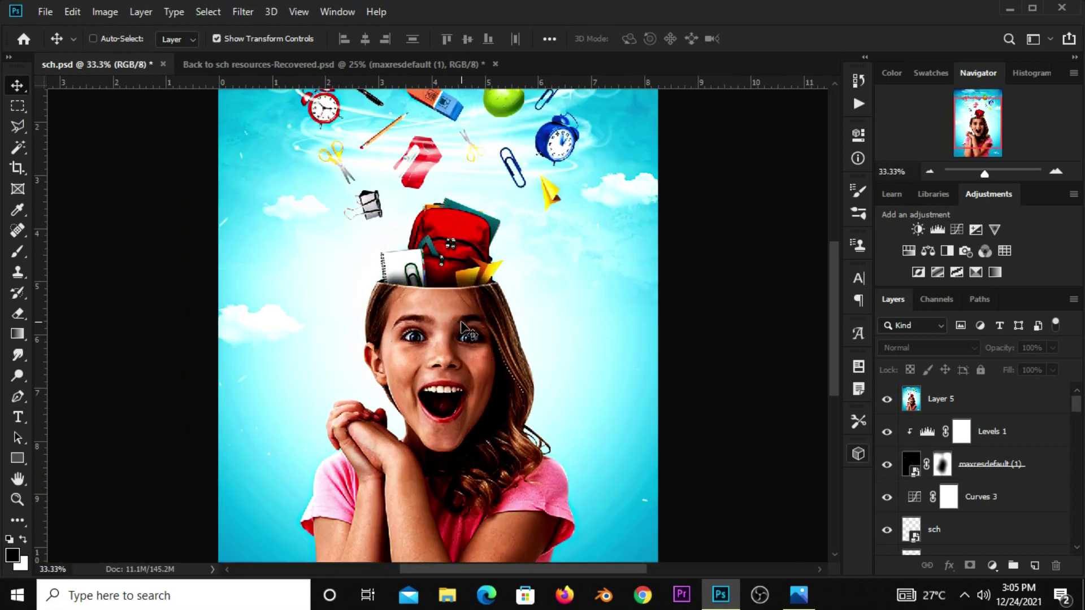
pyautogui.scroll(1, 464, 328)
pyautogui.scroll(-1, 464, 328)
pyautogui.scroll(-1, 464, 328)
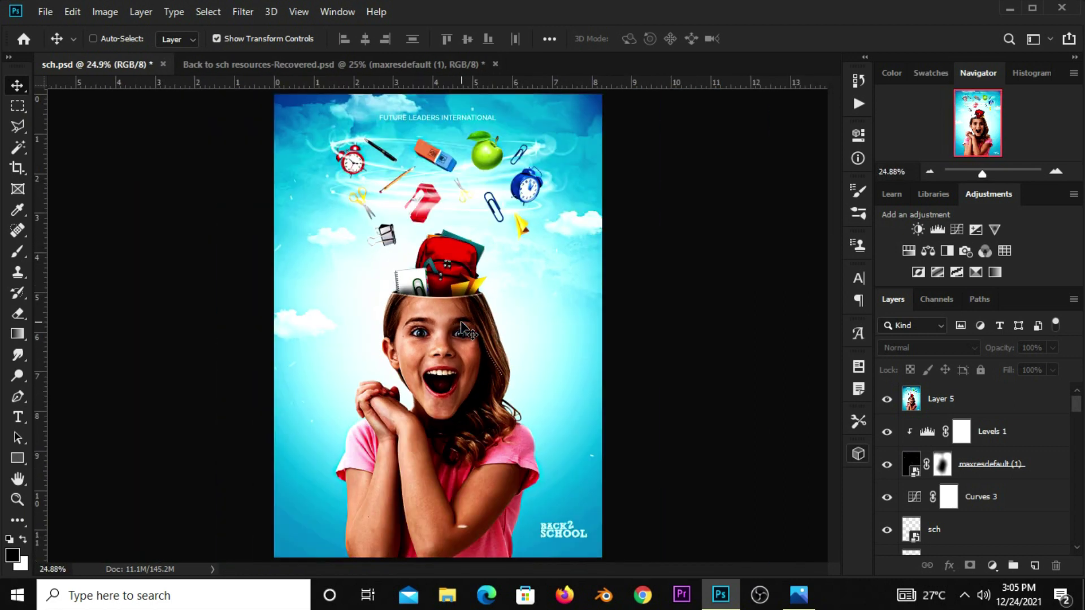